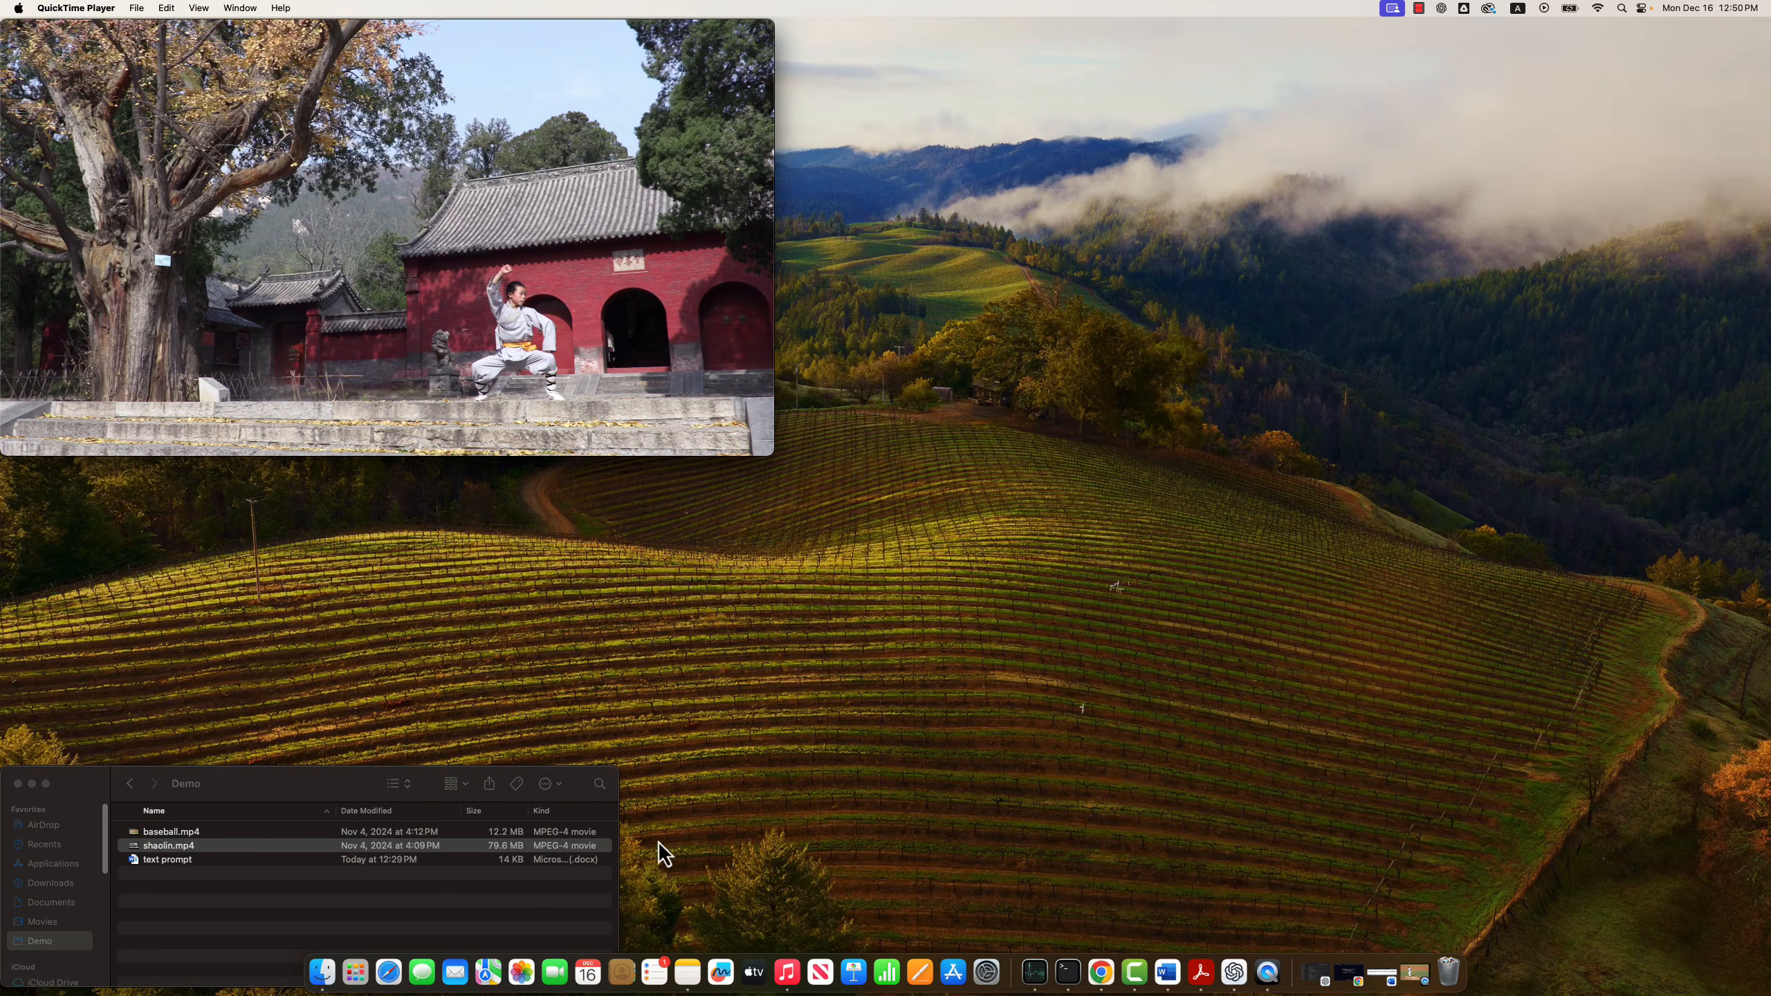
Play the baseball.mp4 source clip and open the text prompt document from the Demo folder.
double_click(179, 836)
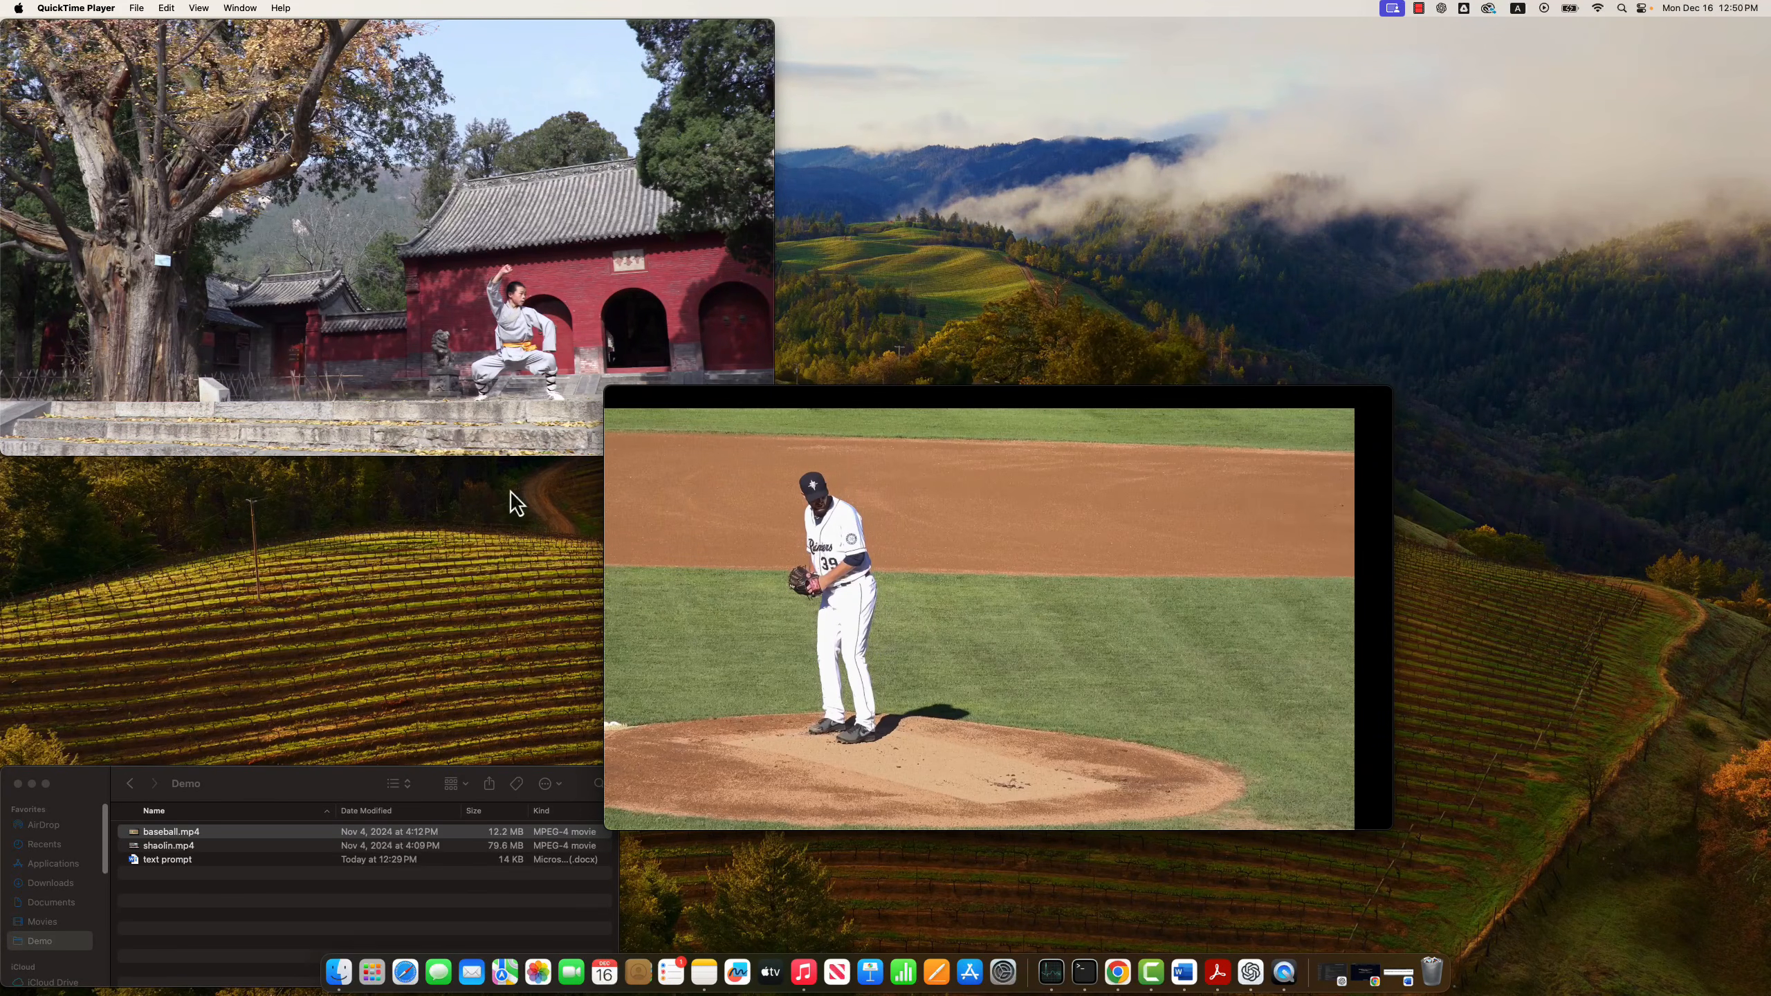
mouse_move(914, 674)
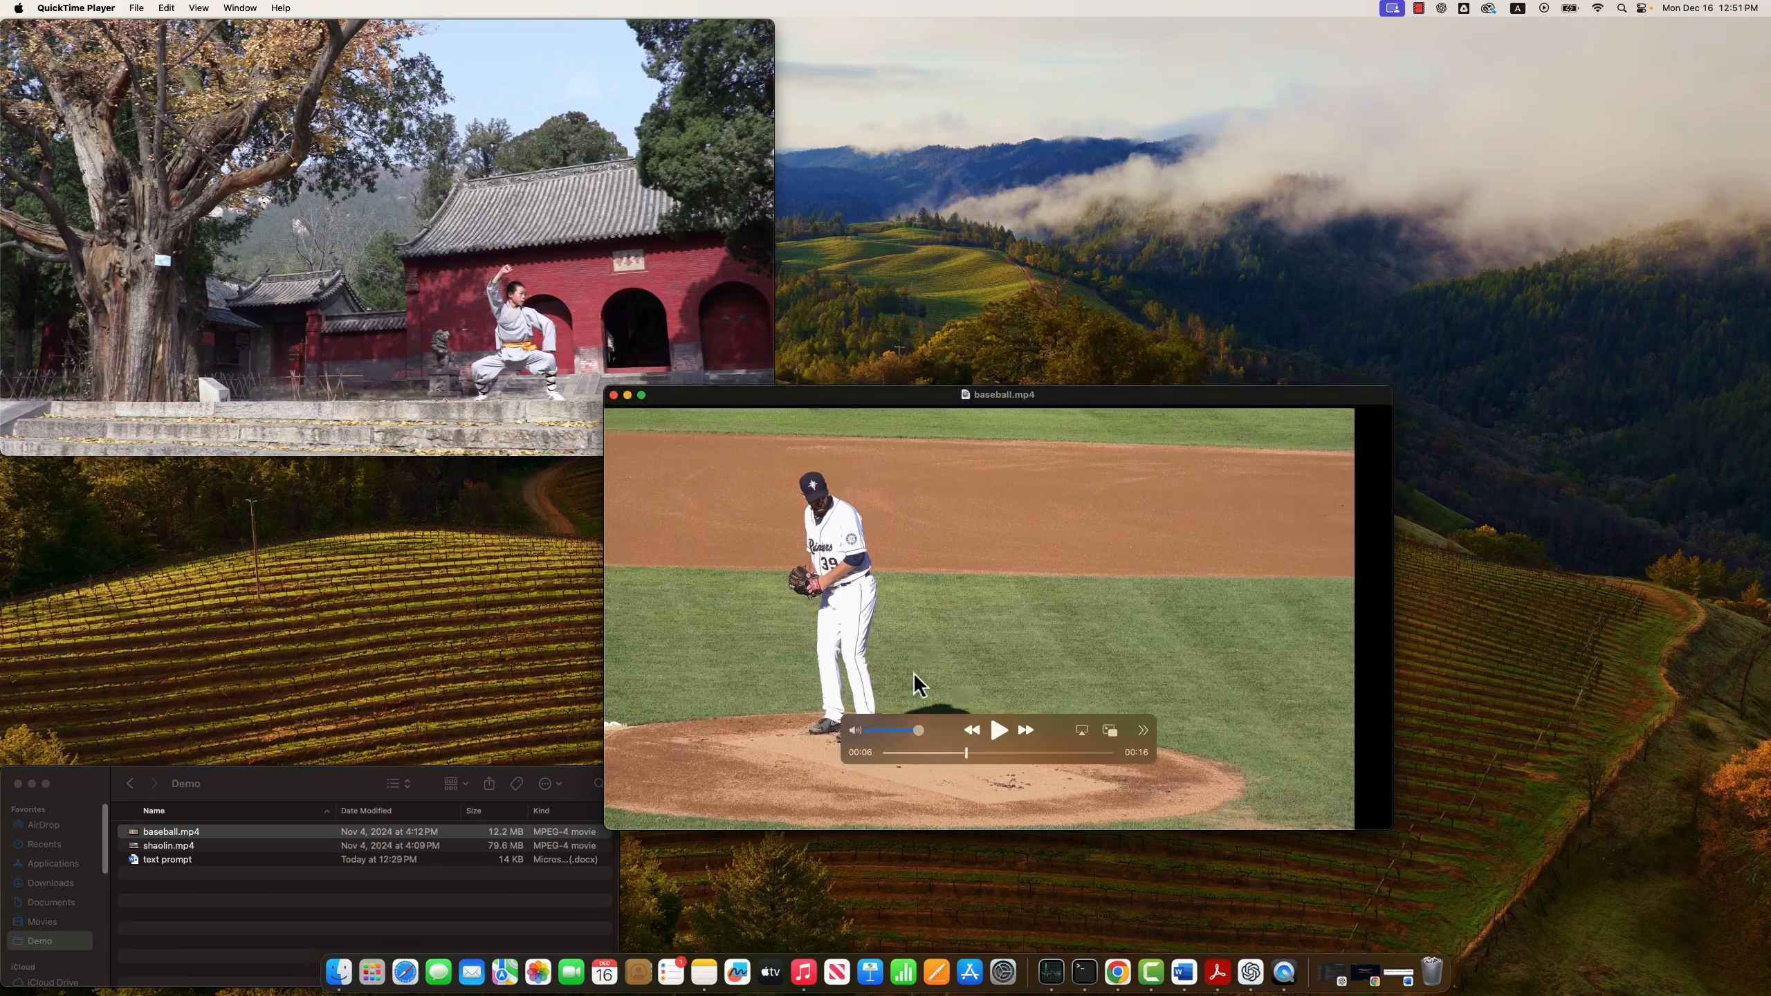
click(996, 731)
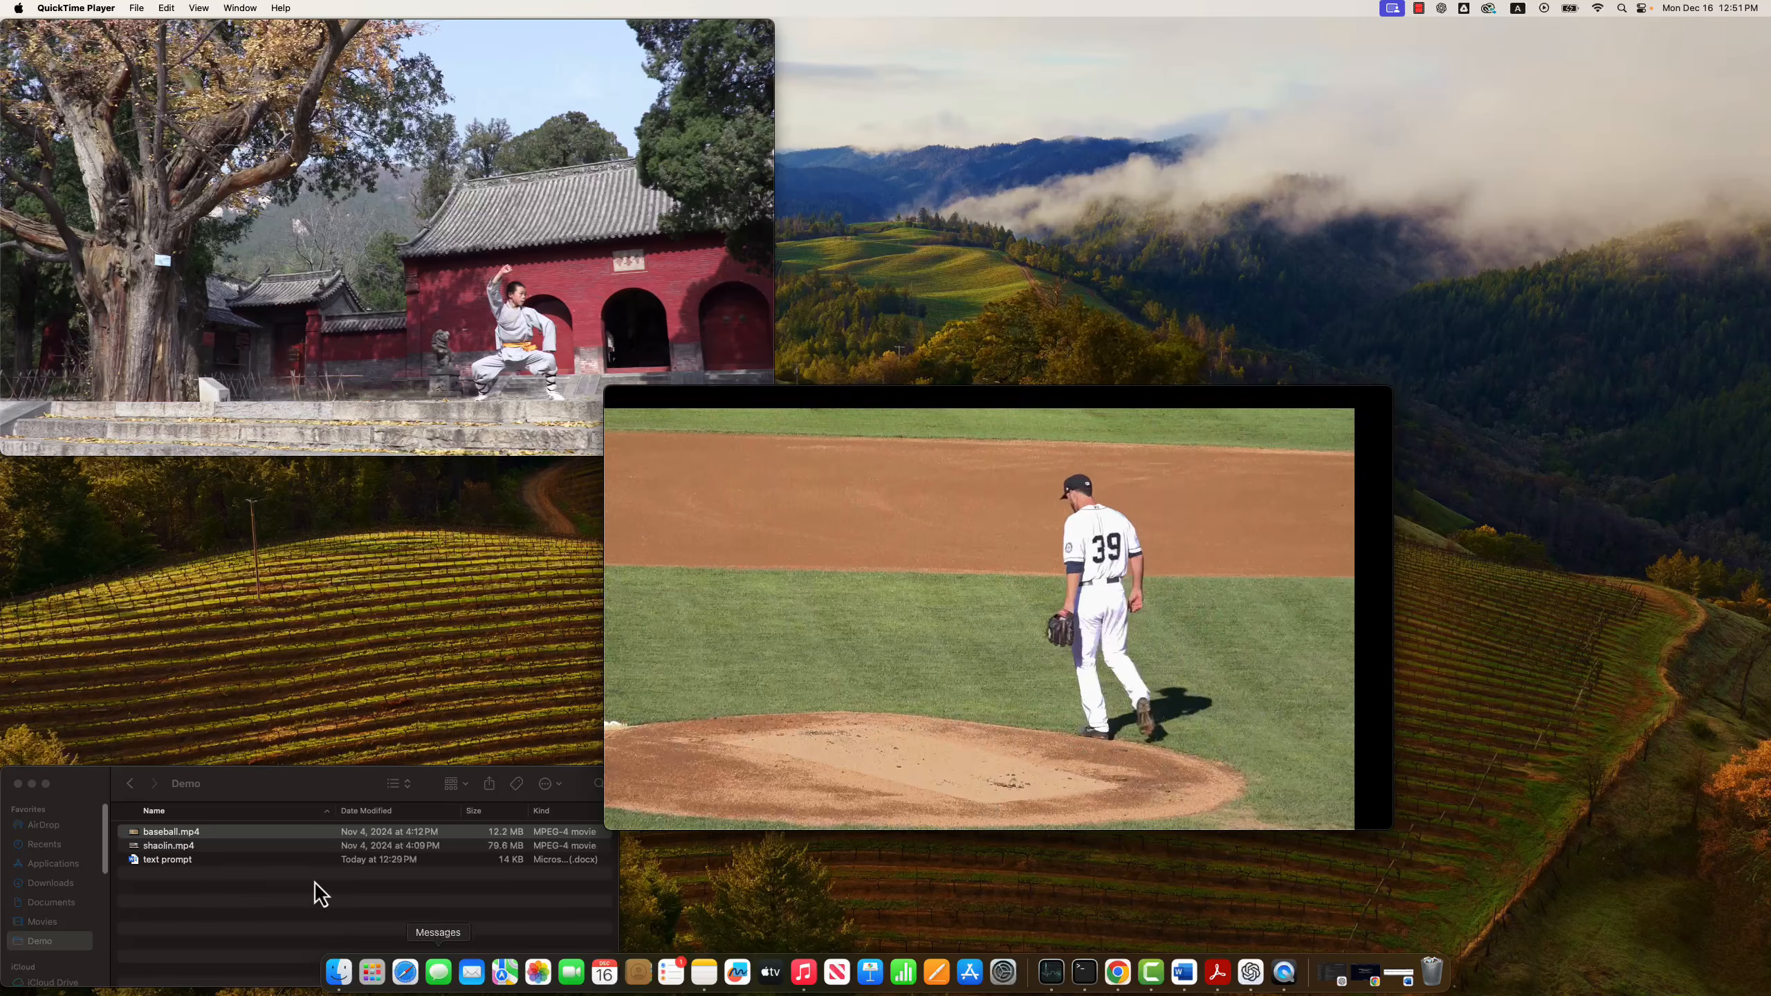
click(174, 862)
double_click(175, 861)
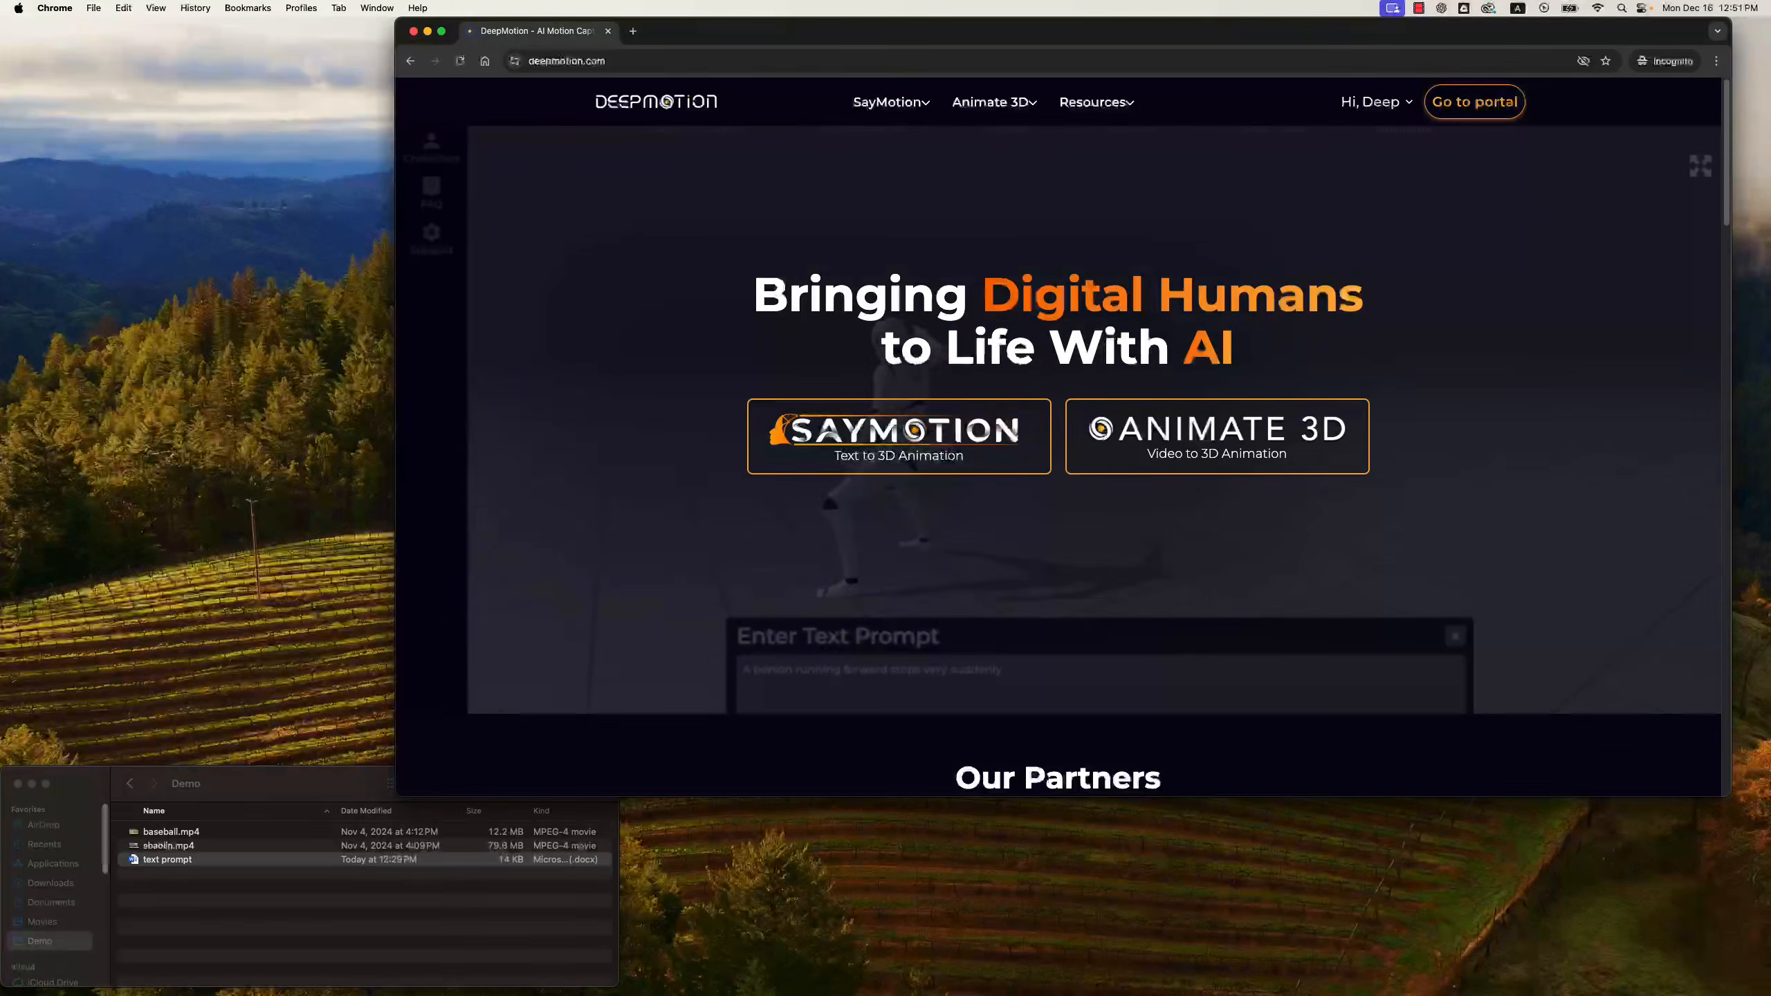
Switch to Chrome, go to the Motion Portal on deepmotion.com and launch Animate 3D.
click(623, 60)
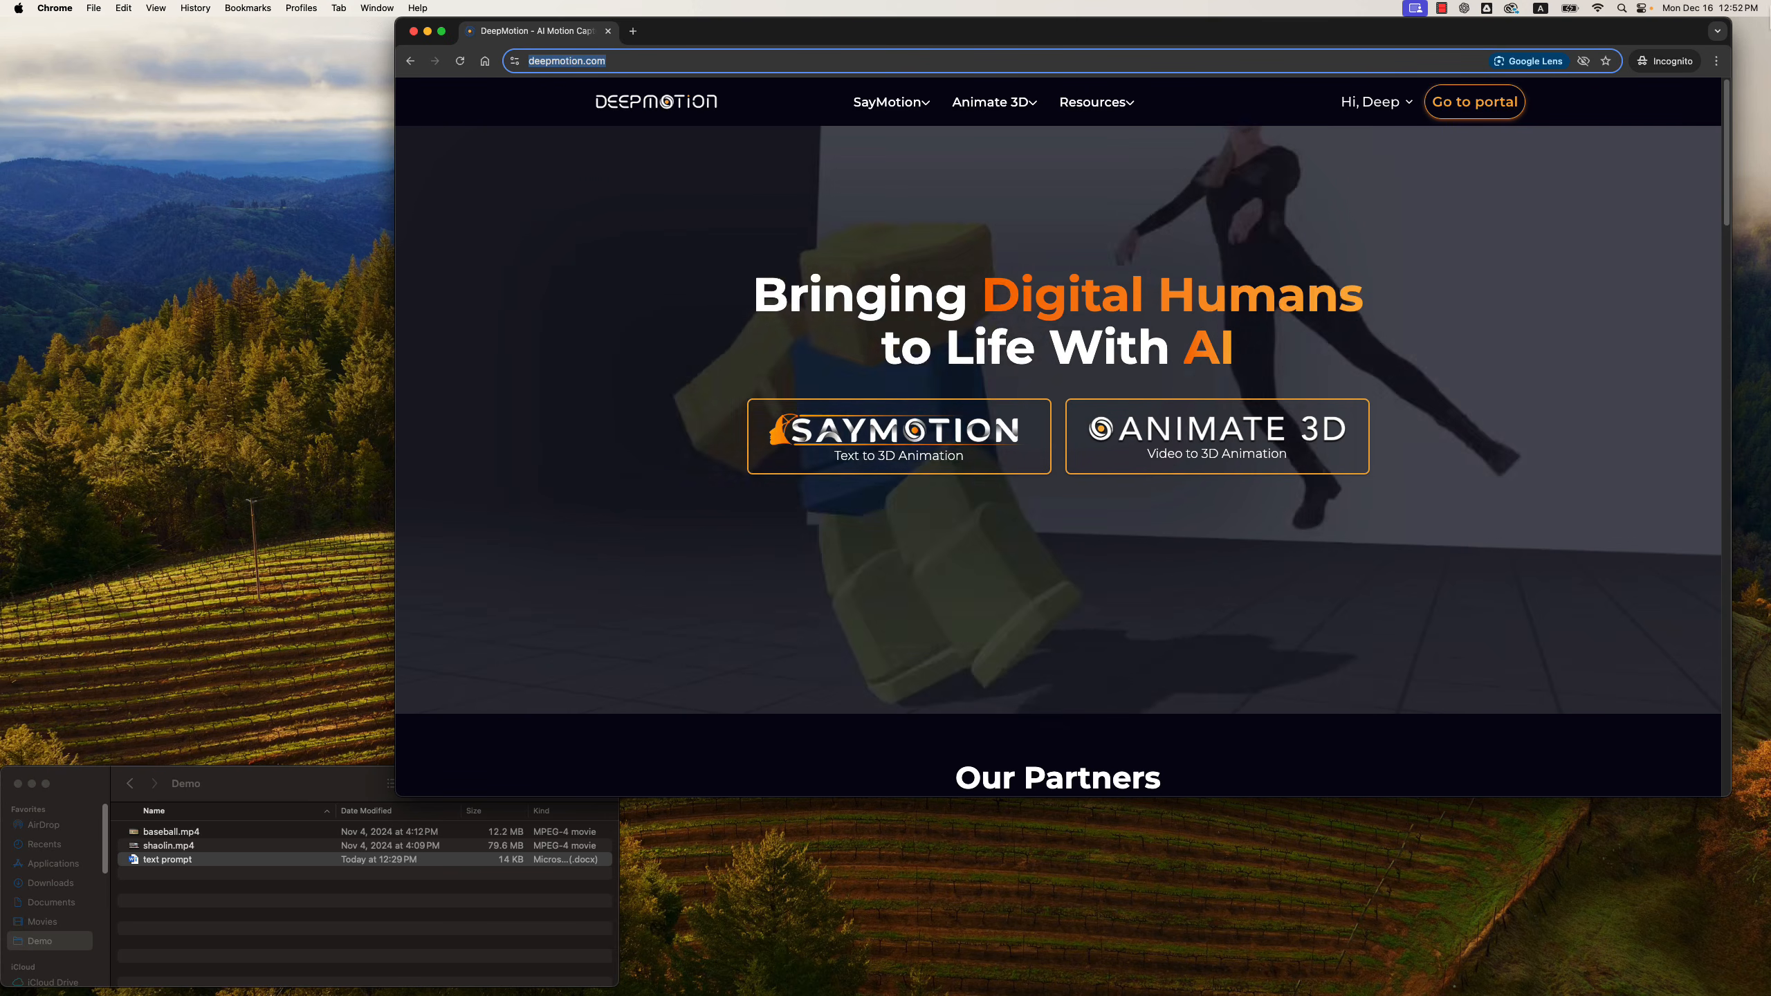
click(1493, 104)
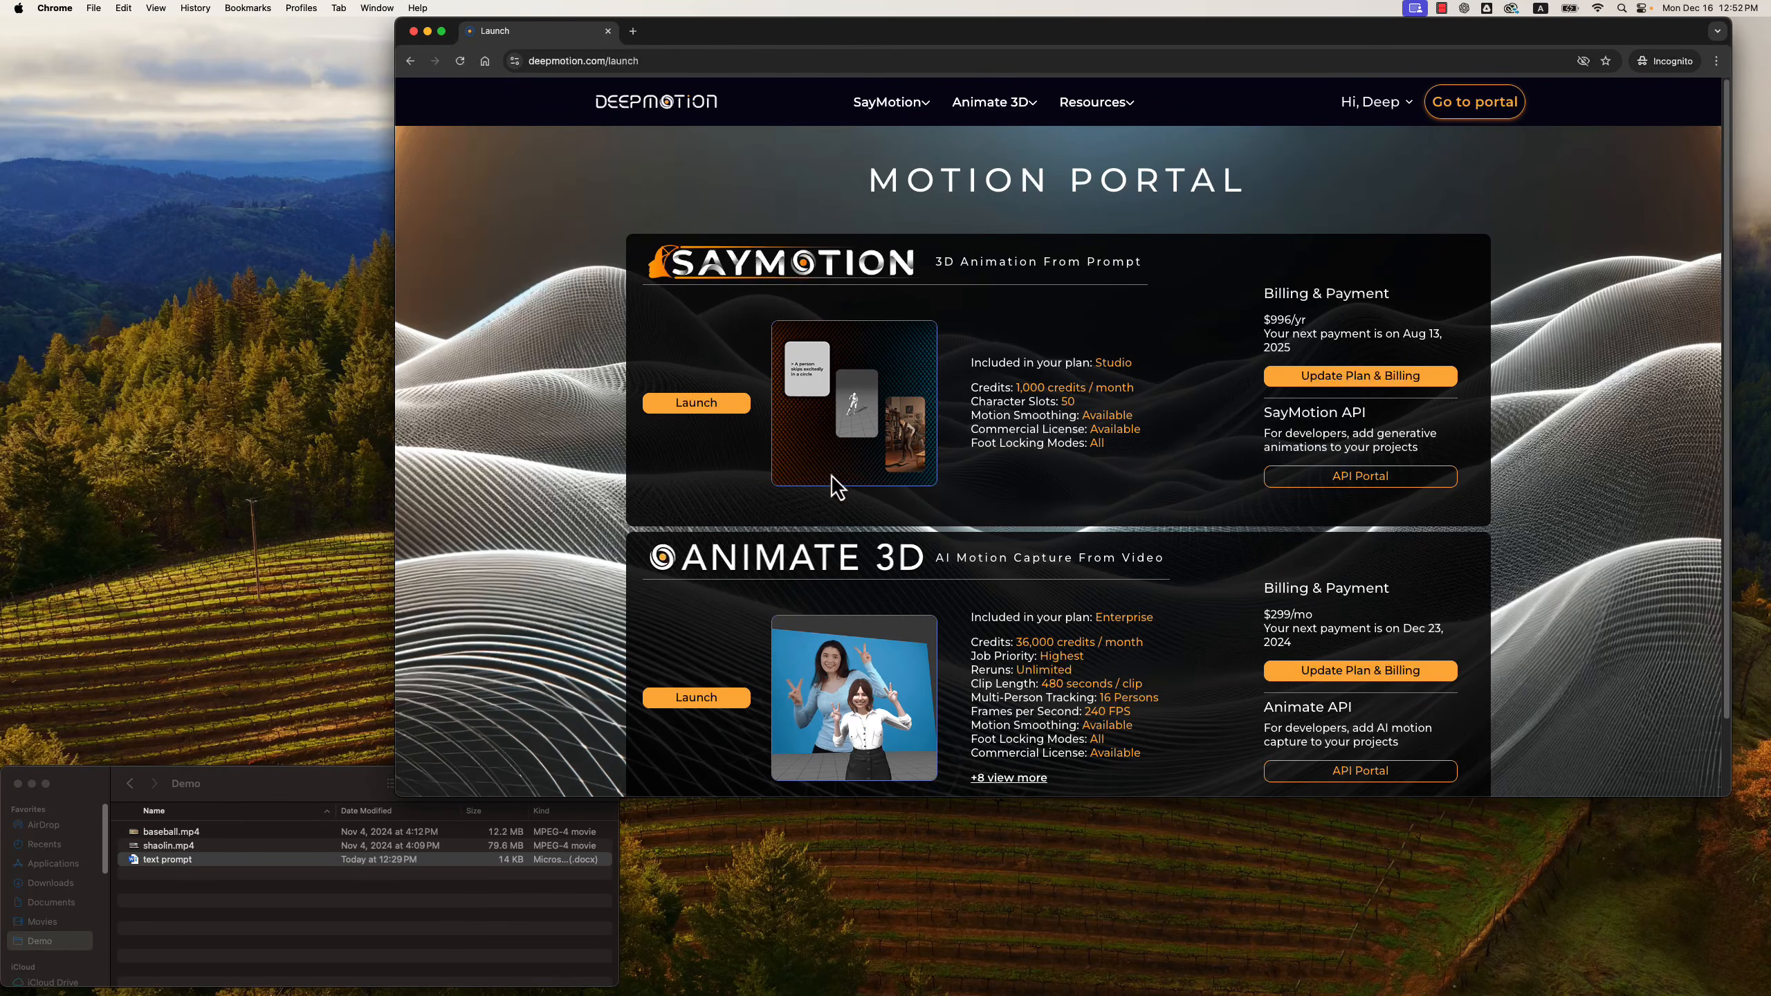
scroll(834, 486, down, 2)
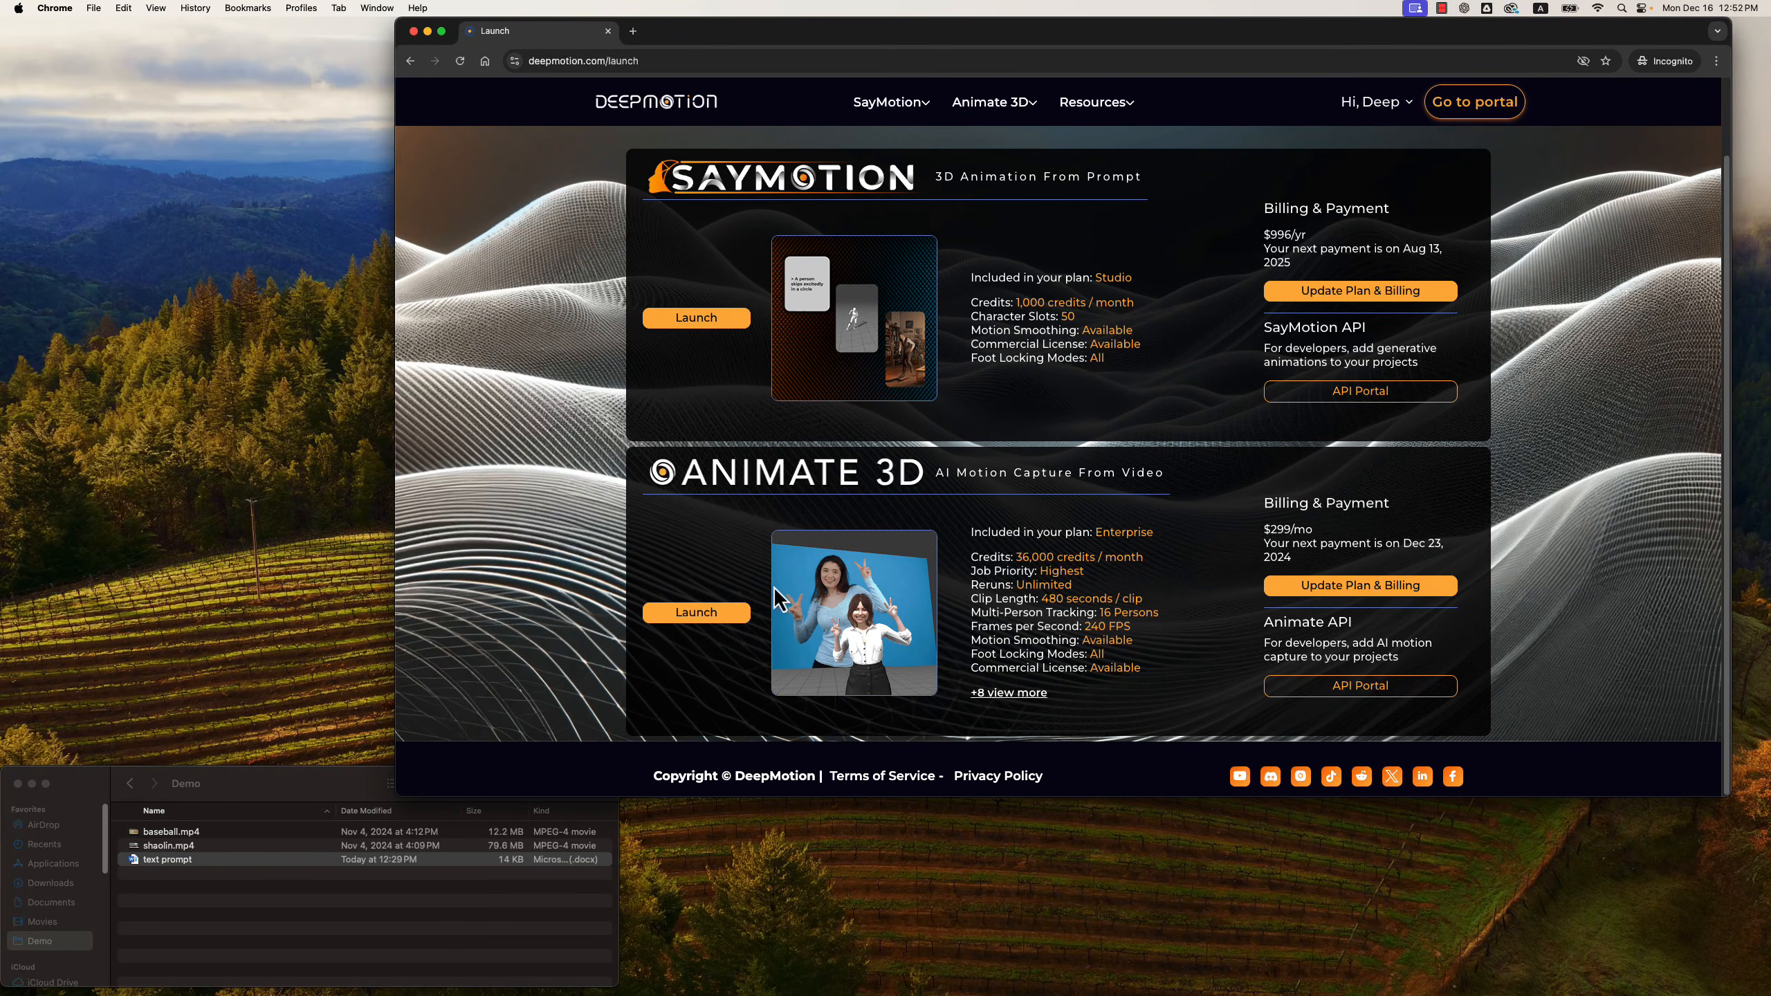
click(698, 613)
click(744, 624)
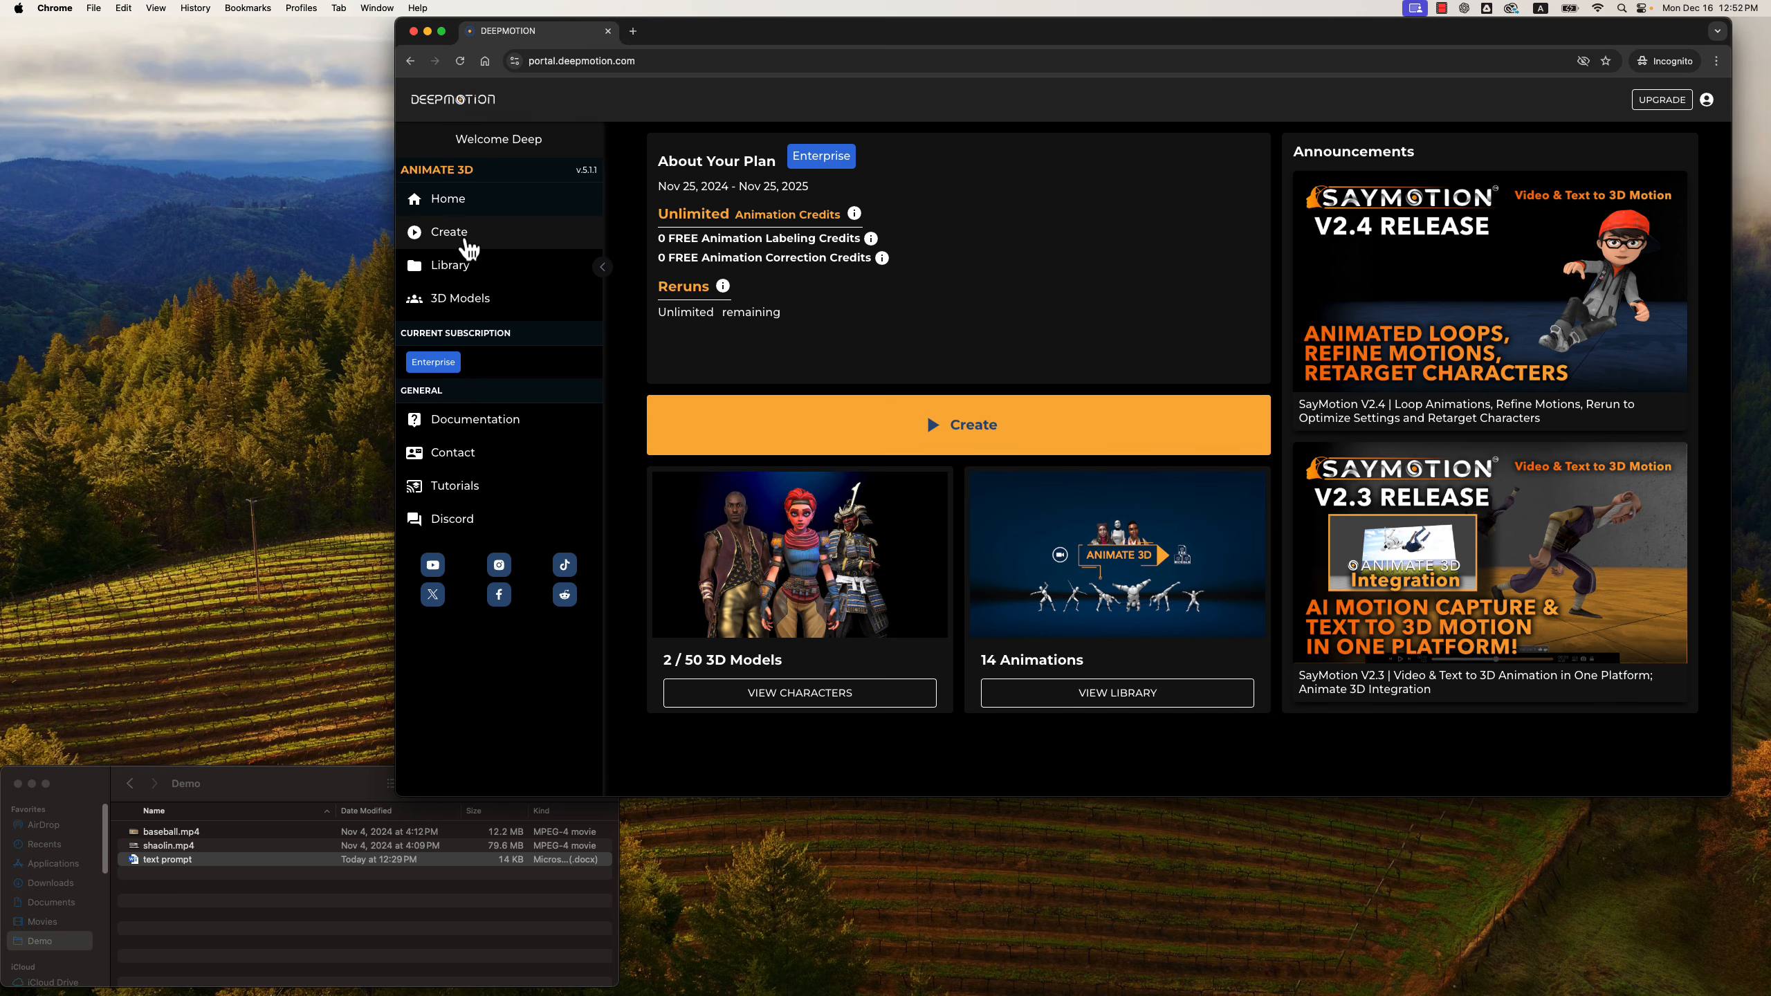
Start a new single-person 3D animation, upload baseball.mp4 from the Demo folder and create the animation with the default settings.
click(1040, 436)
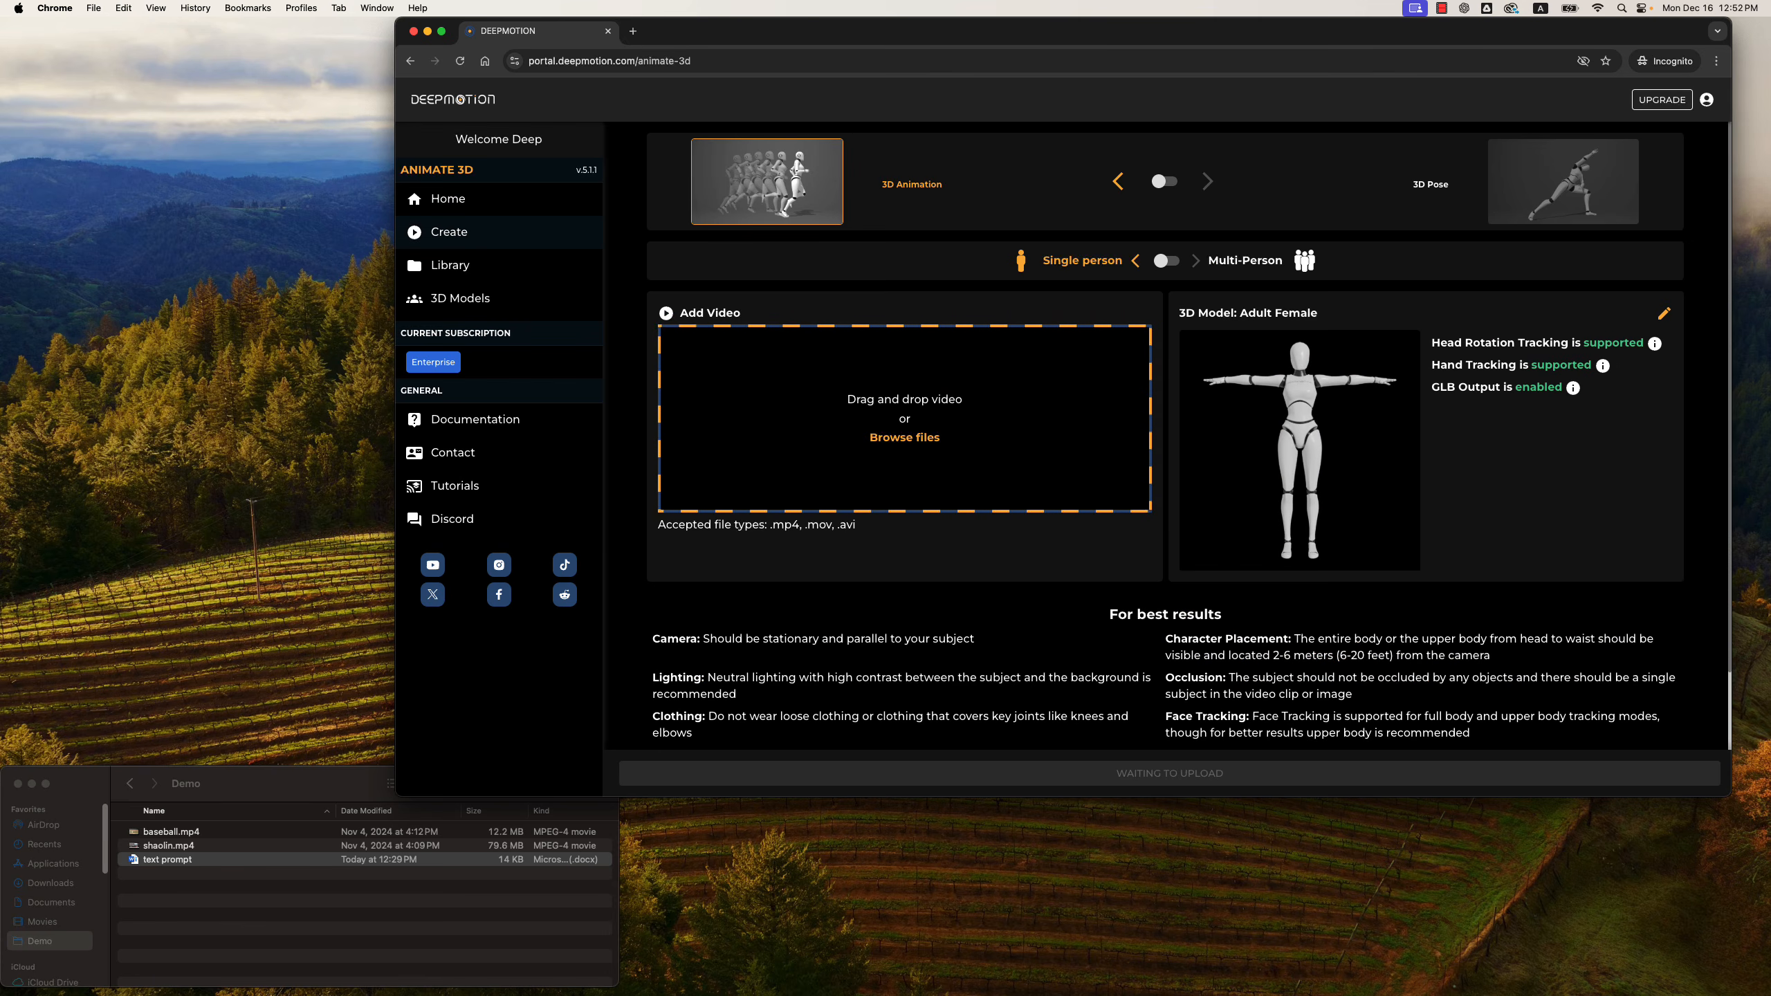
click(182, 862)
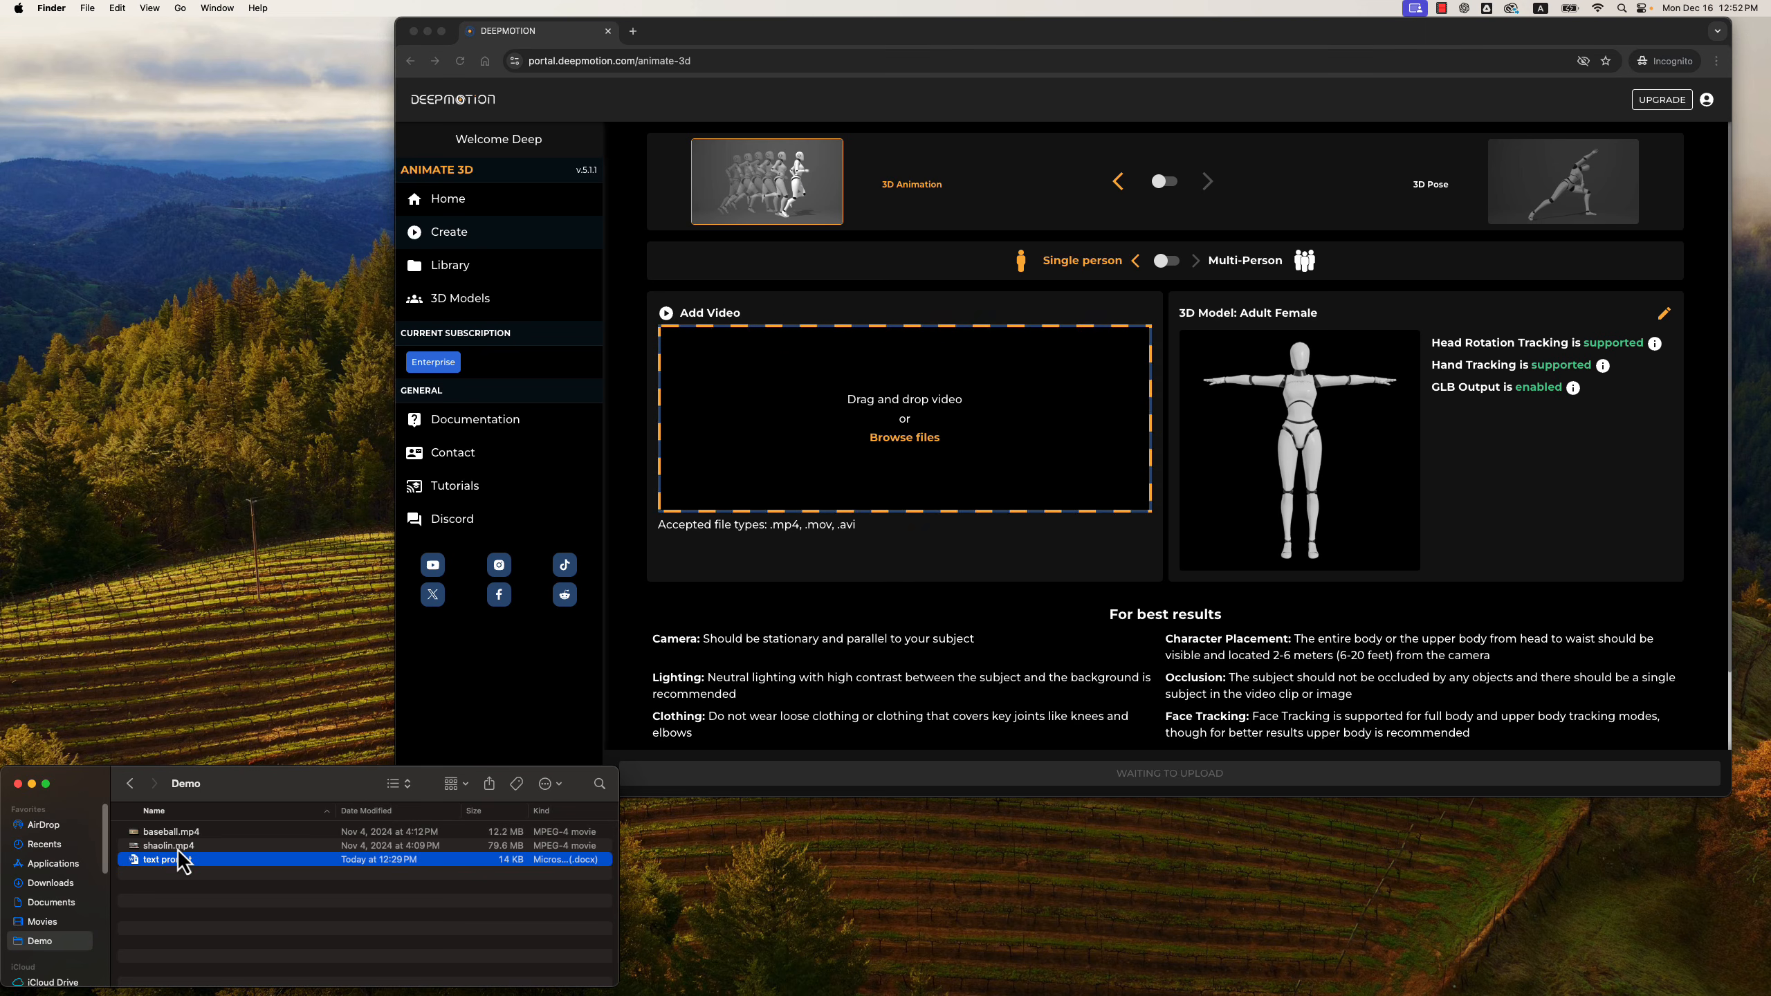
drag(173, 831, 956, 433)
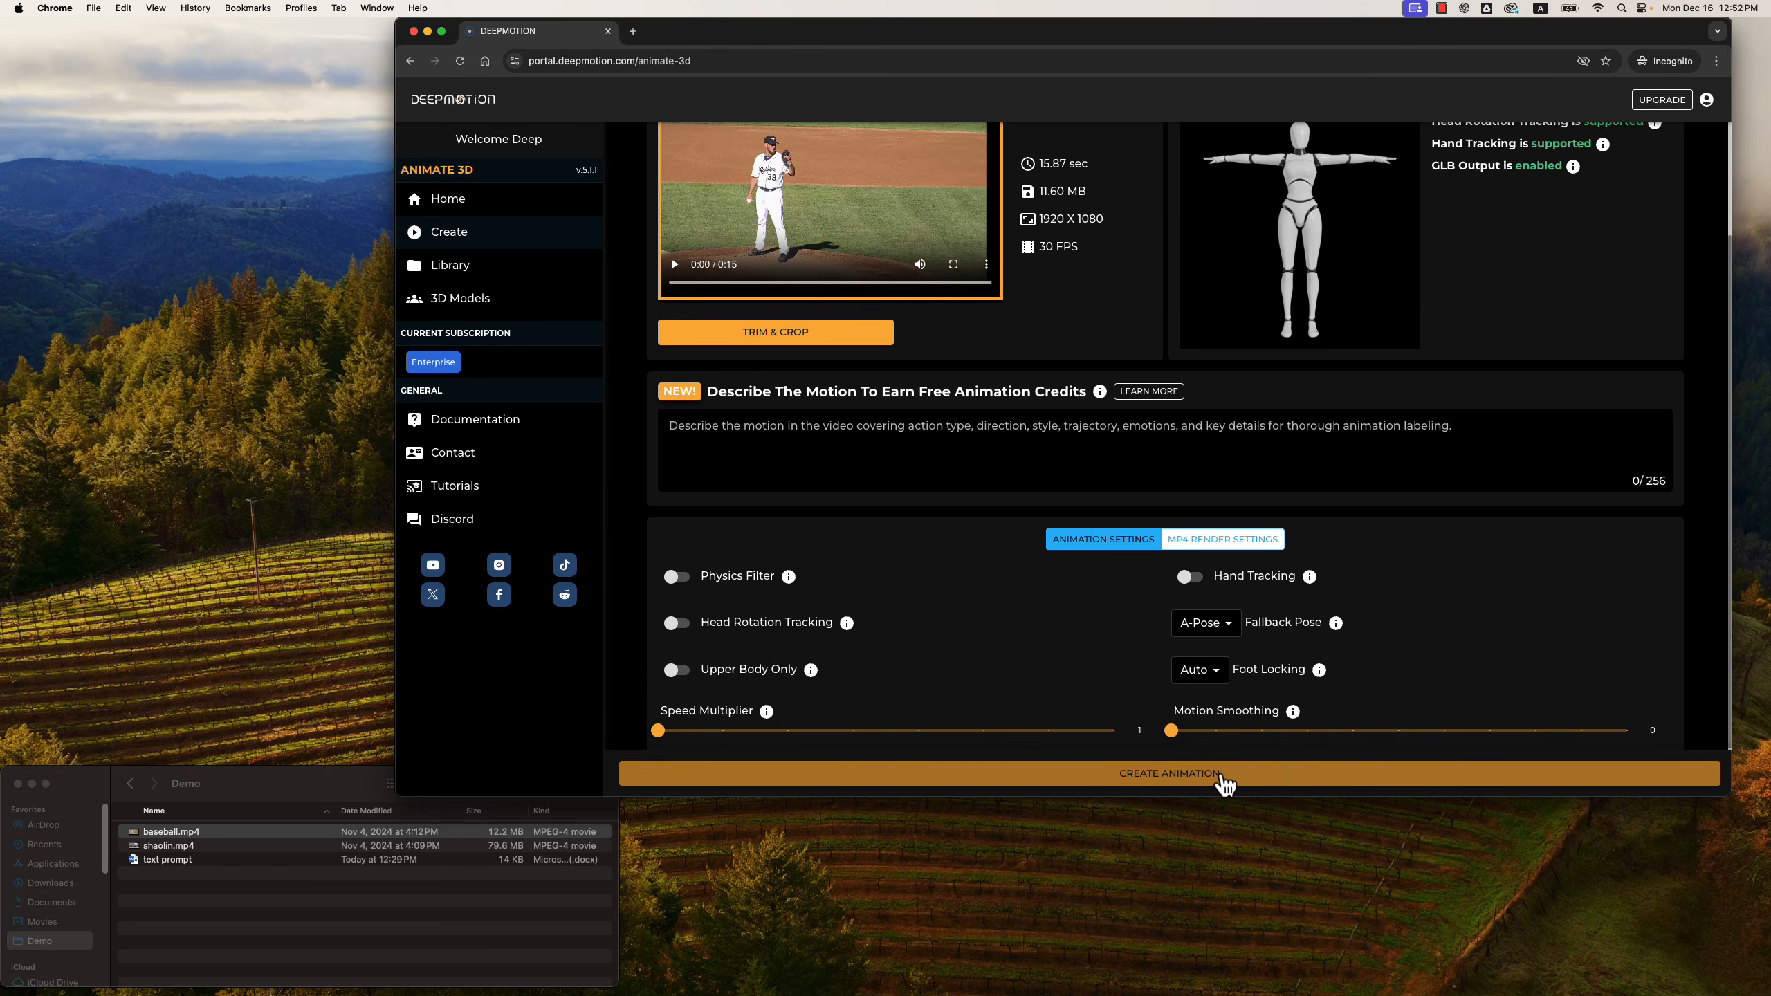
click(1223, 778)
click(1210, 760)
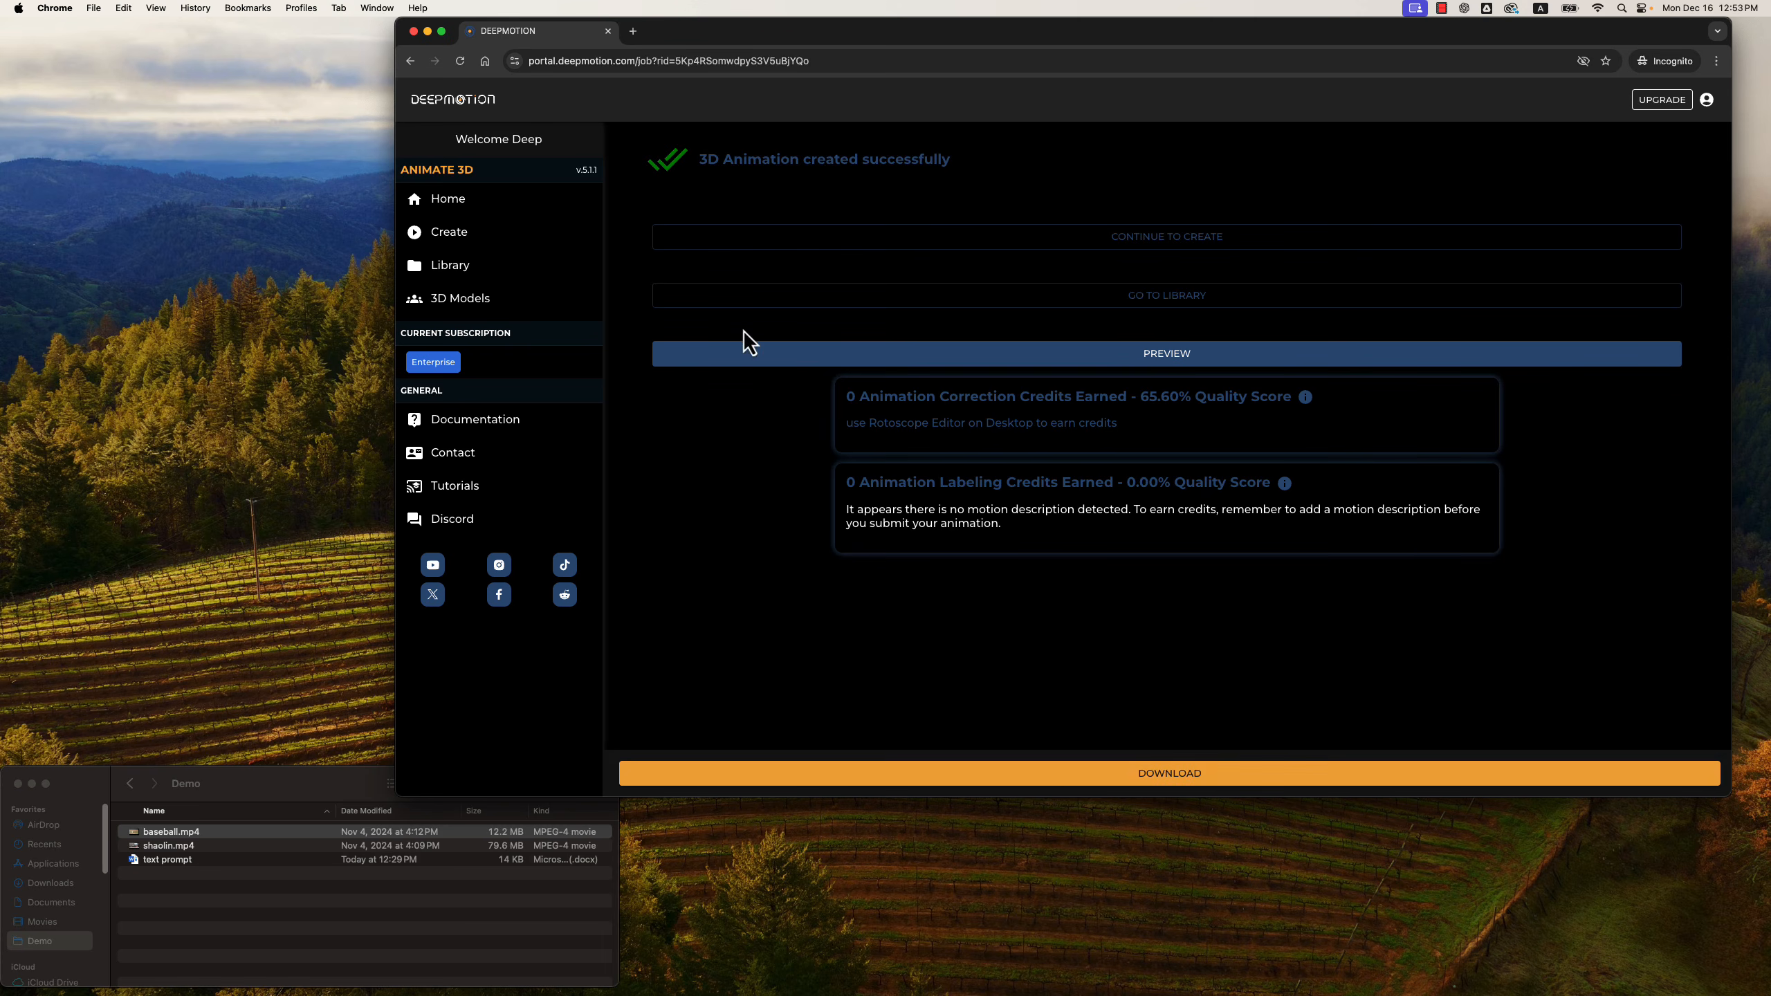
Preview the generated baseball animation, expand it to full screen and inspect the character's motion from different angles.
click(1128, 370)
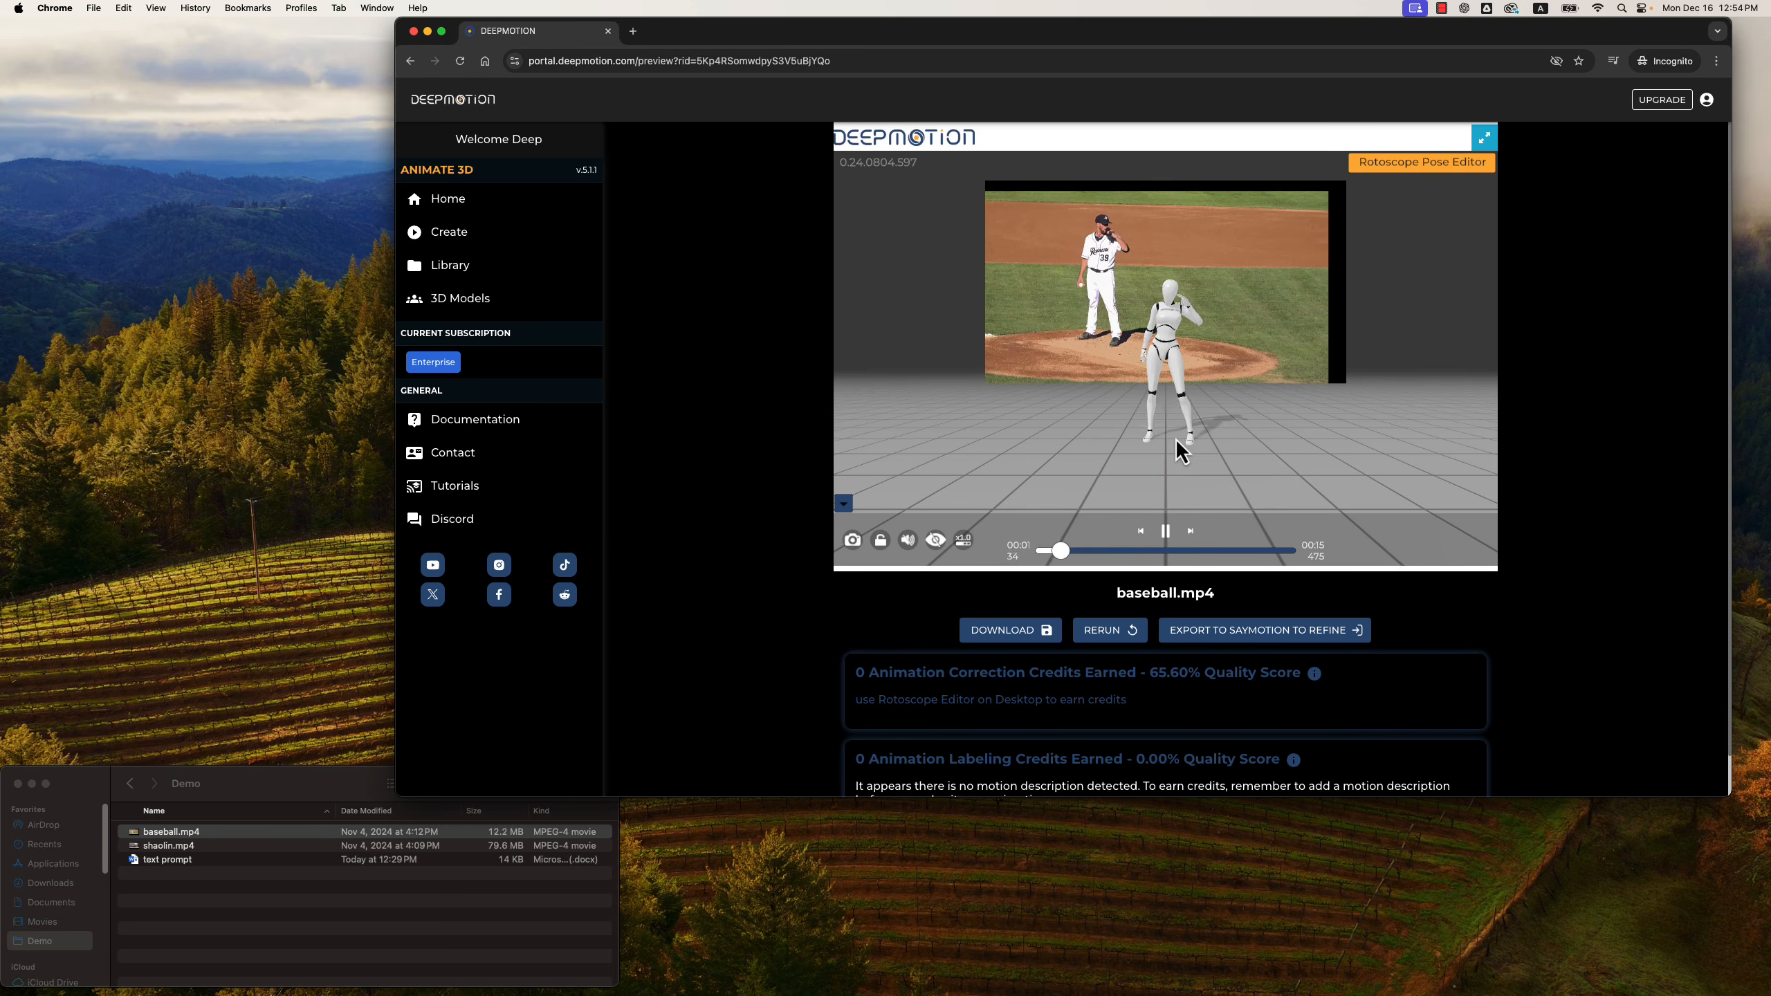
mouse_move(1375, 477)
mouse_down()
mouse_move(1392, 470)
mouse_move(1353, 485)
mouse_move(1398, 468)
mouse_up()
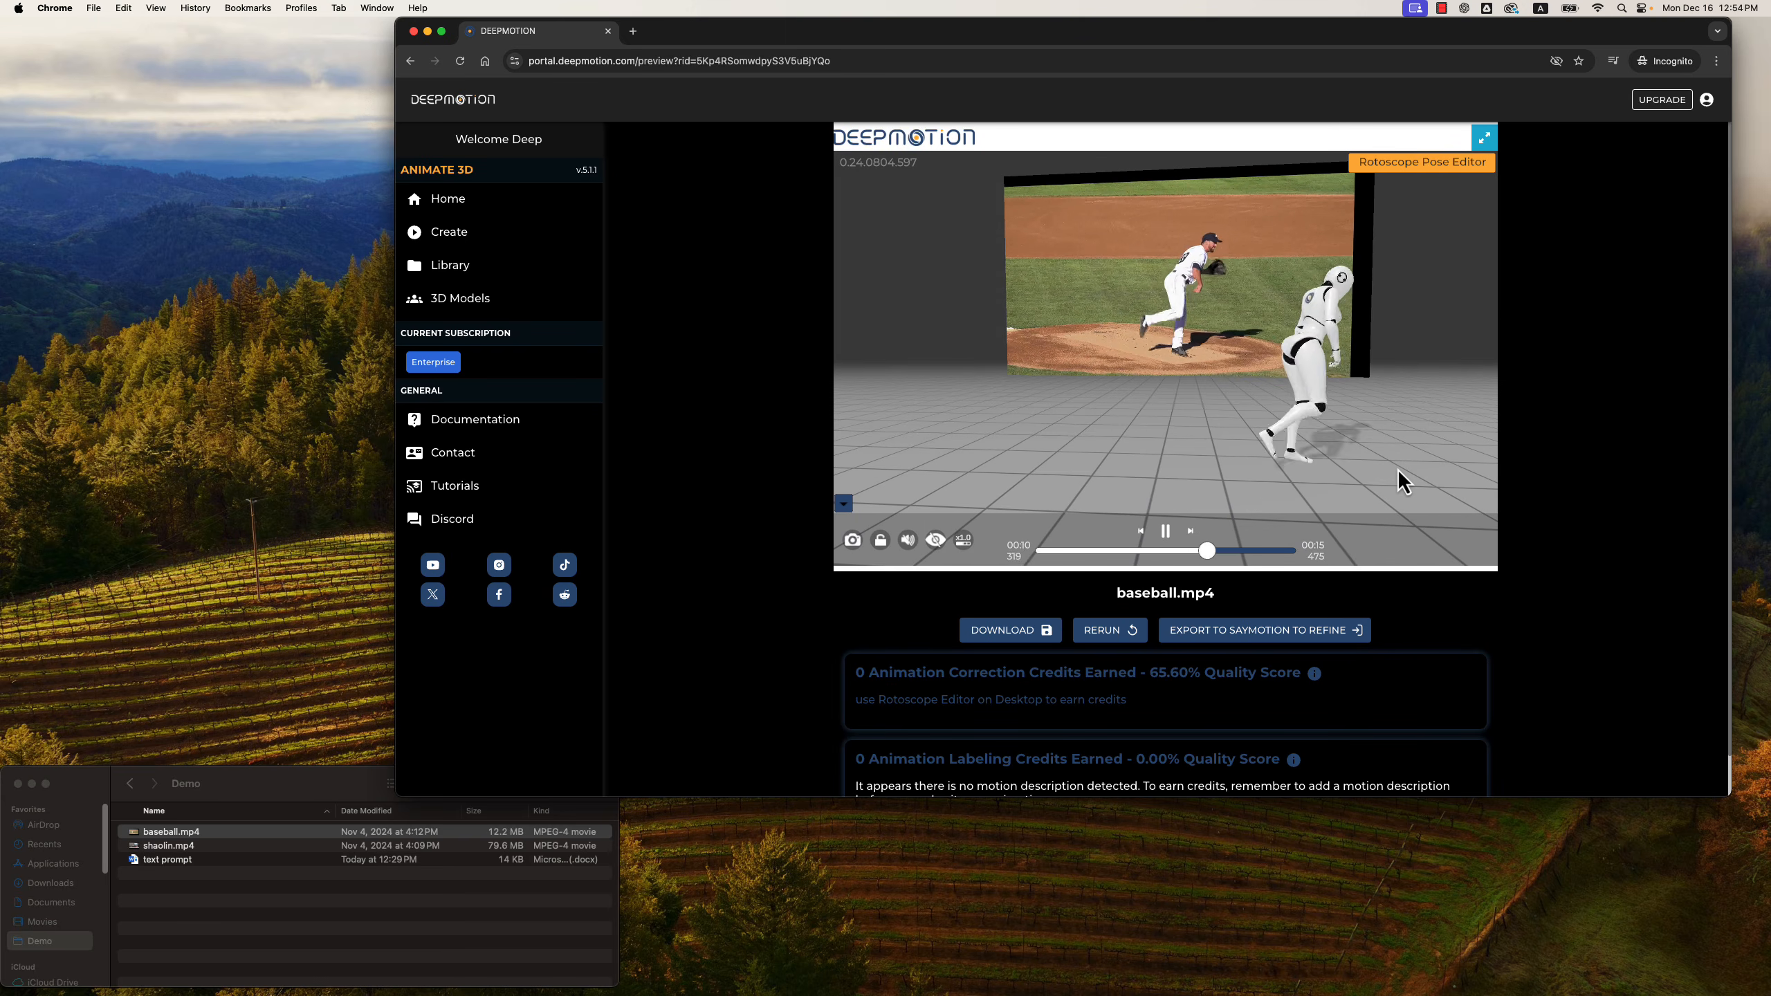
click(1484, 137)
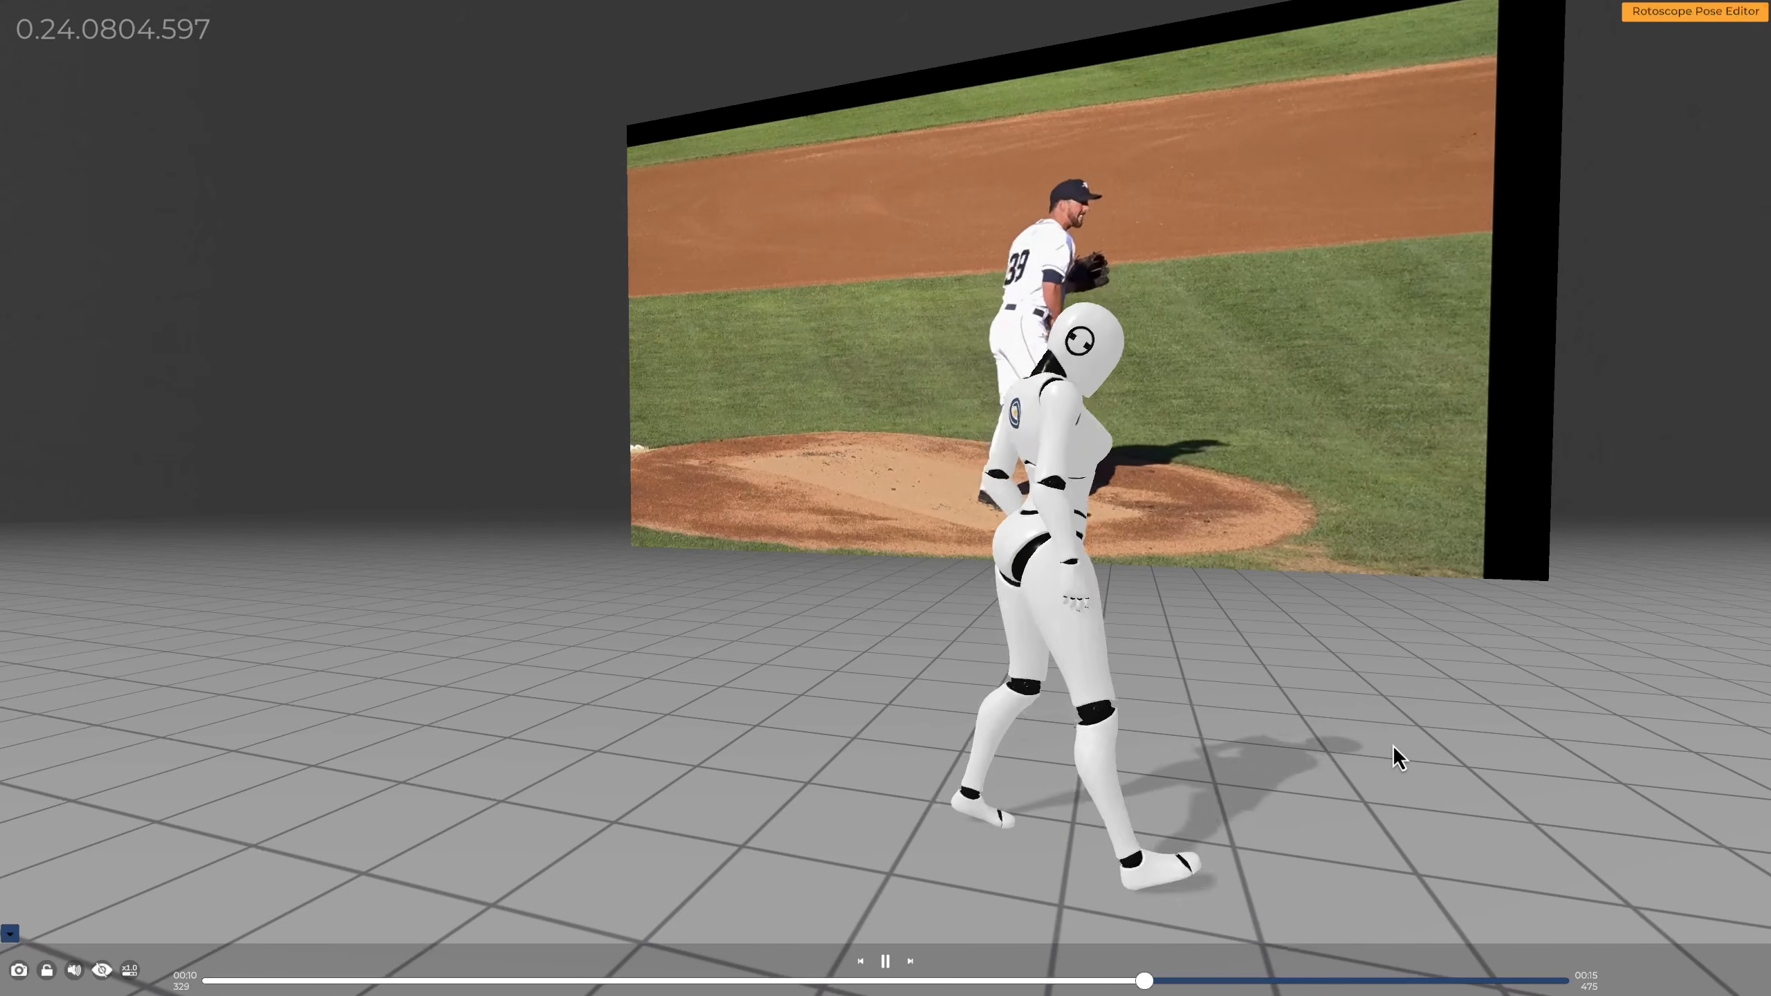
drag(1381, 756, 1325, 776)
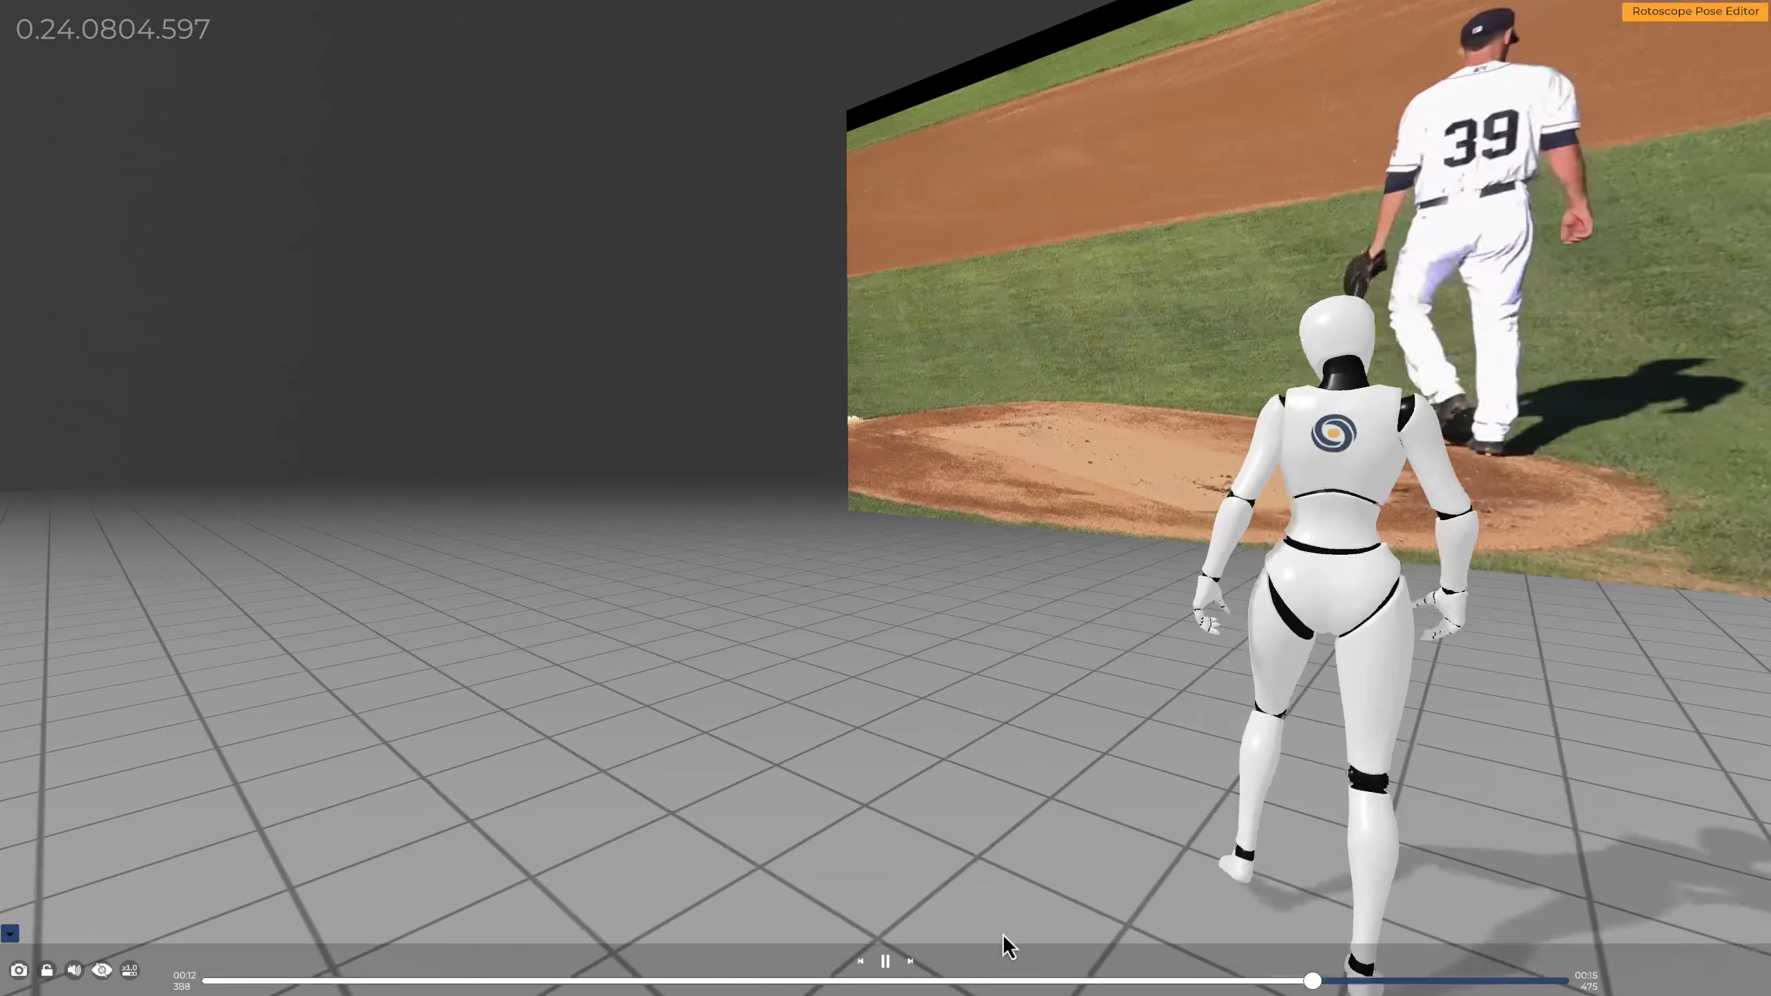
Rewind the full-screen baseball preview to about 4 seconds, replay it from another angle and leave full screen.
click(891, 961)
drag(845, 982, 629, 982)
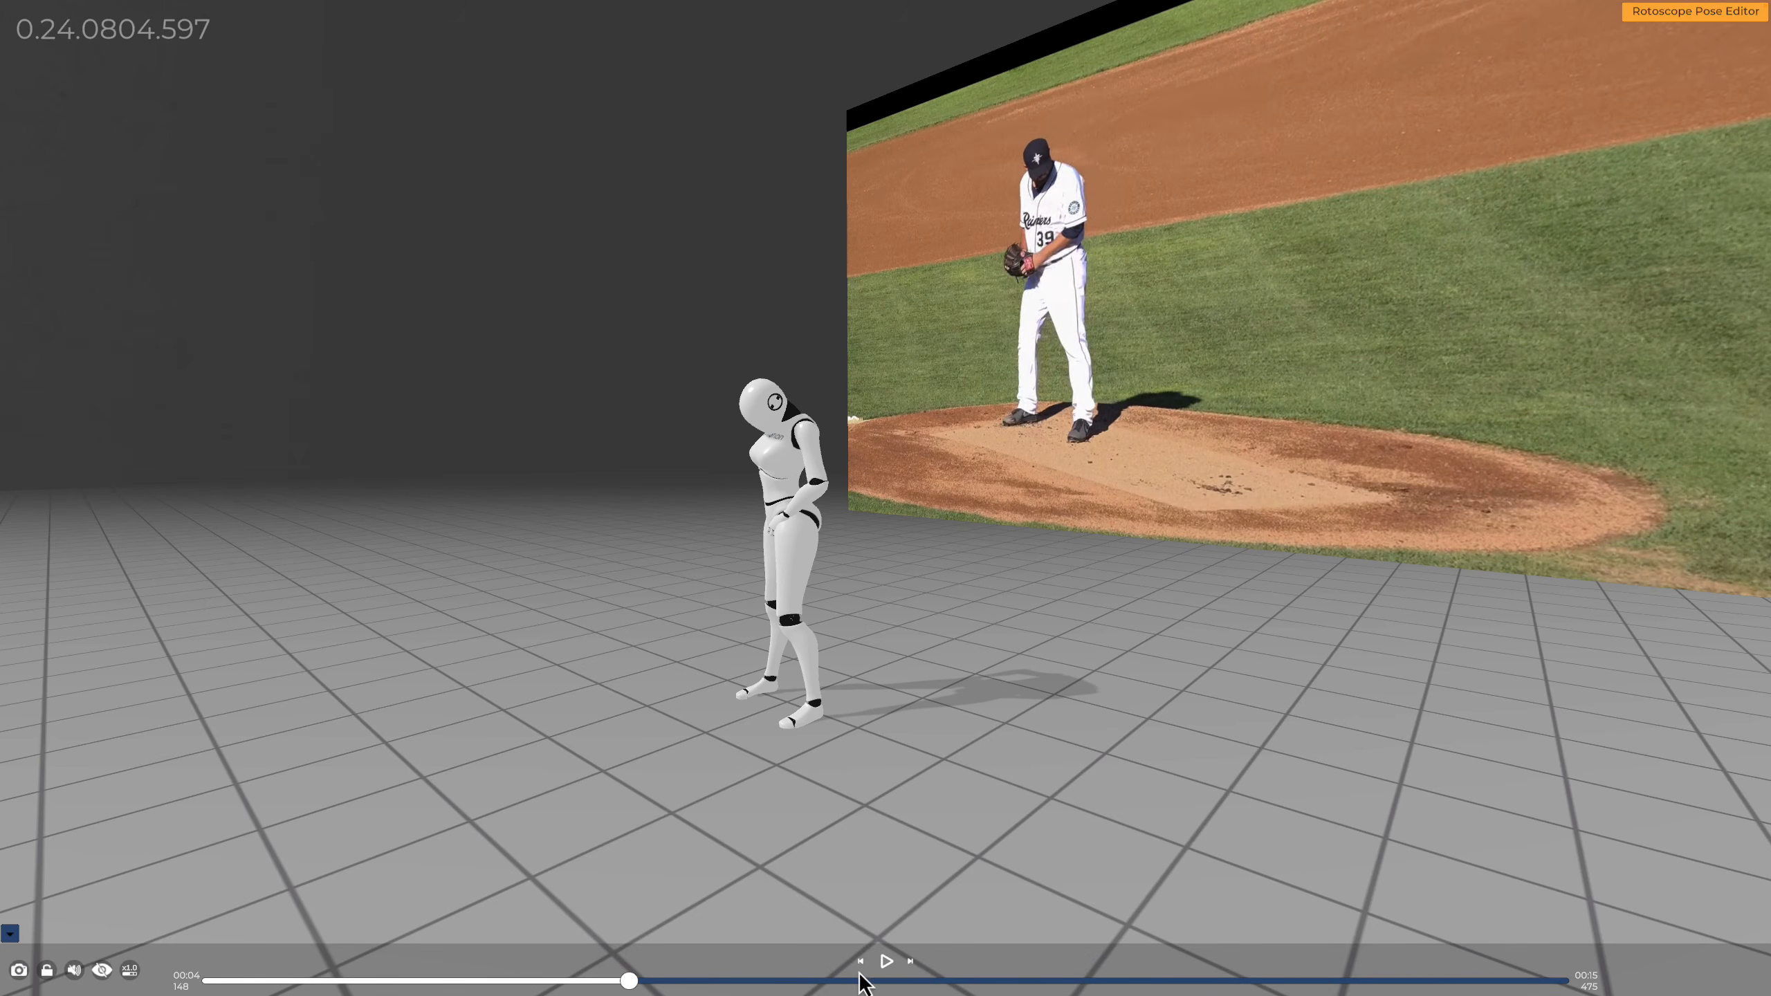
click(884, 967)
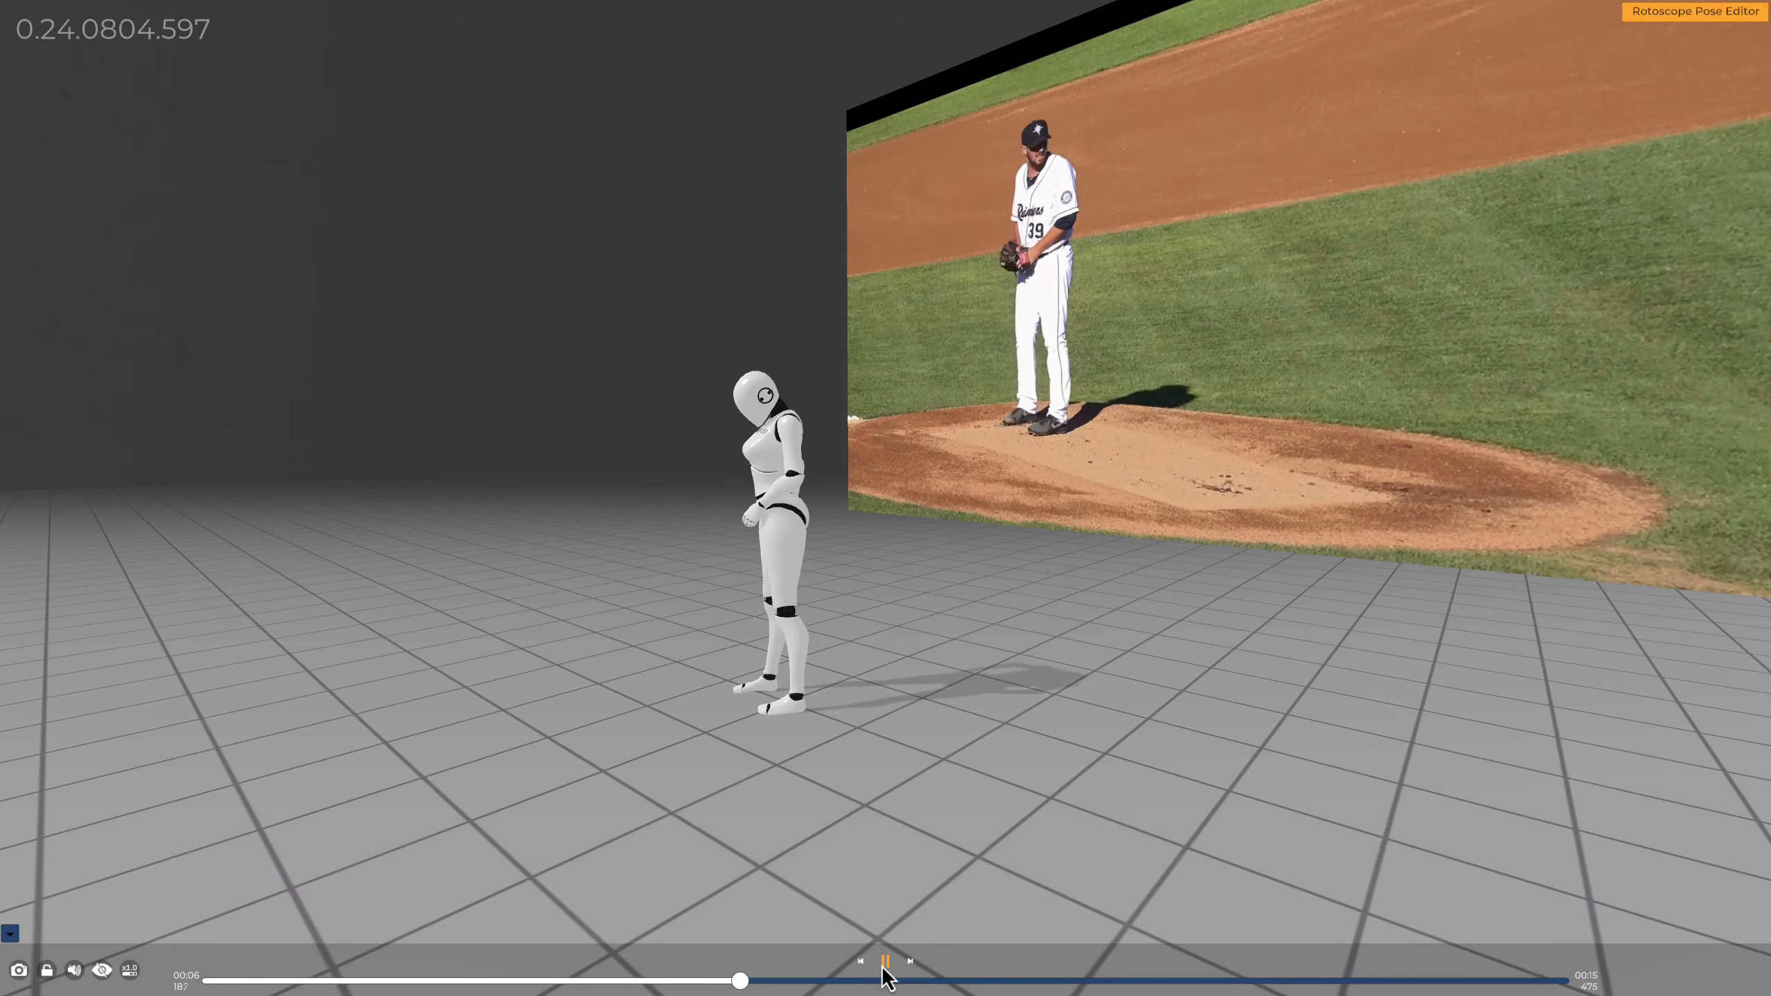
drag(917, 869, 974, 840)
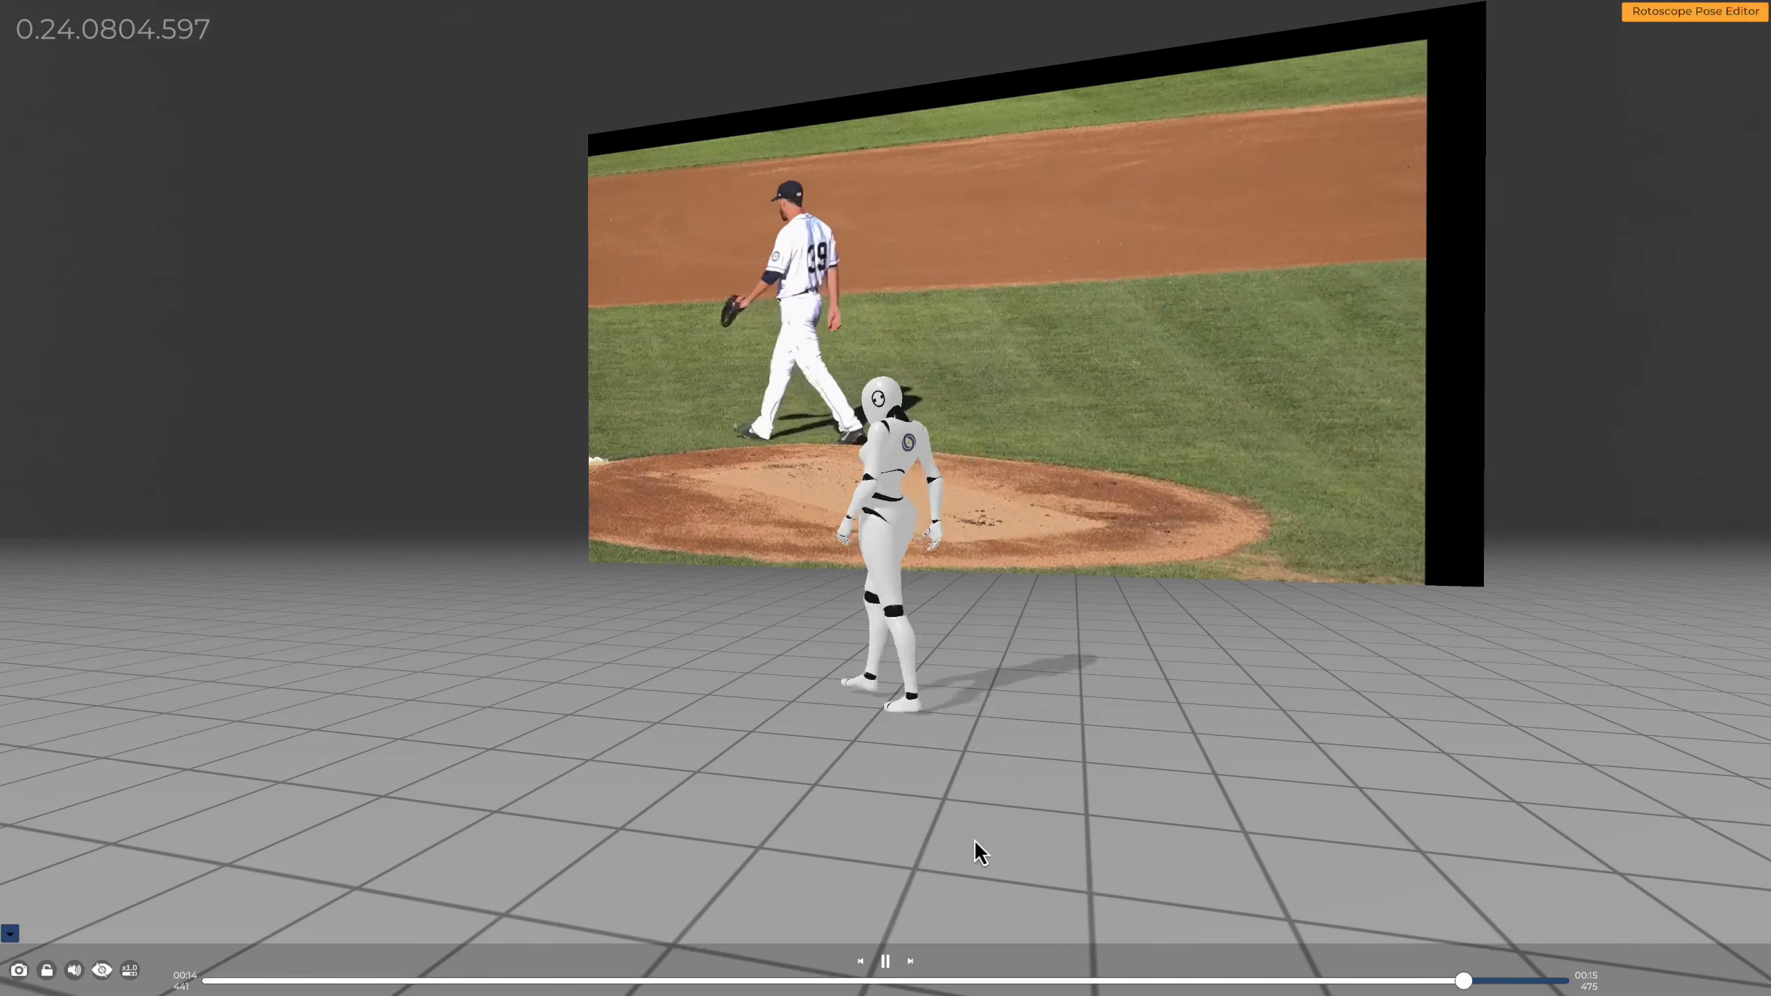
key(Escape)
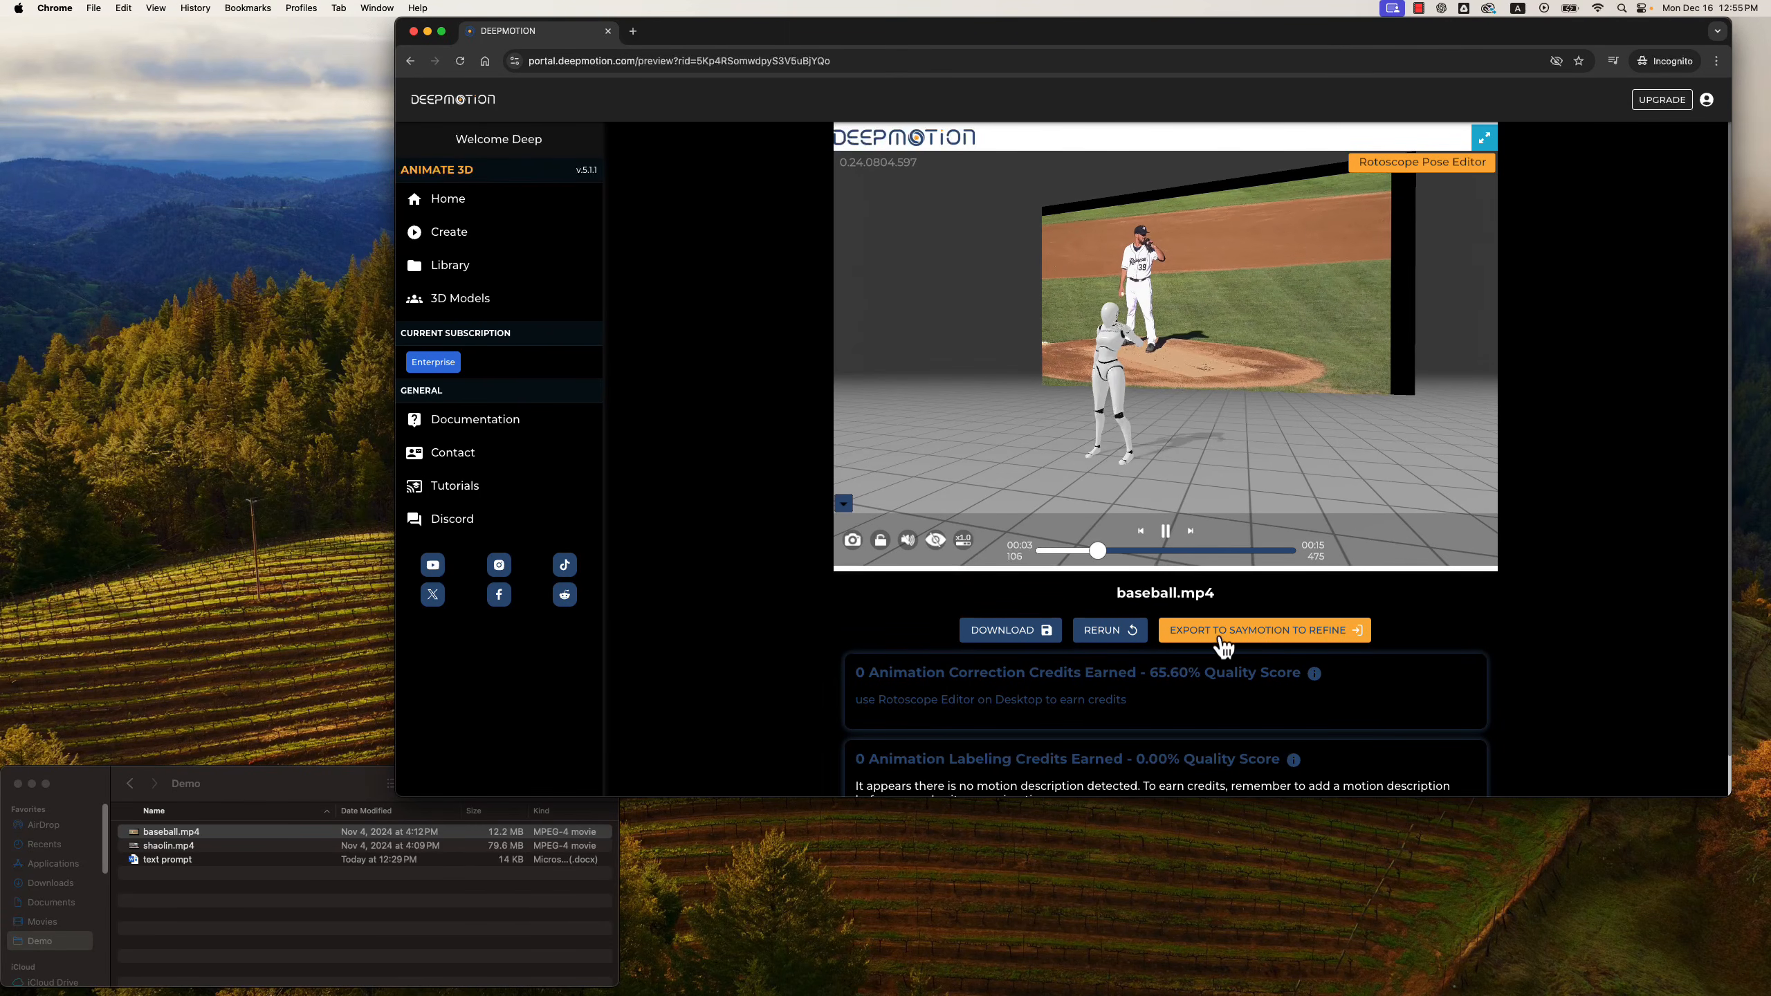
Export the baseball animation to SayMotion and open the Refine settings for editing it.
click(1289, 632)
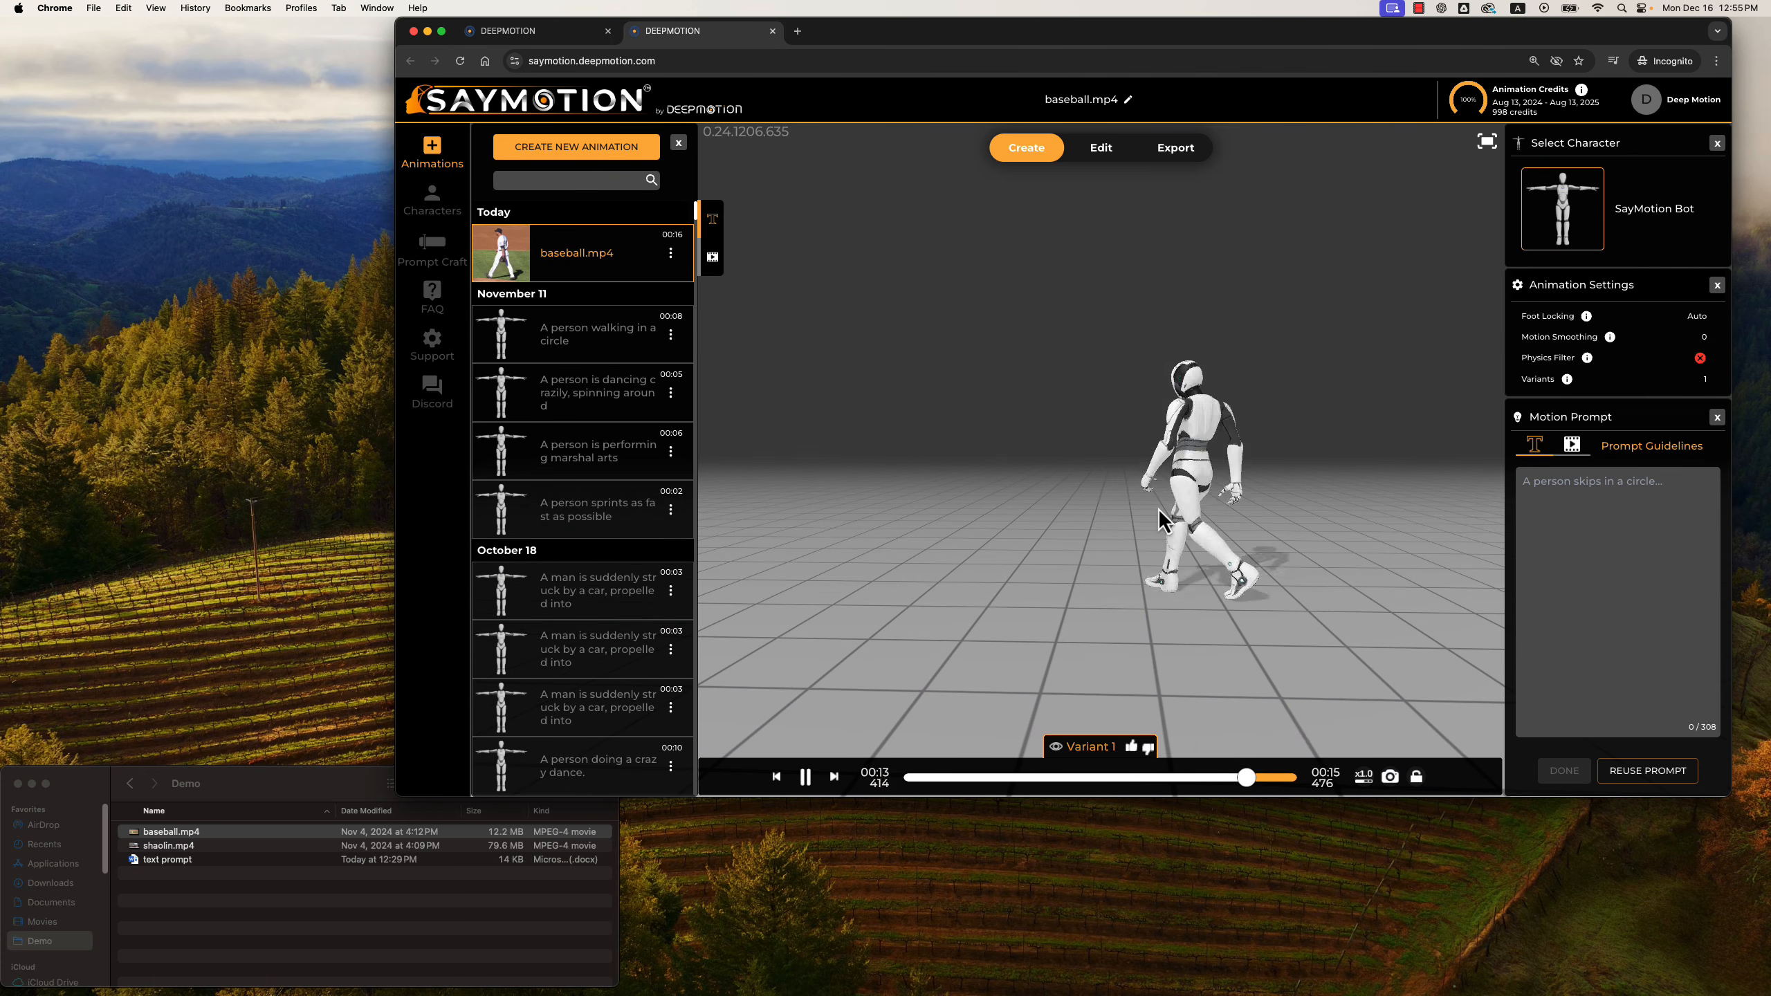
click(1102, 149)
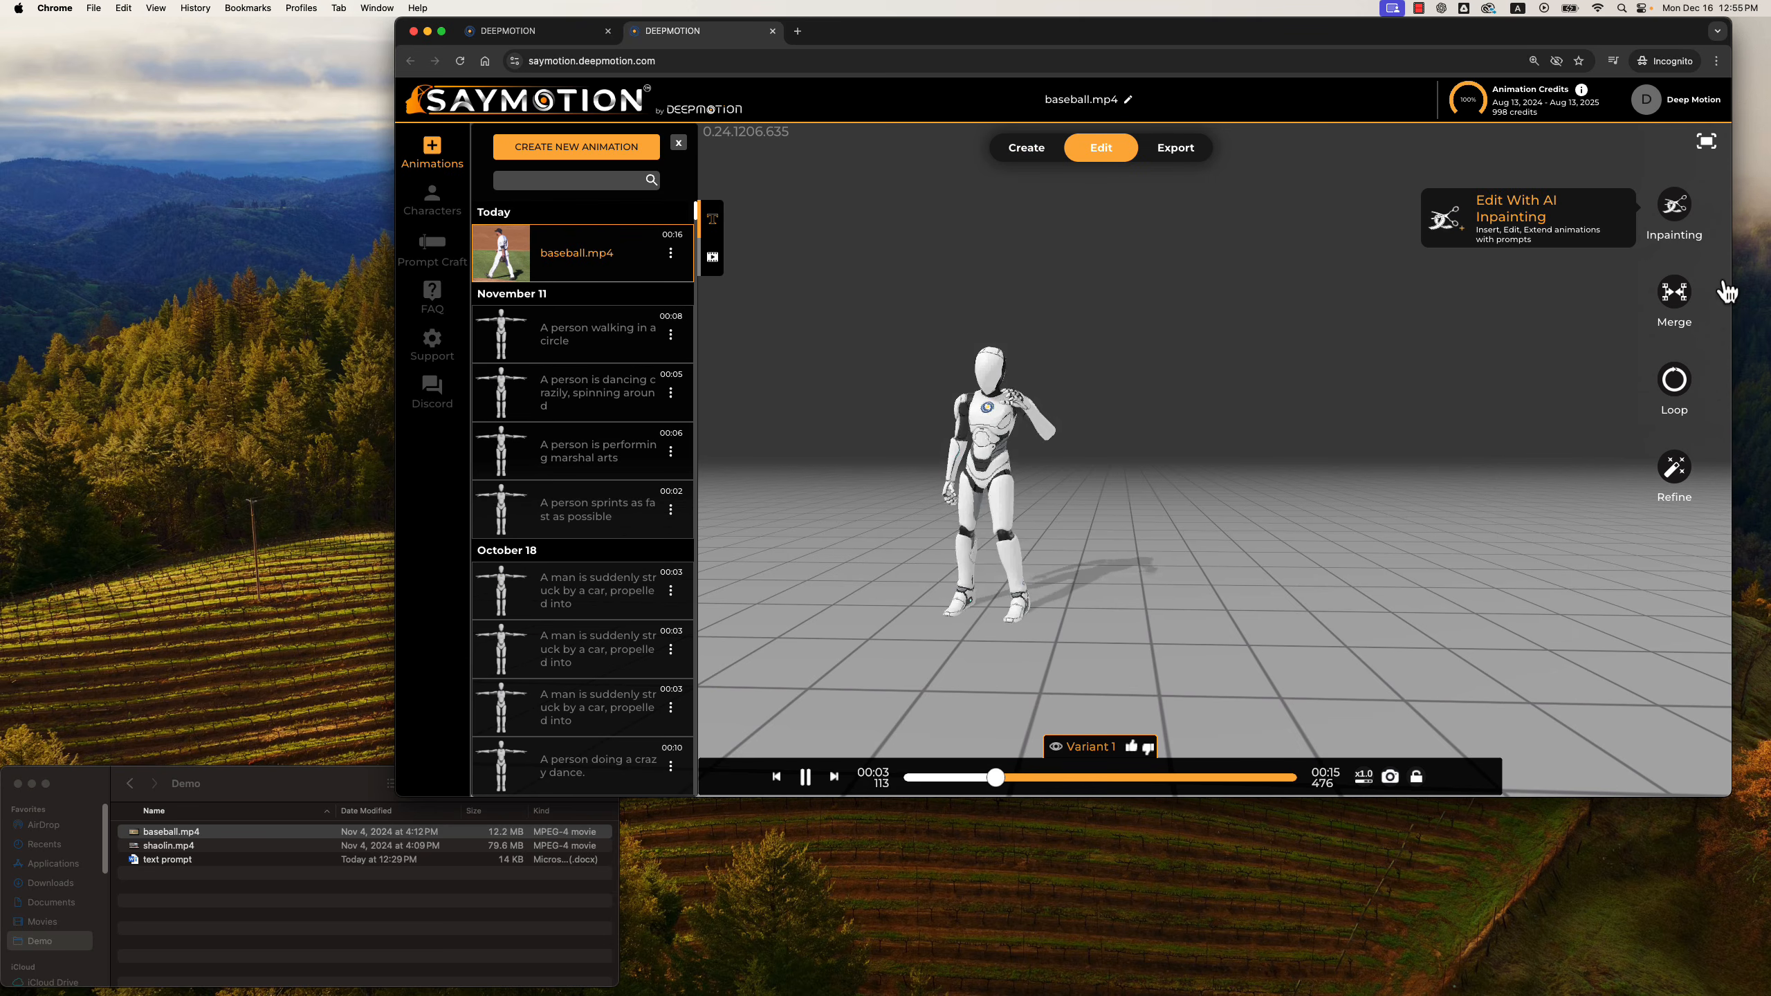
click(1681, 481)
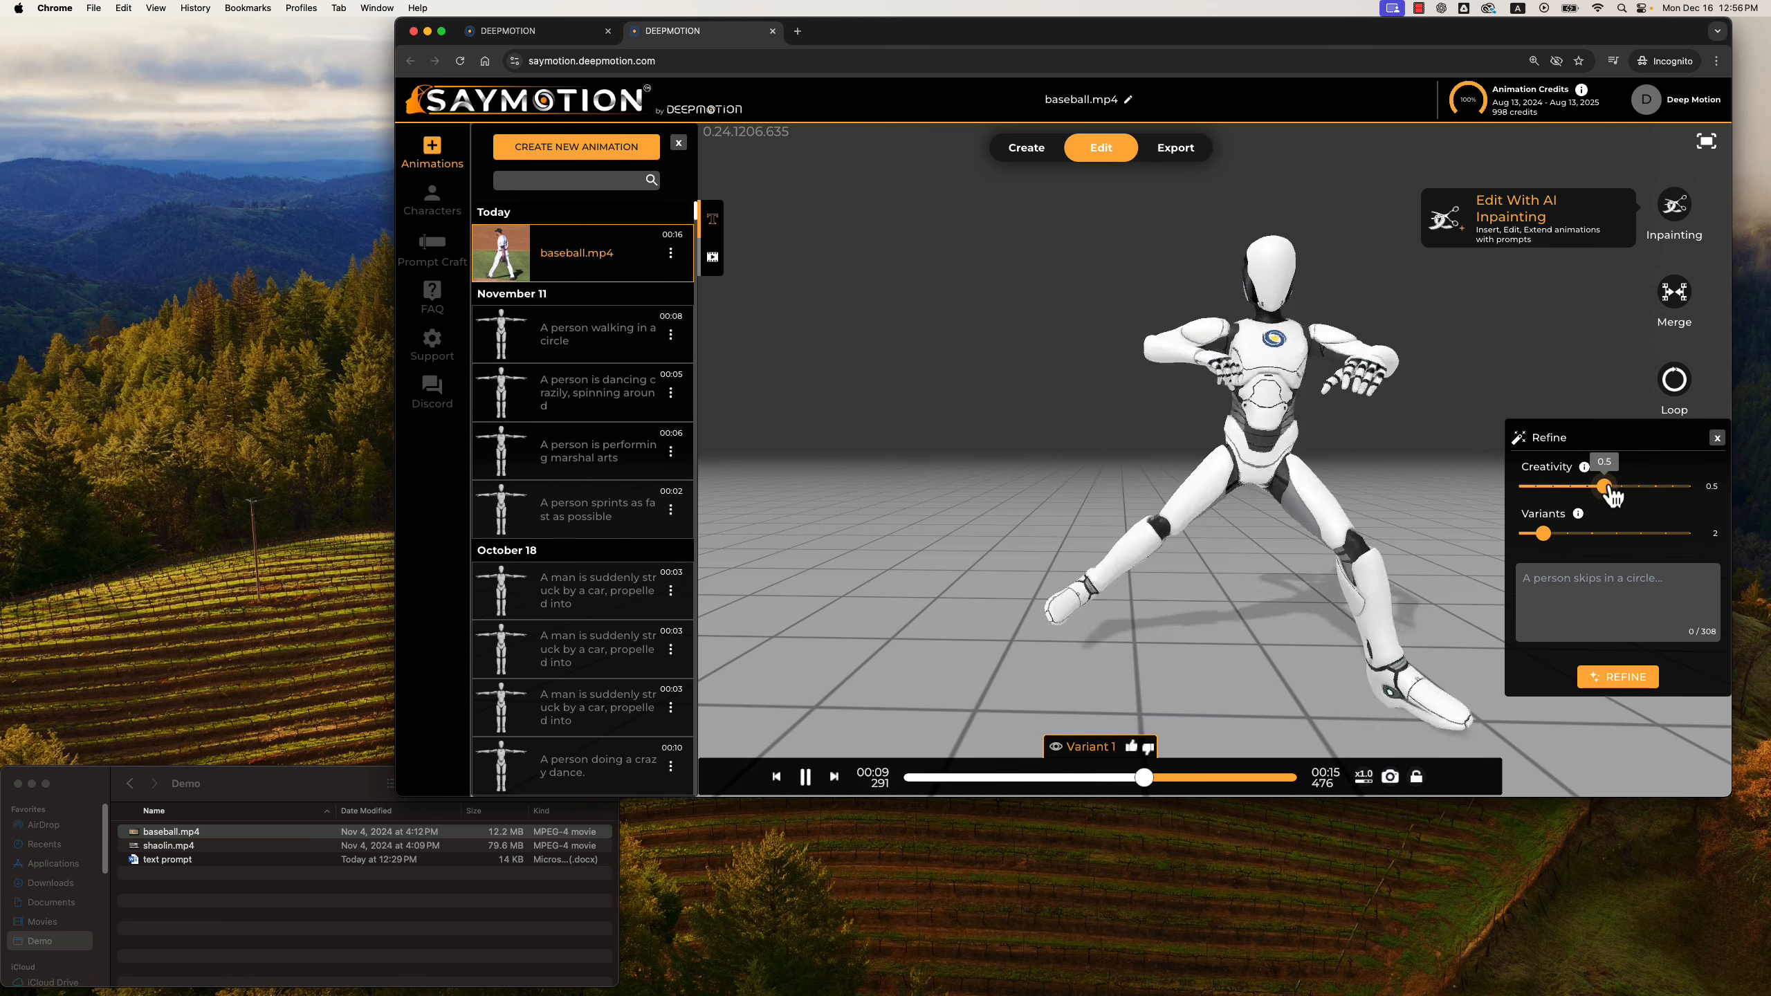
Set the refinement's Creativity to 0.3 and the number of Variants to 8.
drag(1604, 487, 1577, 490)
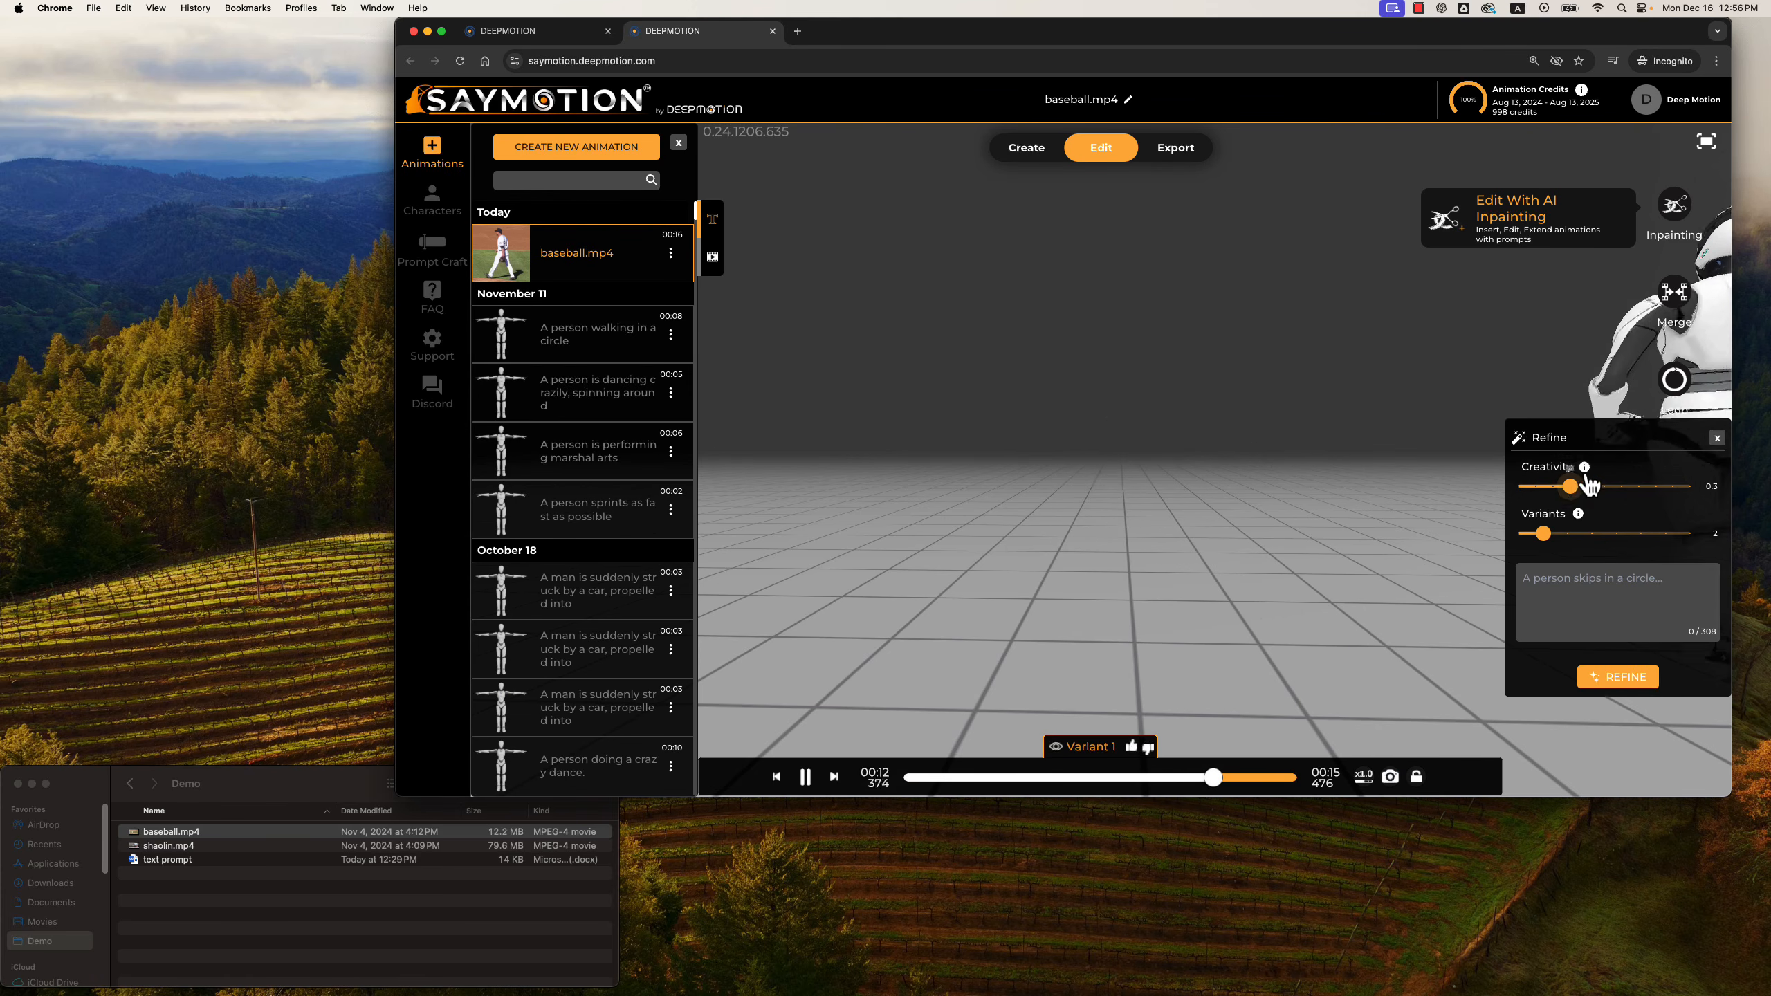
mouse_move(1586, 470)
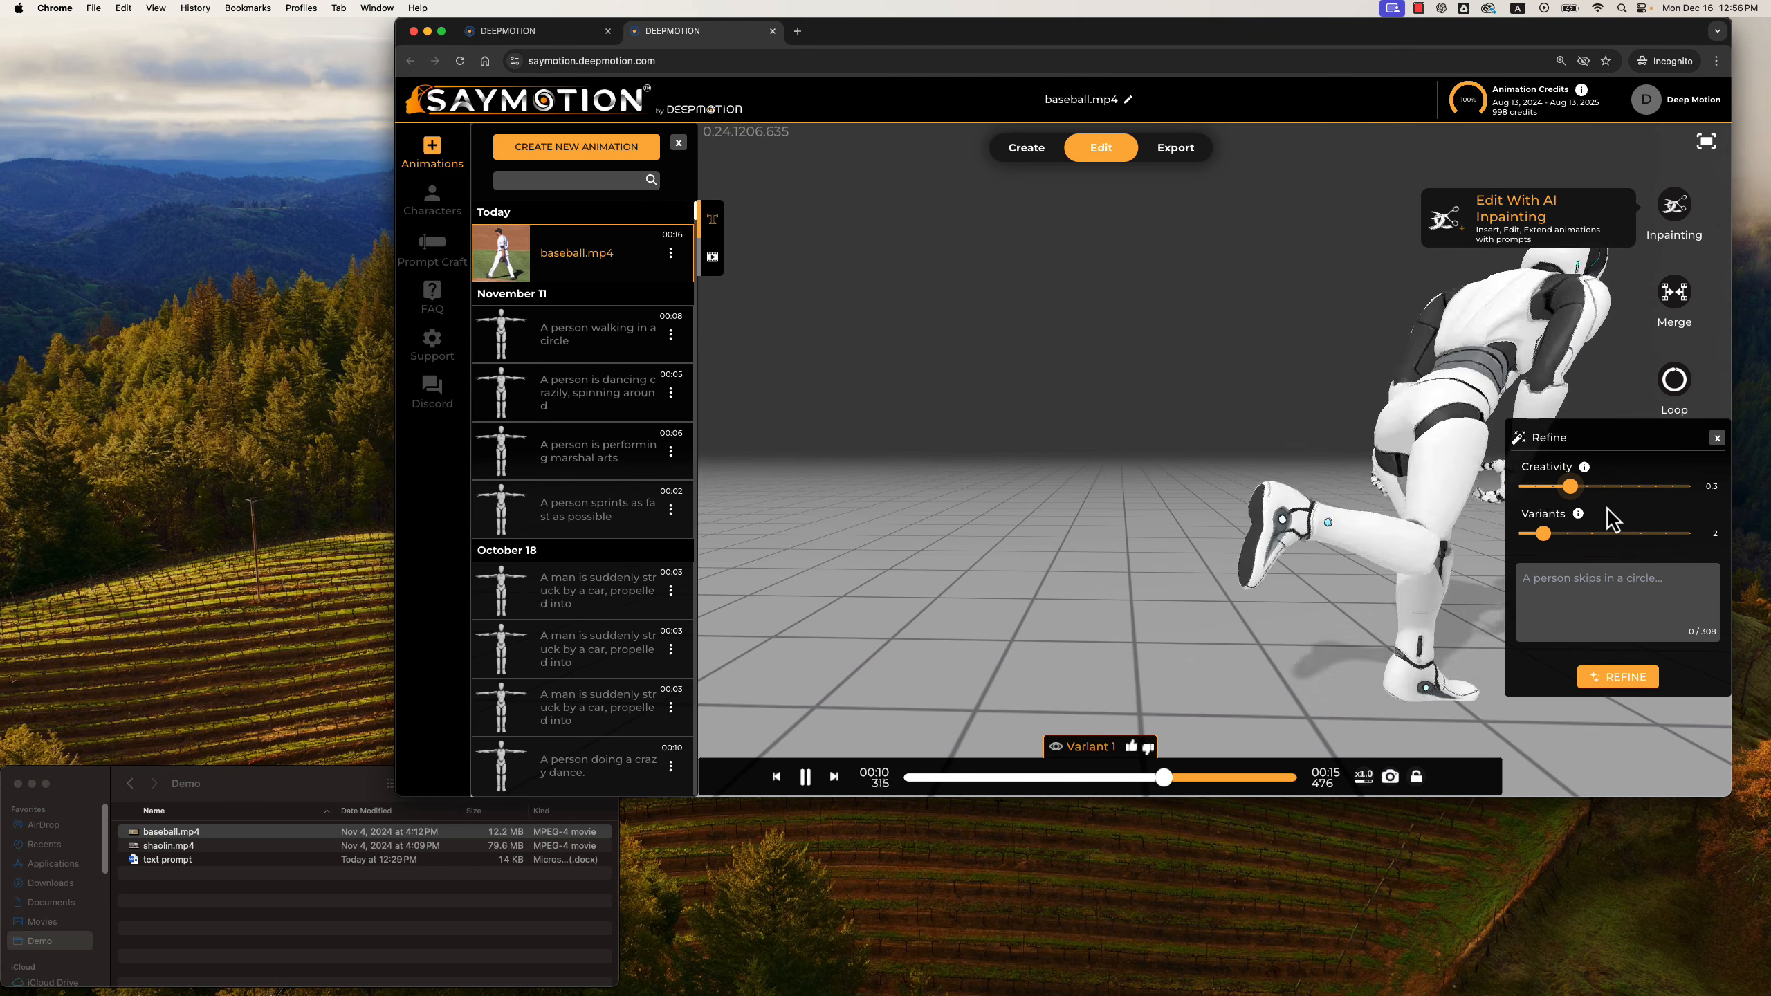
mouse_move(1578, 515)
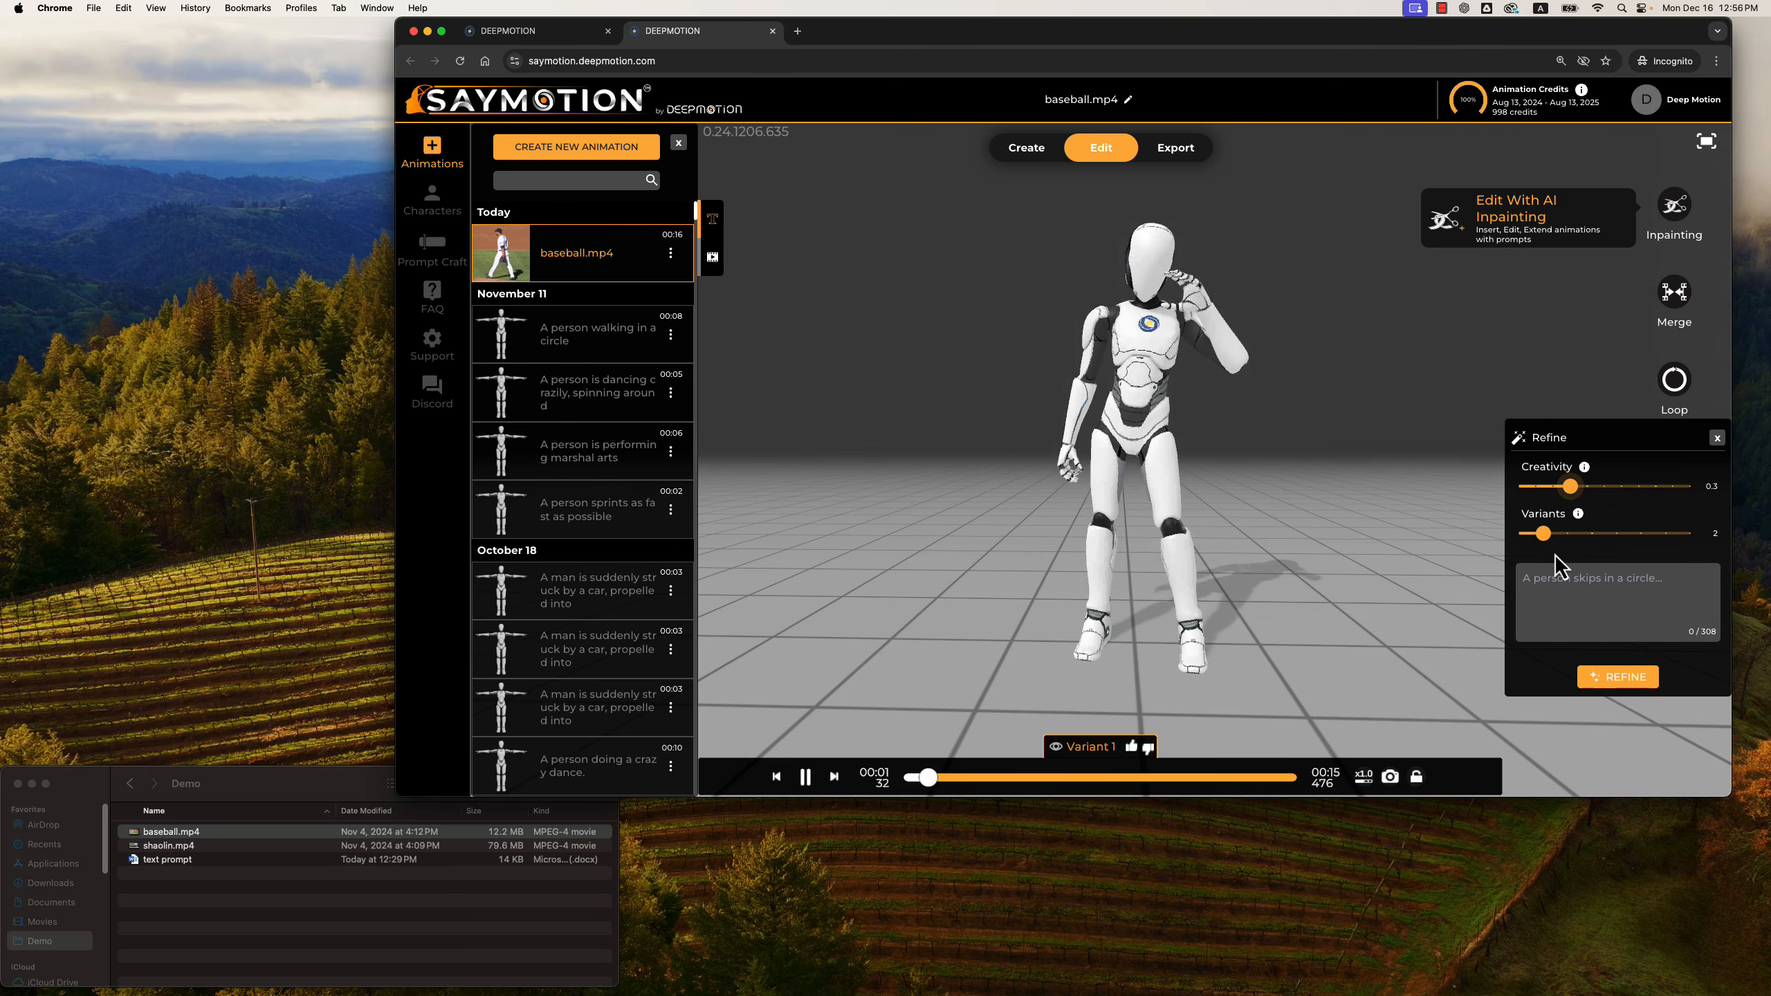
drag(1551, 548, 1710, 541)
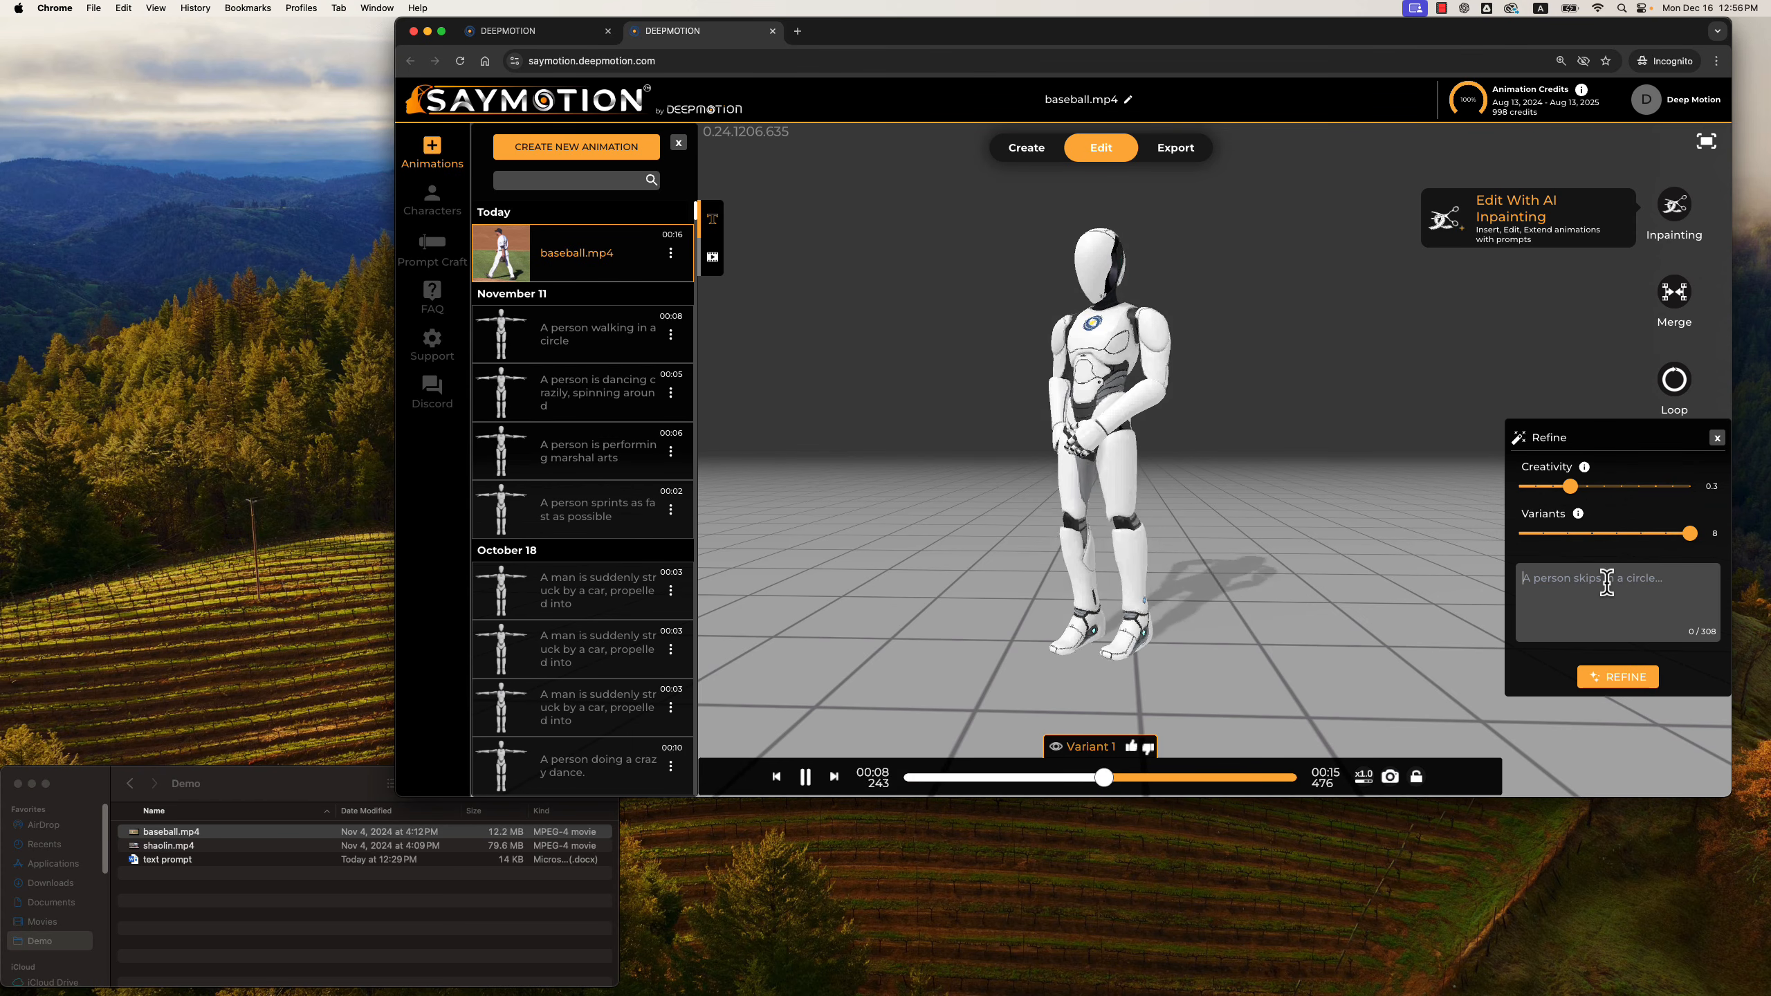
Enter the prompt "A person is swinging their right arm to pitch the ball." and run Refine, accepting the credit cost.
text(A)
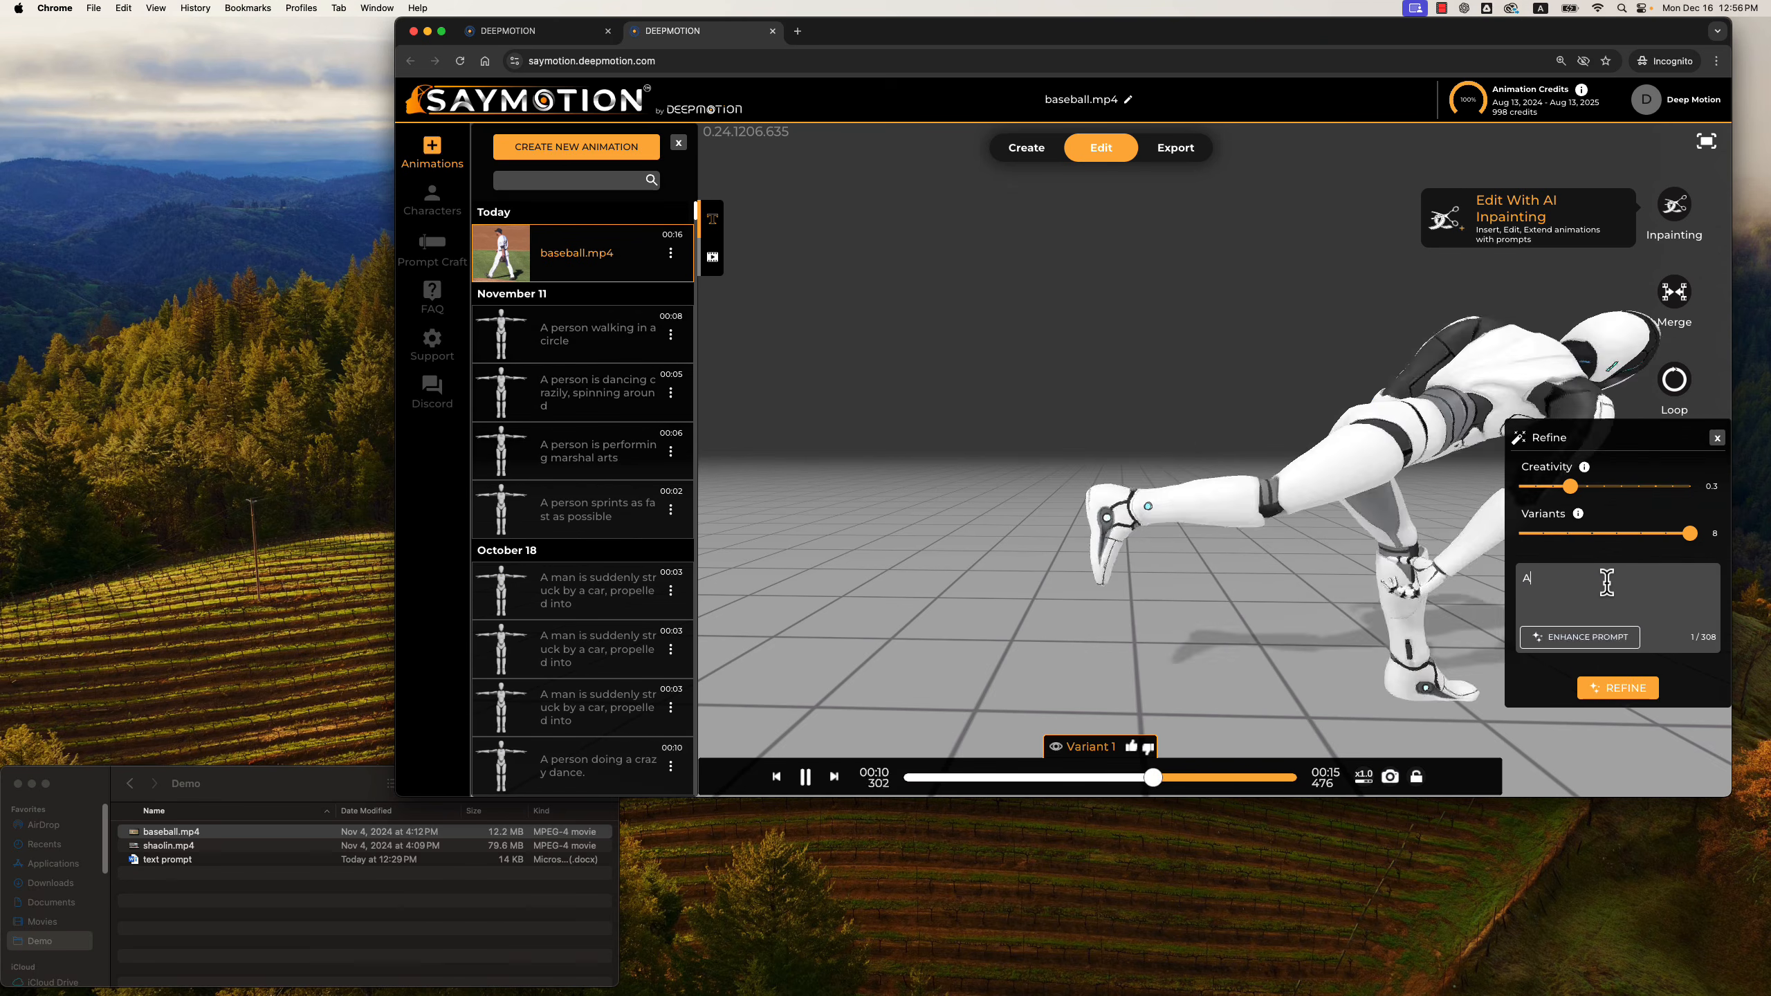
text( person i)
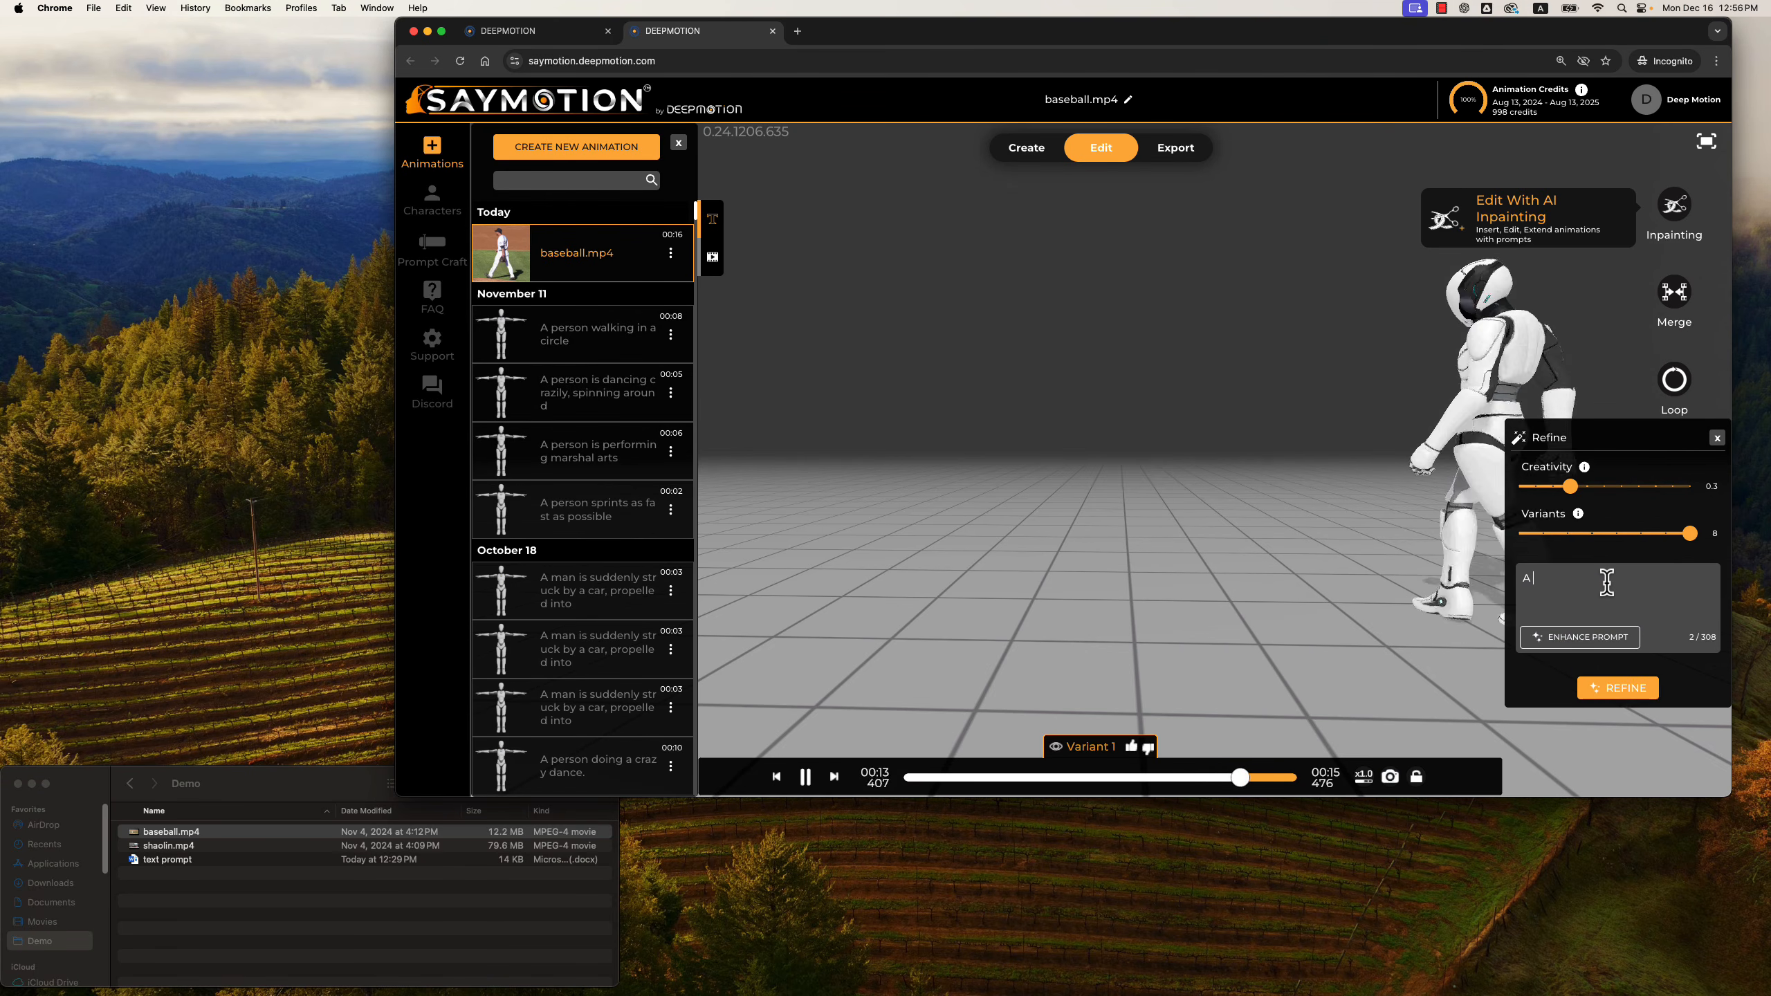
text(s s)
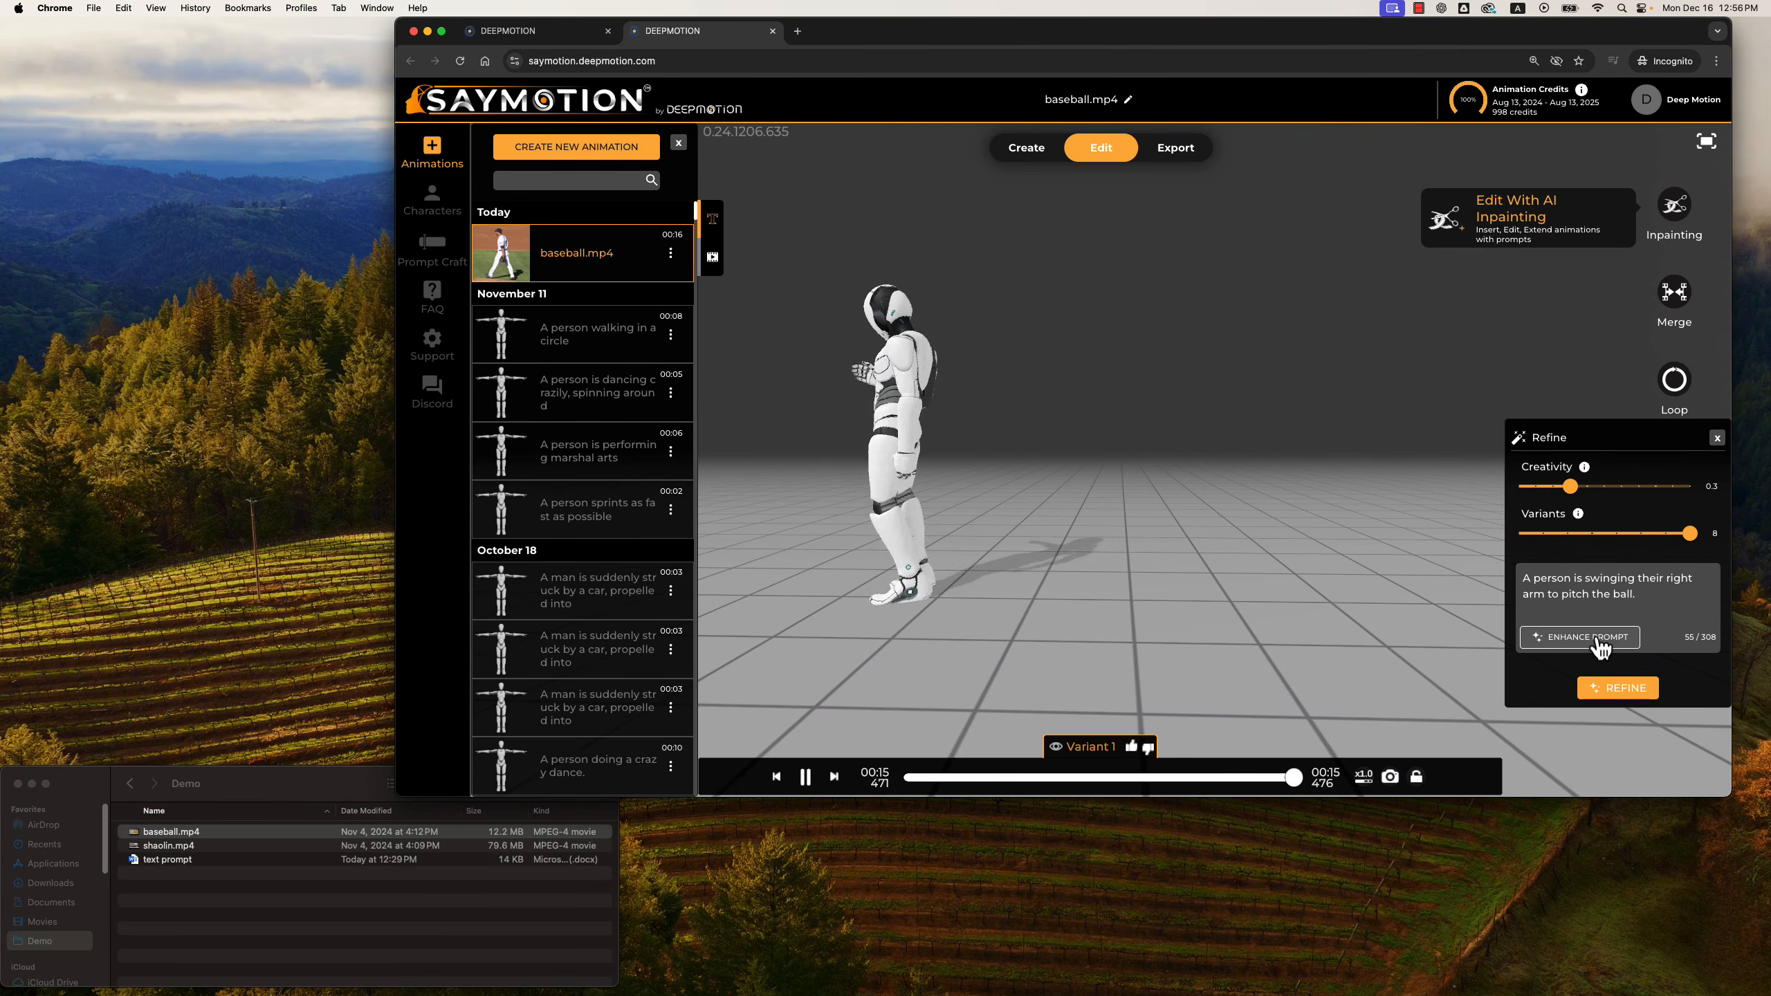
click(1614, 700)
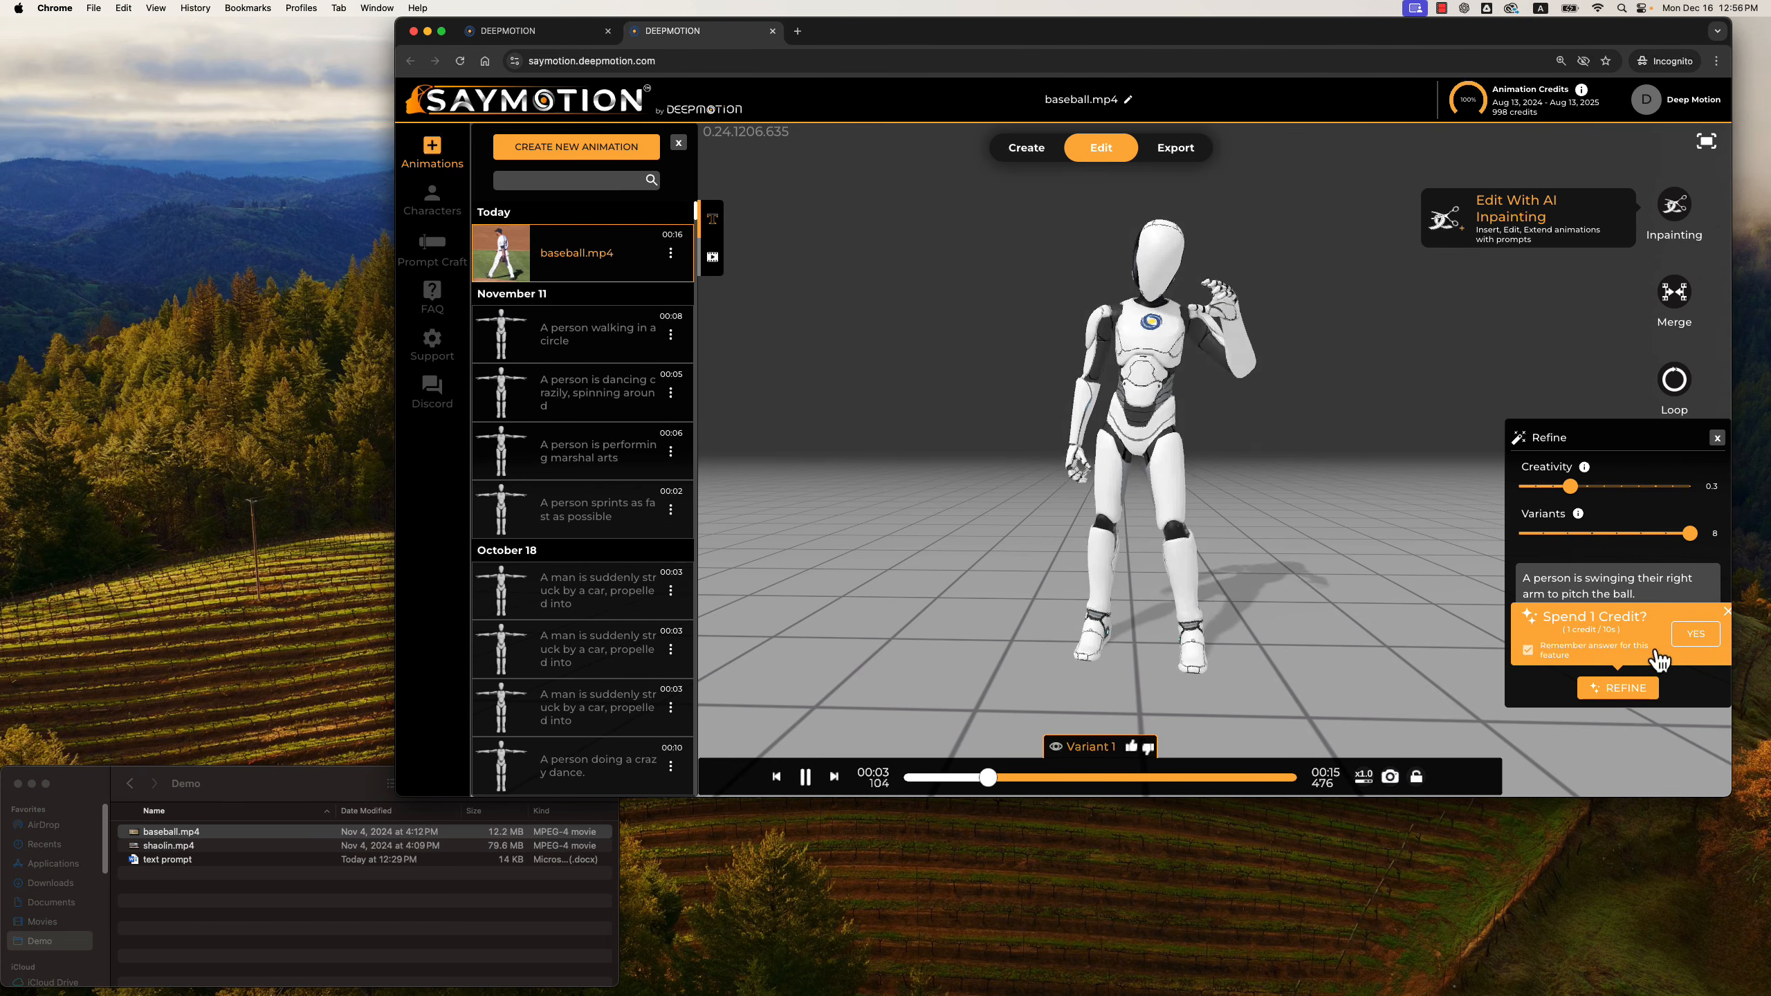
click(1695, 635)
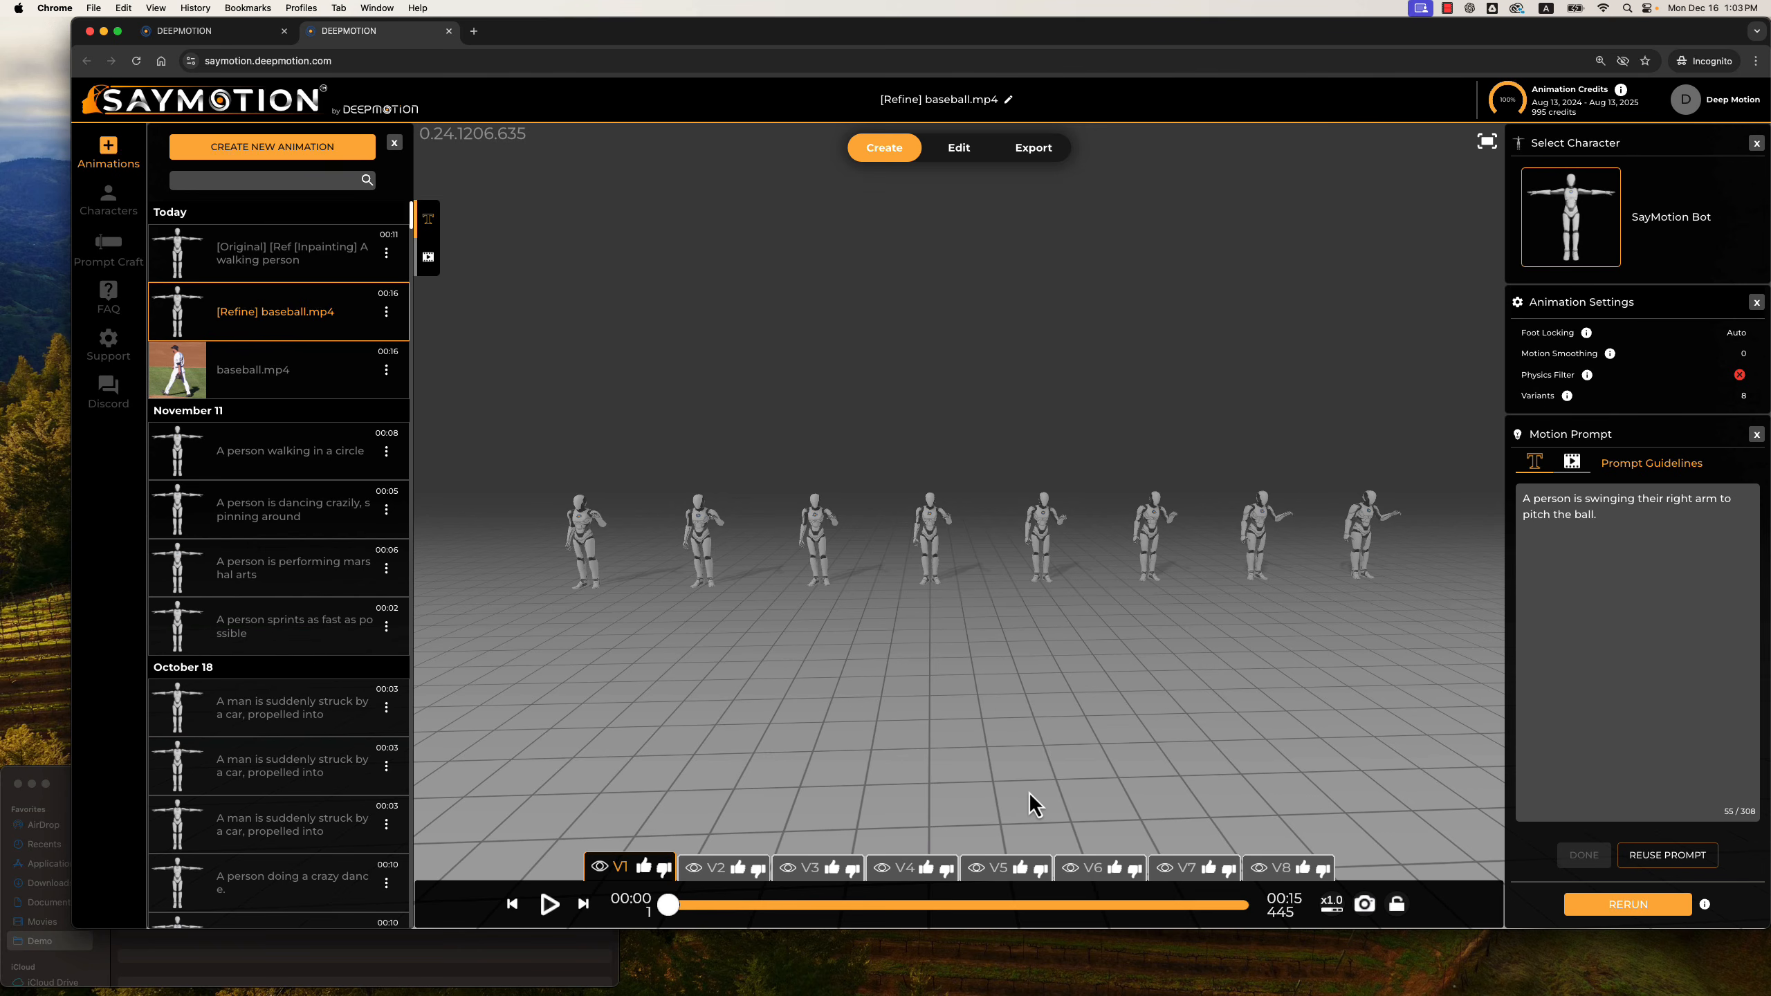
Compare the eight refined baseball variants in full screen during playback.
click(1488, 143)
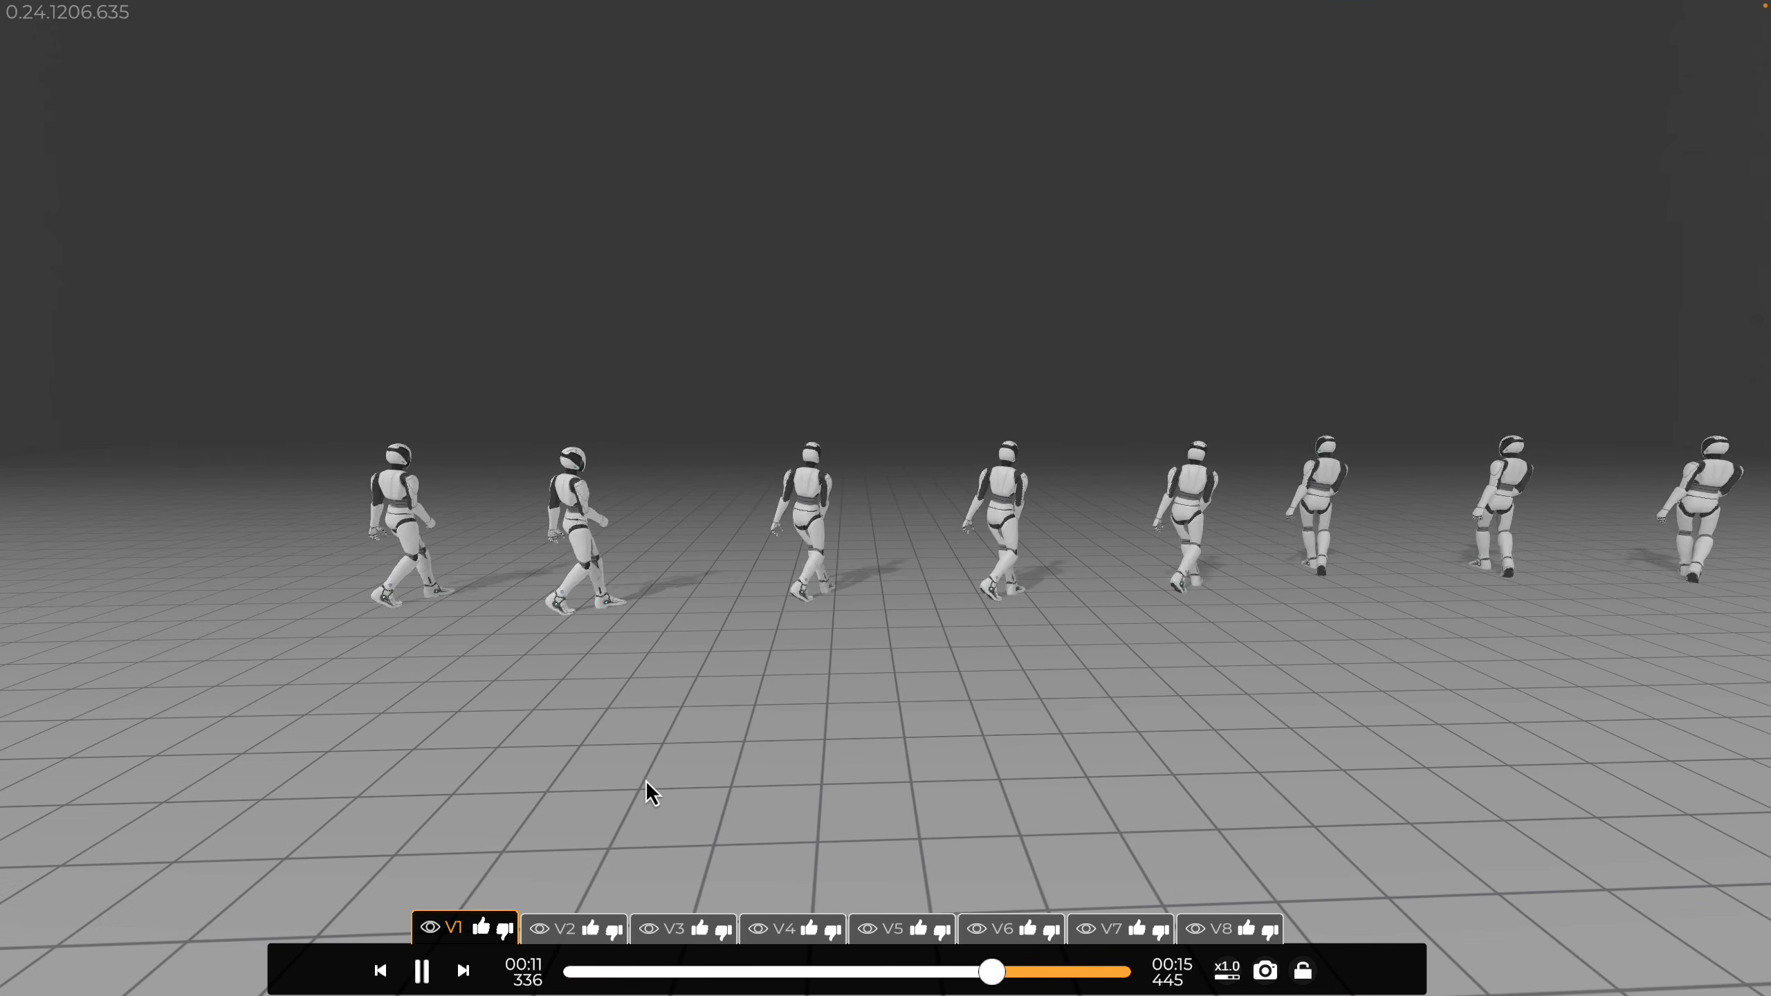
scroll(722, 717, up, 4)
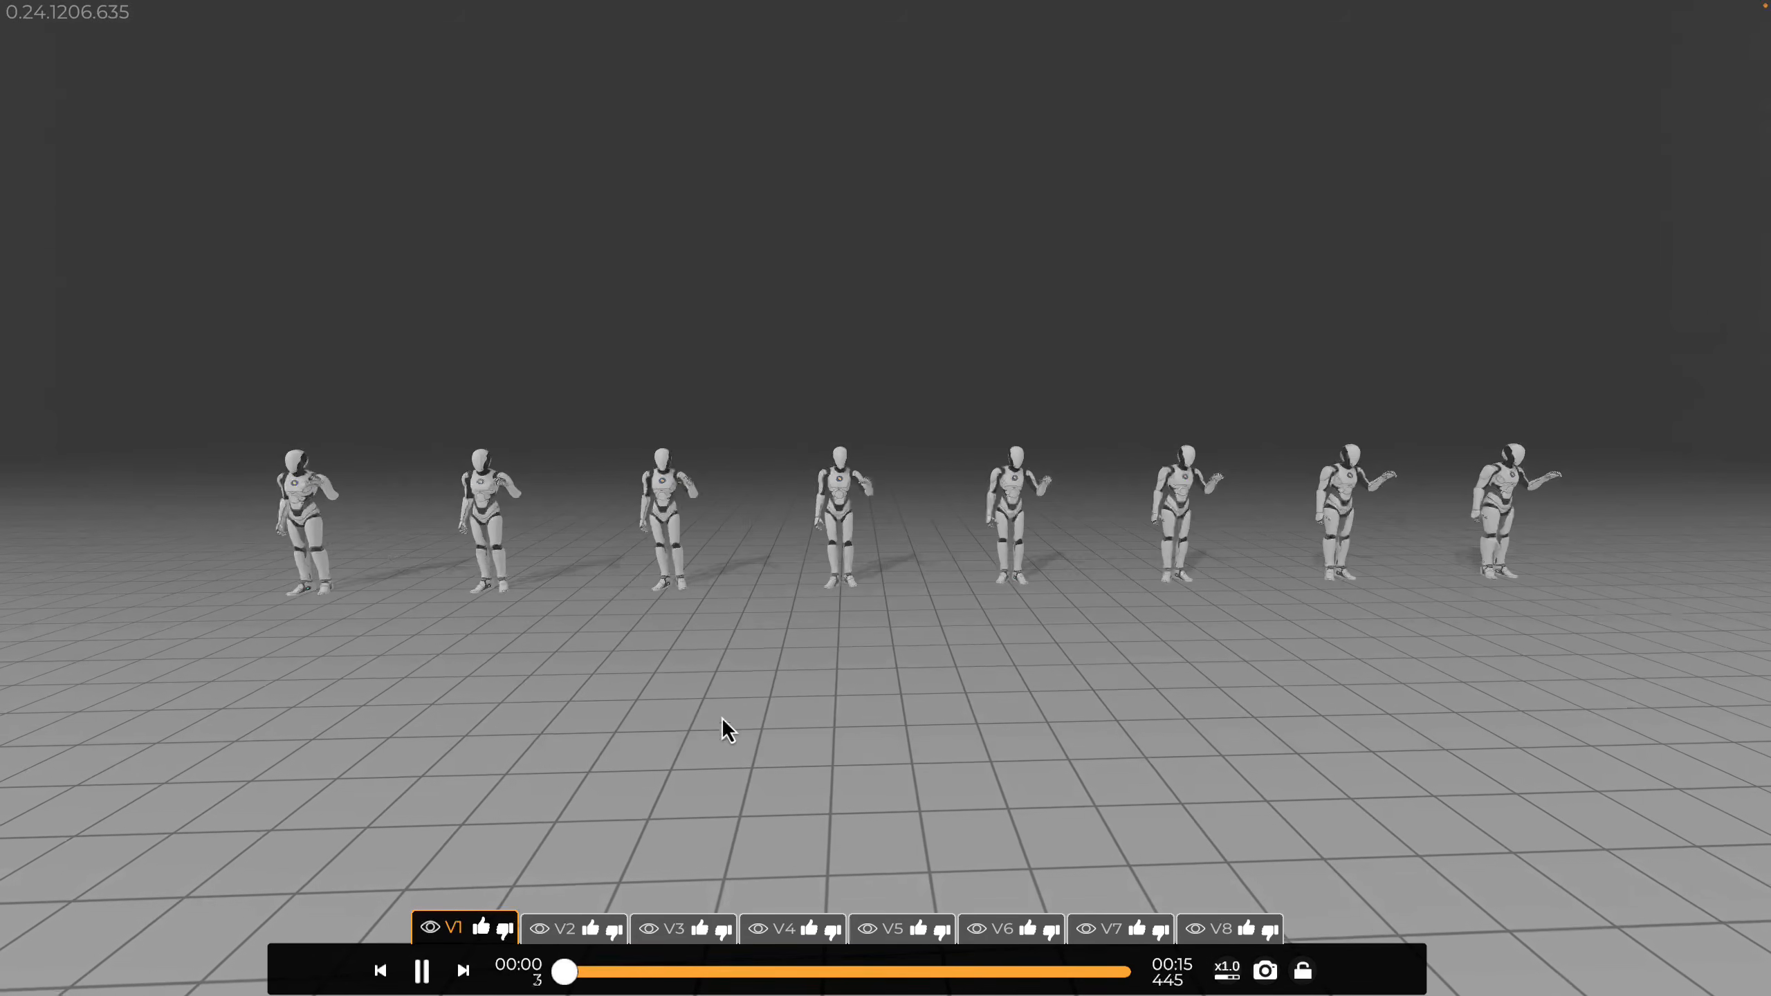
scroll(731, 712, up, 3)
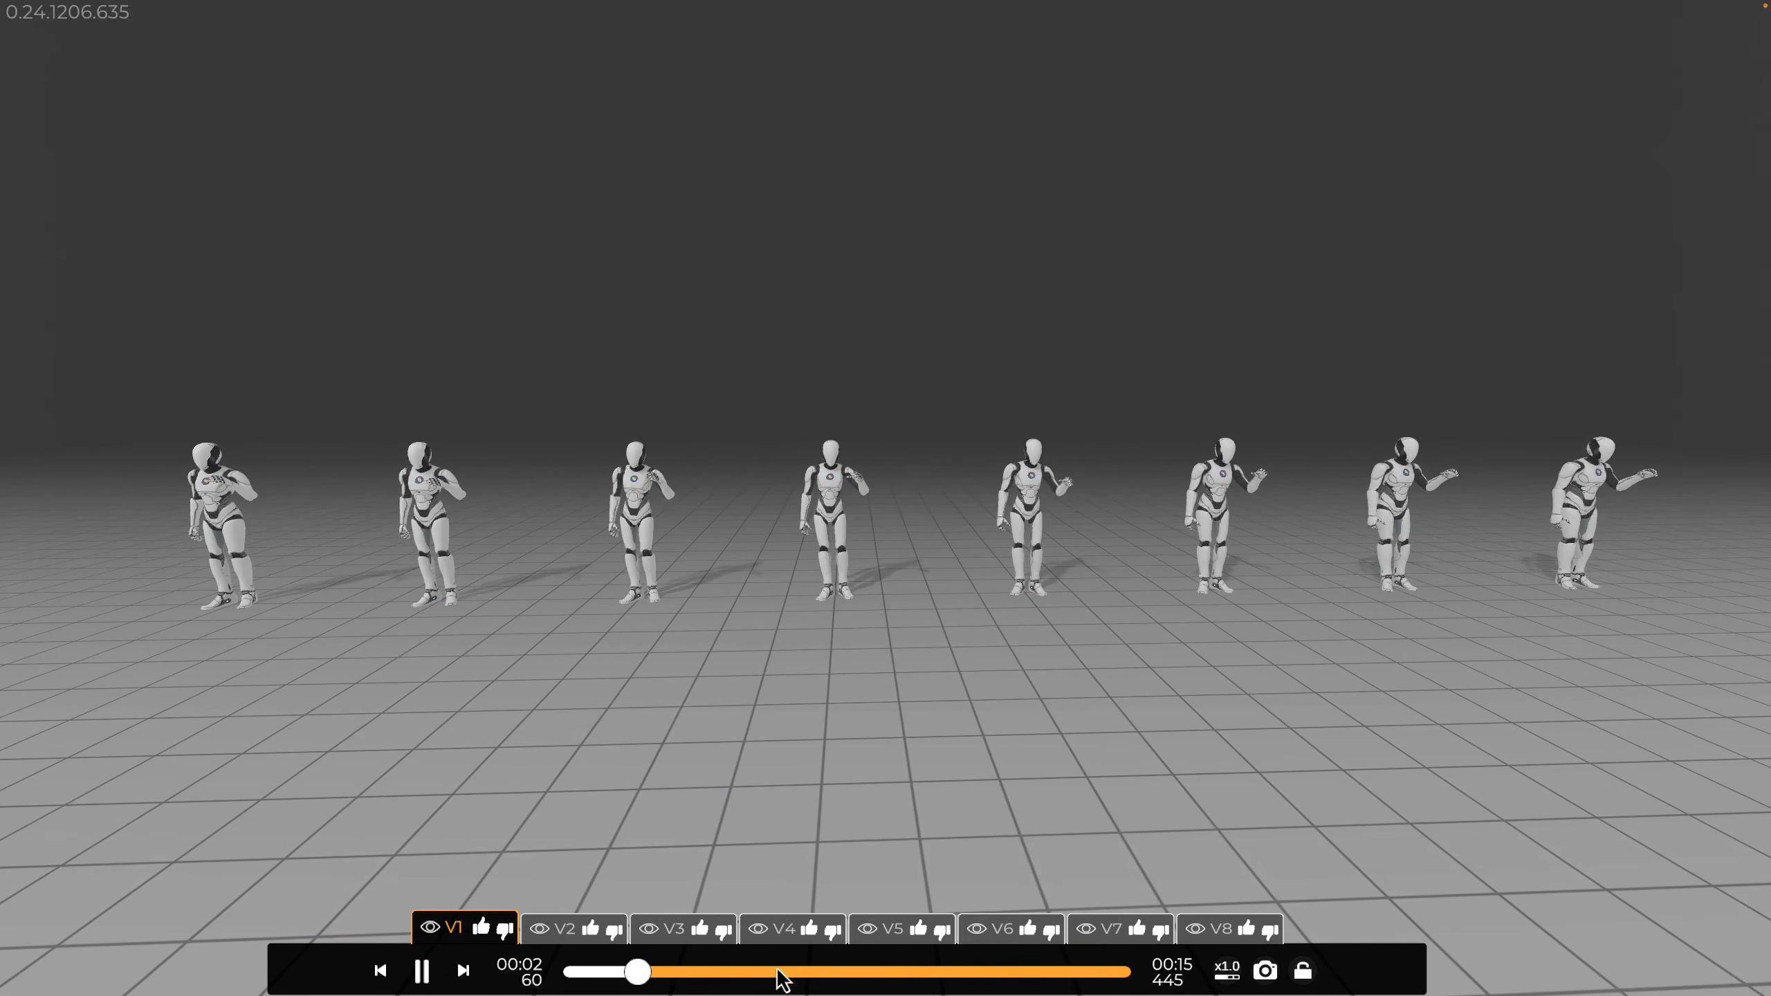
Replay the pitching and walking-off sections repeatedly from different angles to judge which refined baseball variant moves best.
click(791, 974)
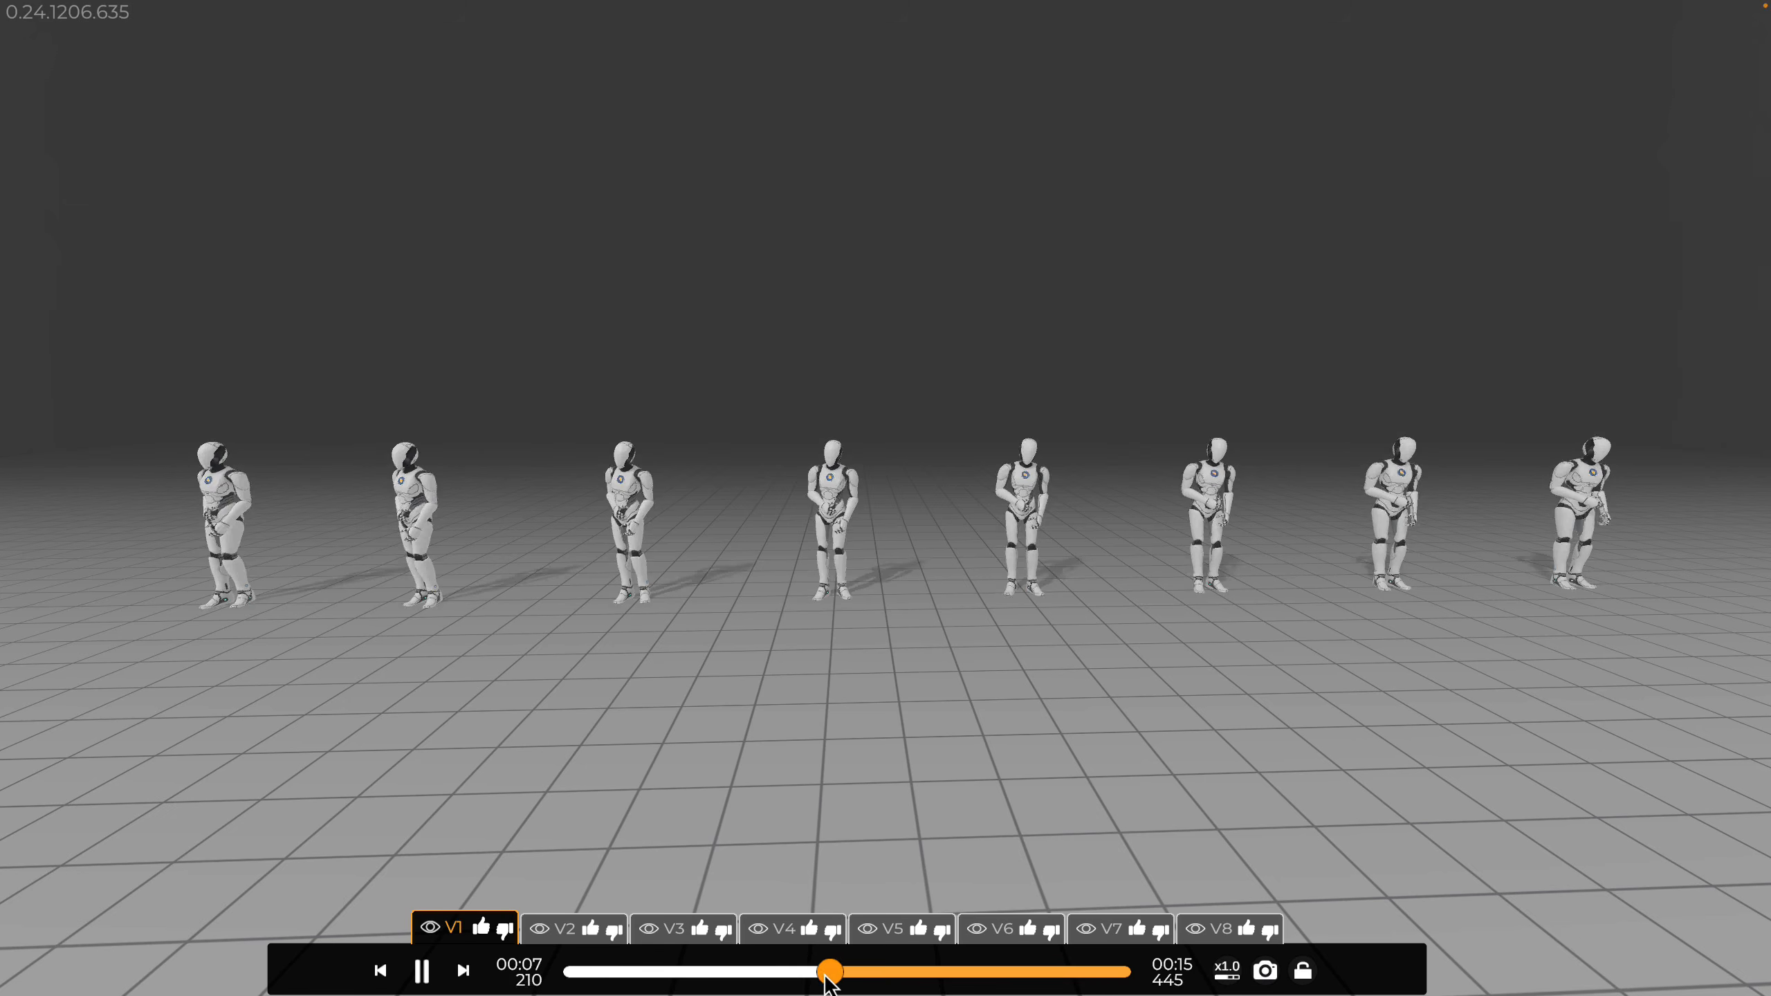
click(881, 974)
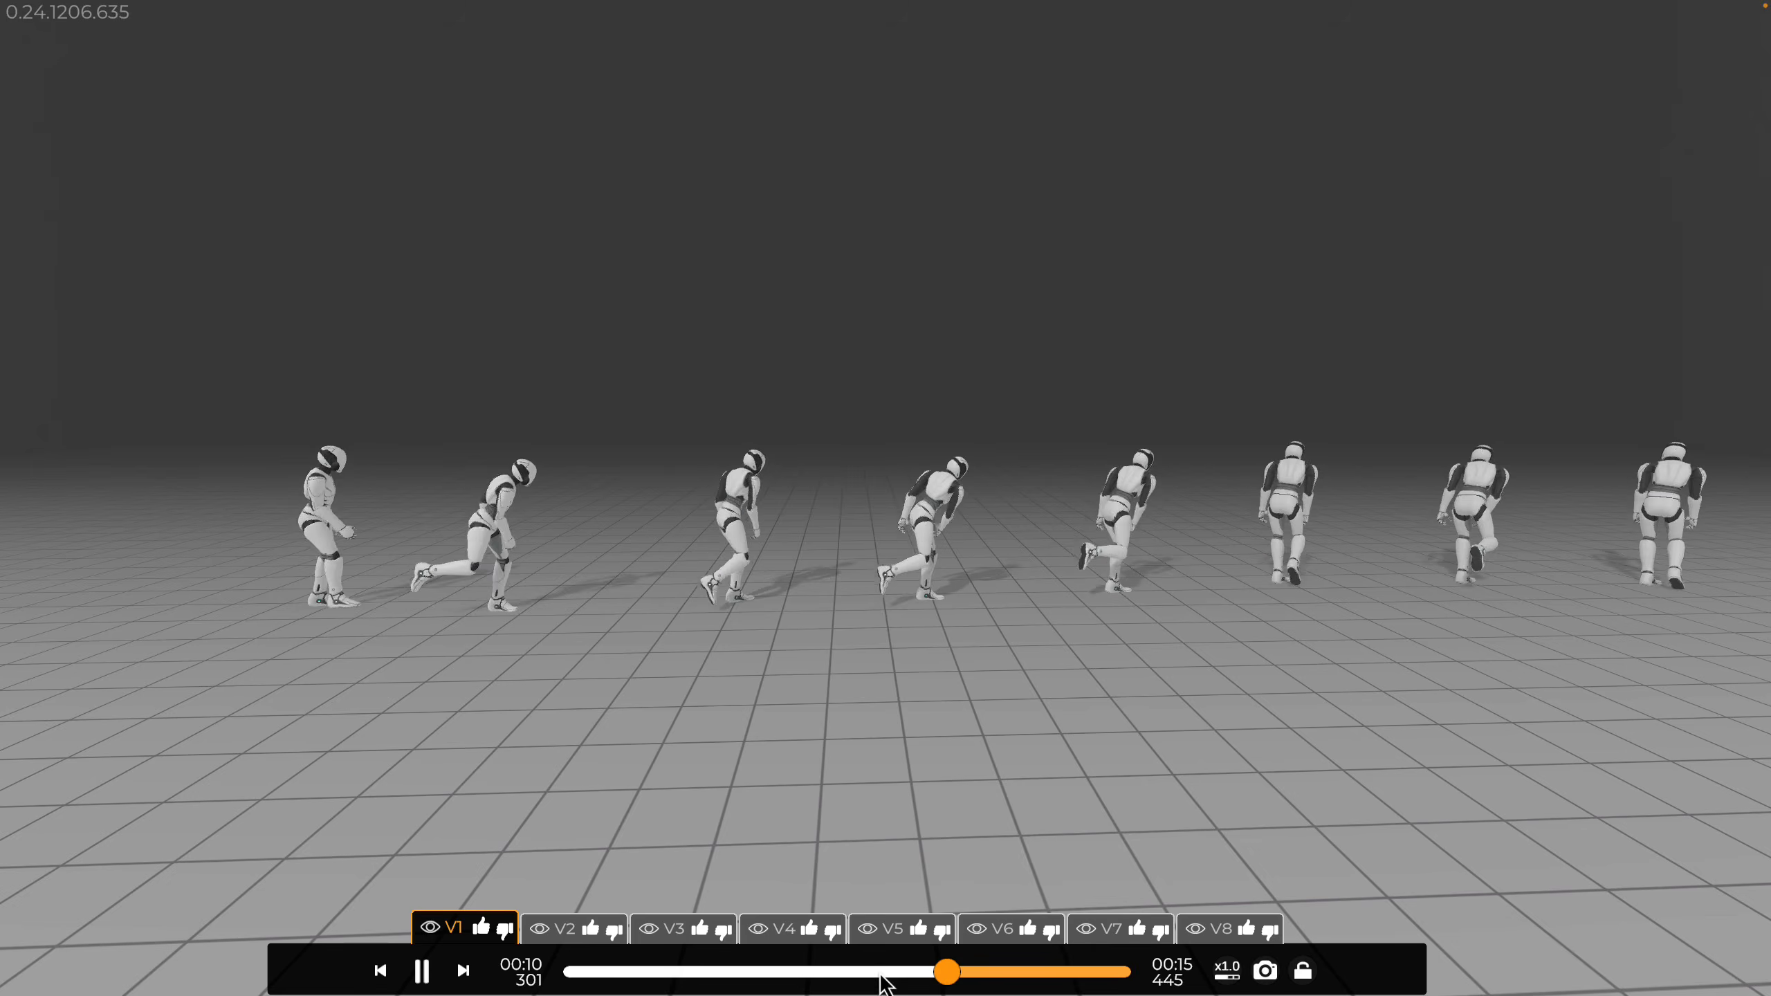
click(882, 975)
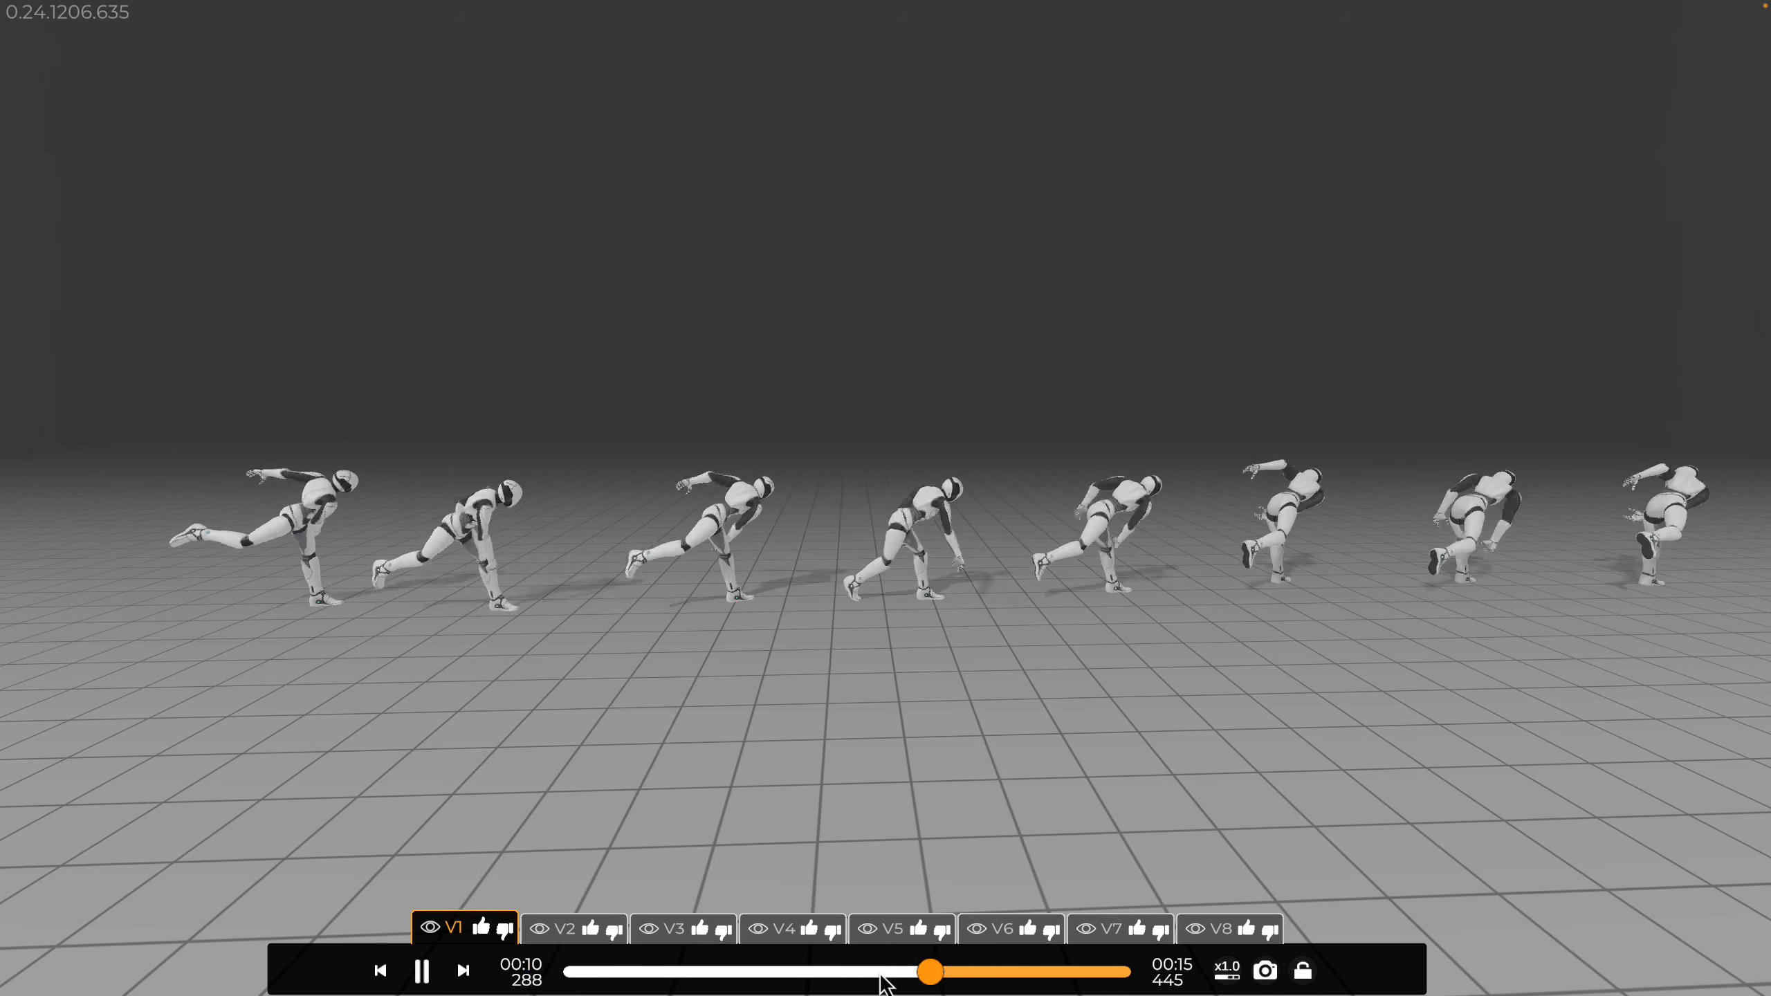
click(882, 974)
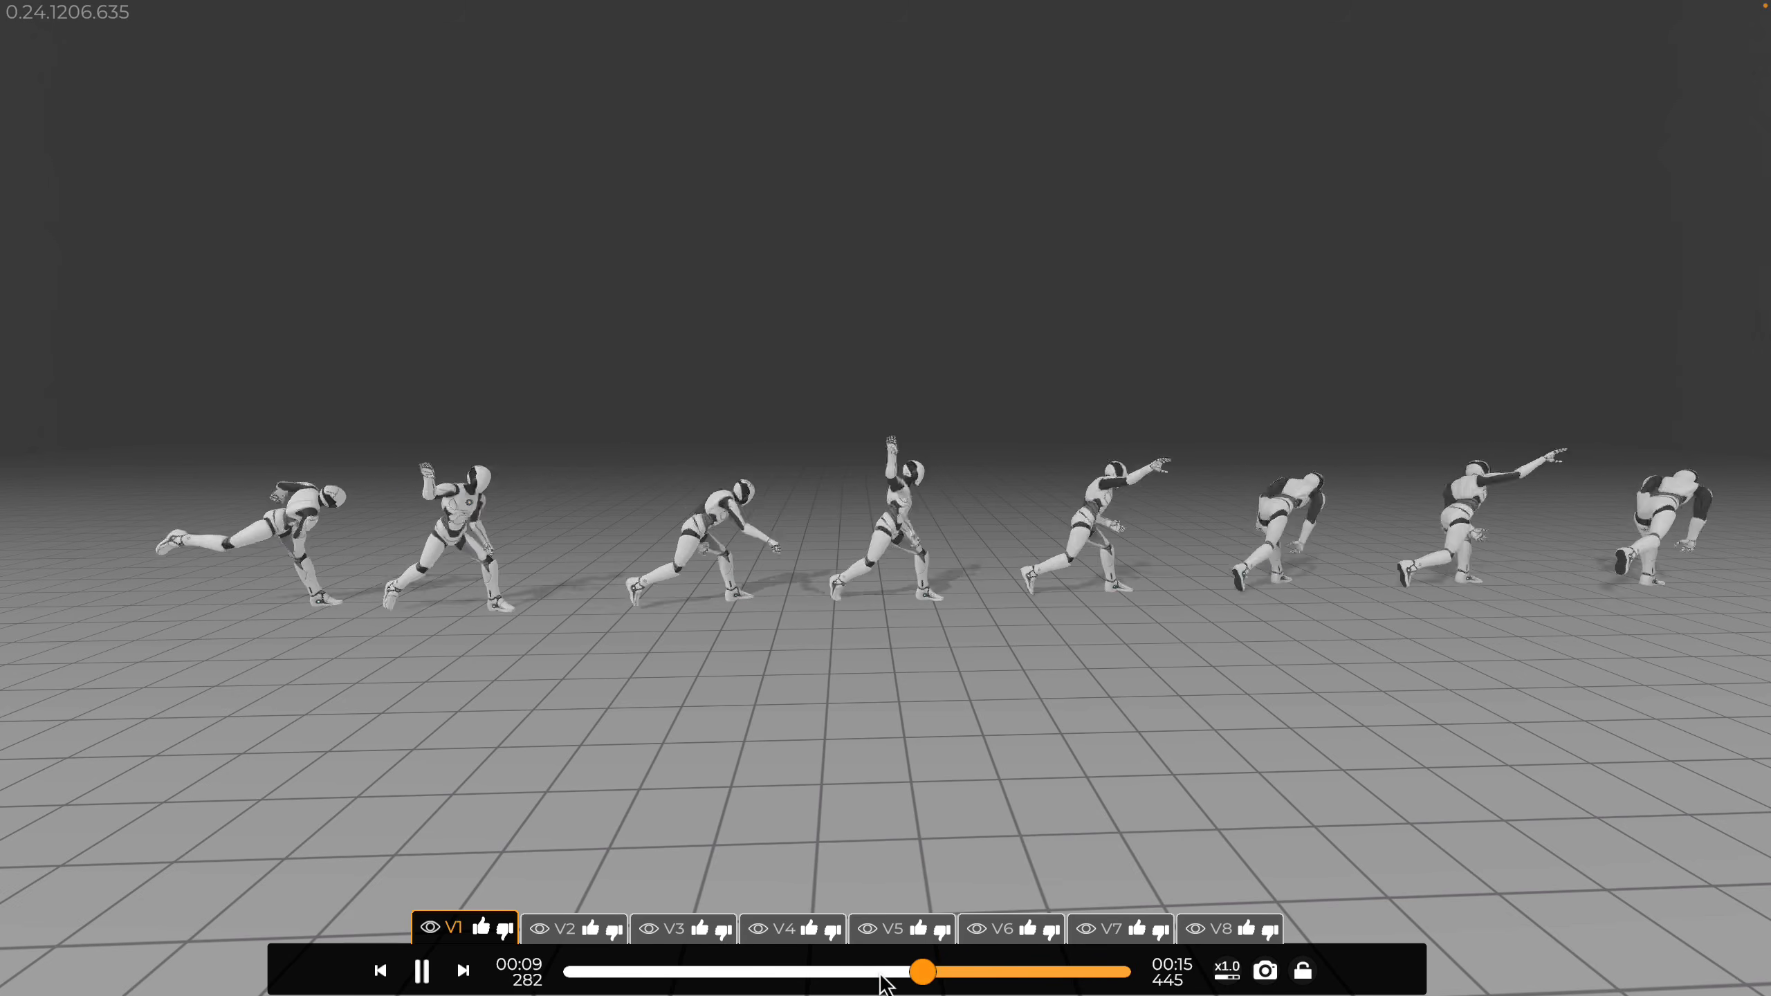
click(882, 974)
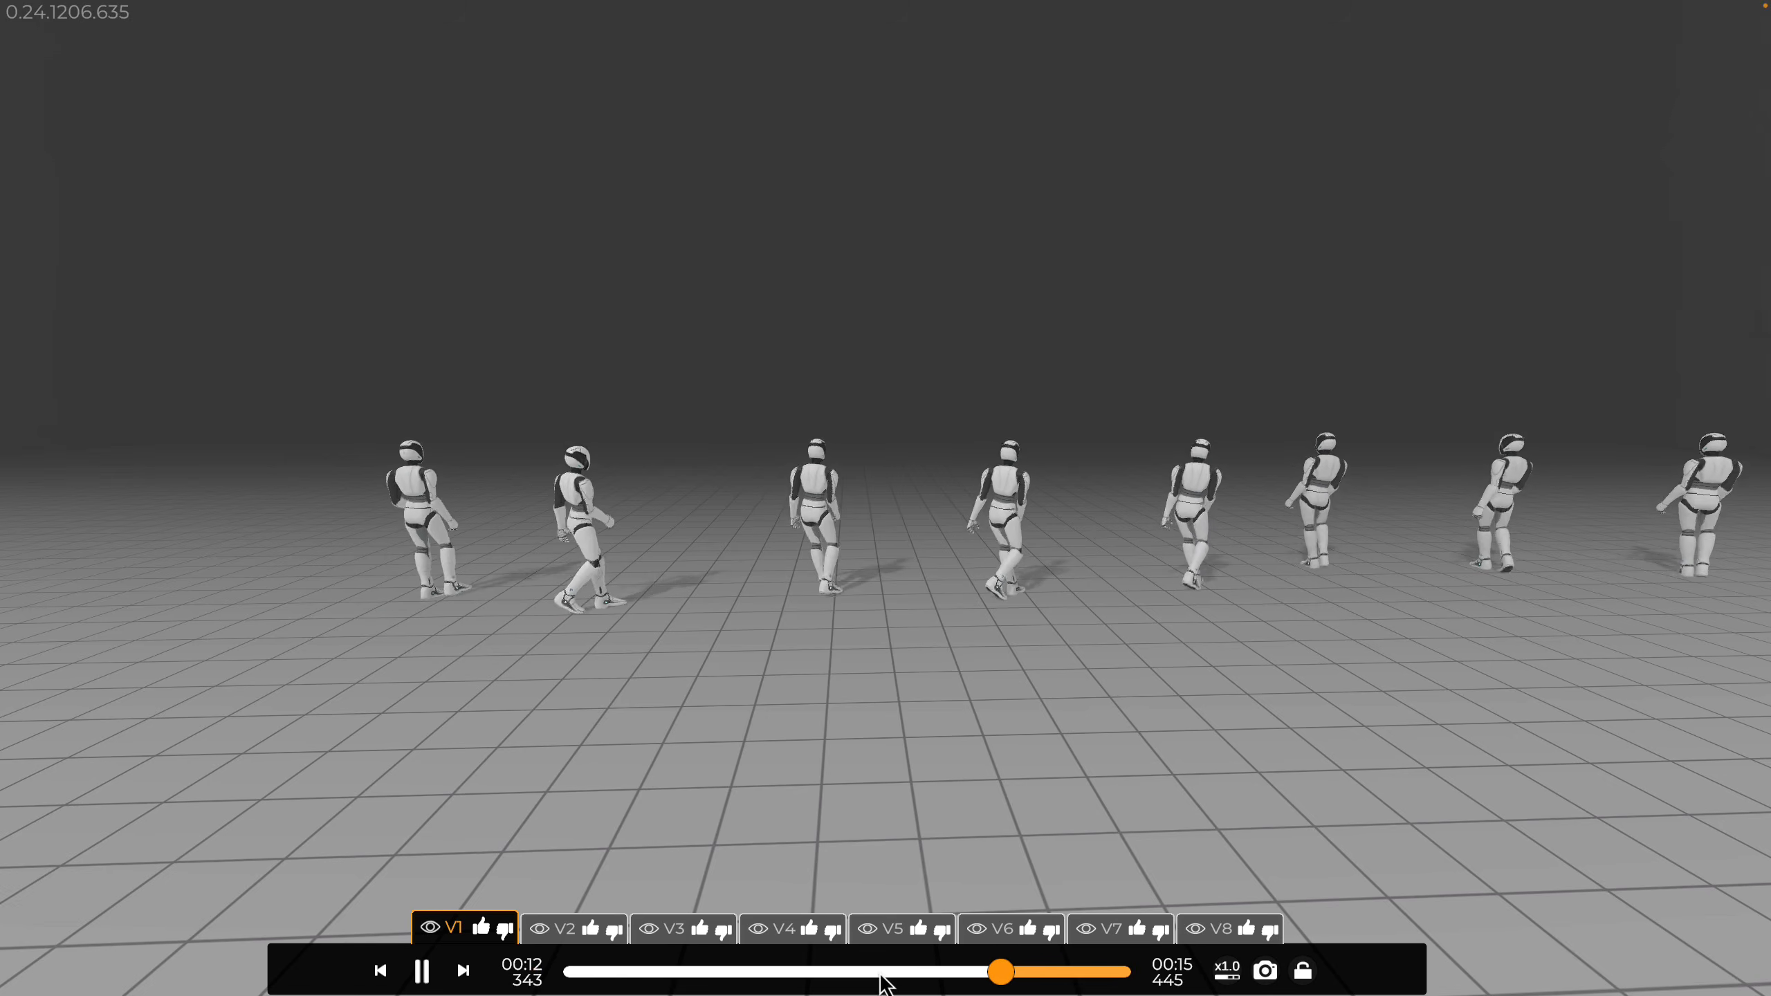
click(881, 974)
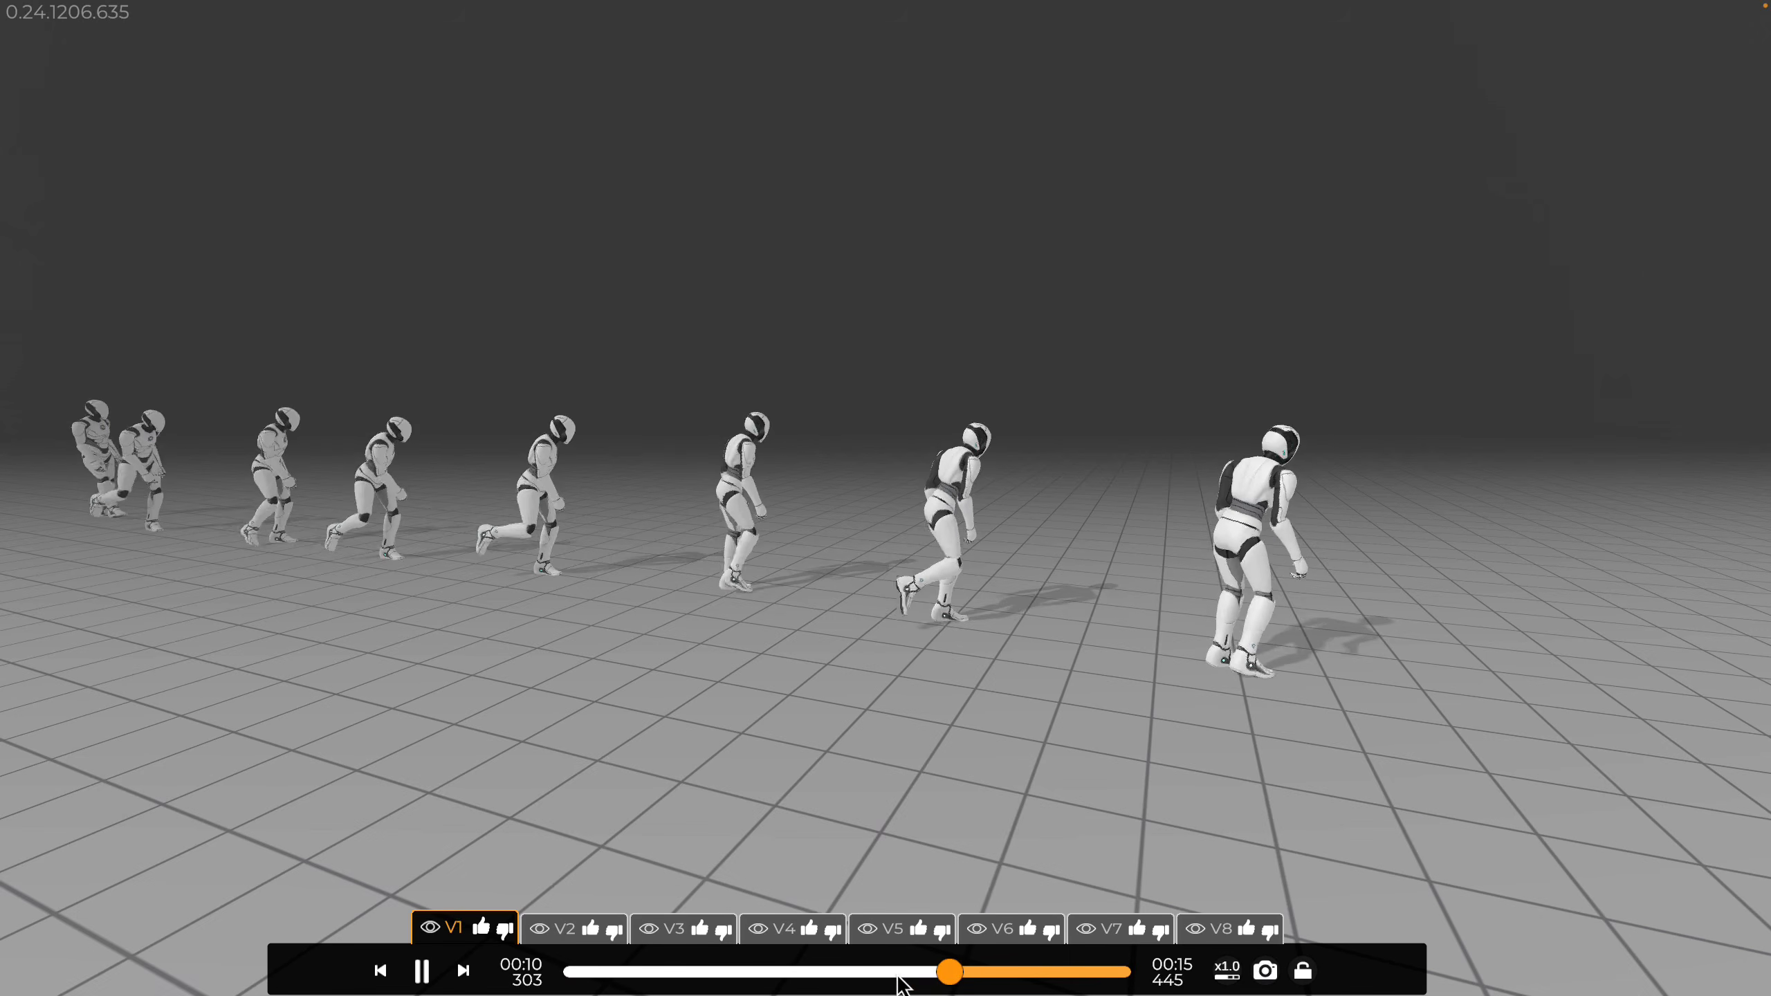
click(899, 975)
click(878, 974)
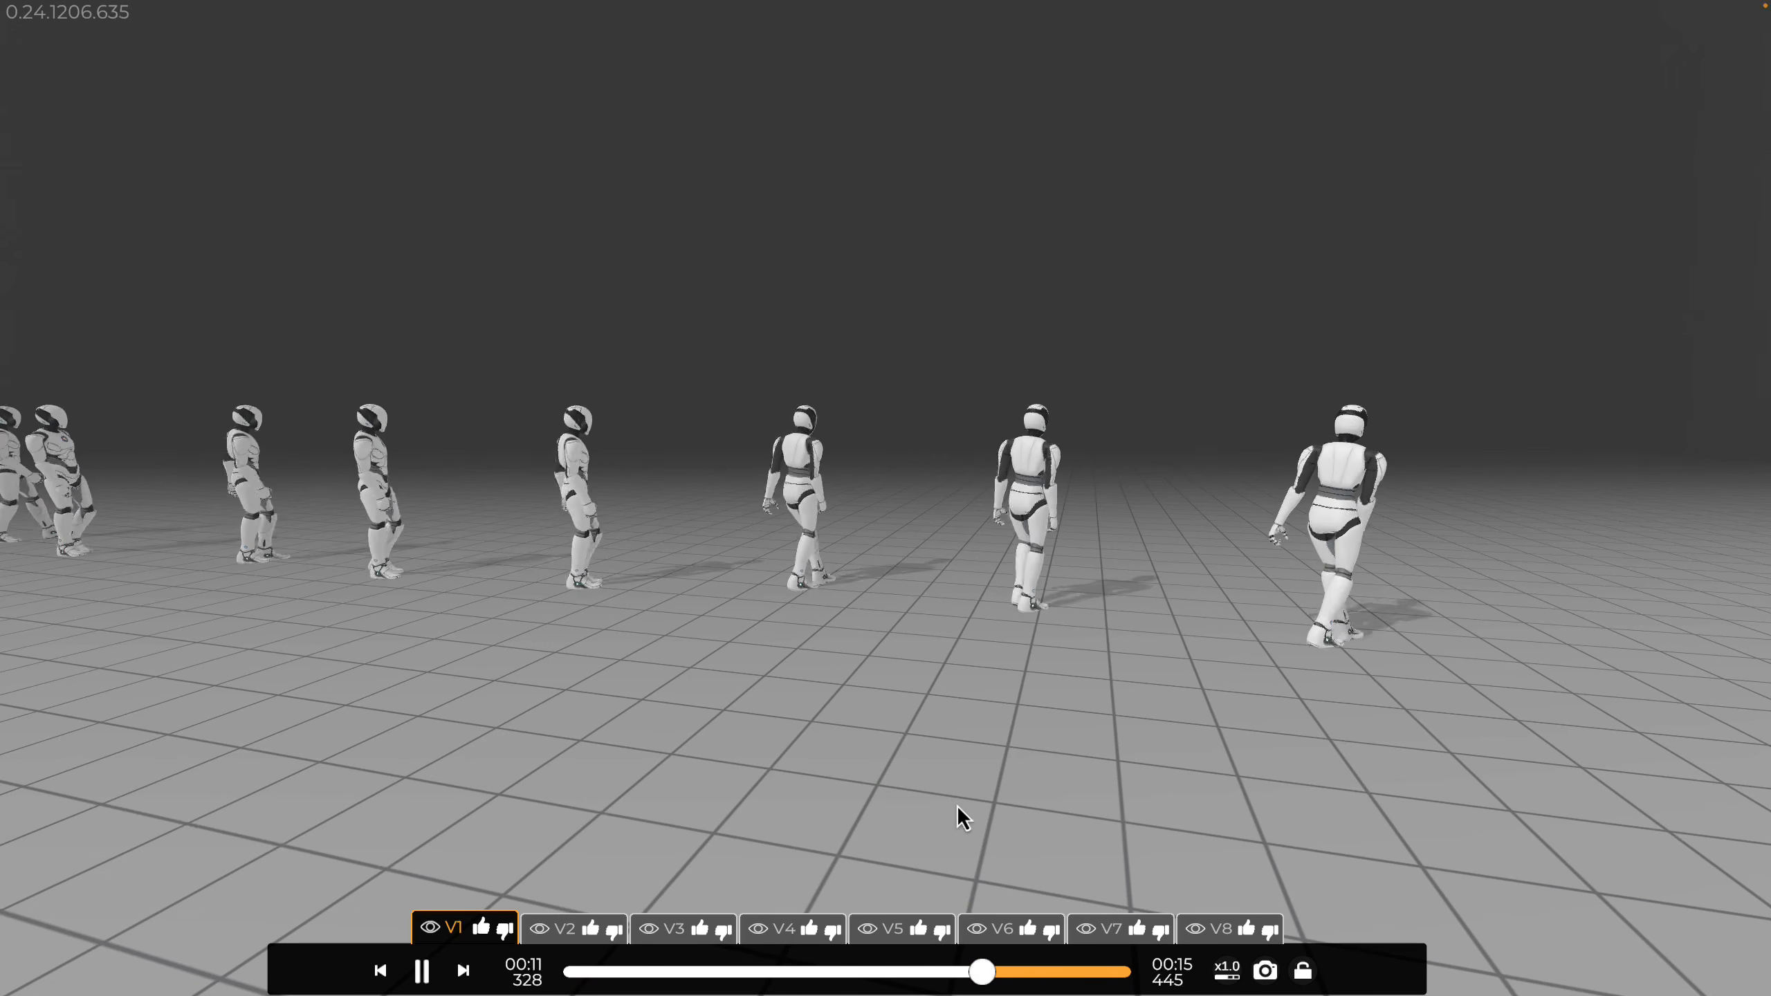
Isolate Variant 7 of the refined baseball animation and add an Inpainting segment near the end of its clip.
click(1115, 928)
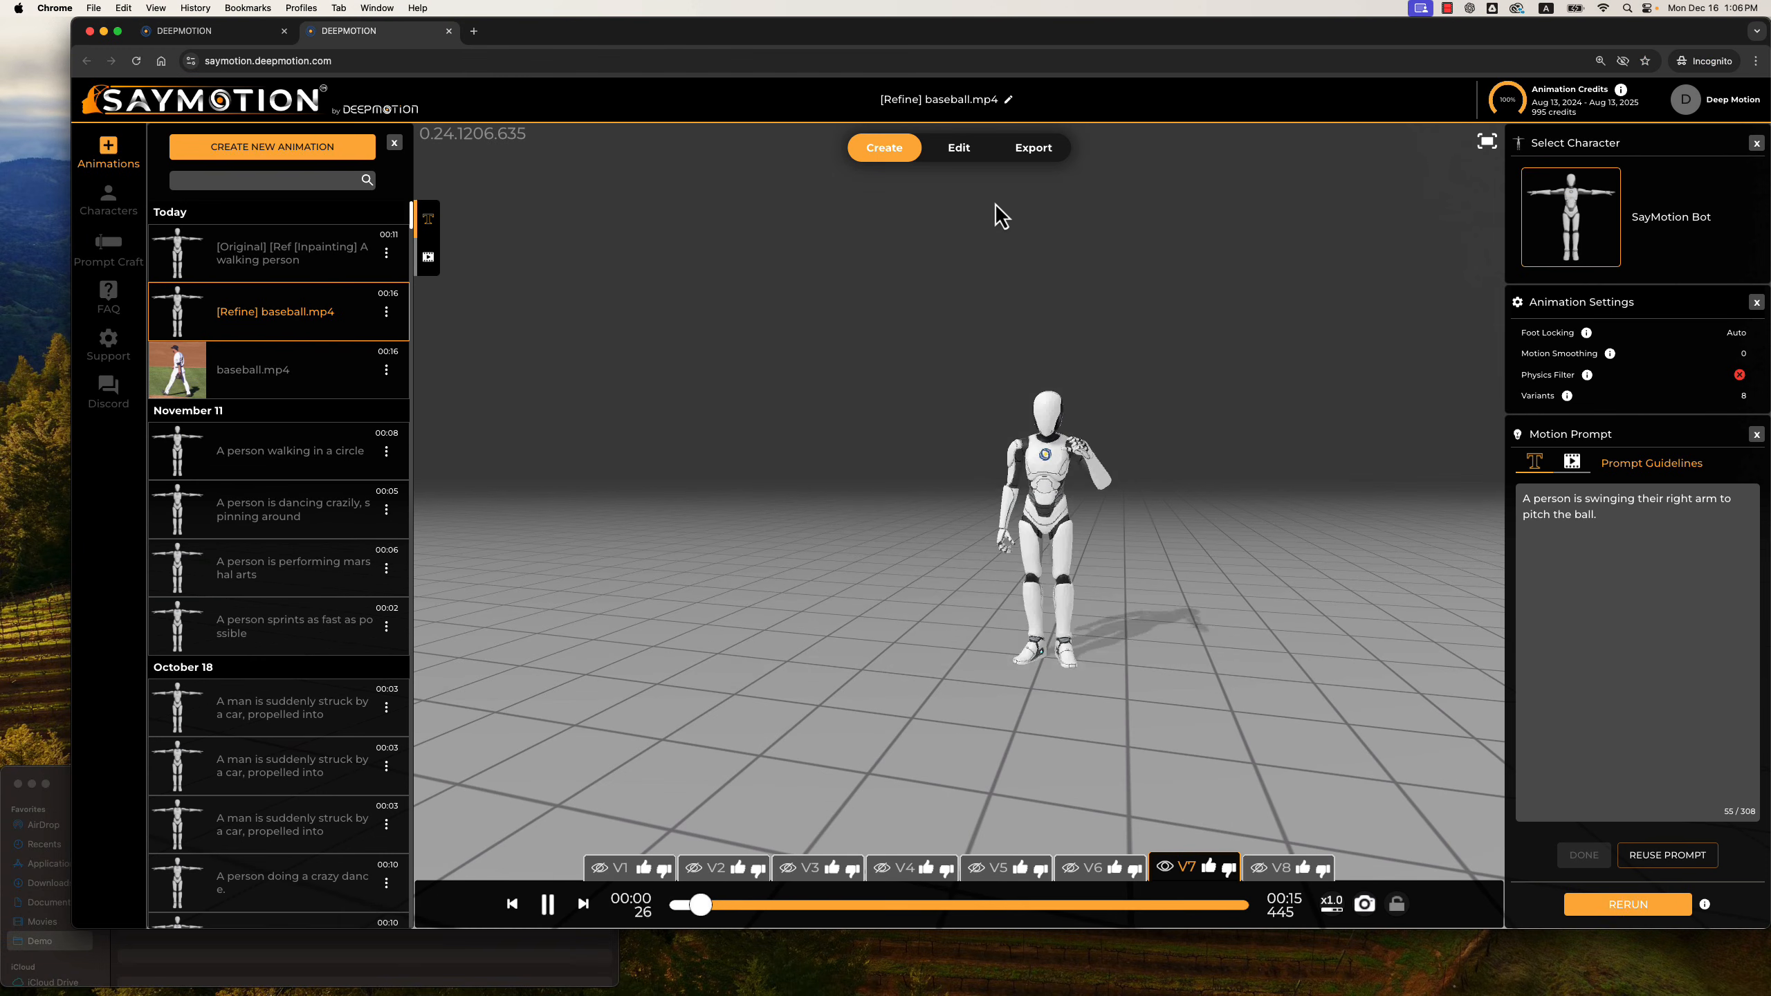
click(961, 150)
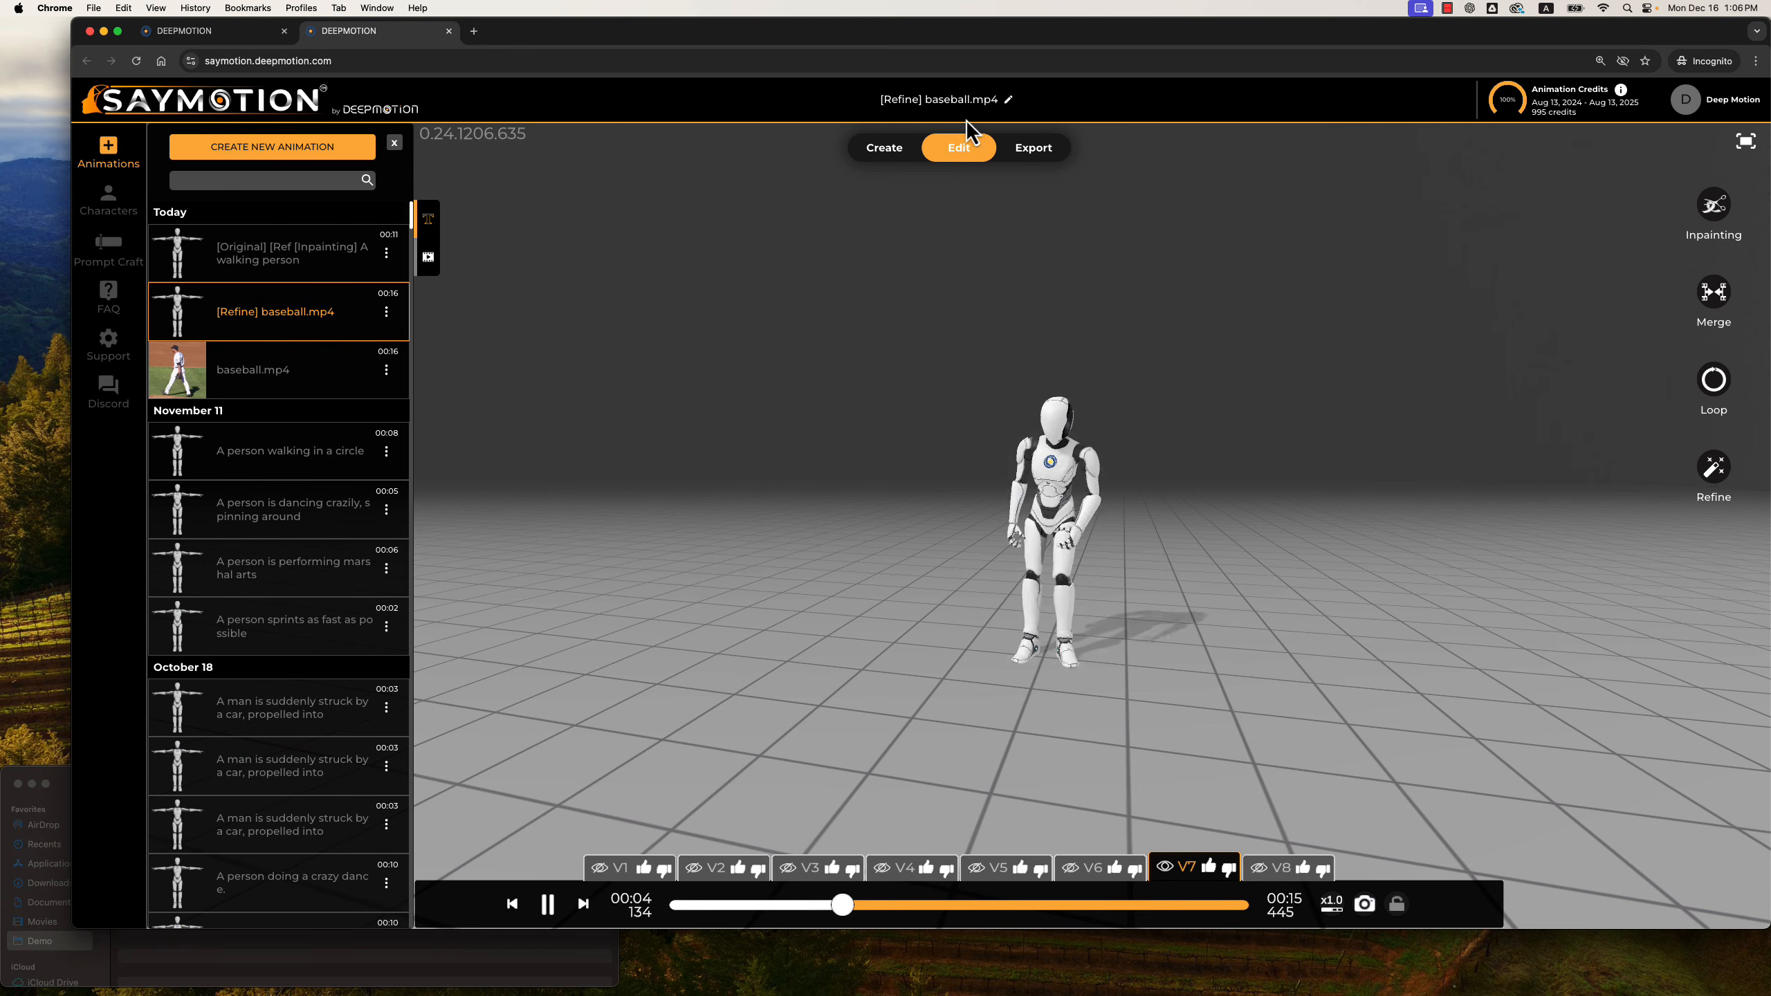
click(1716, 210)
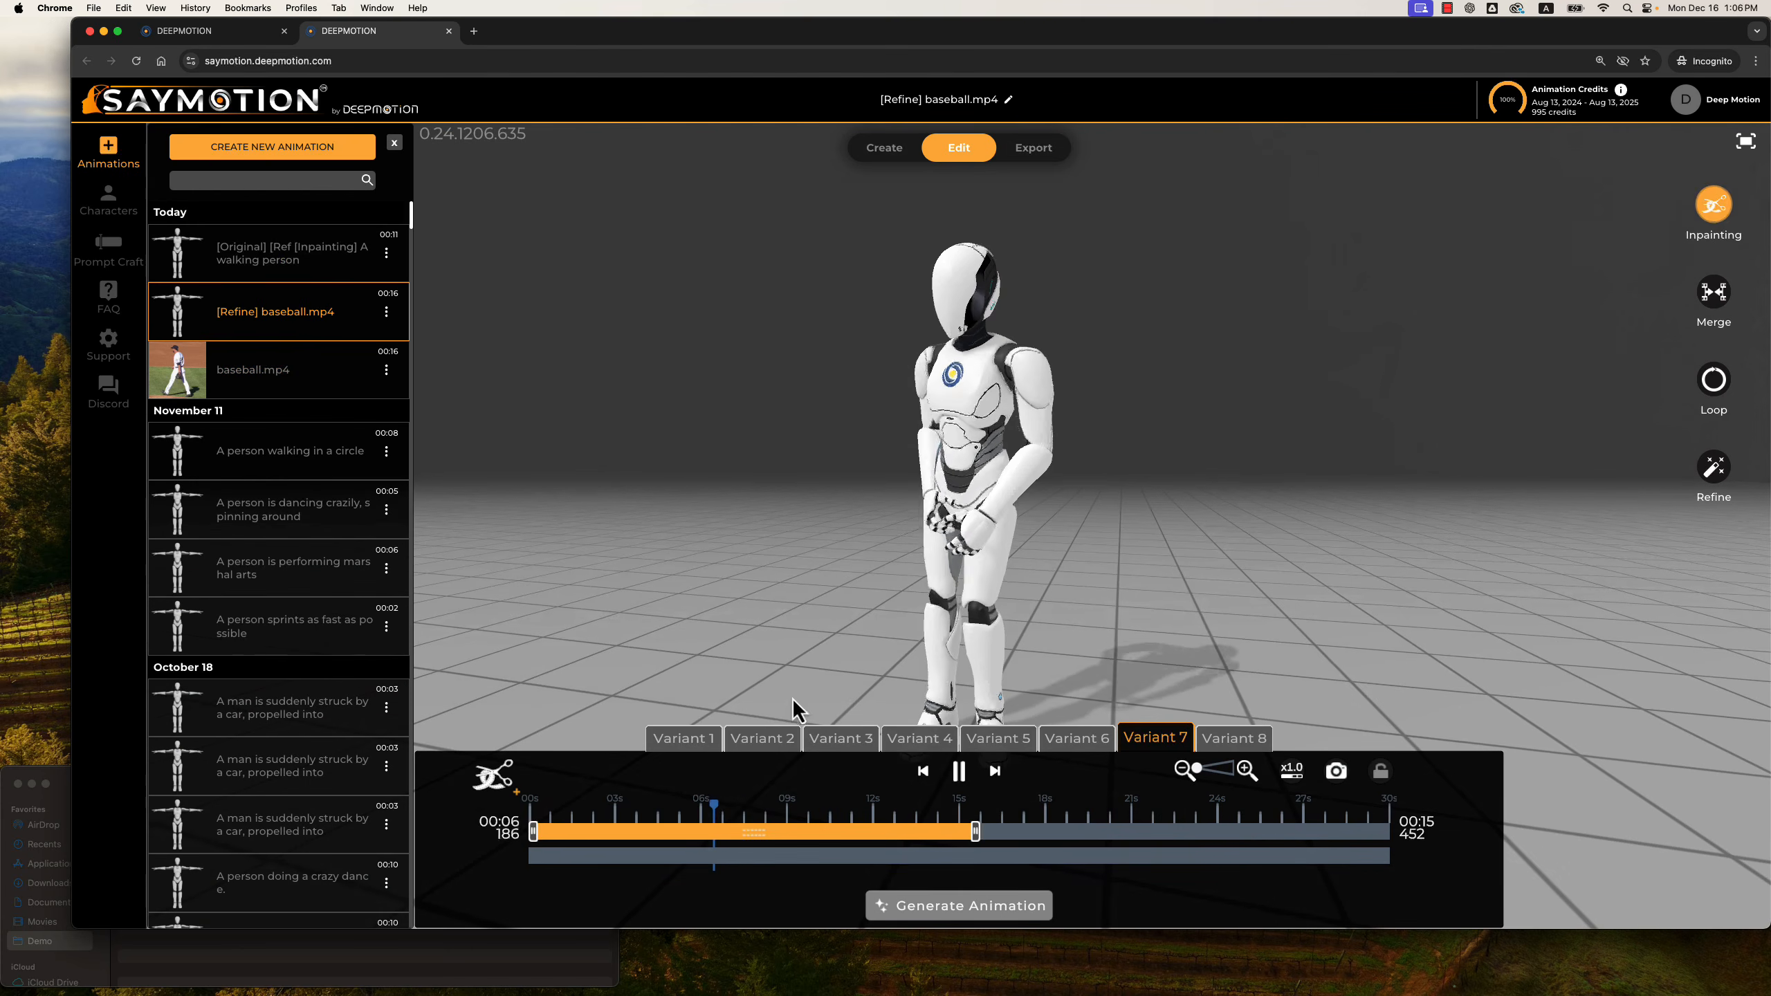
click(495, 779)
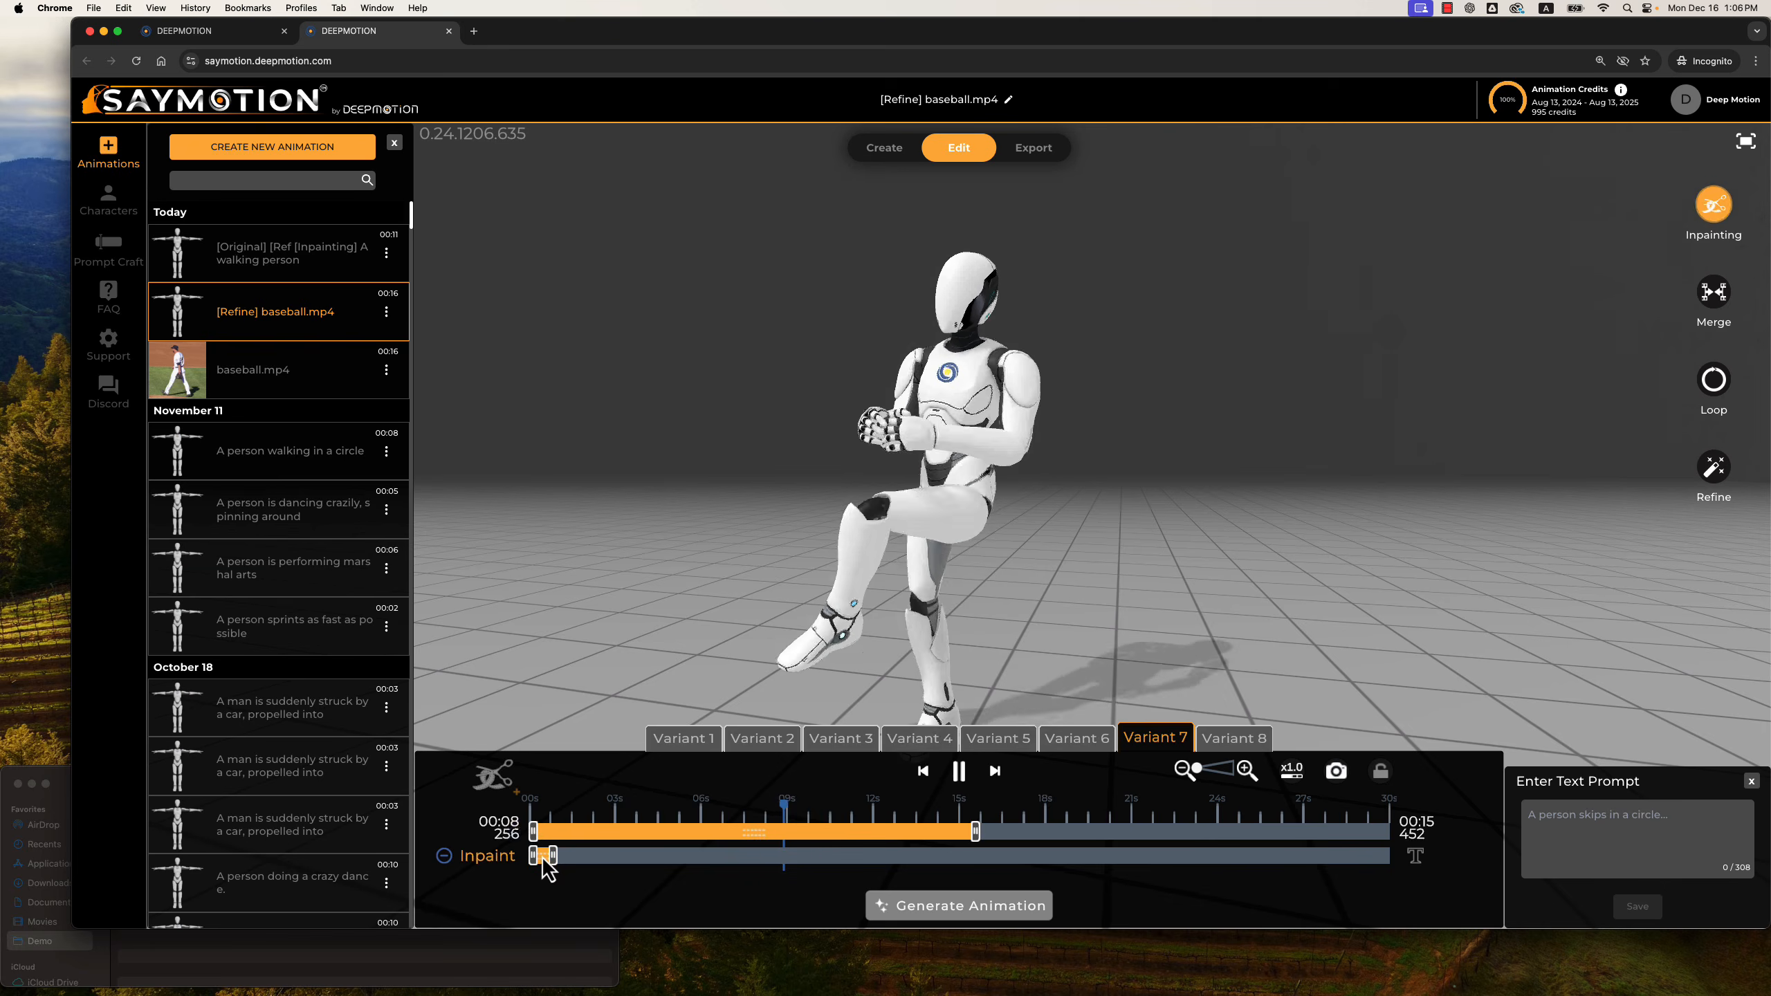
drag(544, 859, 964, 858)
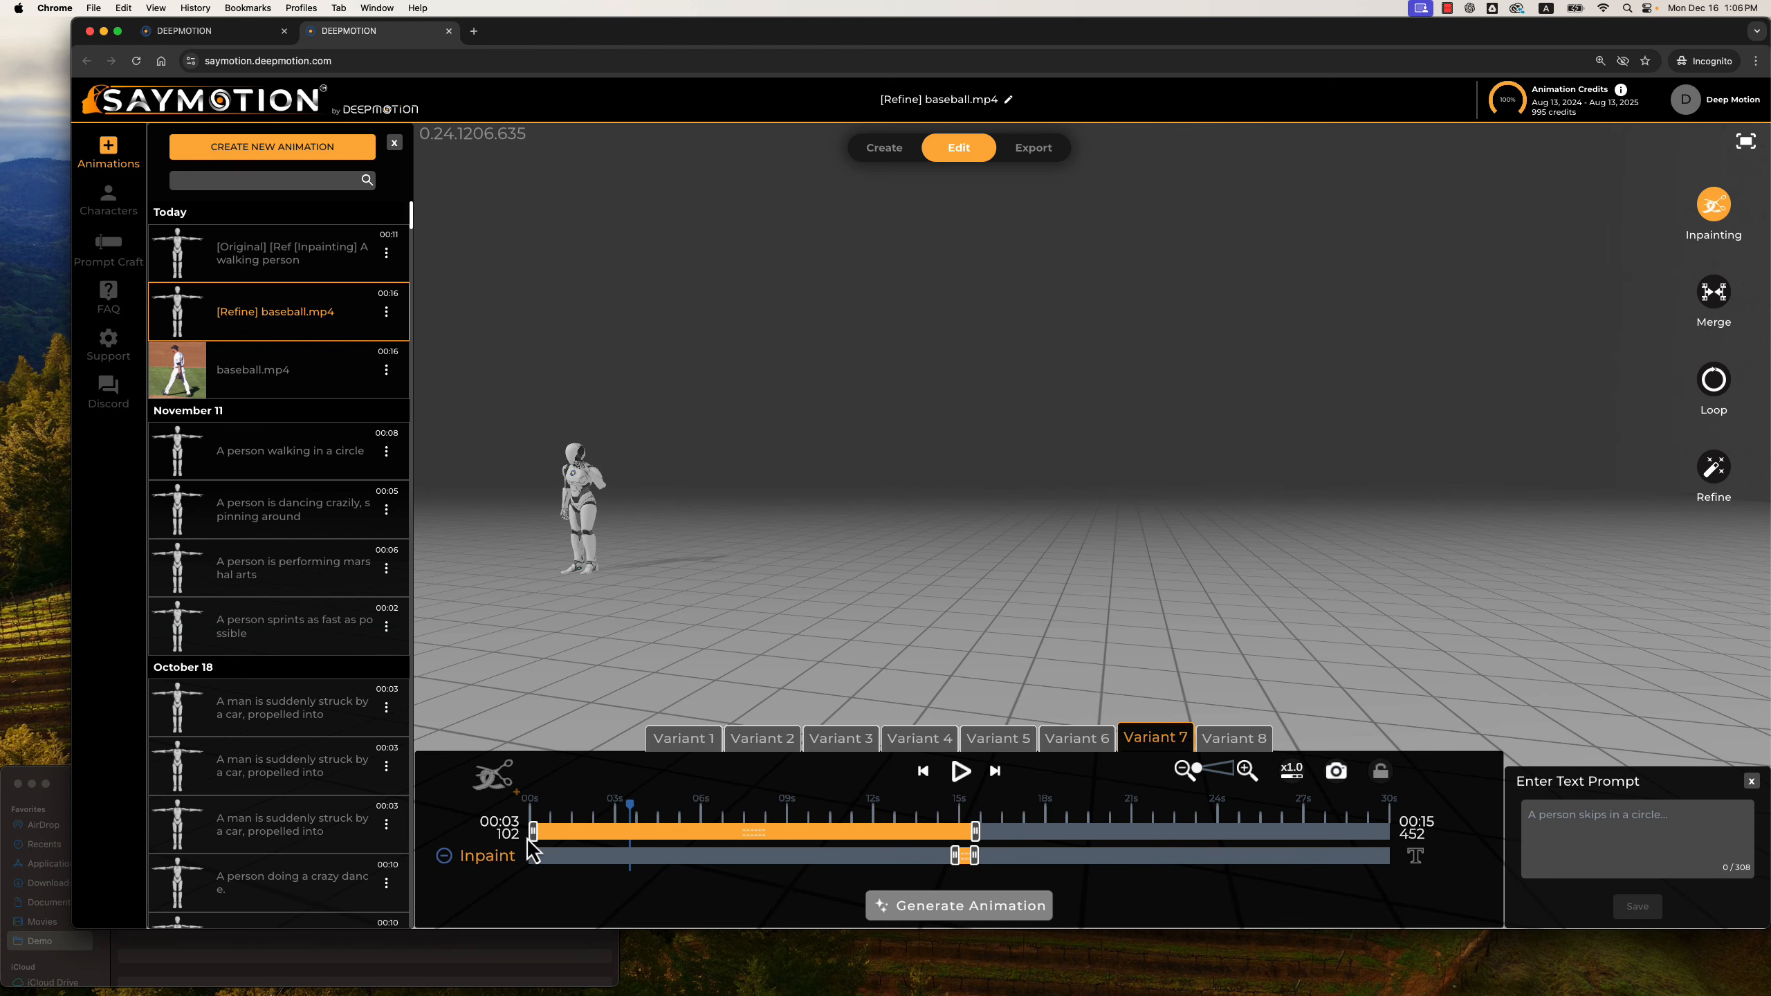
Trim the end of Variant 7's clip to frame 299, about 10 seconds, and place a wider Inpaint segment across the new clip end.
drag(628, 810, 688, 818)
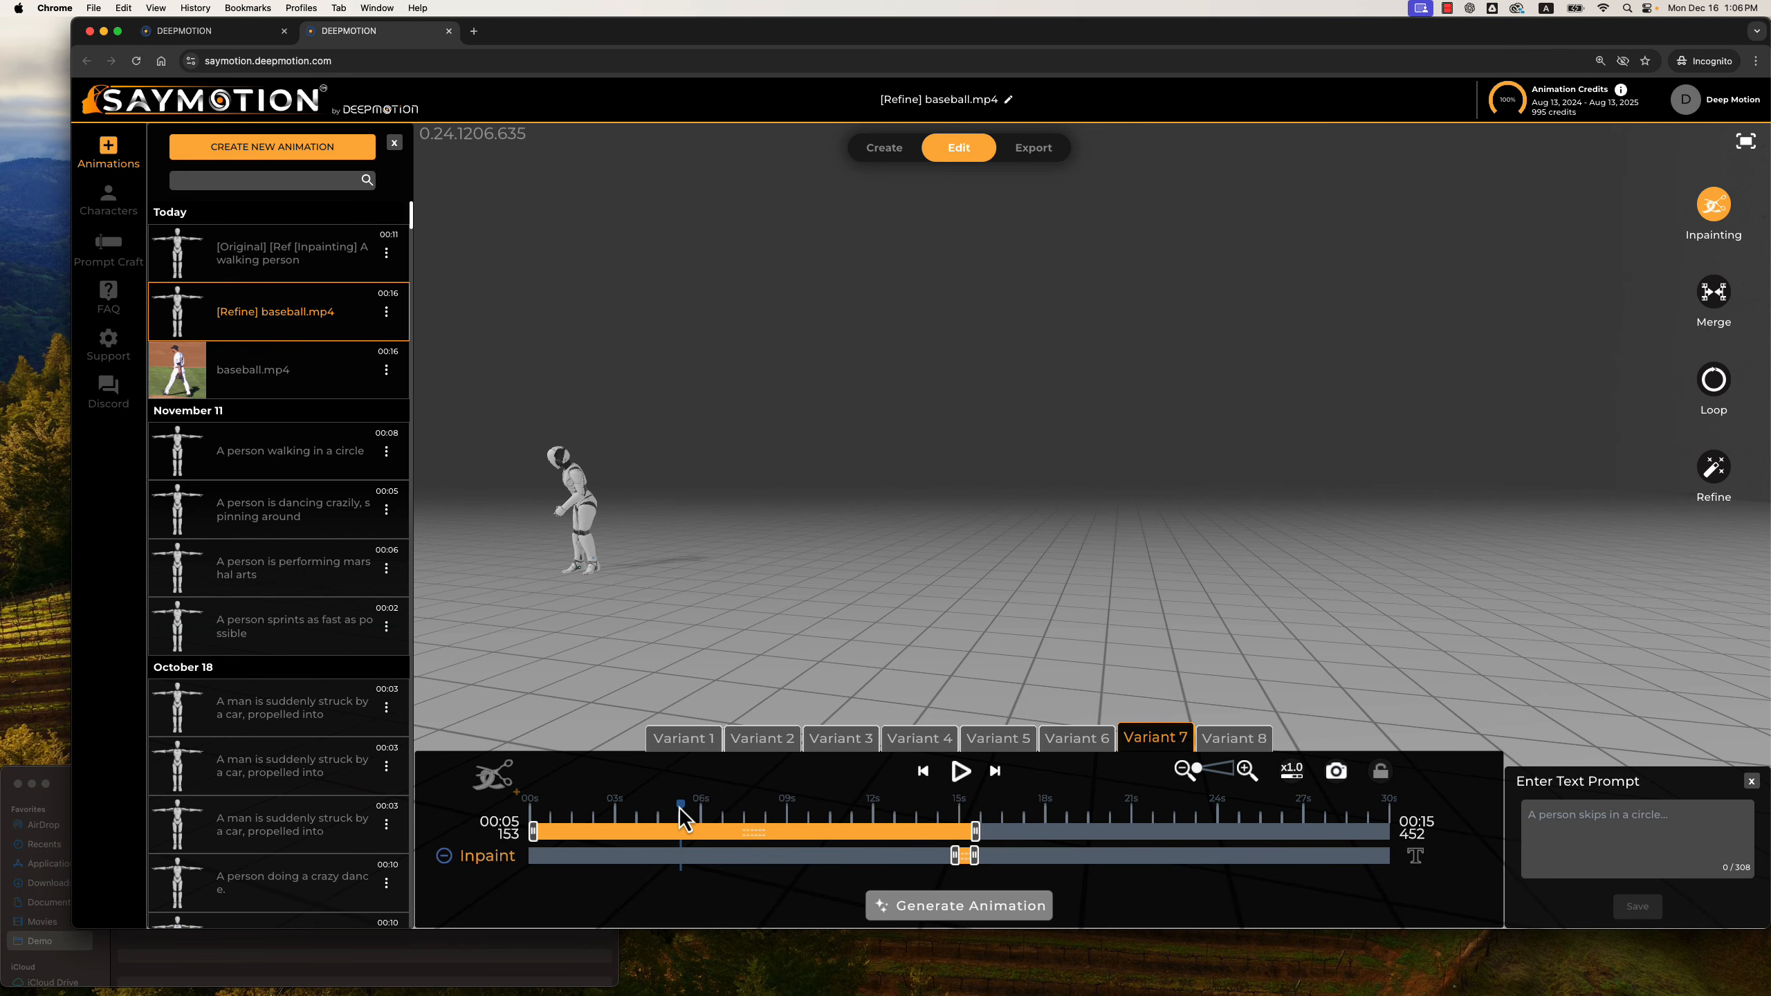
mouse_move(533, 830)
mouse_down()
mouse_move(678, 830)
mouse_move(599, 845)
mouse_move(534, 821)
mouse_move(547, 824)
mouse_up()
mouse_move(677, 624)
mouse_down()
mouse_move(721, 624)
mouse_move(662, 610)
mouse_up()
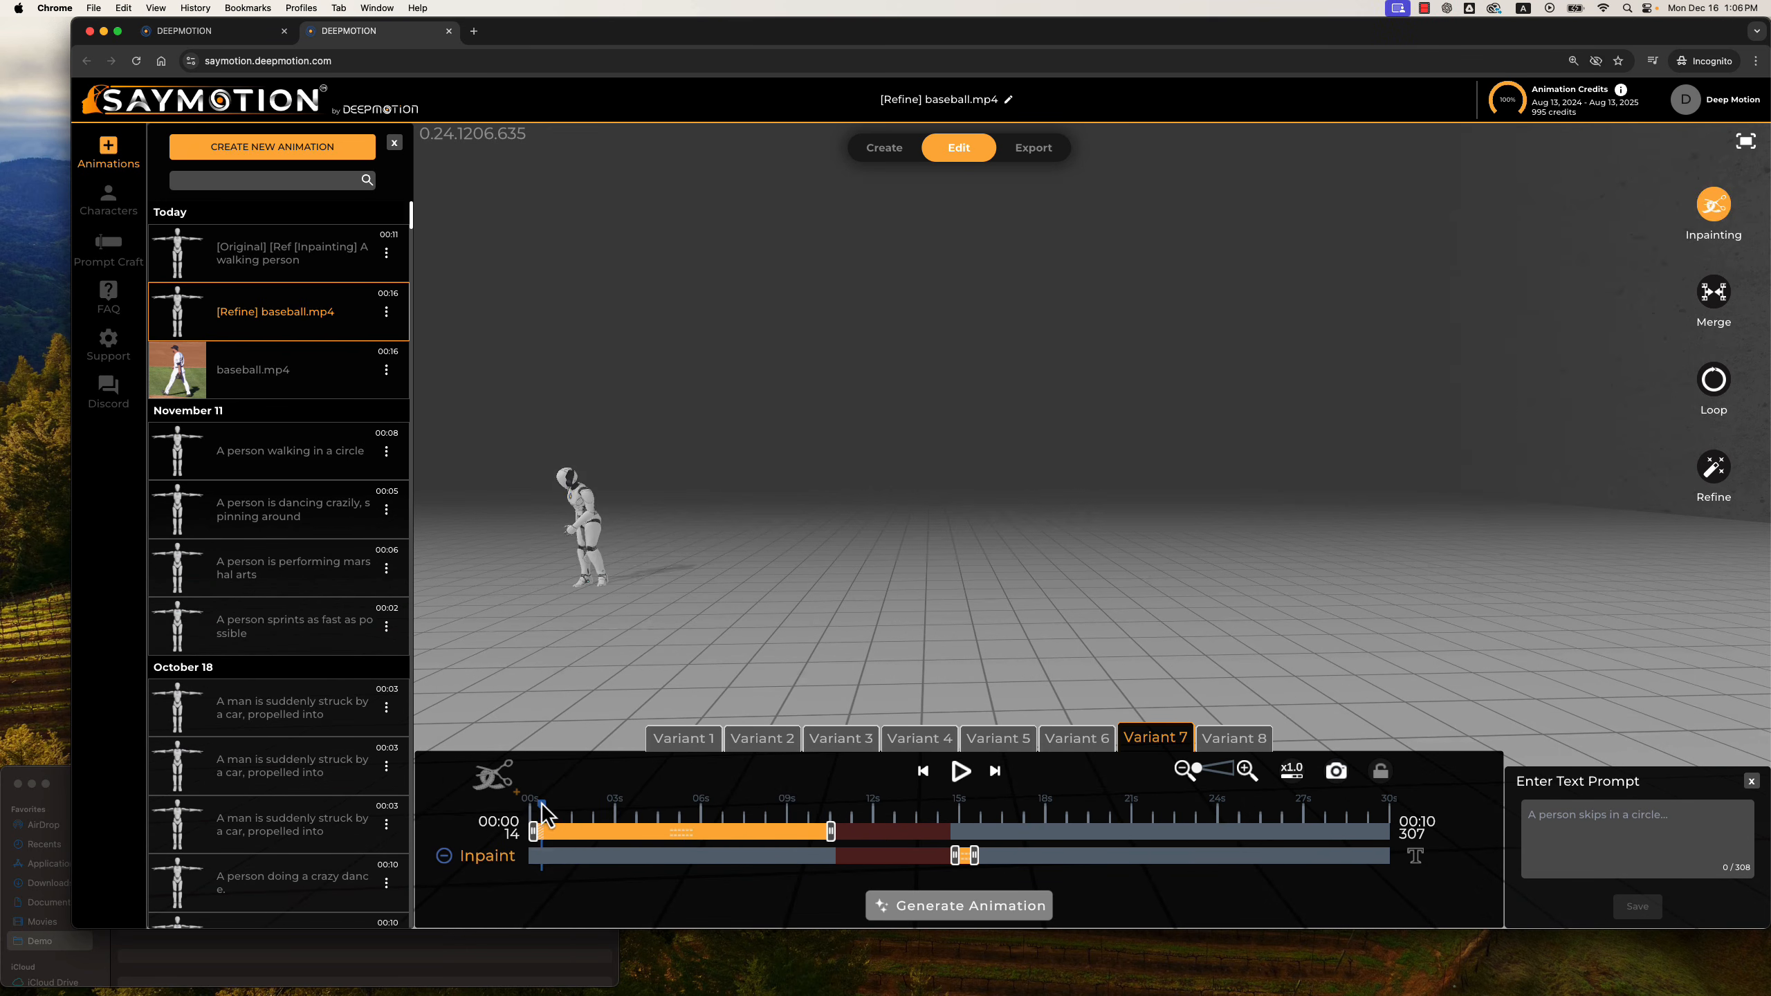
drag(542, 807, 631, 824)
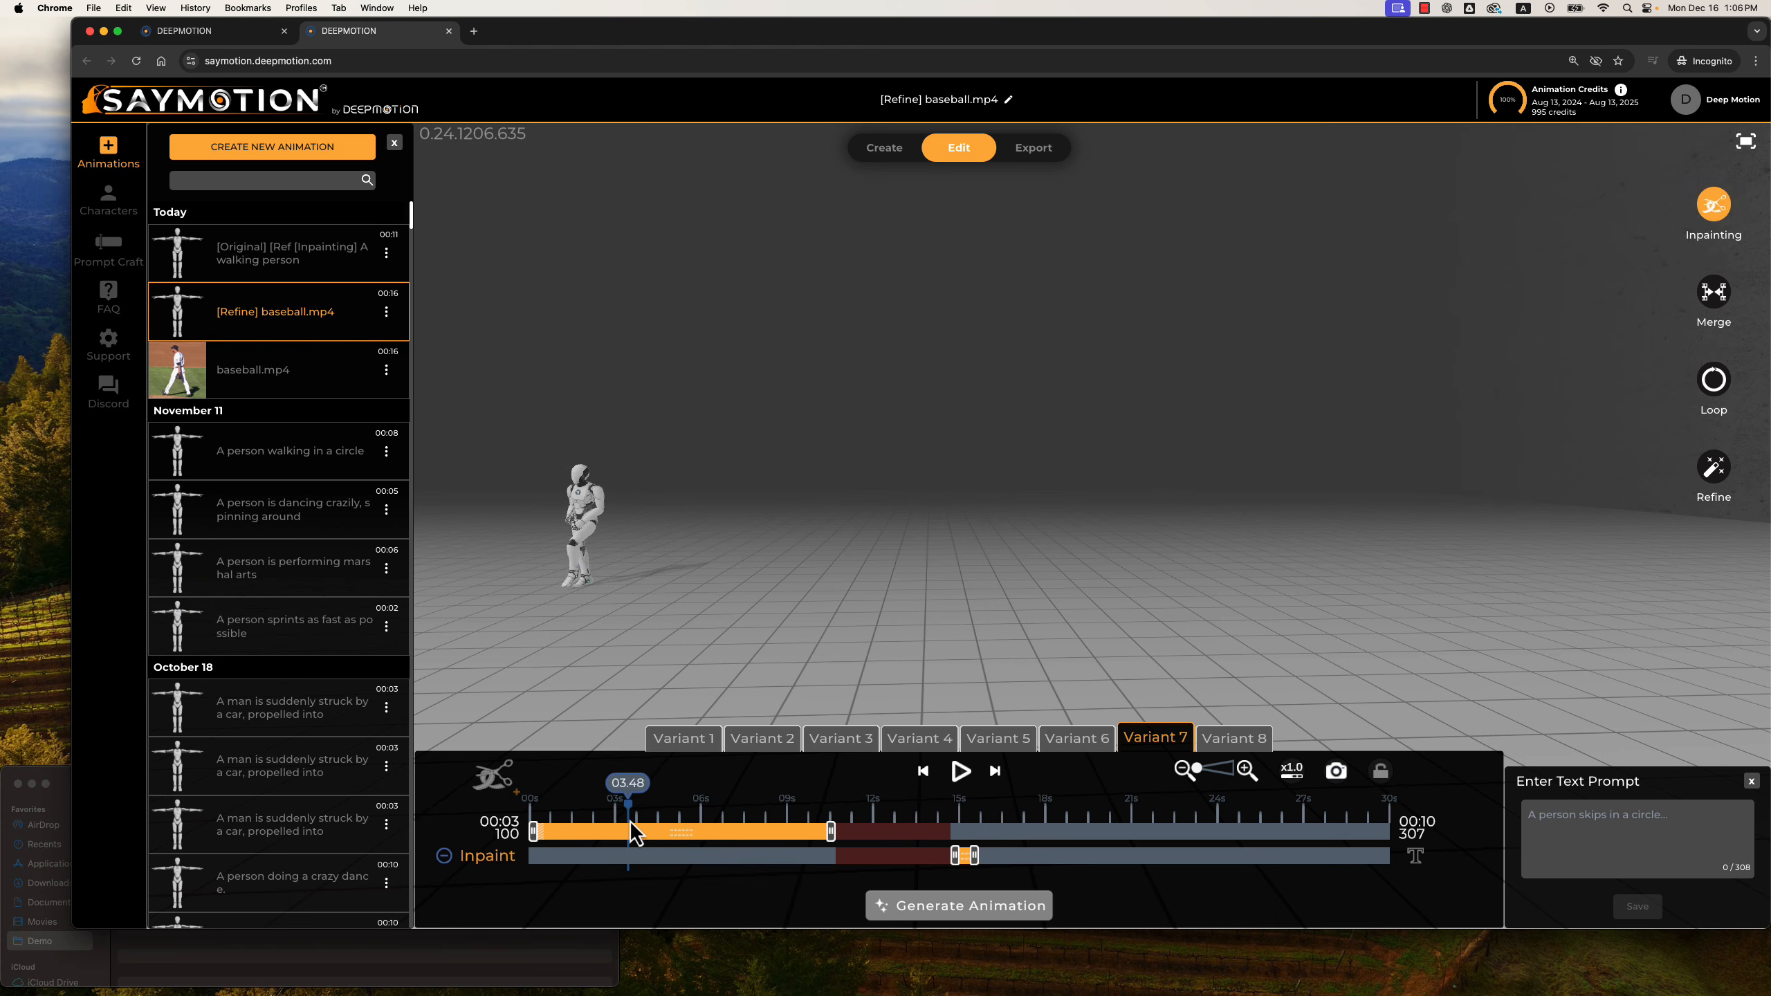
drag(811, 585, 1217, 640)
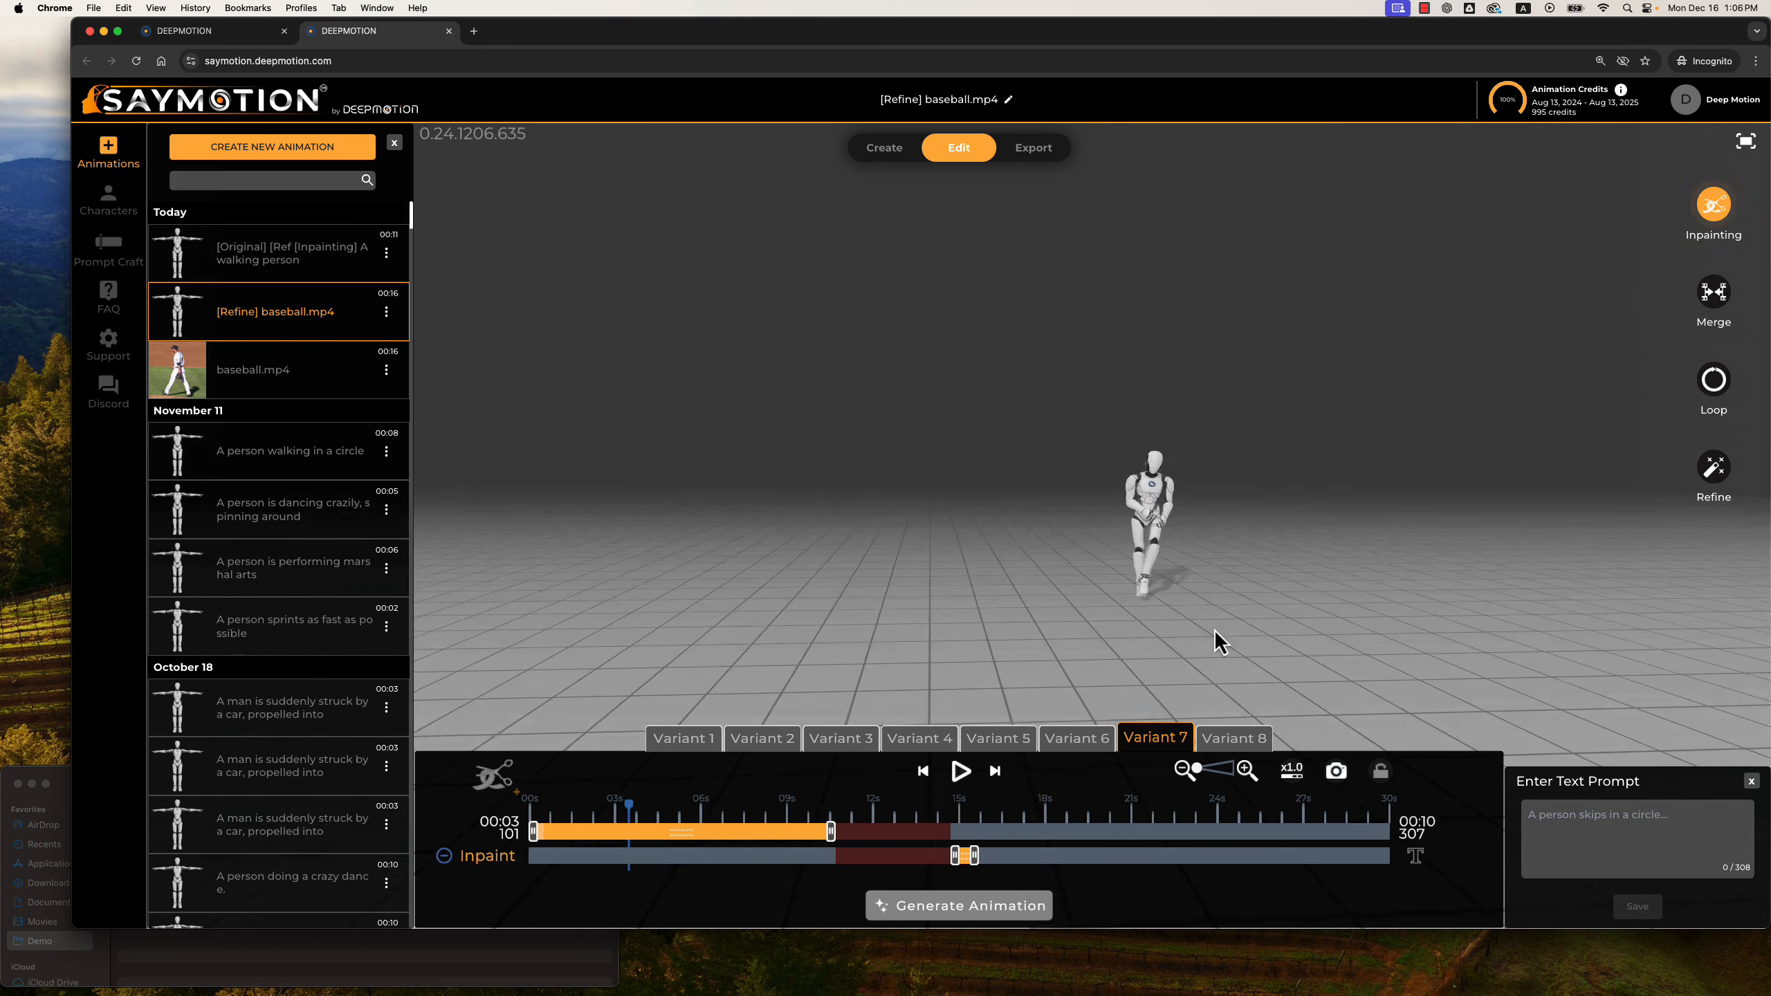
scroll(1215, 630, up, 5)
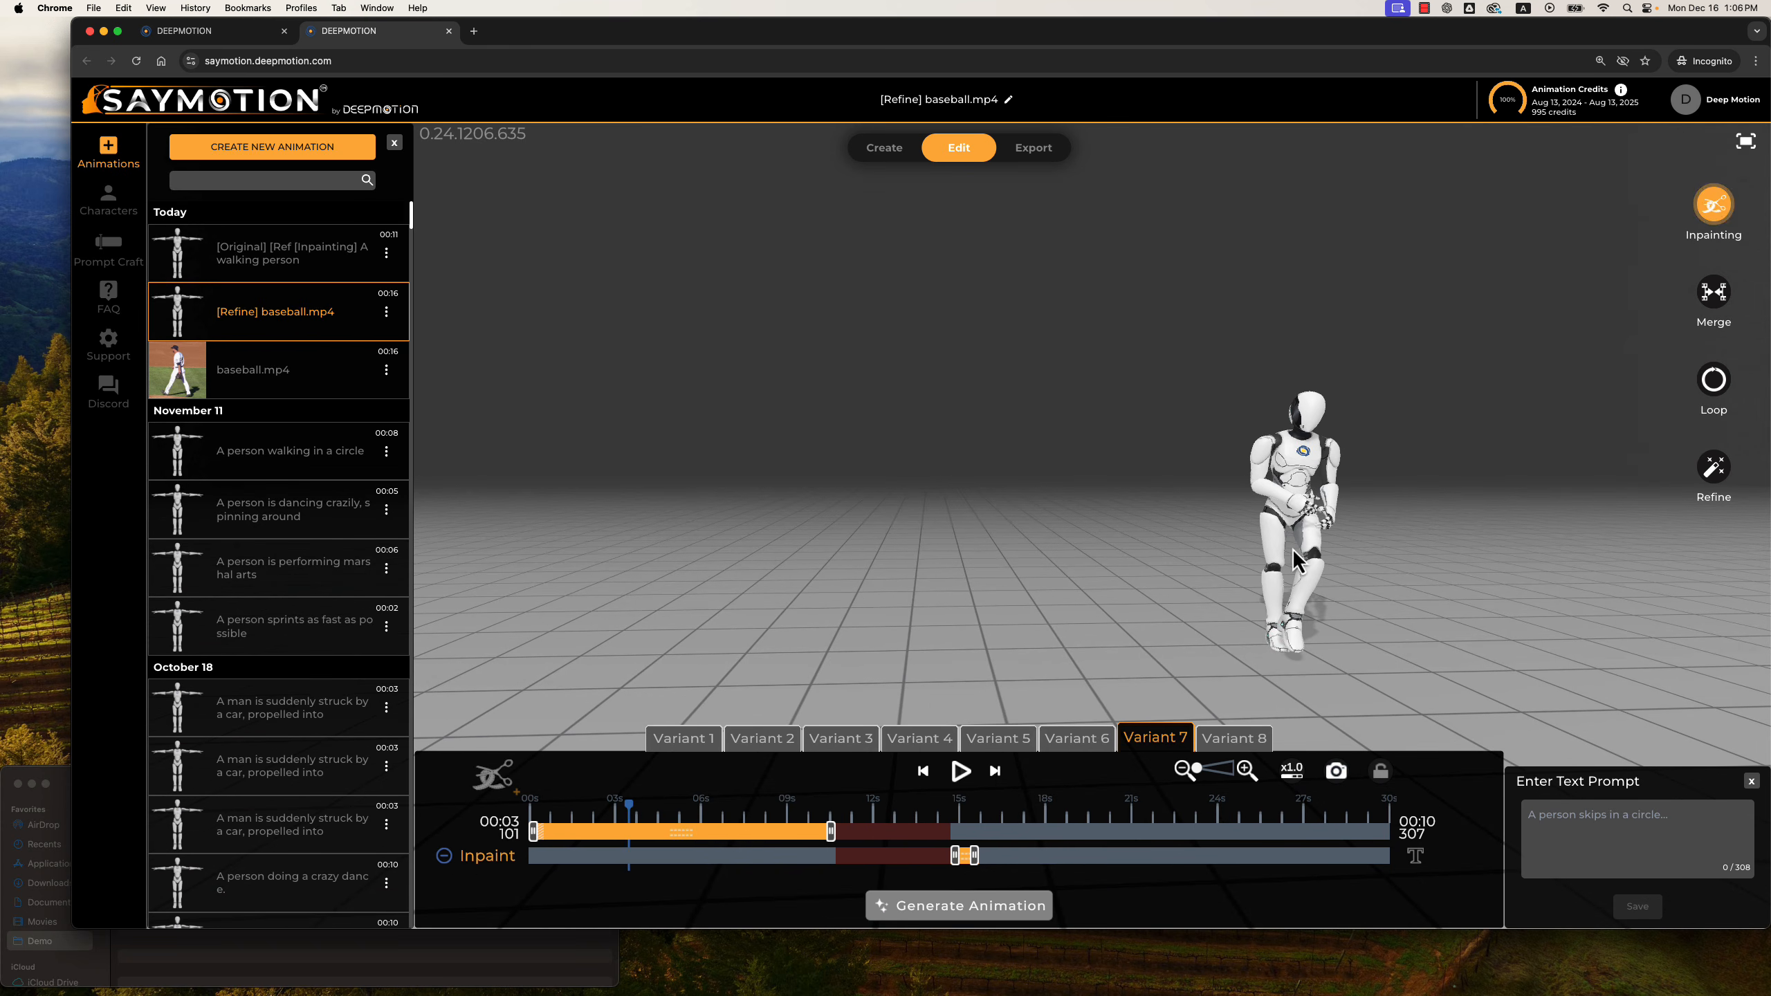
drag(1424, 573, 1344, 580)
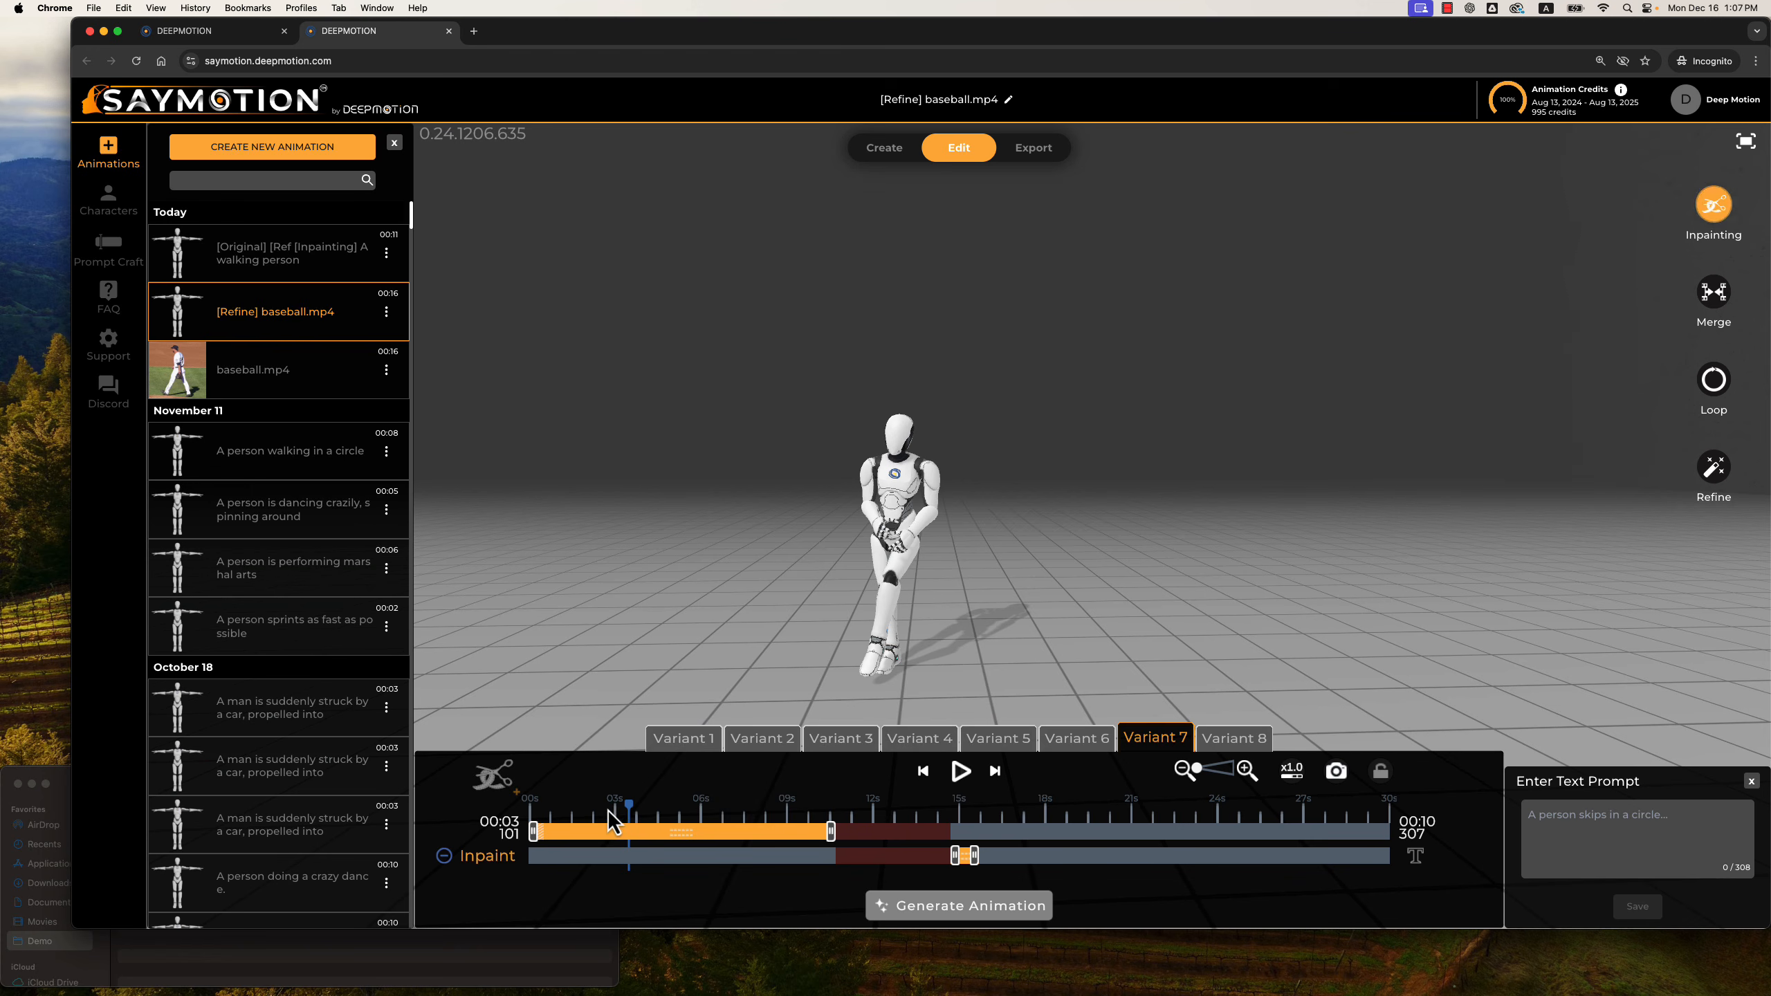
drag(634, 816, 821, 824)
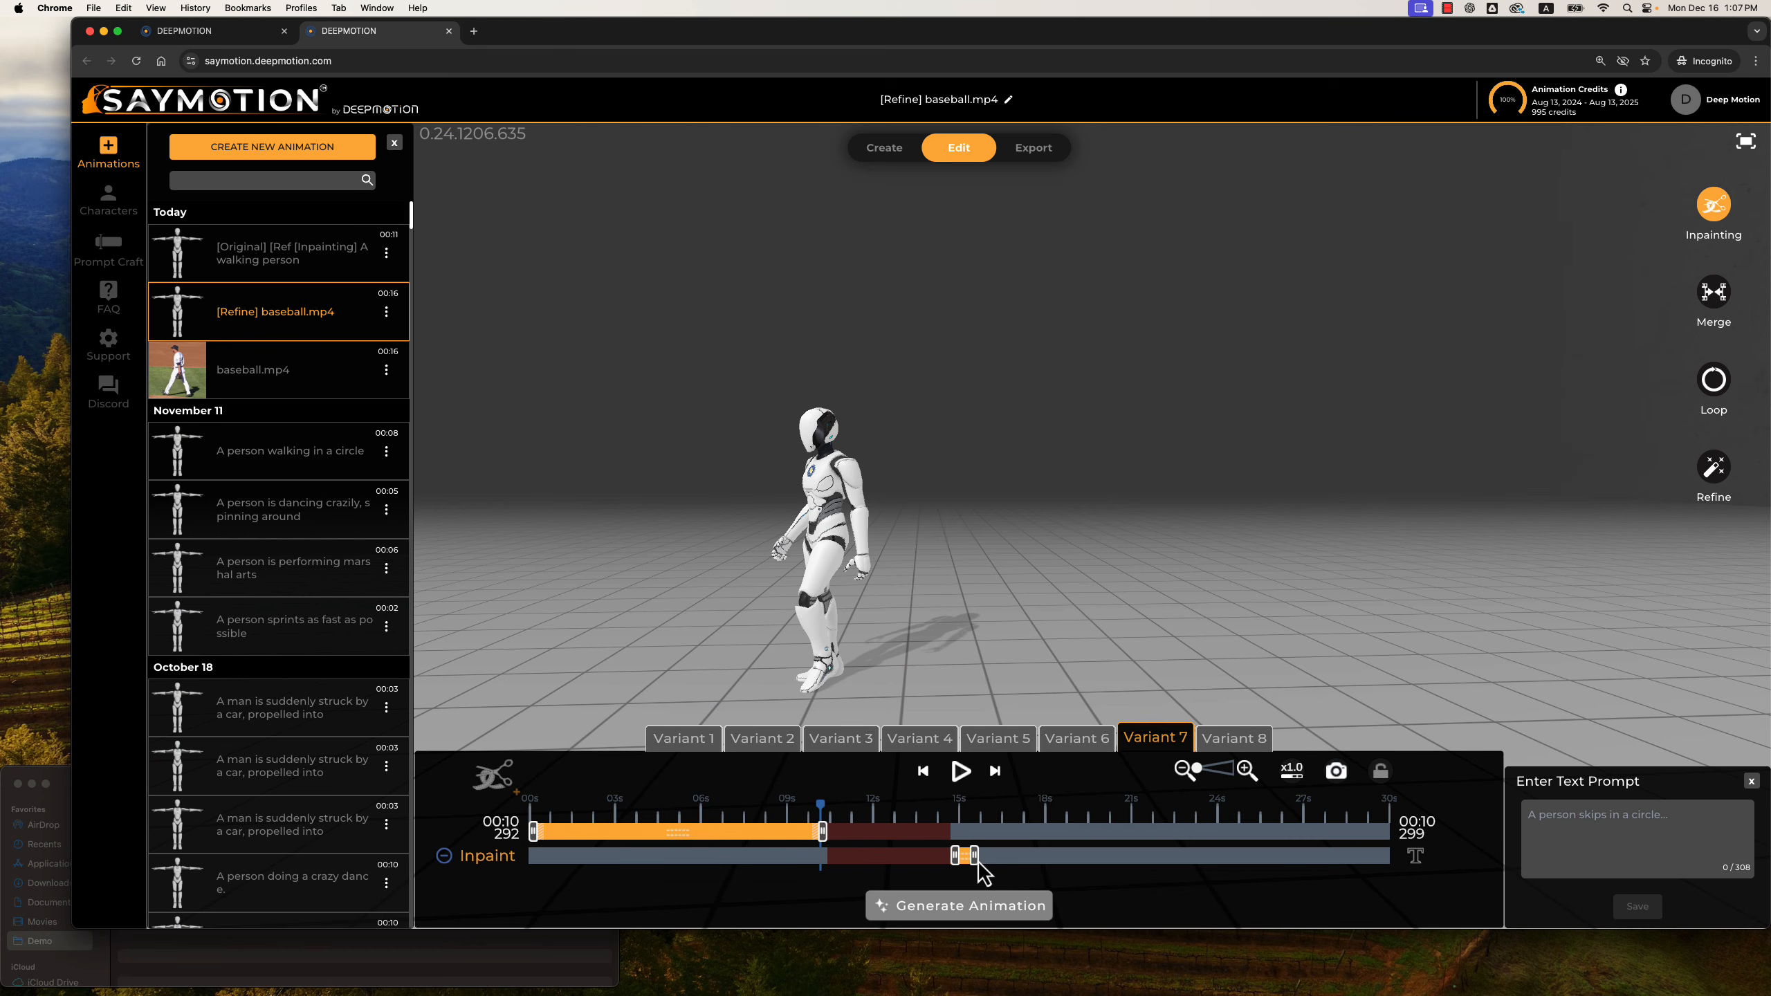
drag(969, 864, 837, 868)
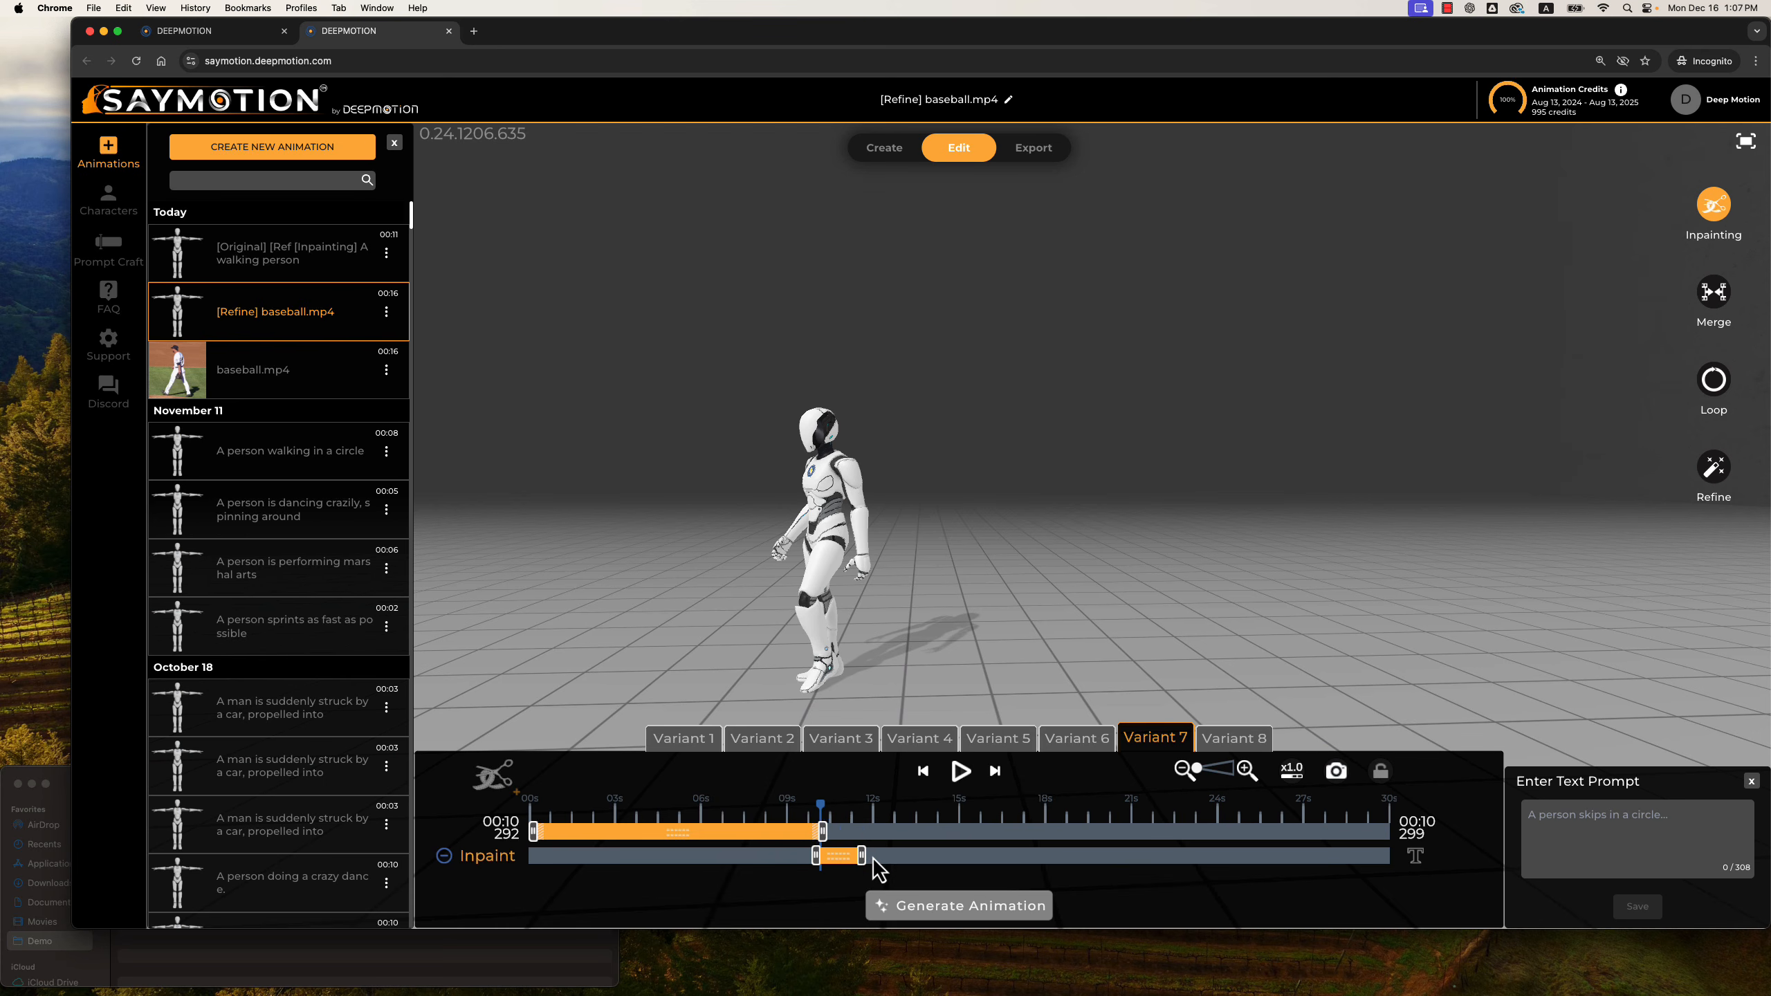
Save the inpainting prompt "A walking person starts to run" and generate the animation, accepting the 1-credit cost.
text(A p)
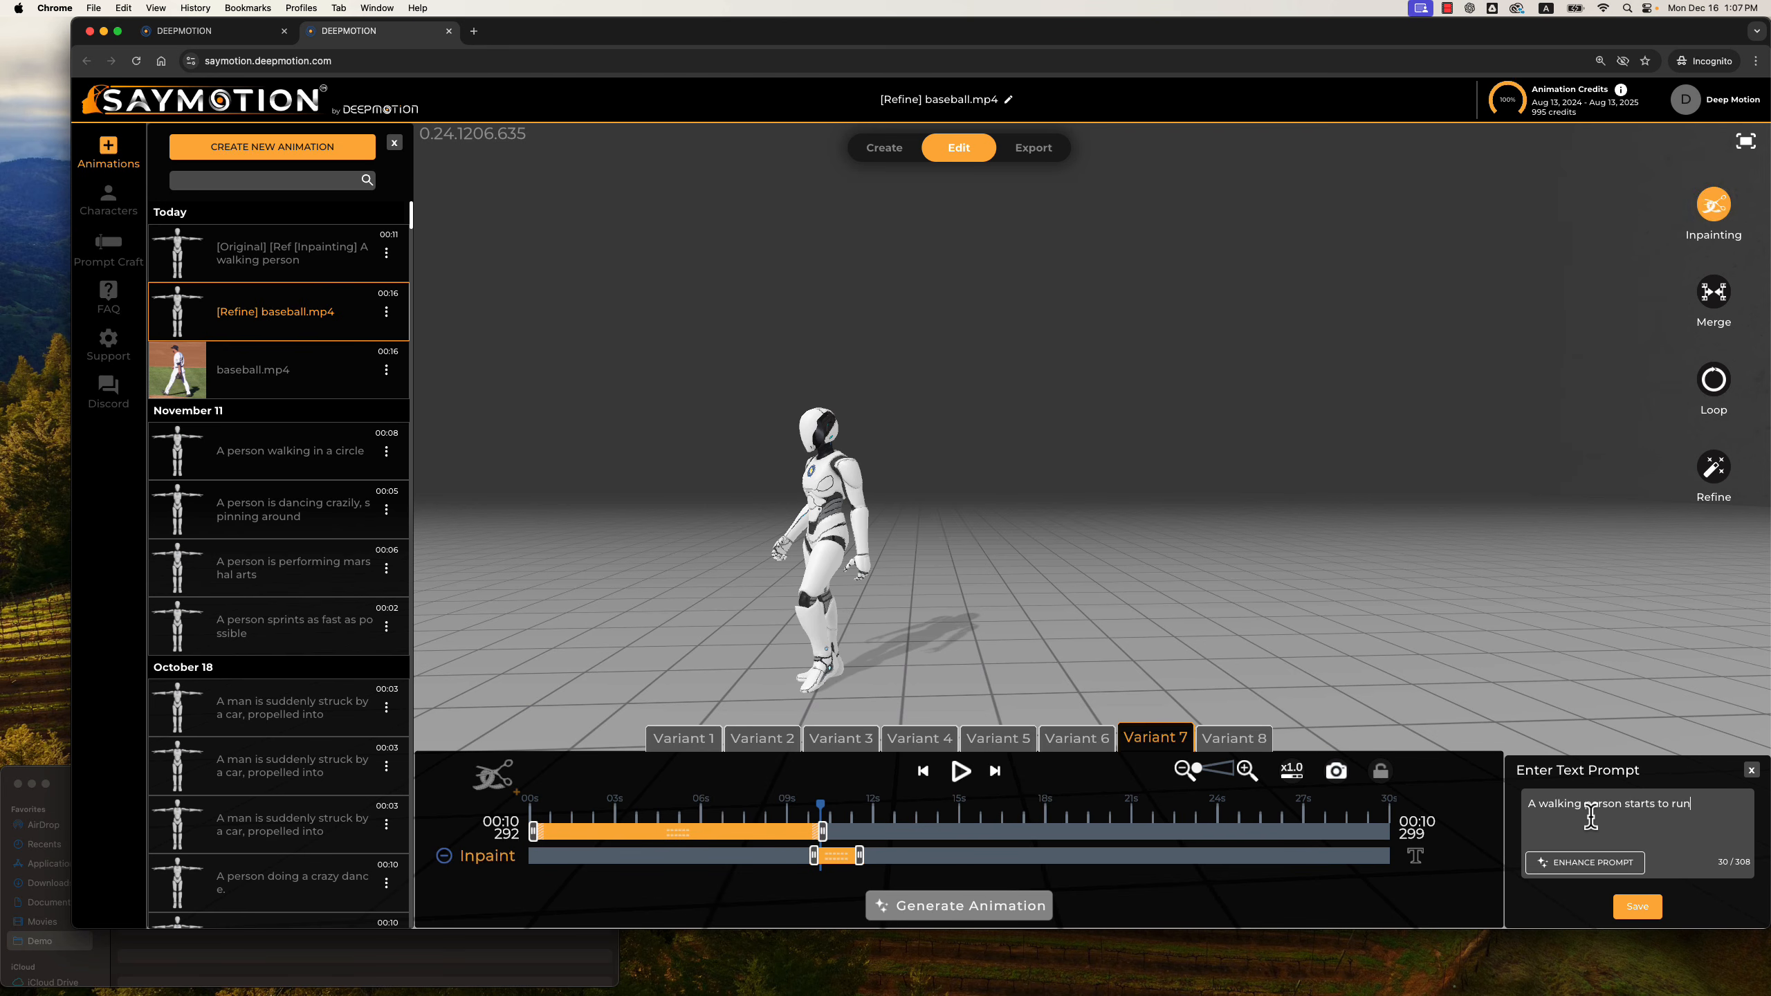
click(1639, 909)
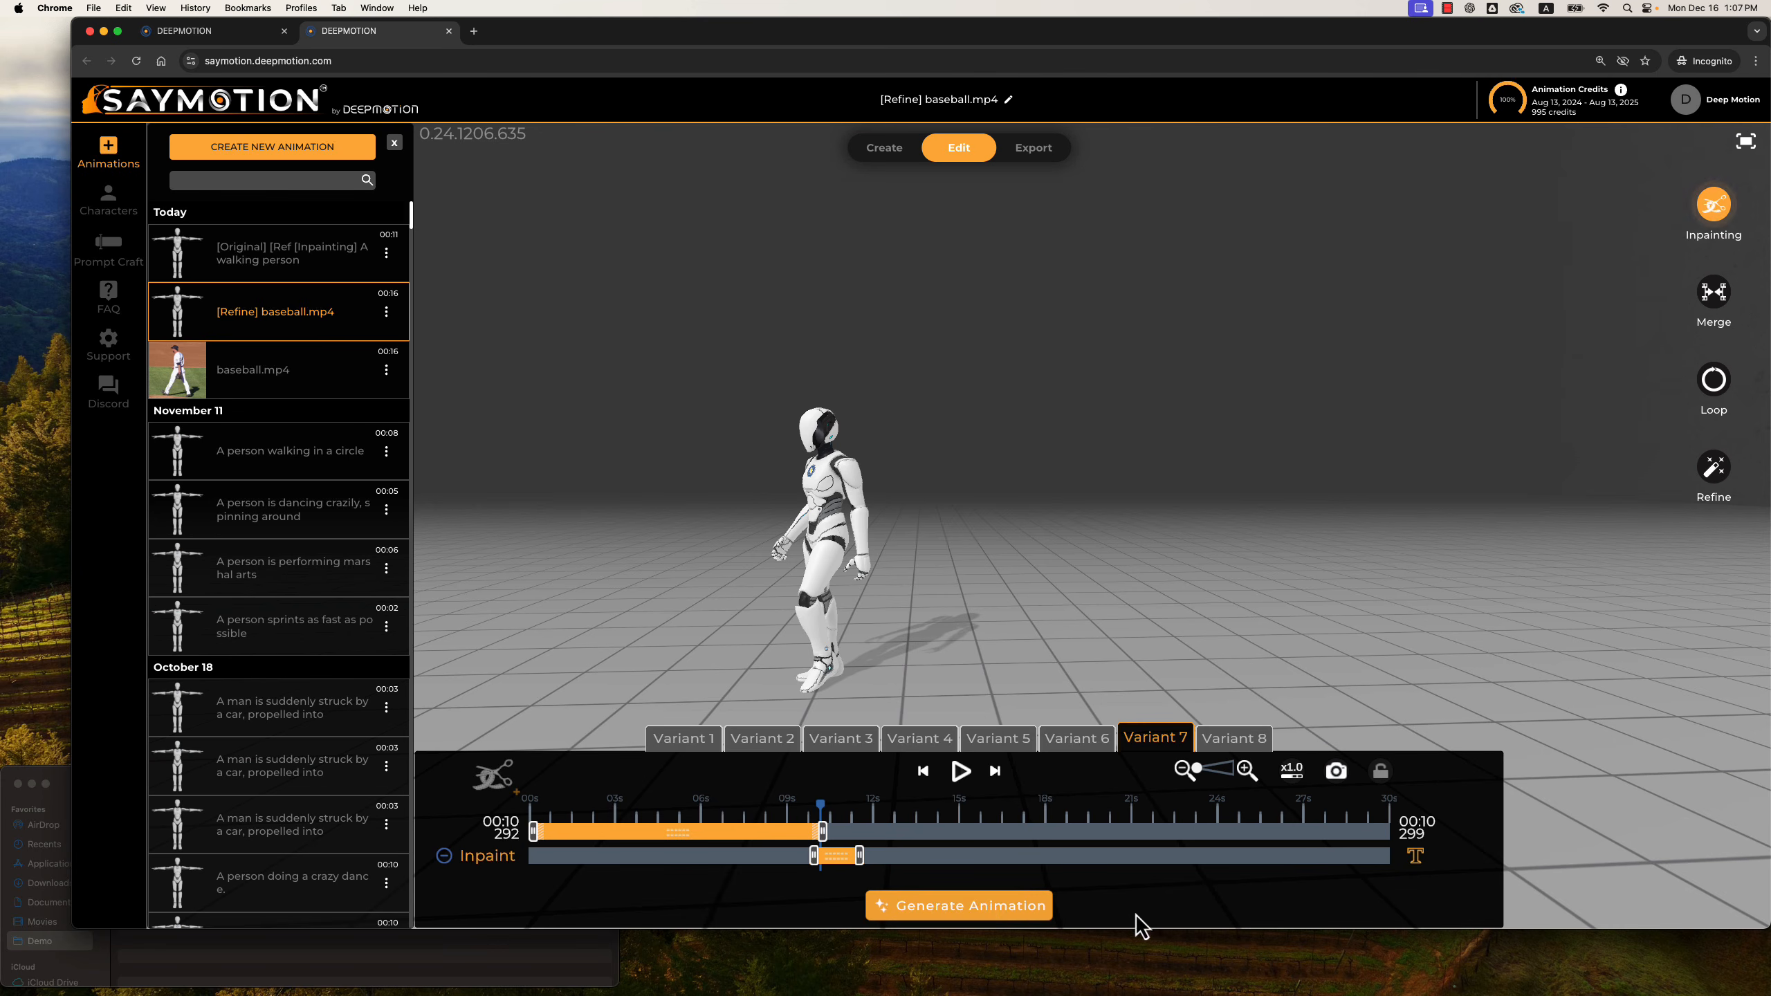
click(1008, 911)
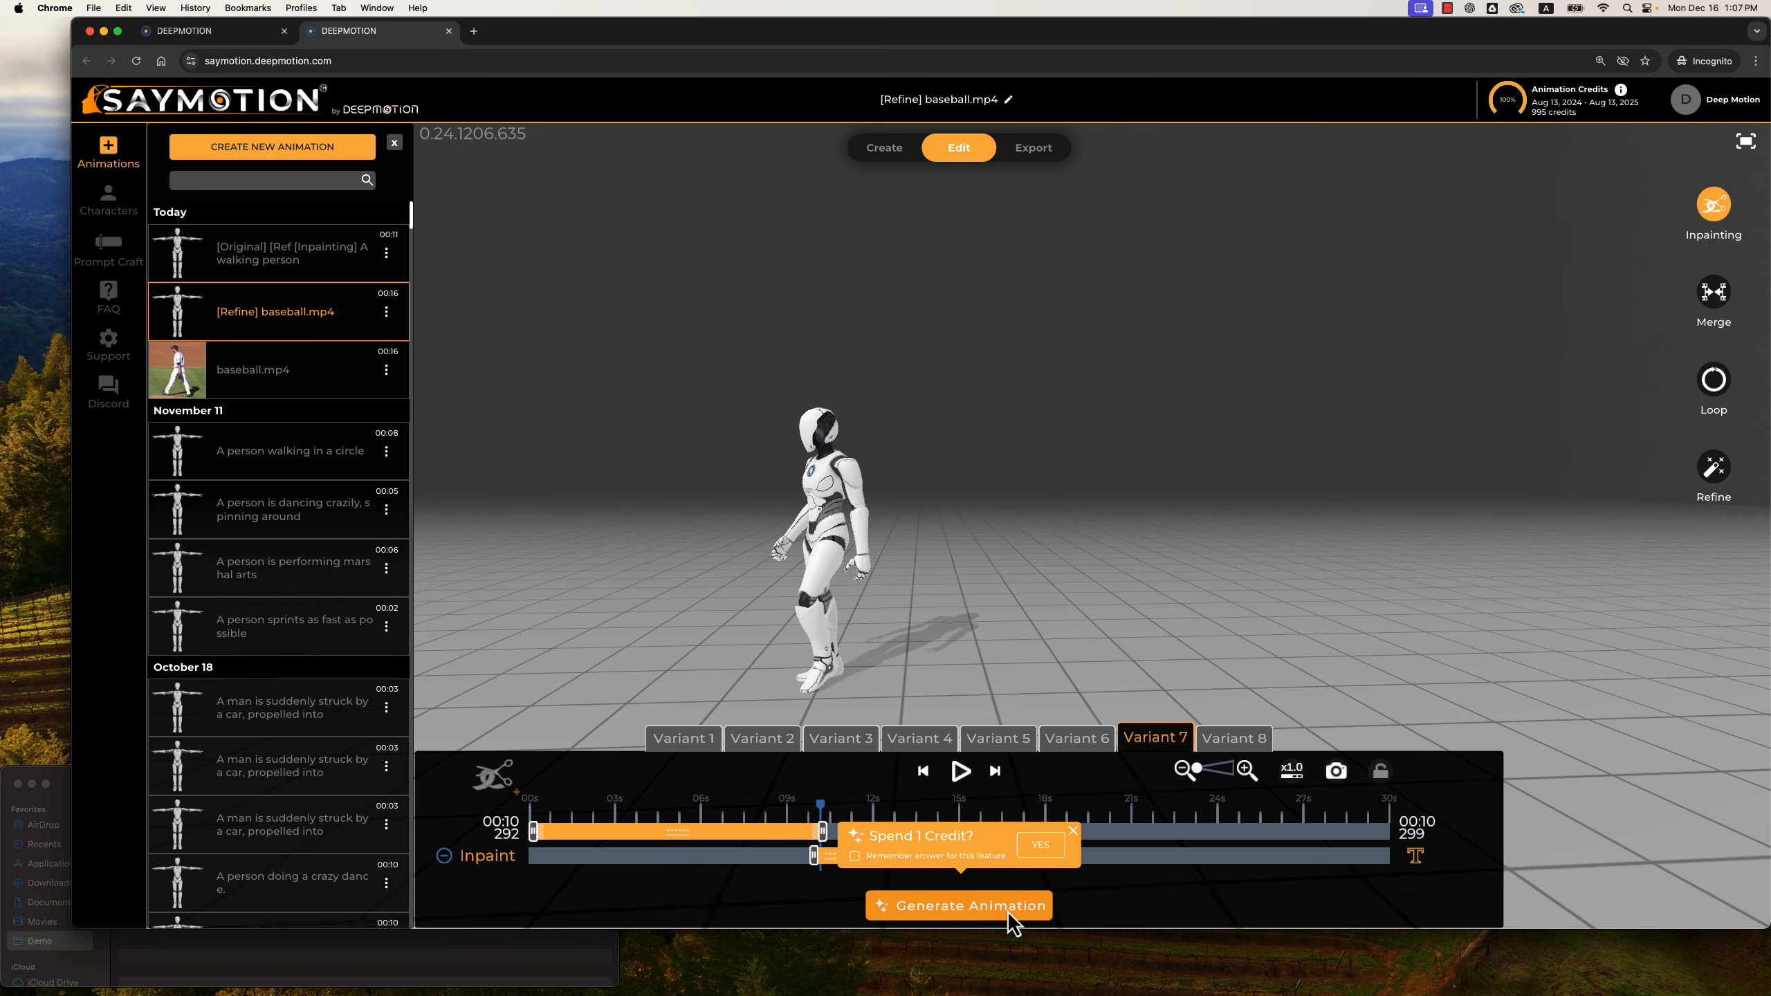
click(1041, 847)
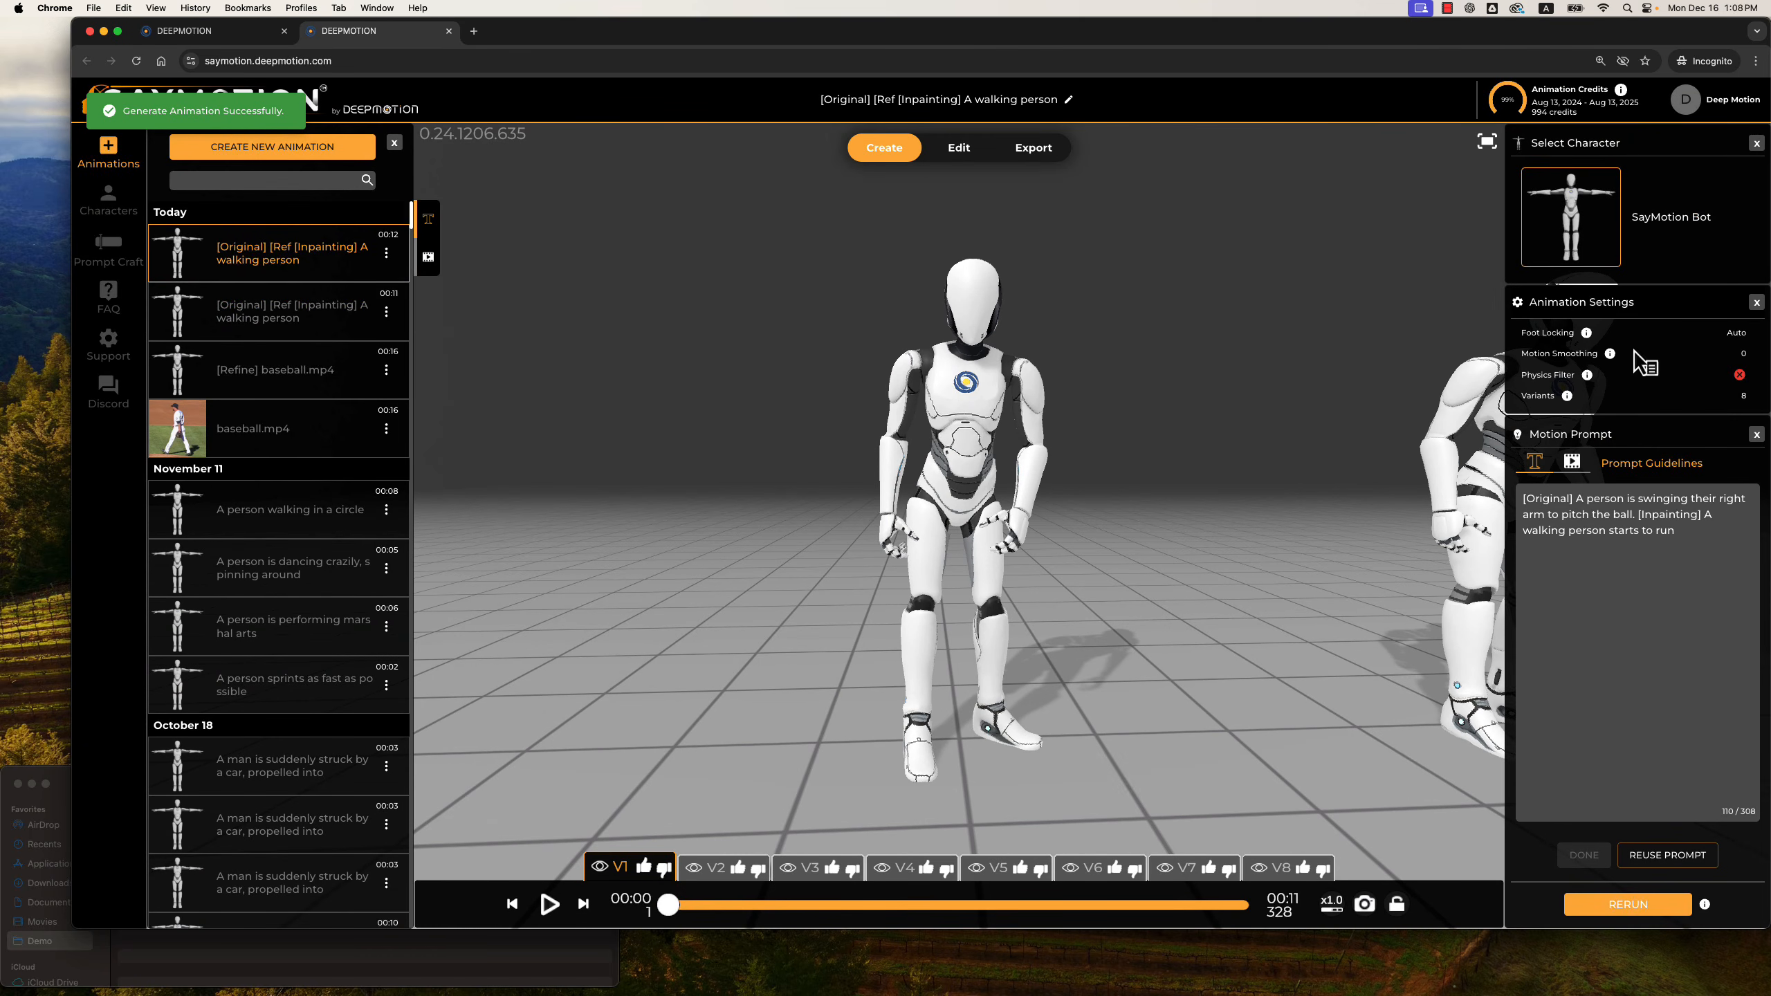
Play the inpainted animation in full screen with all eight variants in view and examine the walk-to-run section after the pitch.
click(1492, 146)
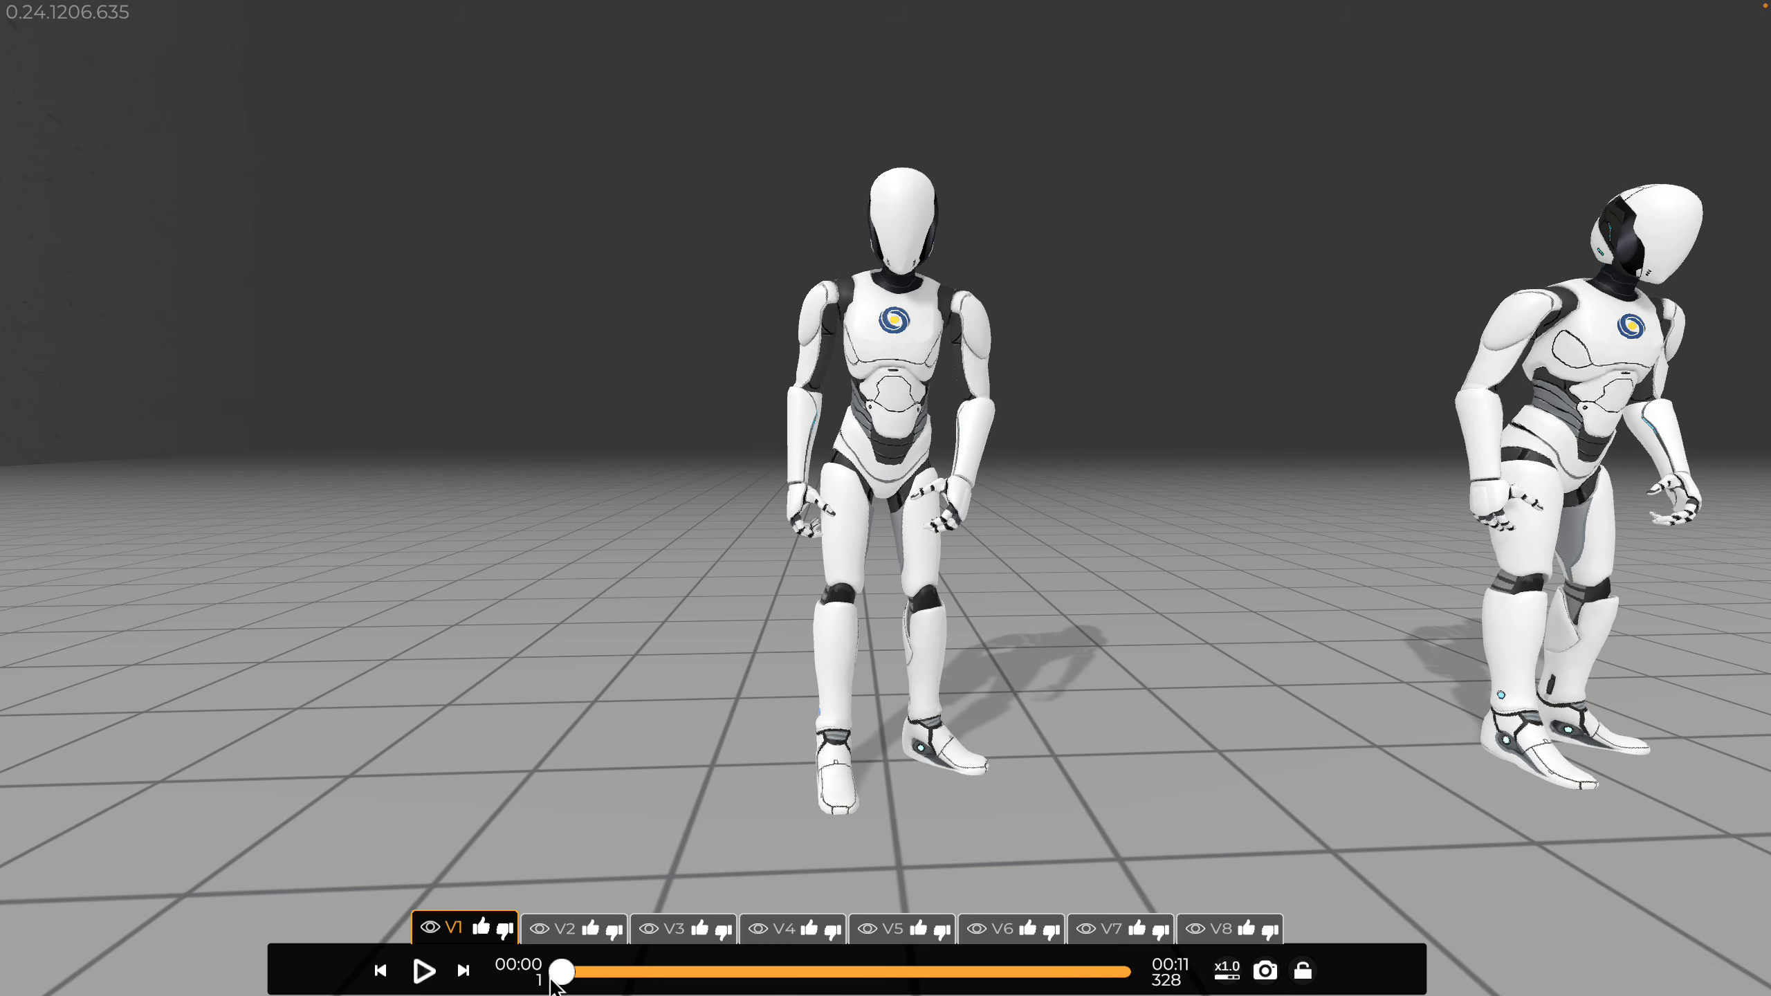
click(424, 971)
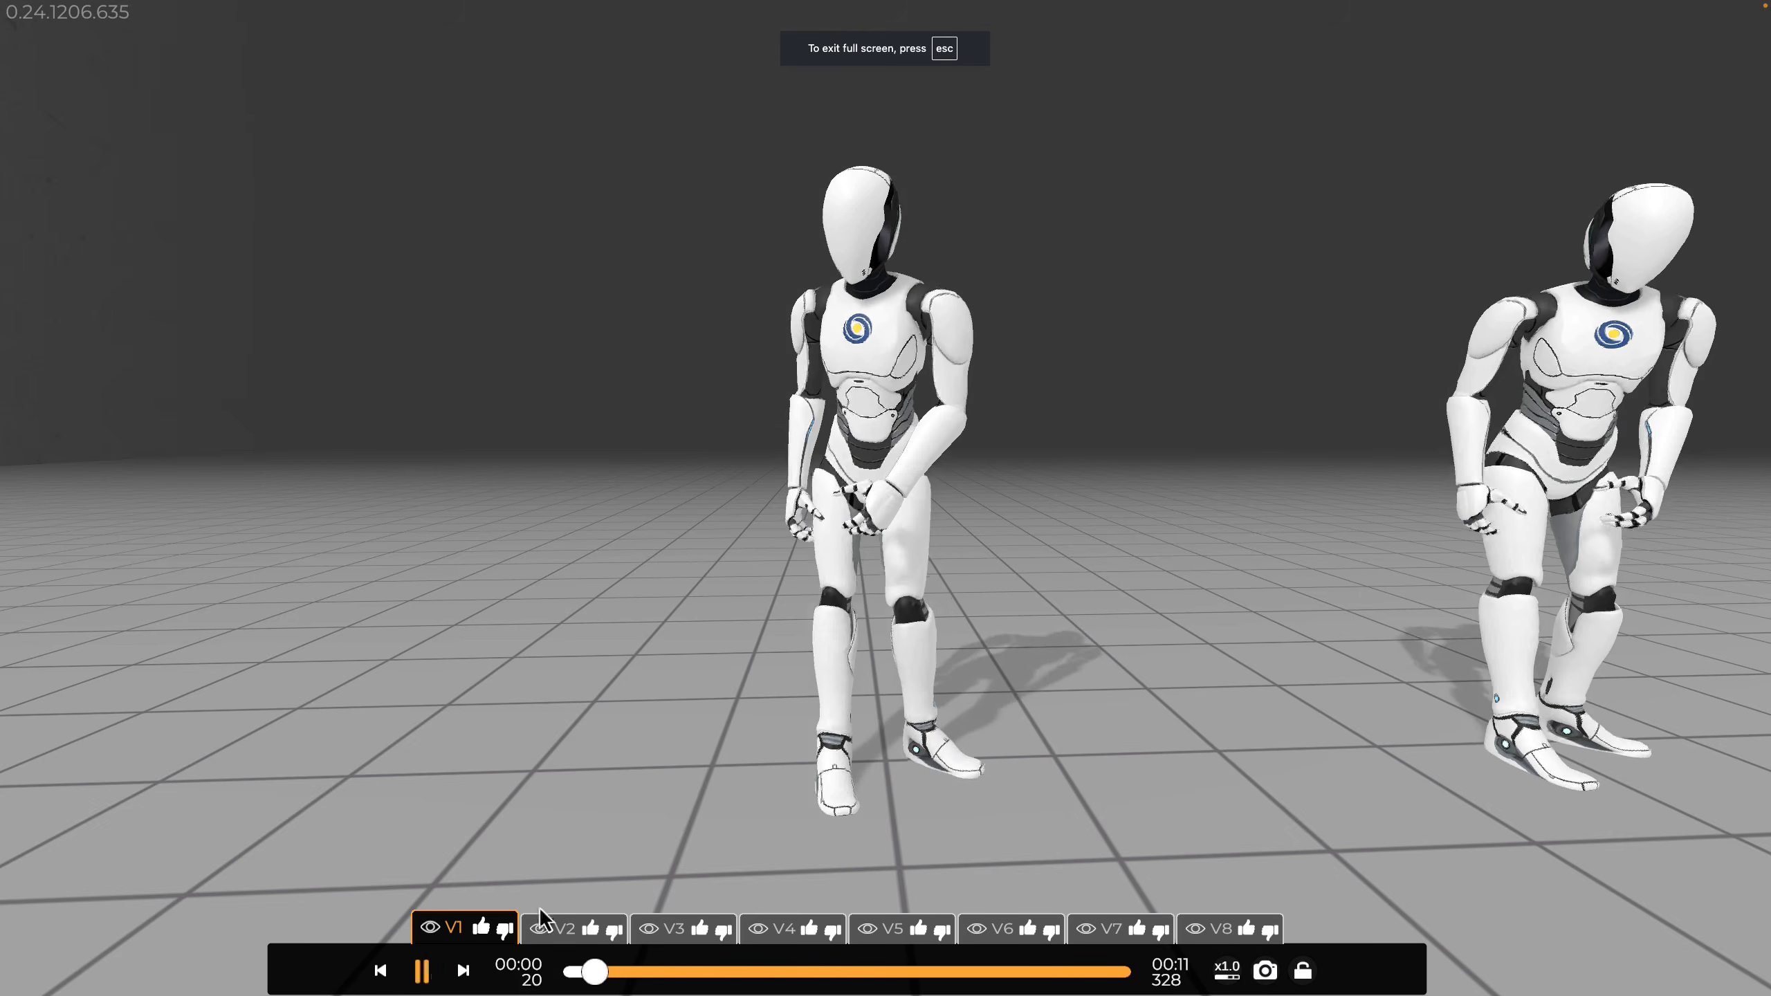
scroll(822, 735, down, 5)
right_drag(1099, 670, 967, 680)
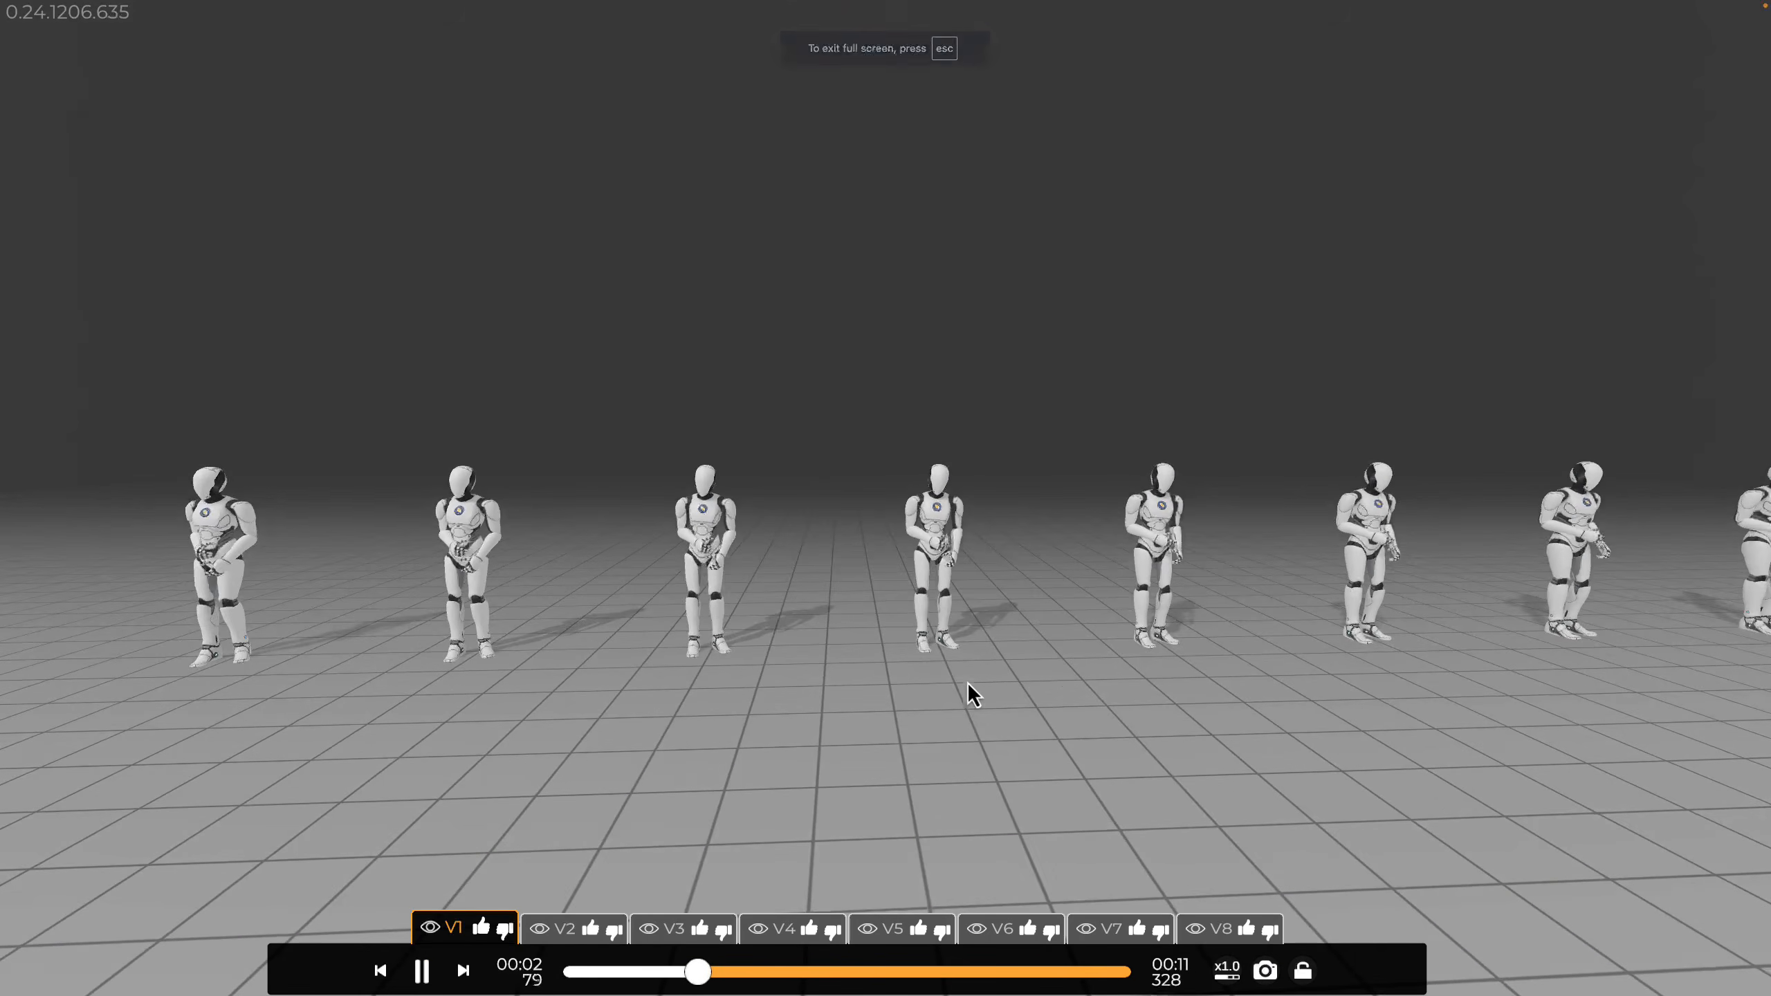
scroll(1046, 681, down, 3)
right_drag(1109, 682, 1082, 689)
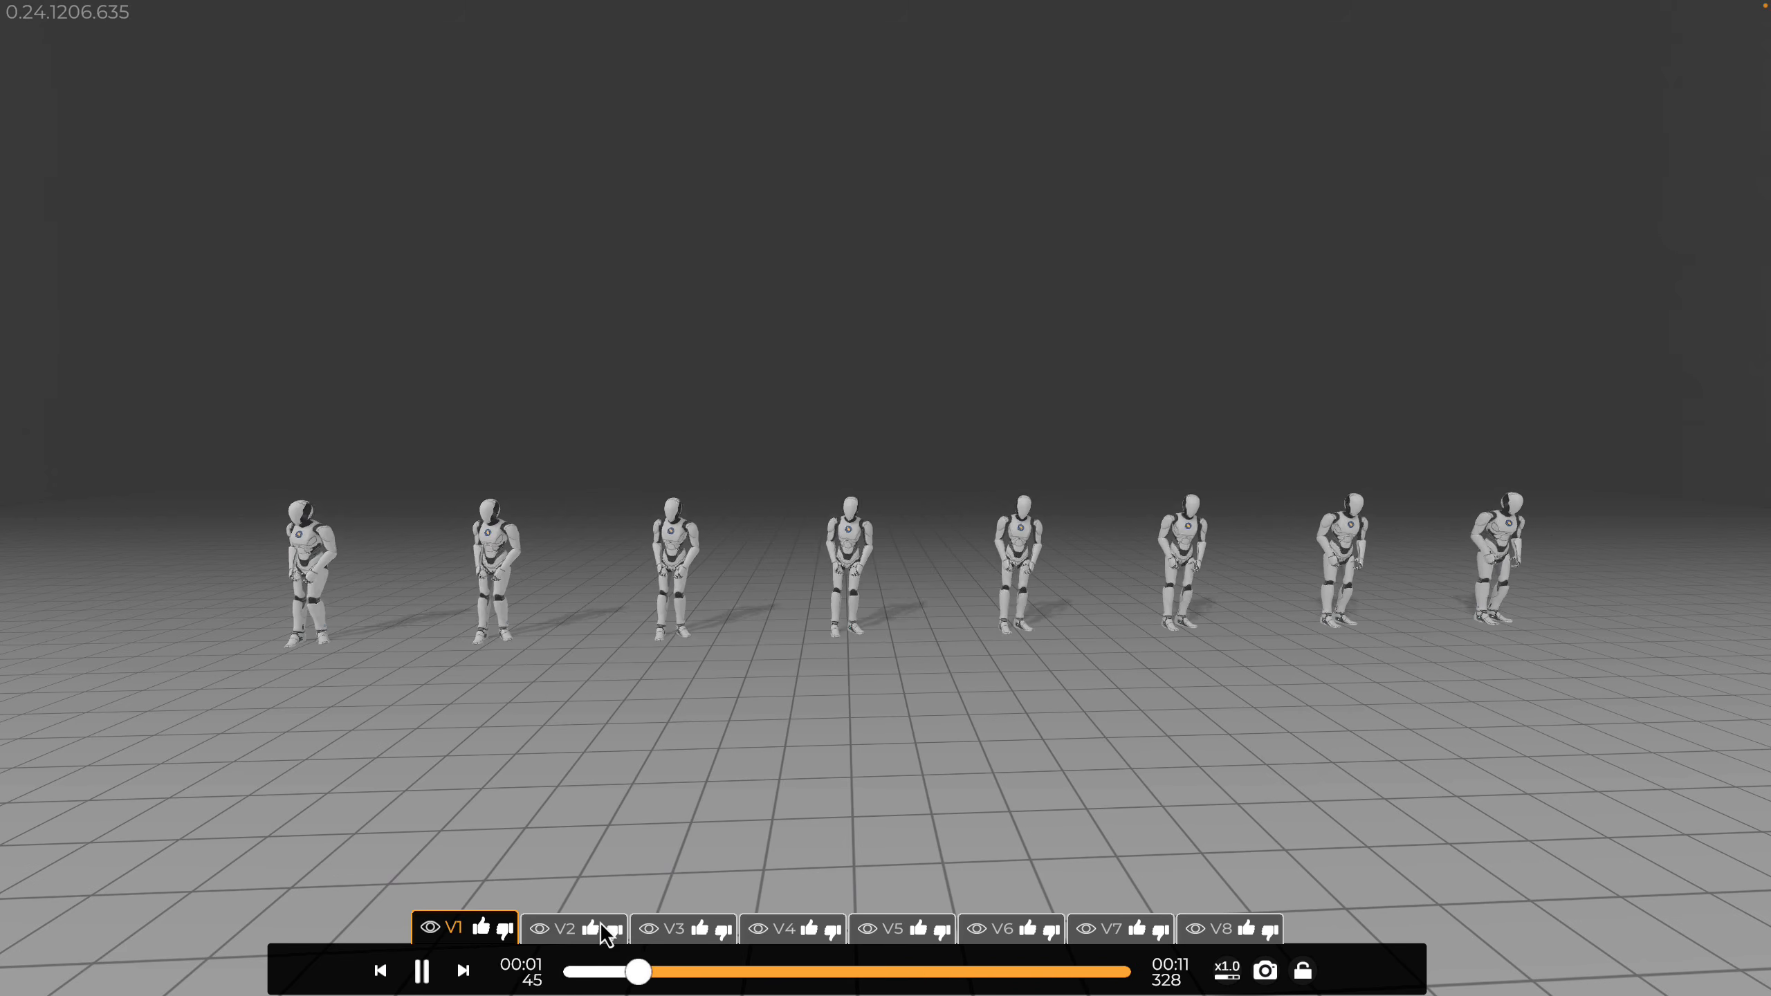
click(678, 972)
drag(682, 979, 1001, 984)
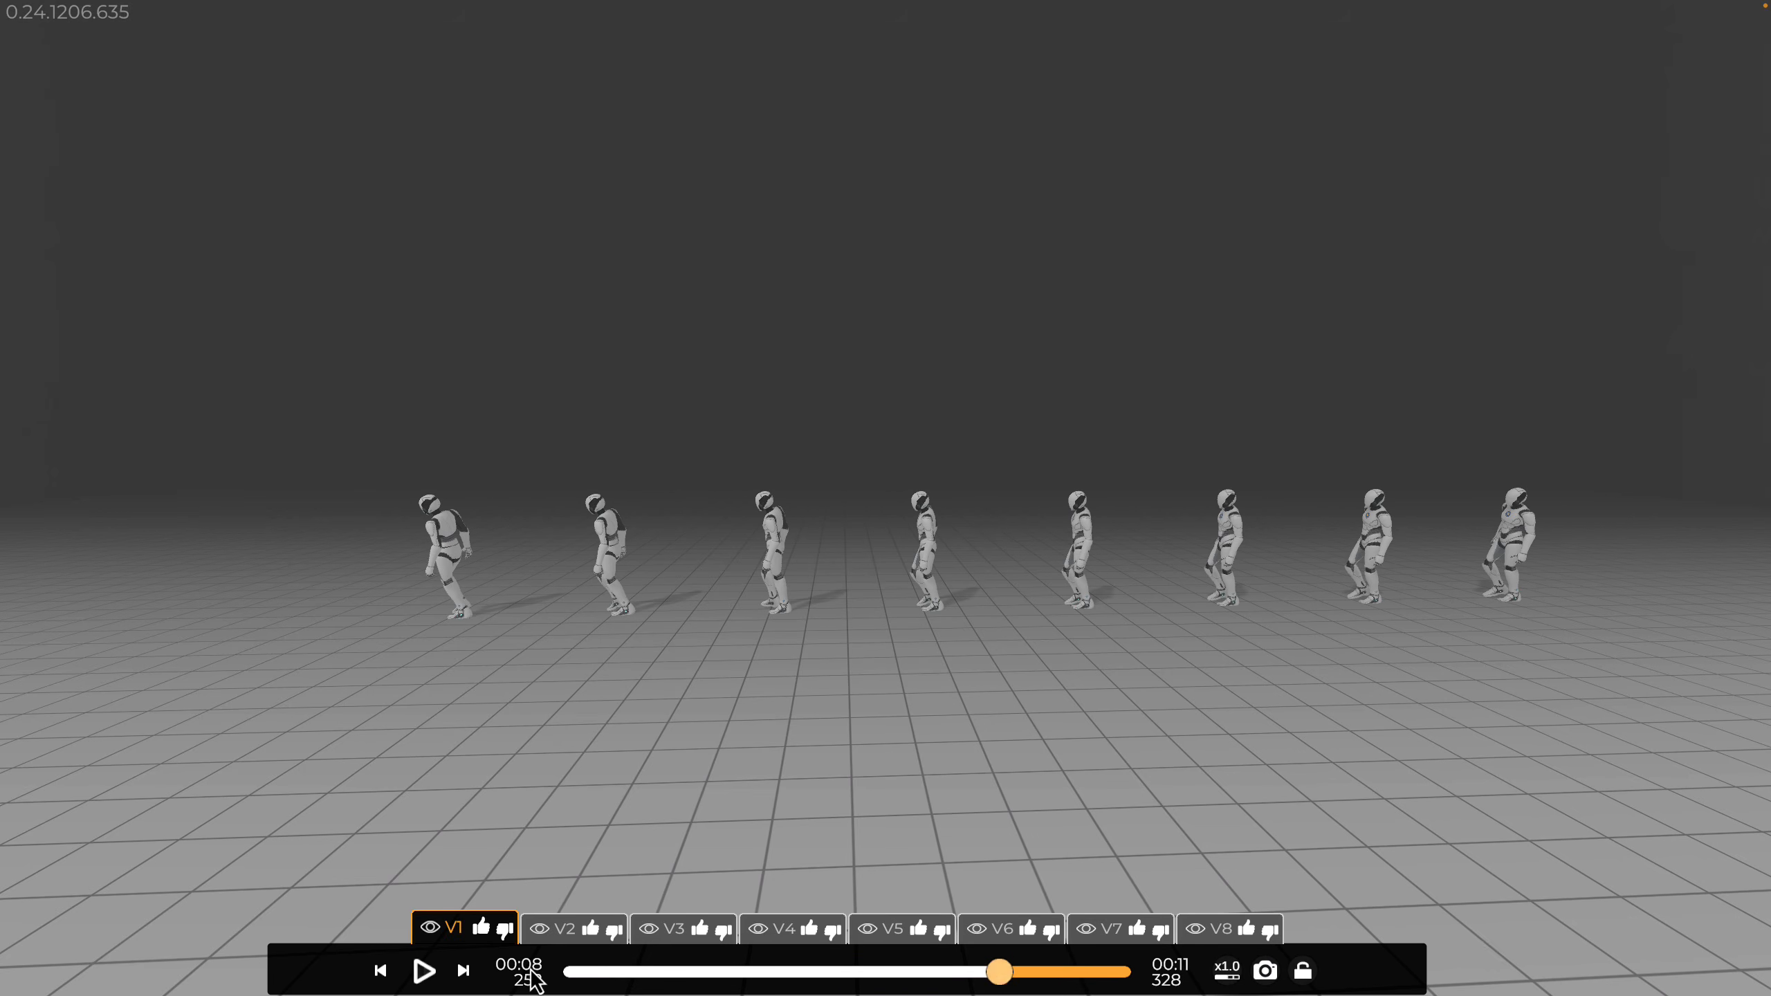
click(425, 971)
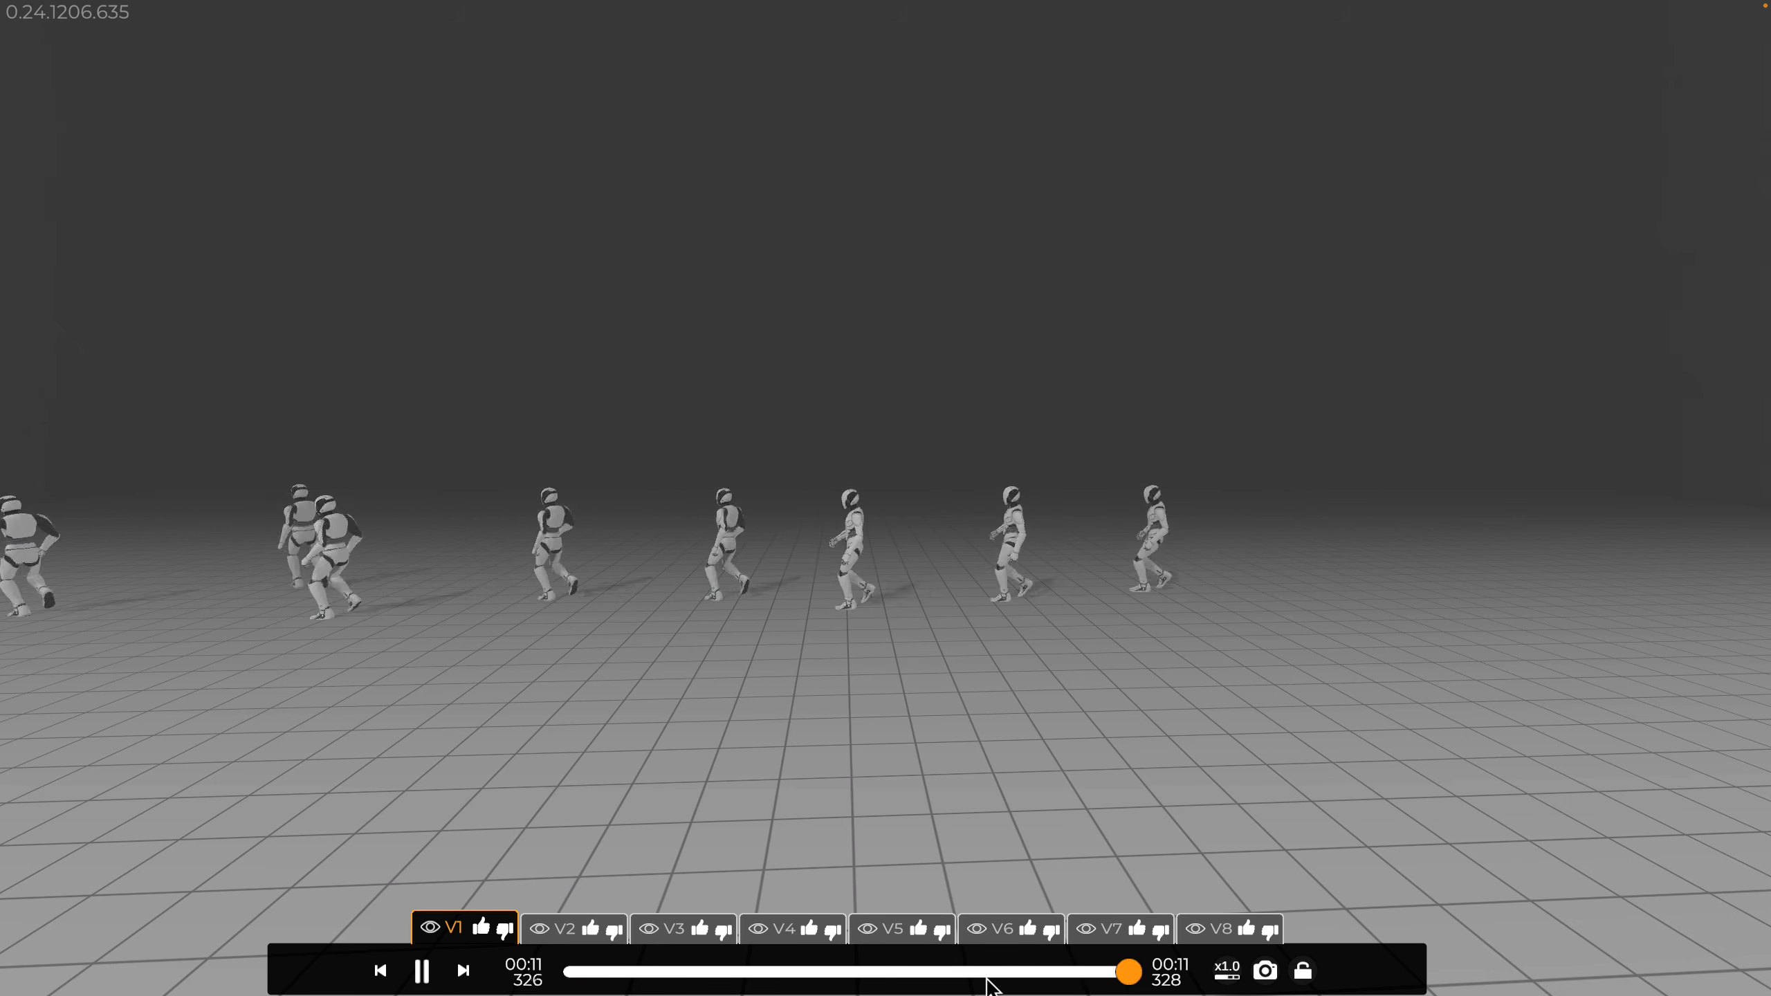
Select Variant 6 of the inpainted animation and hide the other variants to view it alone.
click(997, 930)
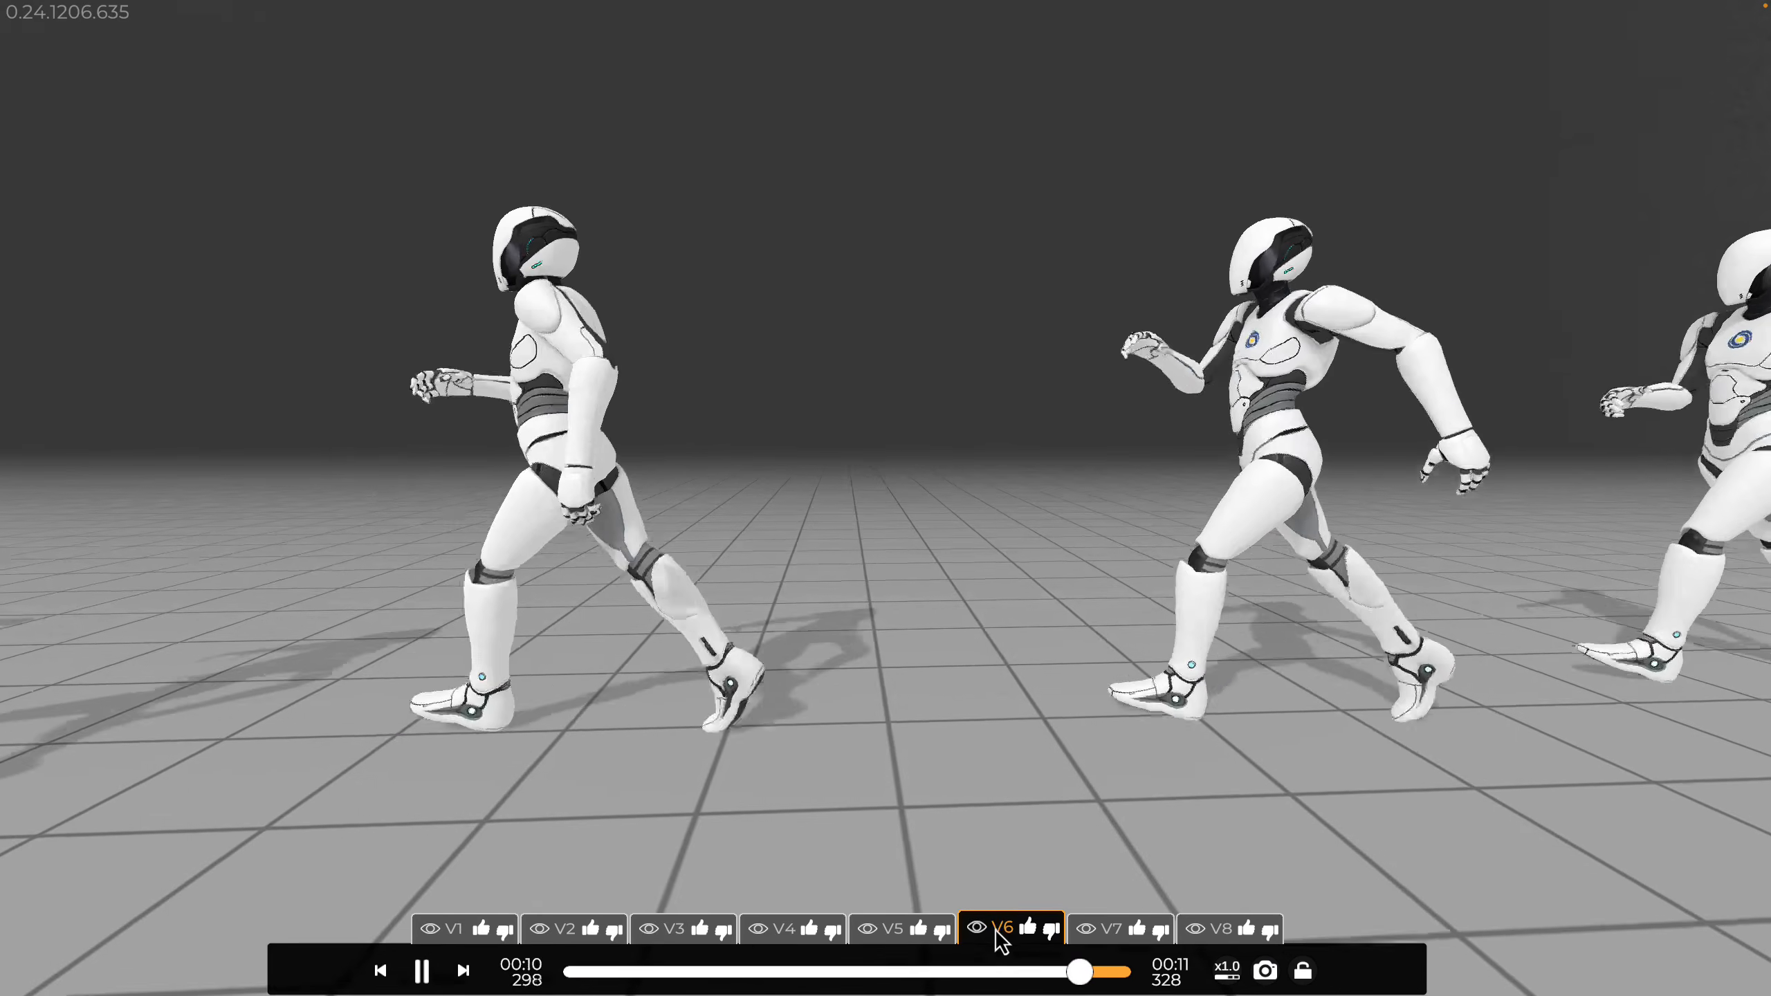
click(431, 930)
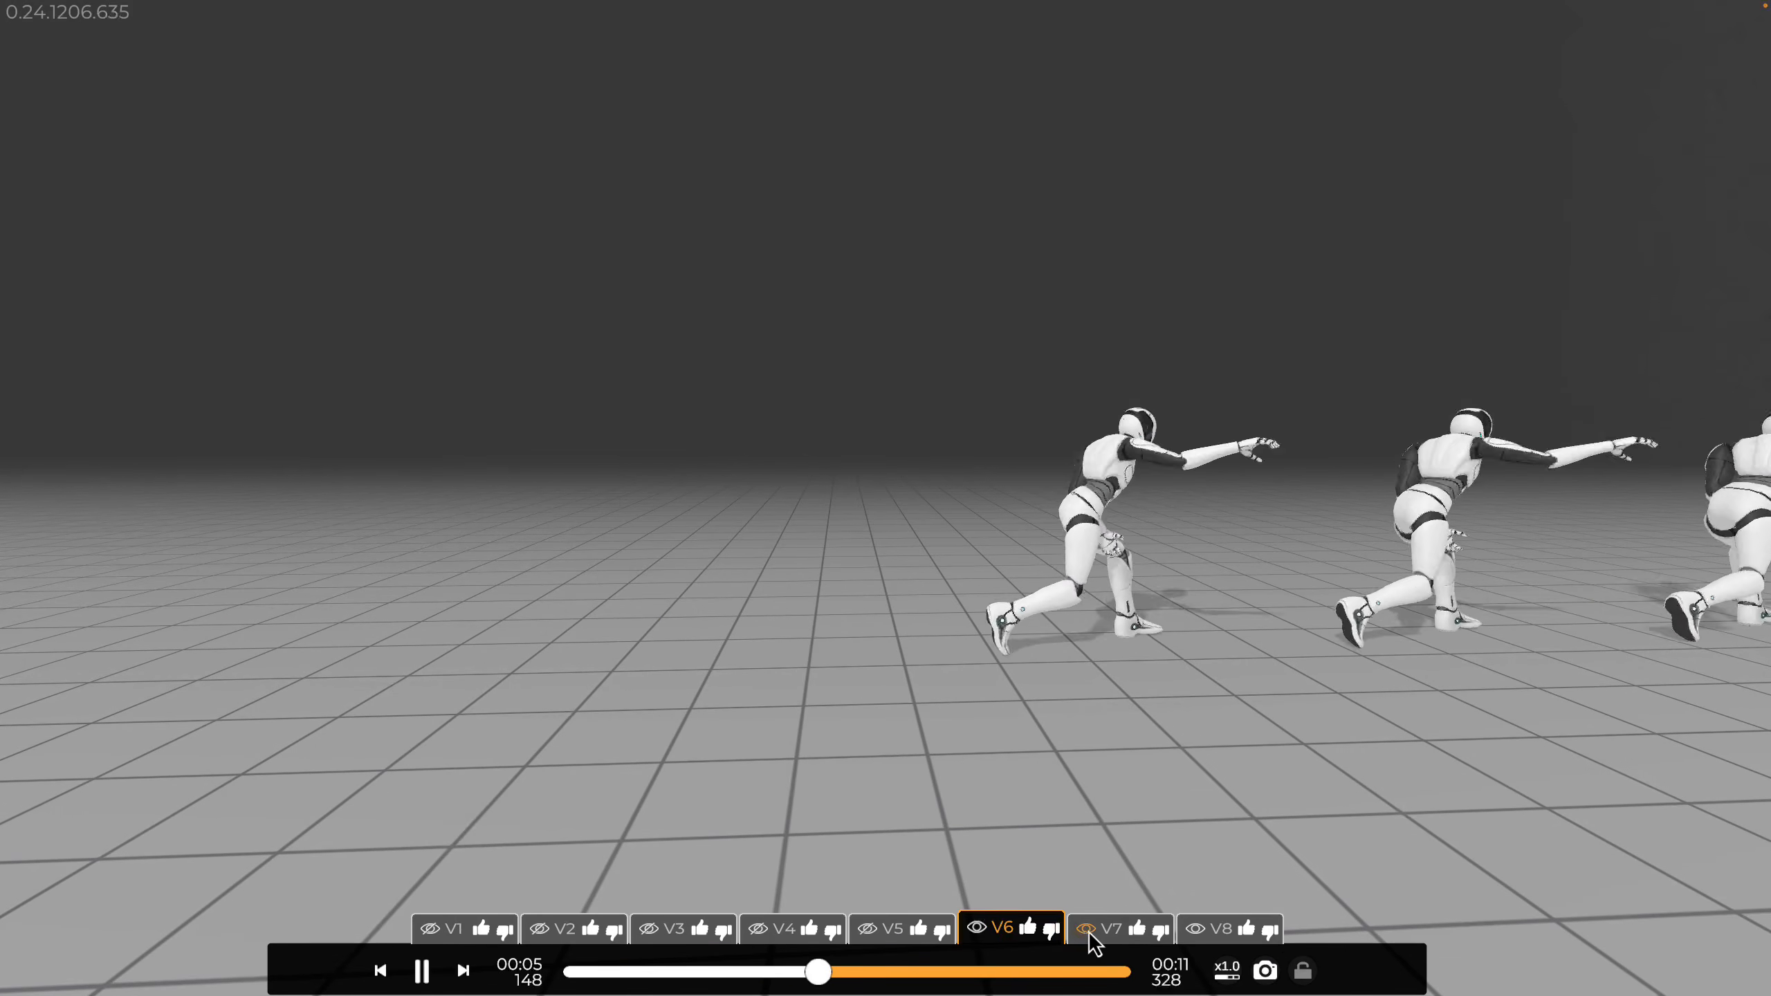
click(1087, 931)
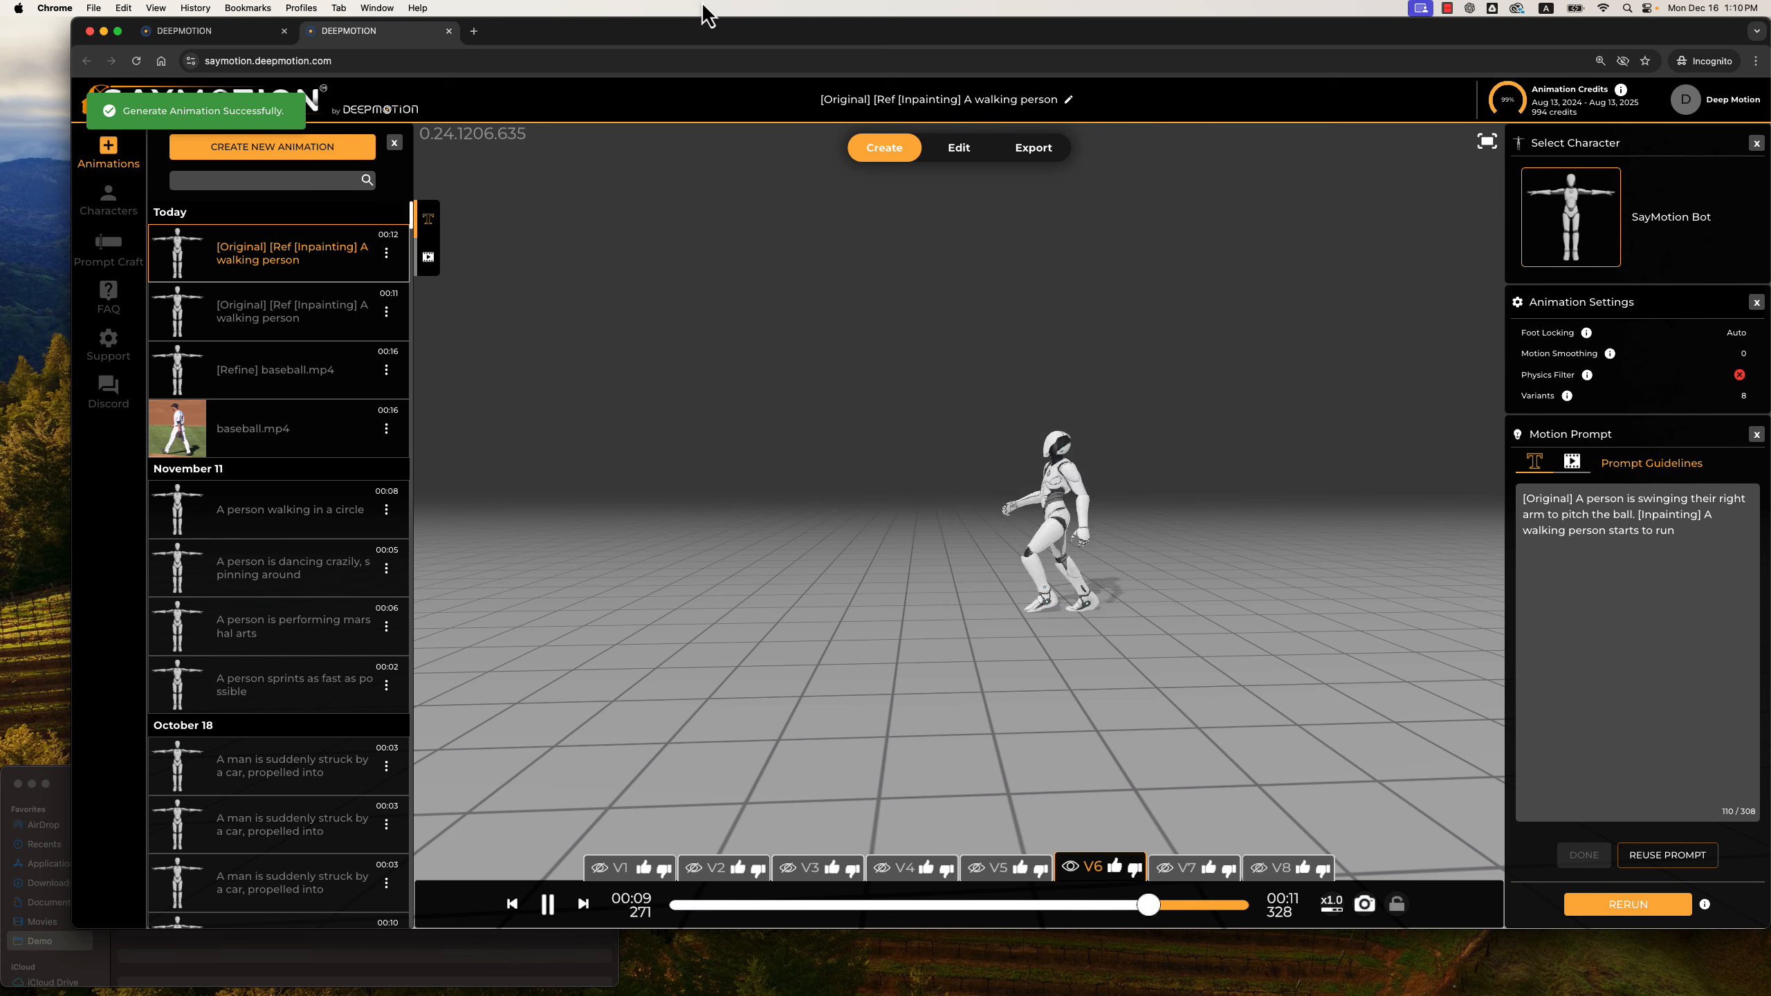
Switch back to Animate 3D, start a new single-person 3D animation and add the shaolin.mp4 video from the Demo folder.
drag(593, 32, 772, 65)
click(427, 57)
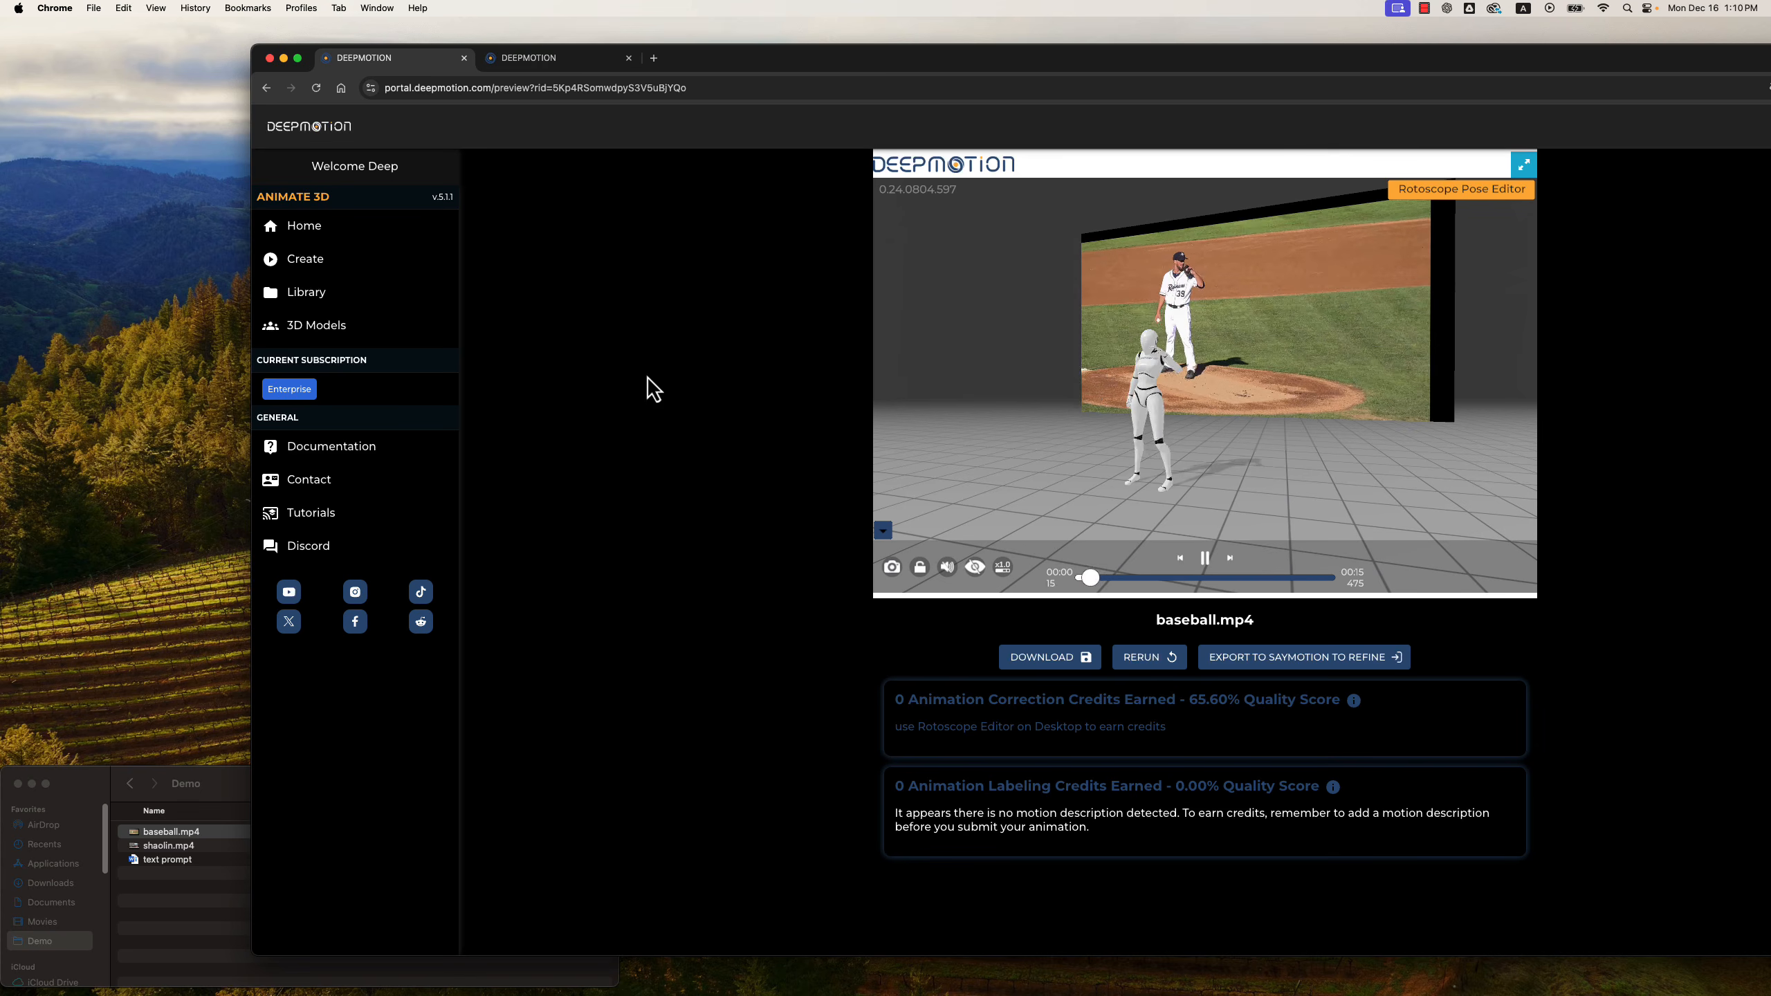
click(315, 272)
click(202, 787)
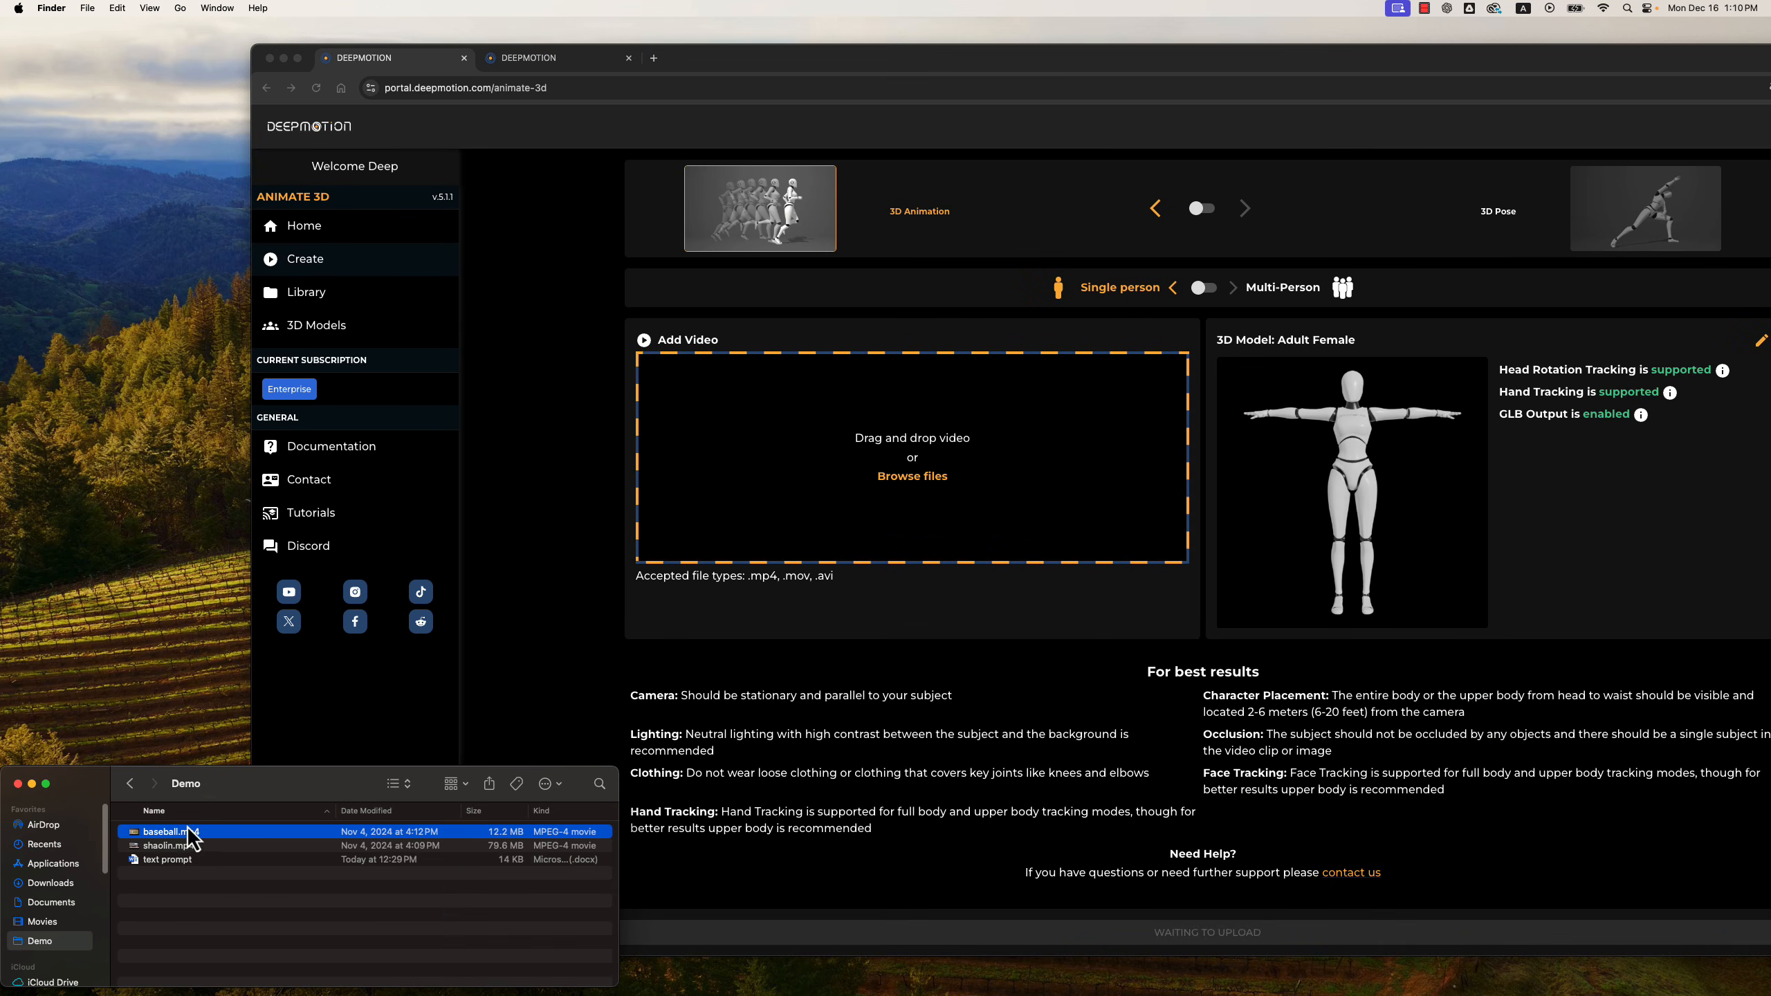
click(180, 850)
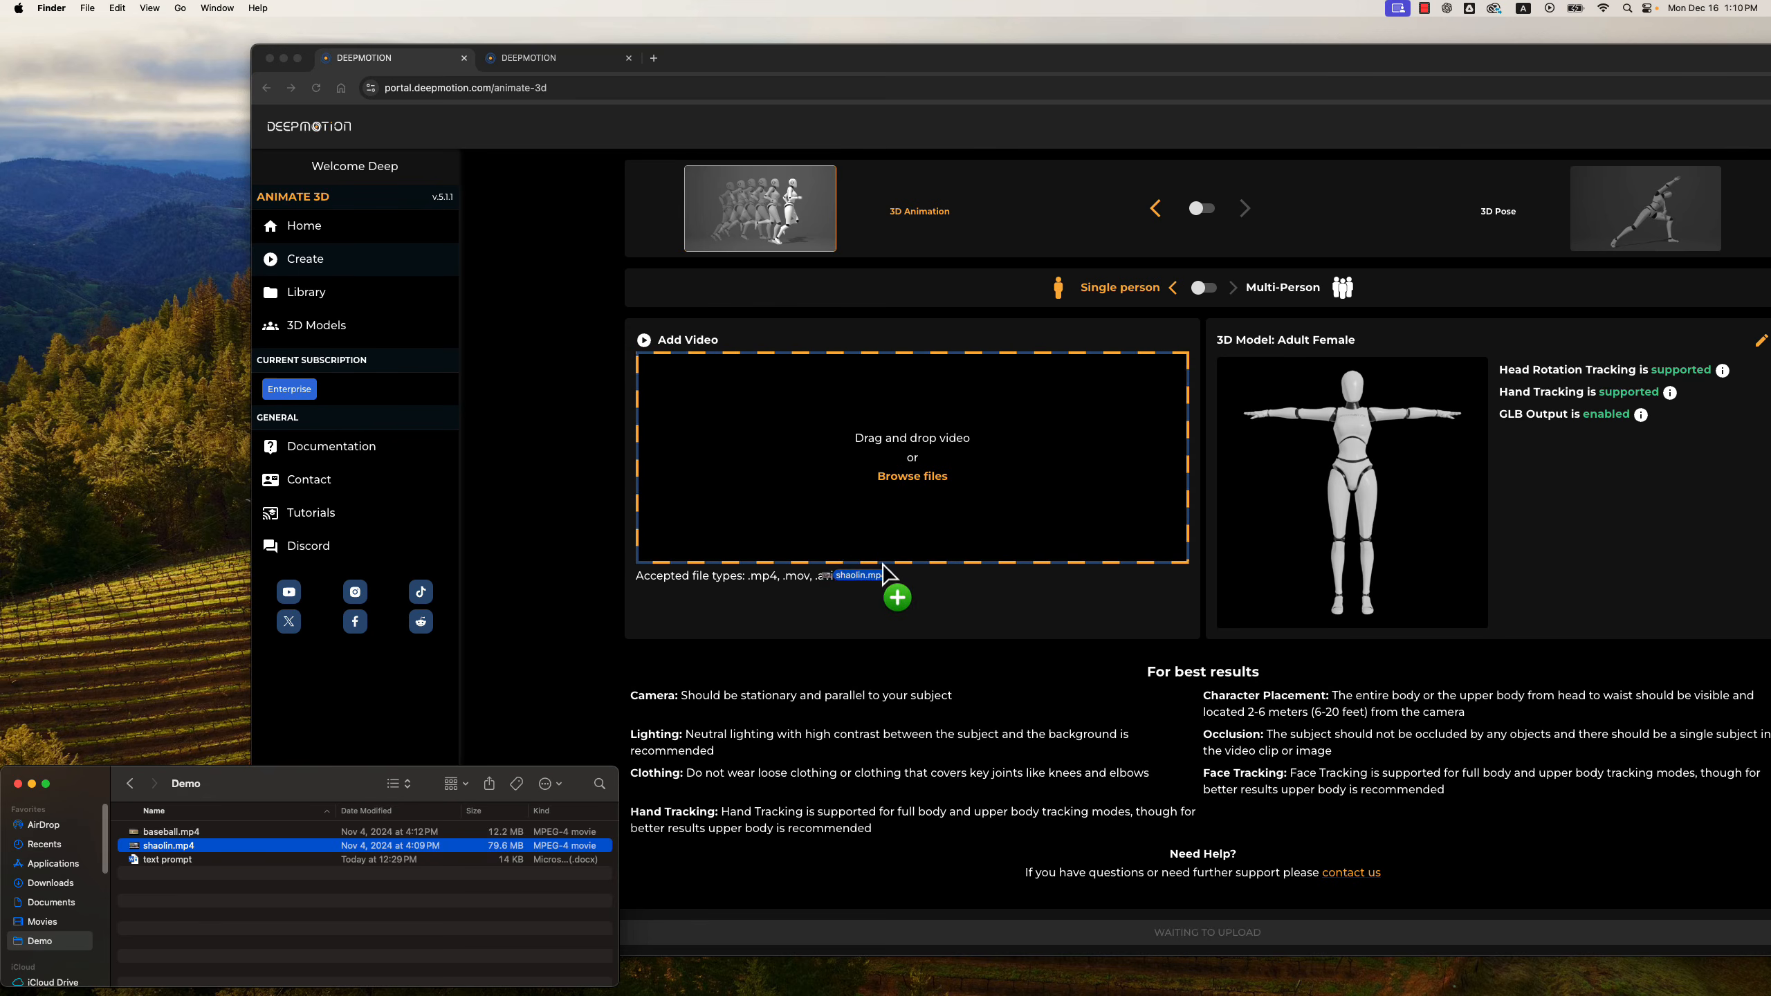
drag(974, 444, 976, 445)
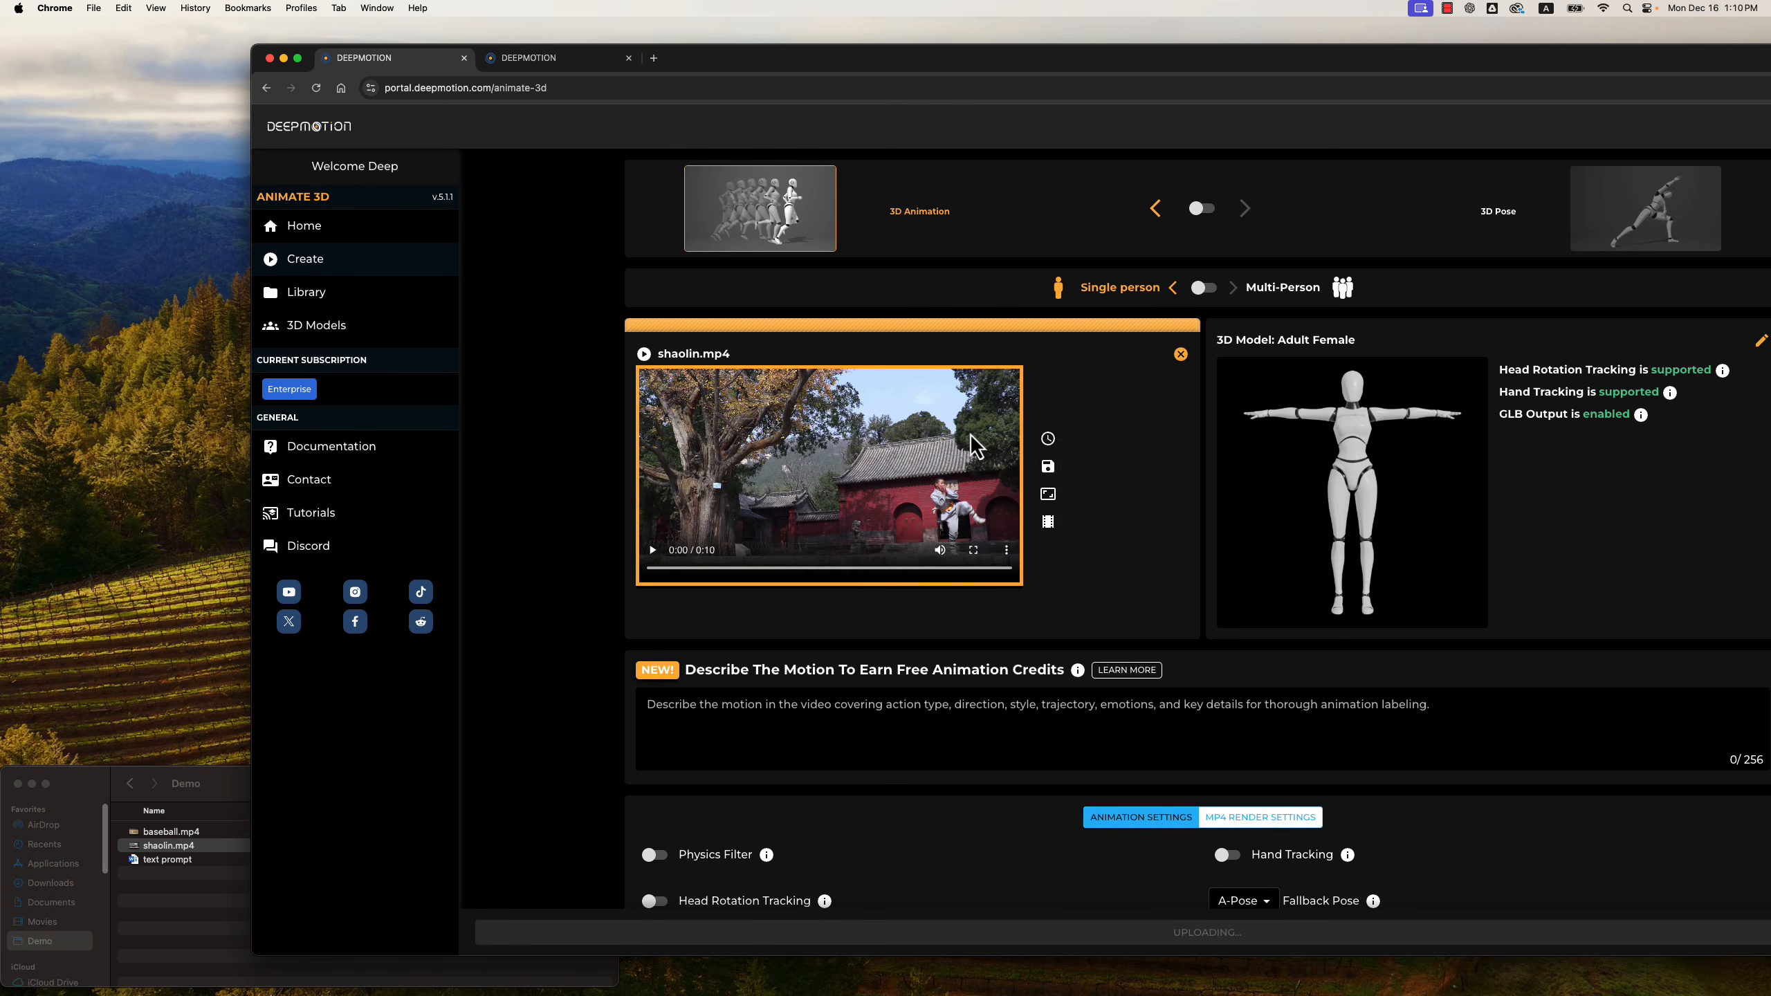
Apply the Child character as the 3D model for shaolin.mp4 and create the animation.
click(1759, 344)
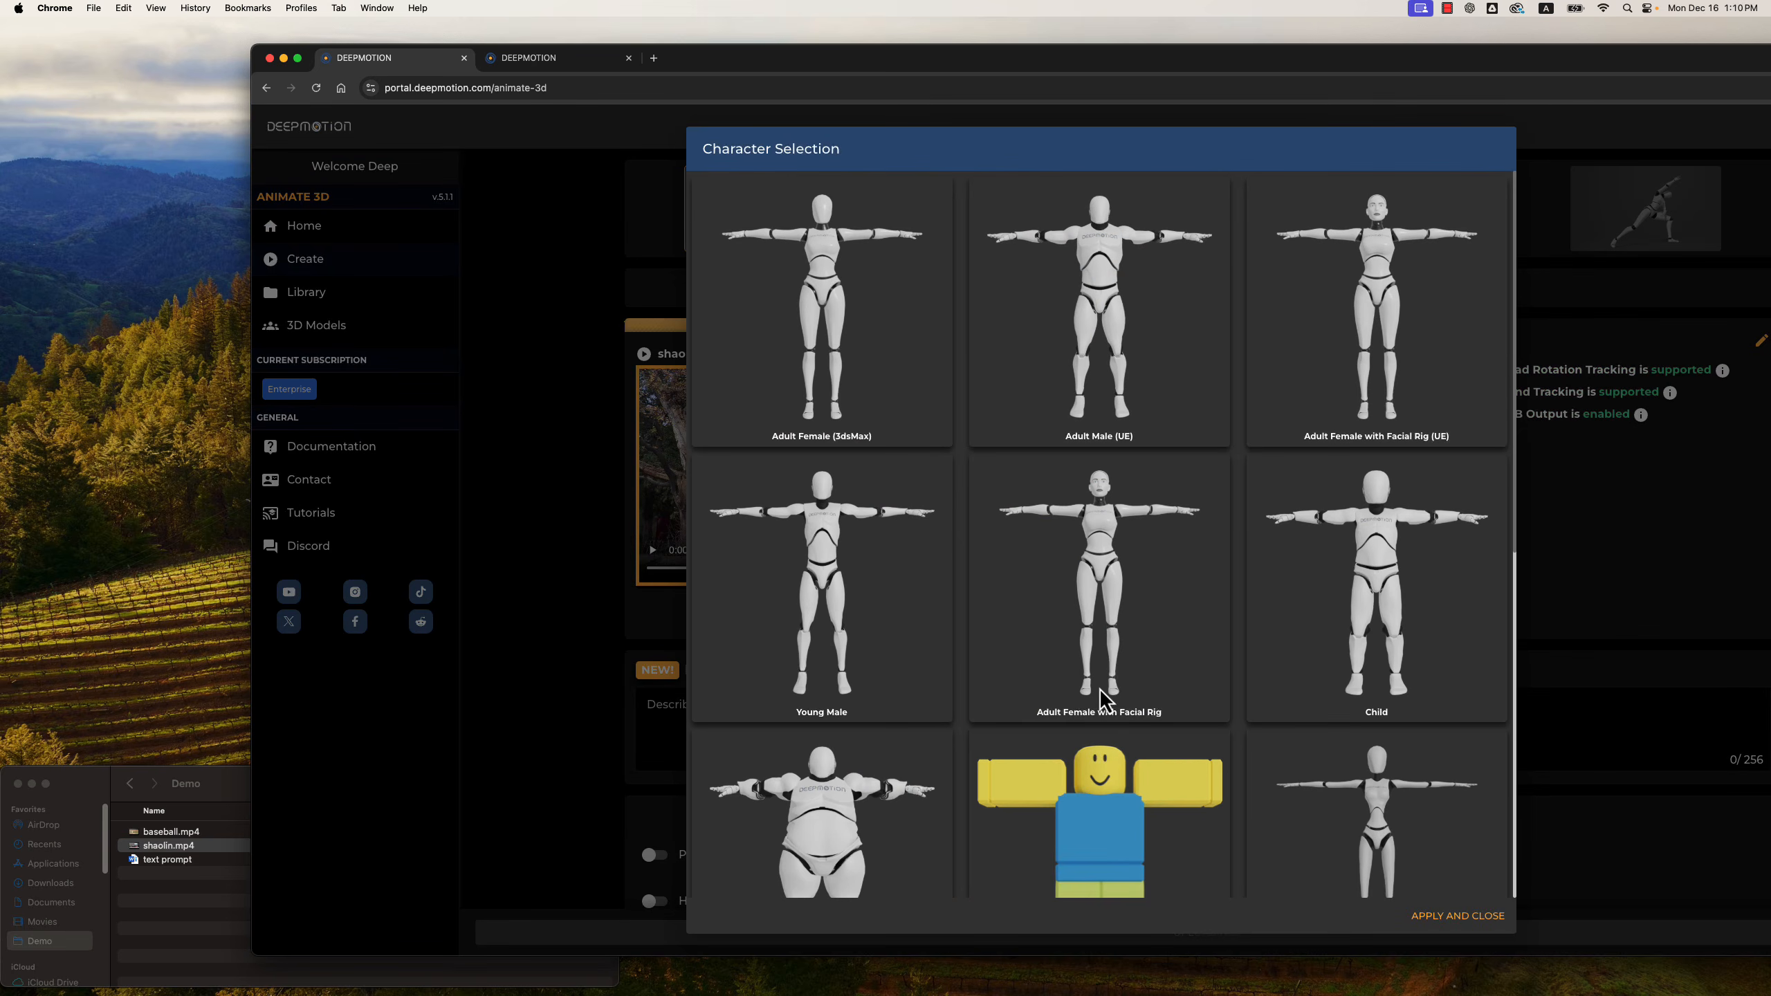
scroll(1086, 598, down, 3)
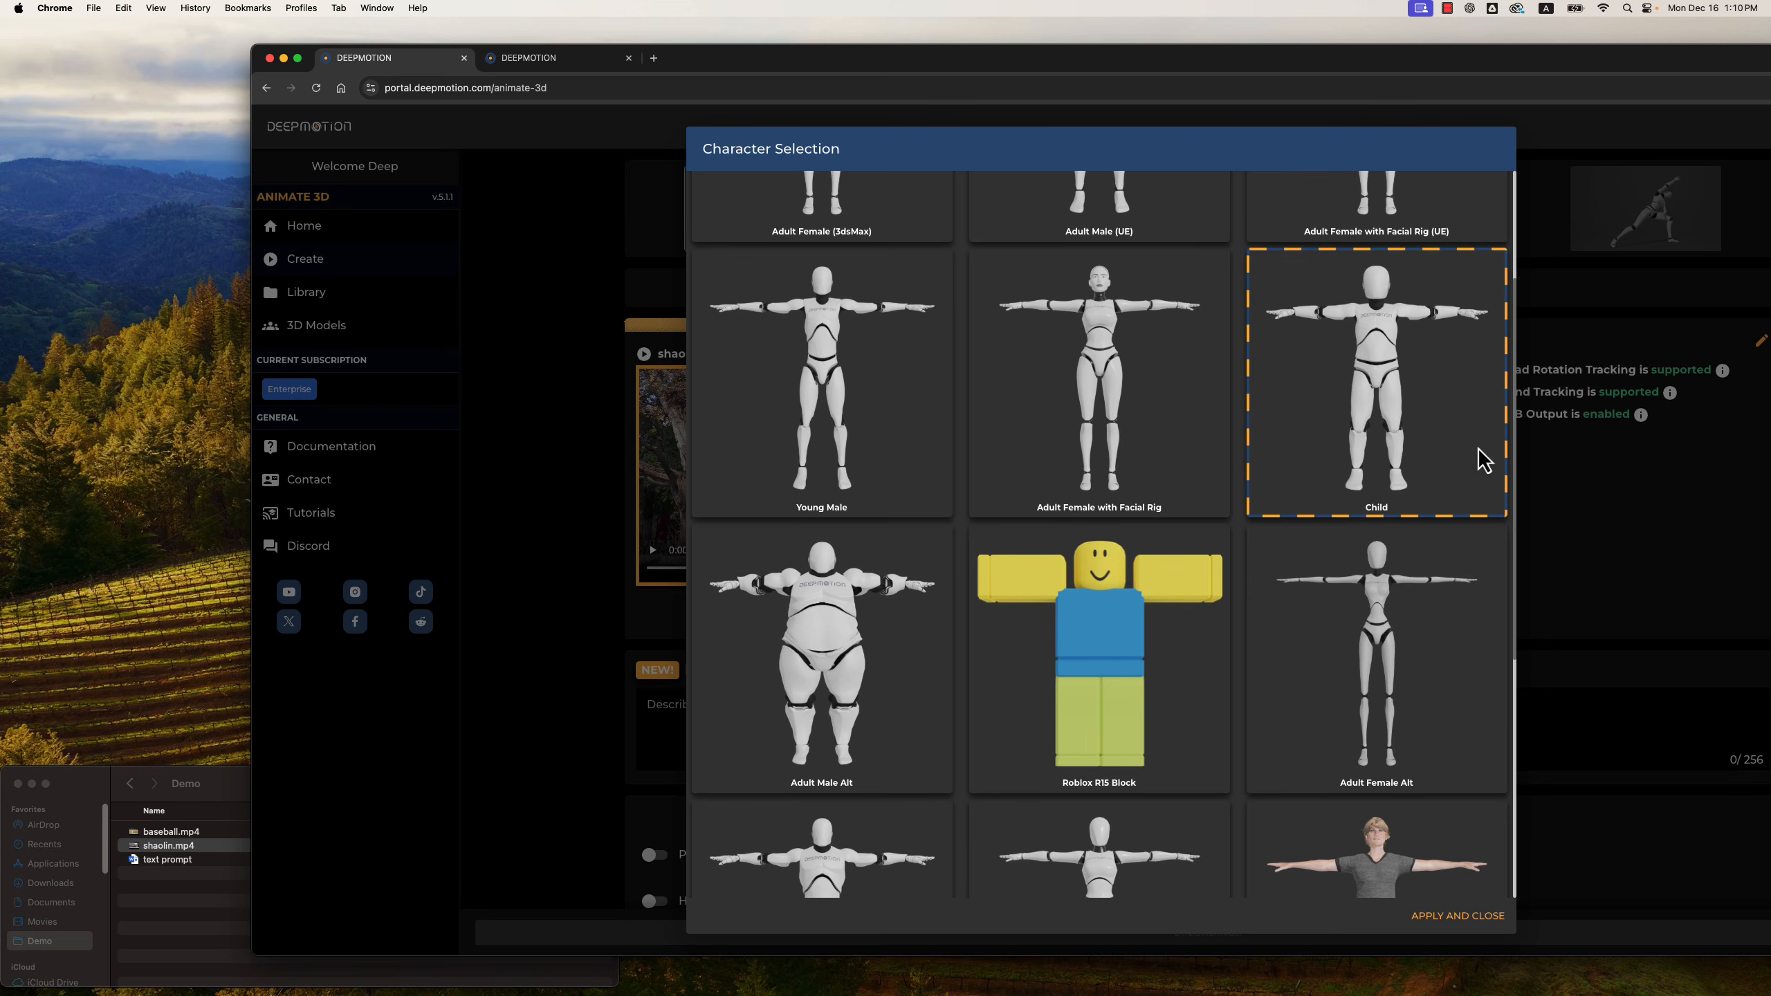
click(1475, 916)
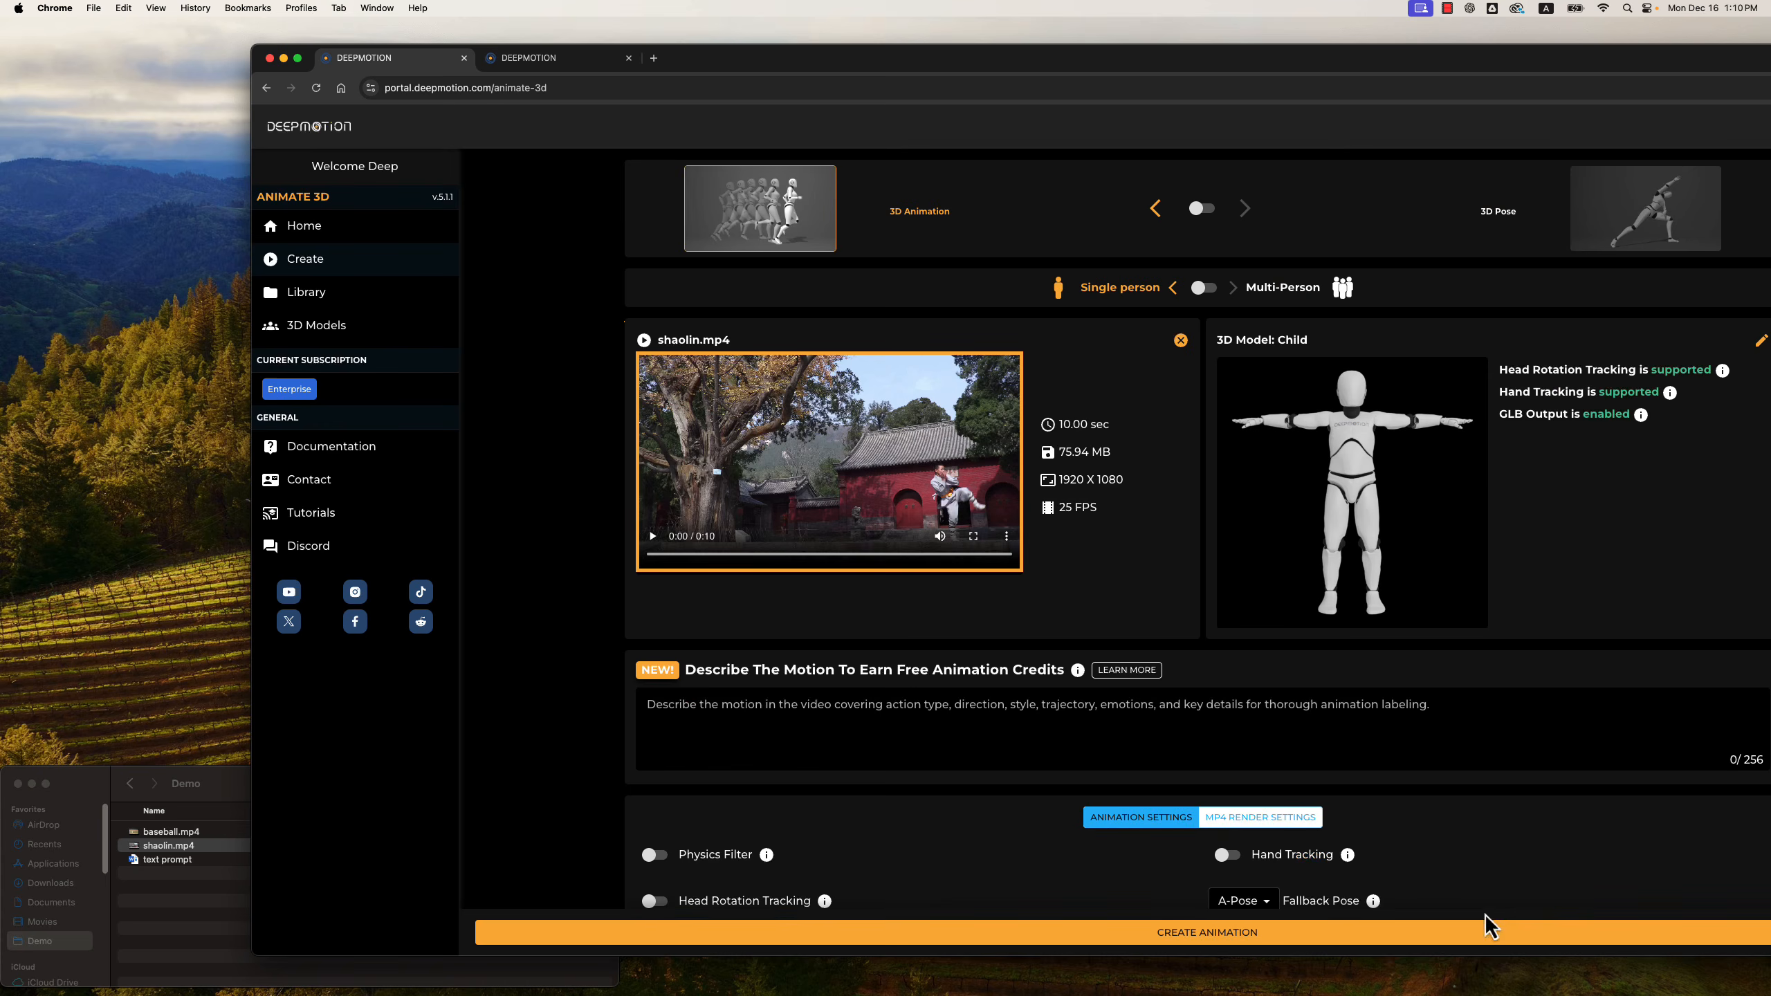
click(1224, 939)
click(1247, 919)
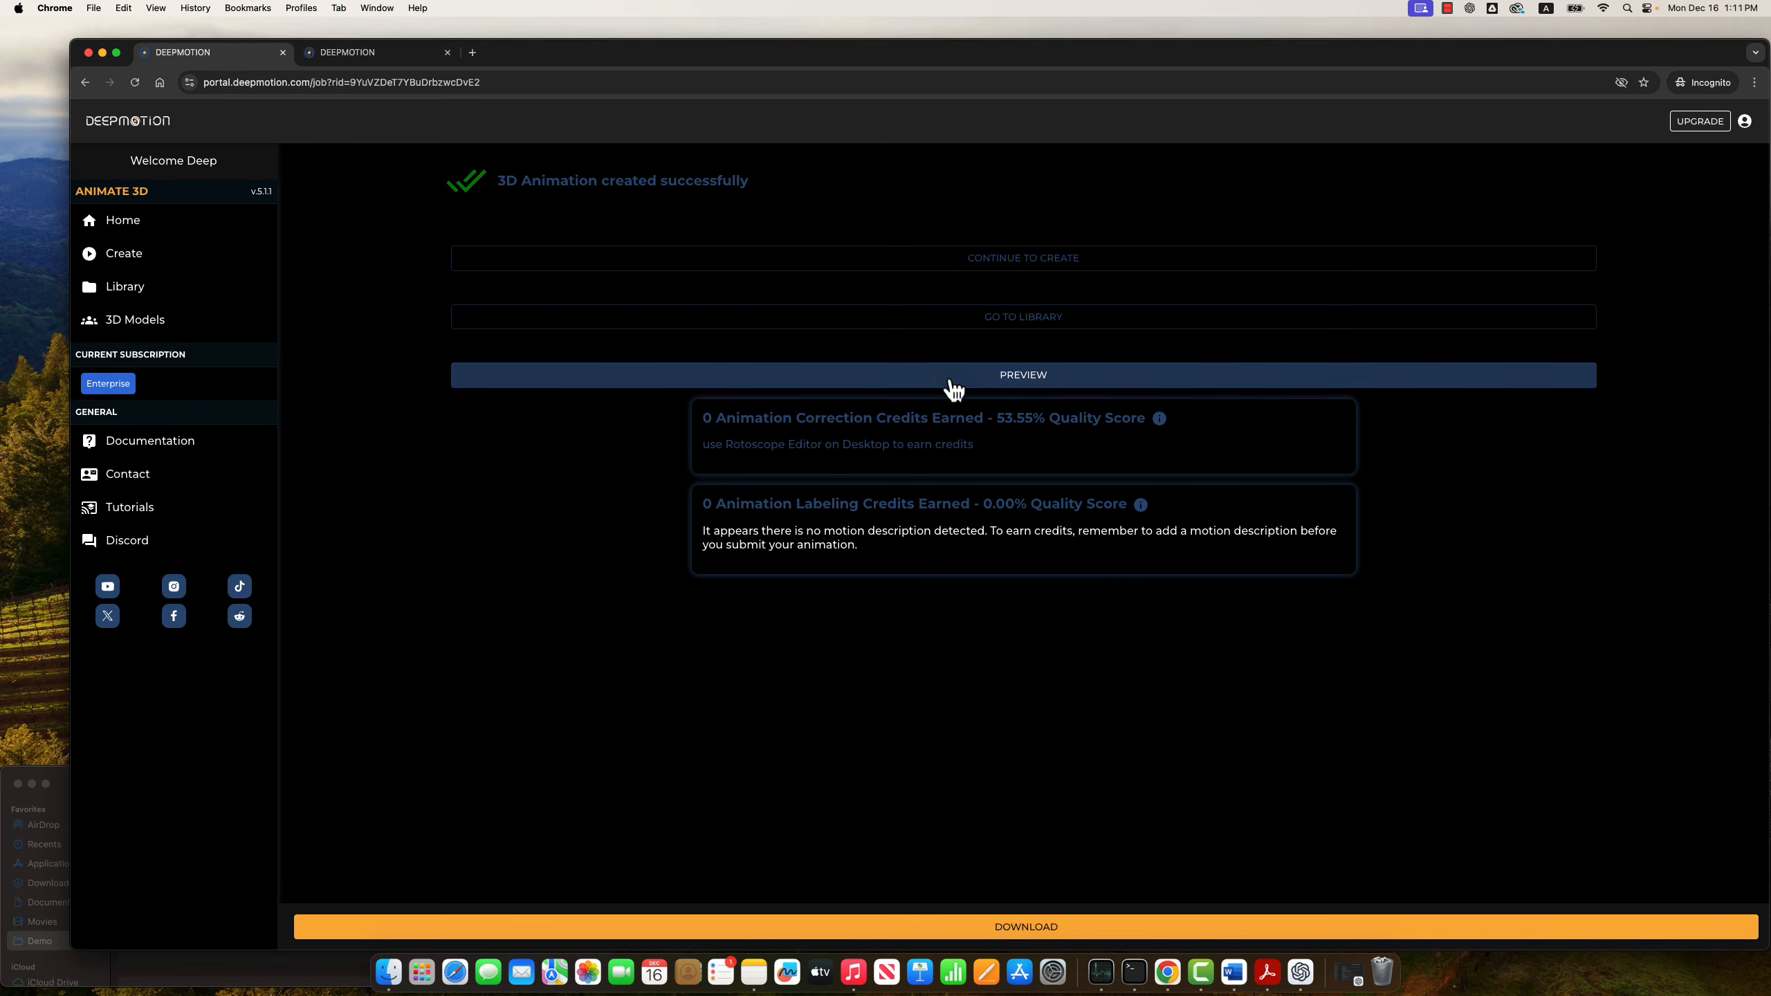
Preview the shaolin.mp4 animation in full screen and compare the character's motion with the source video.
click(972, 391)
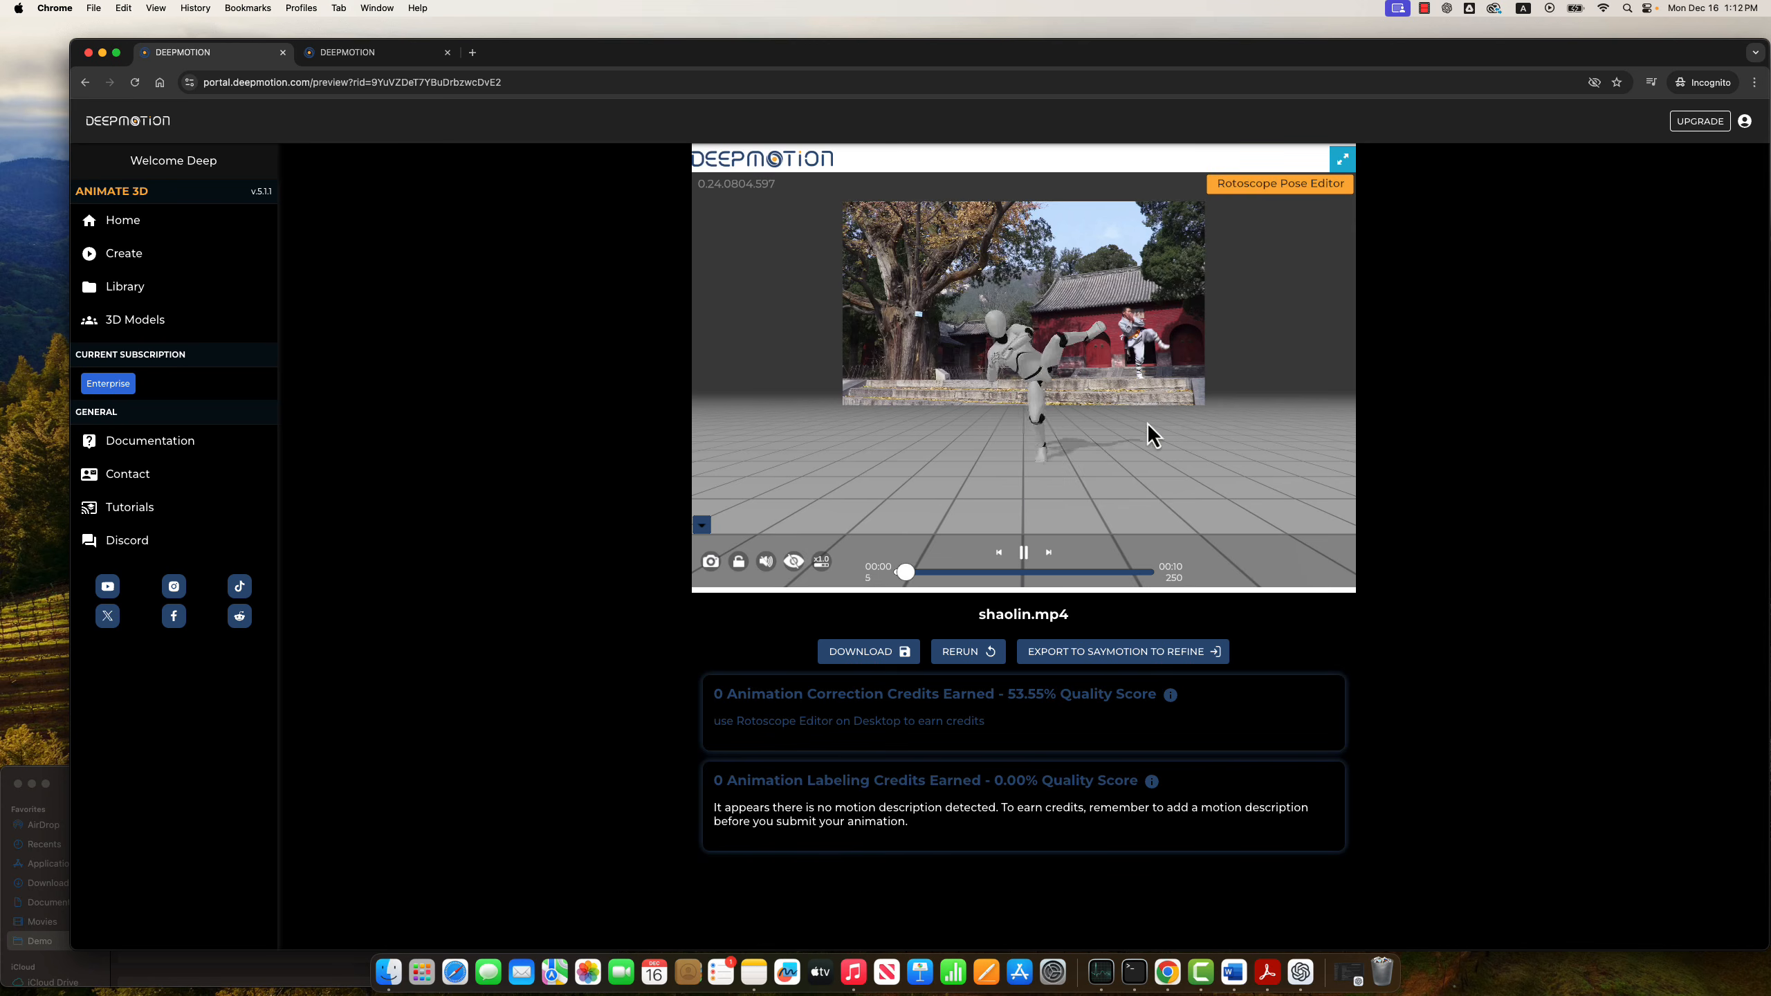
click(1345, 161)
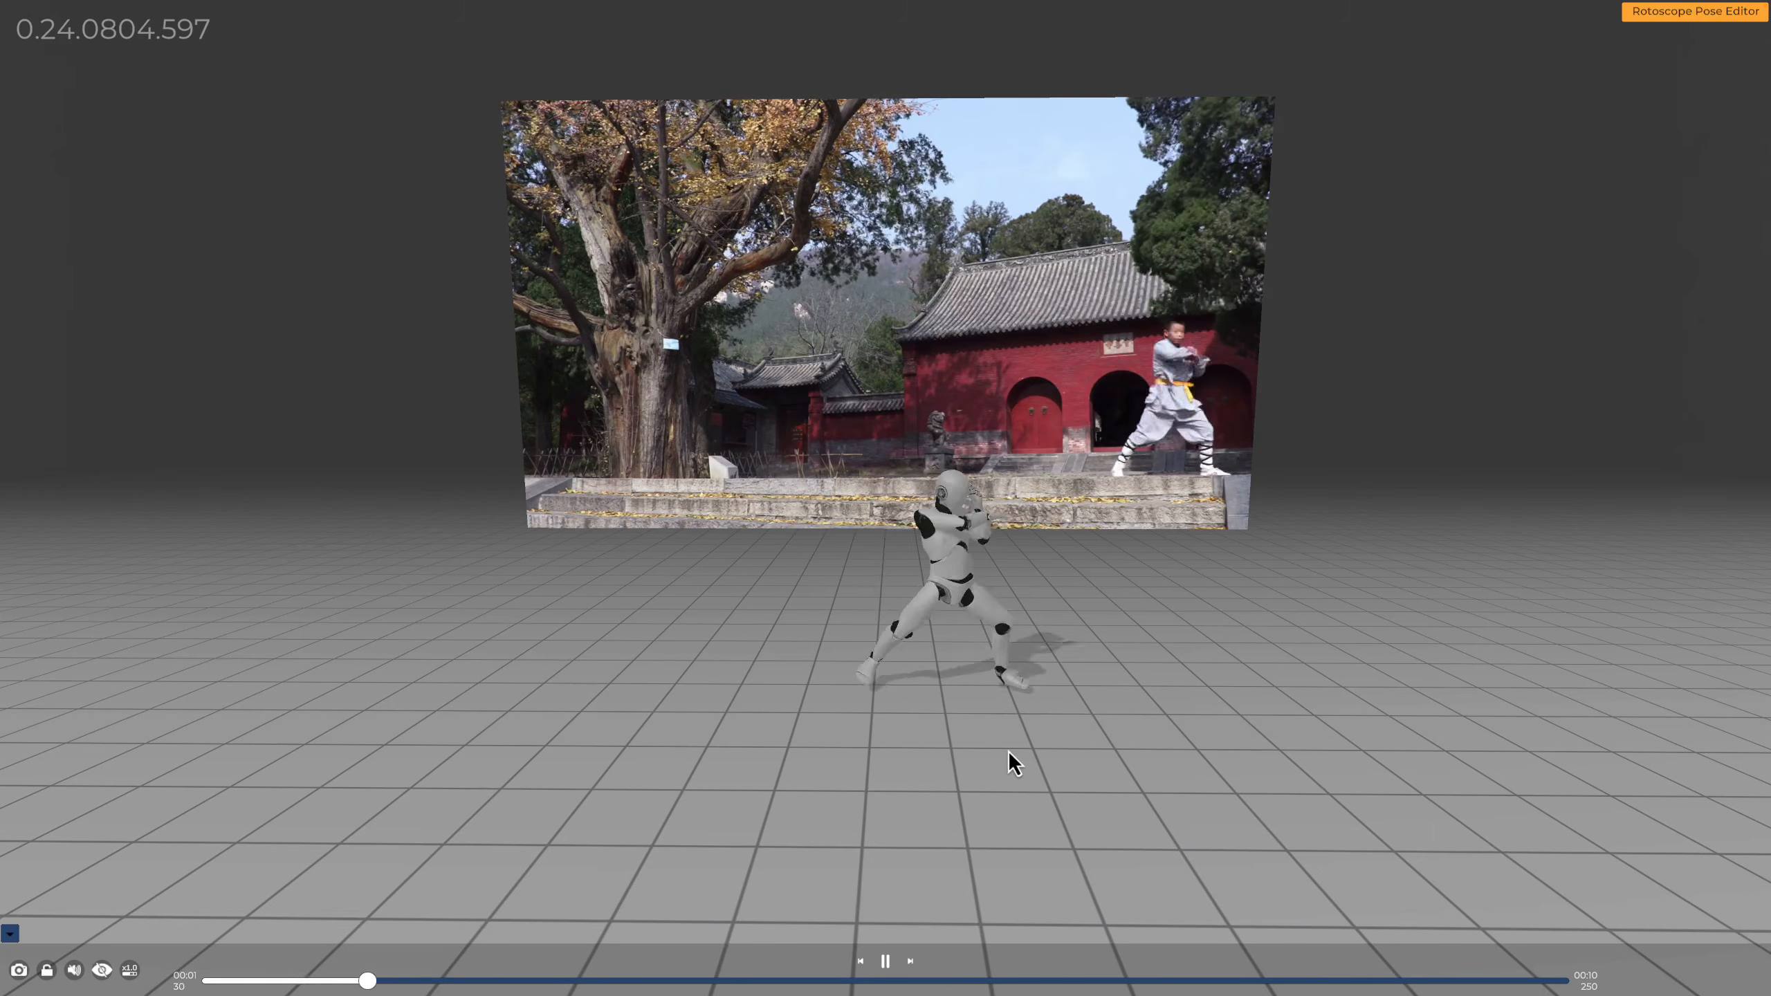
scroll(1060, 667, up, 3)
drag(1066, 704, 1084, 771)
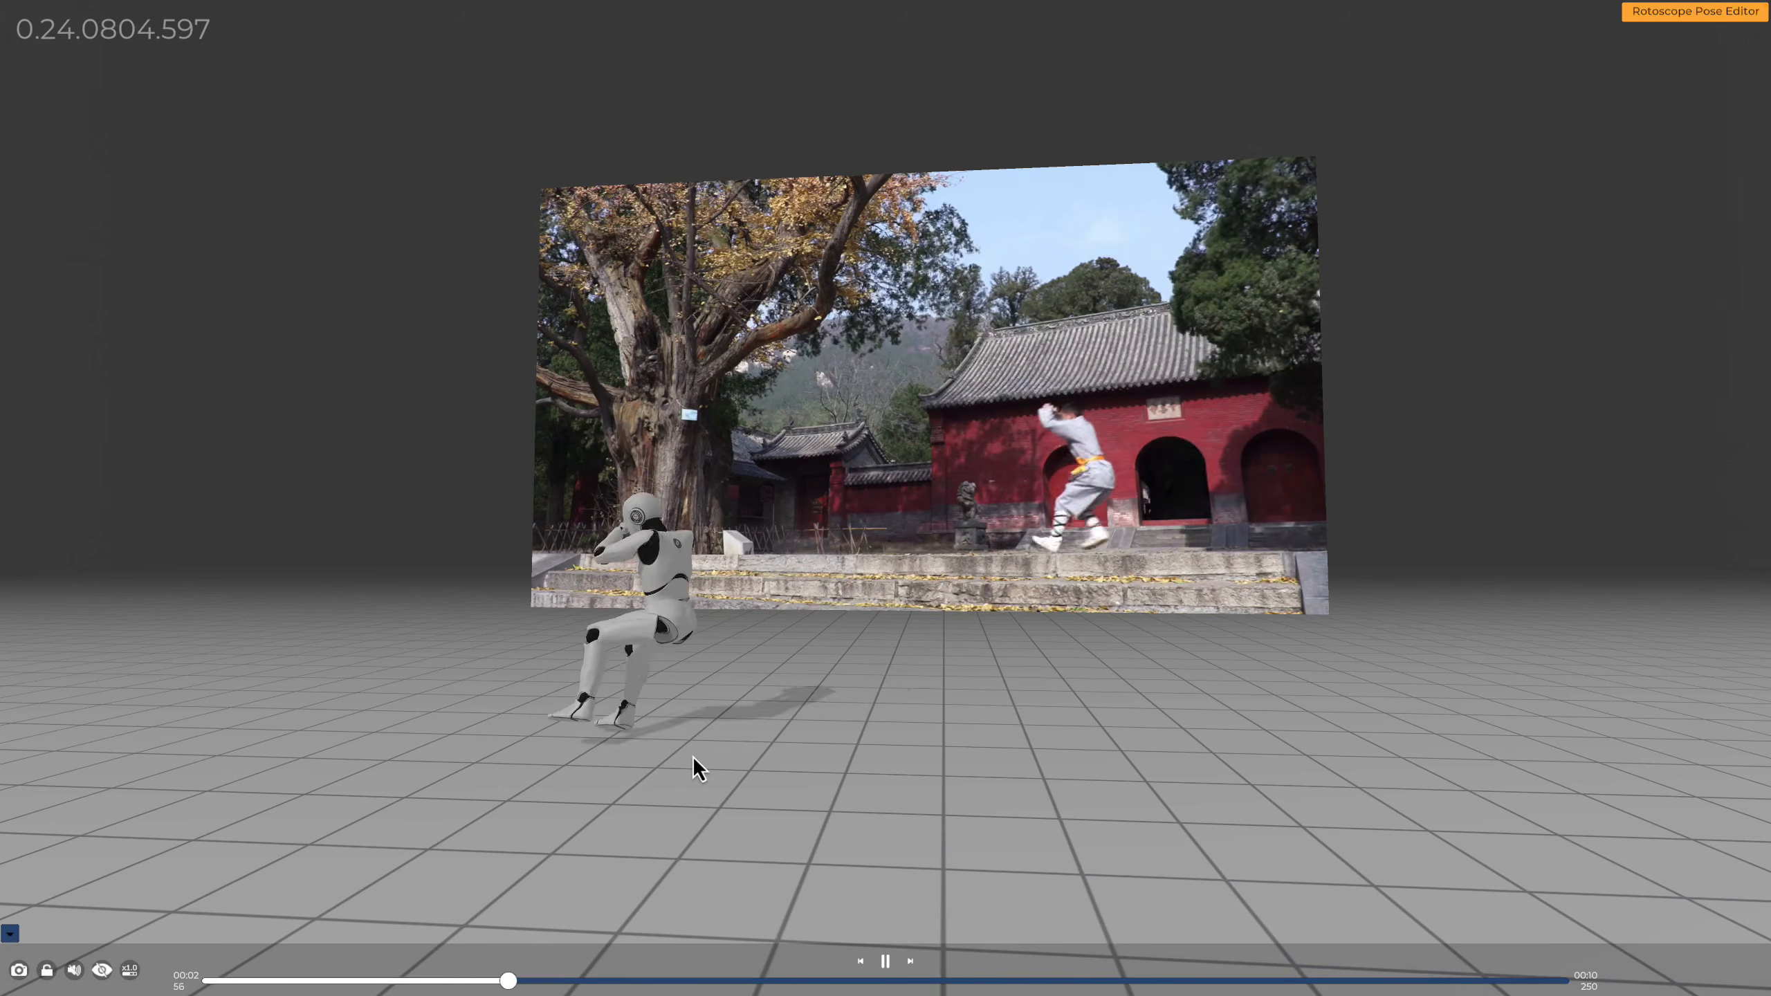
key(Escape)
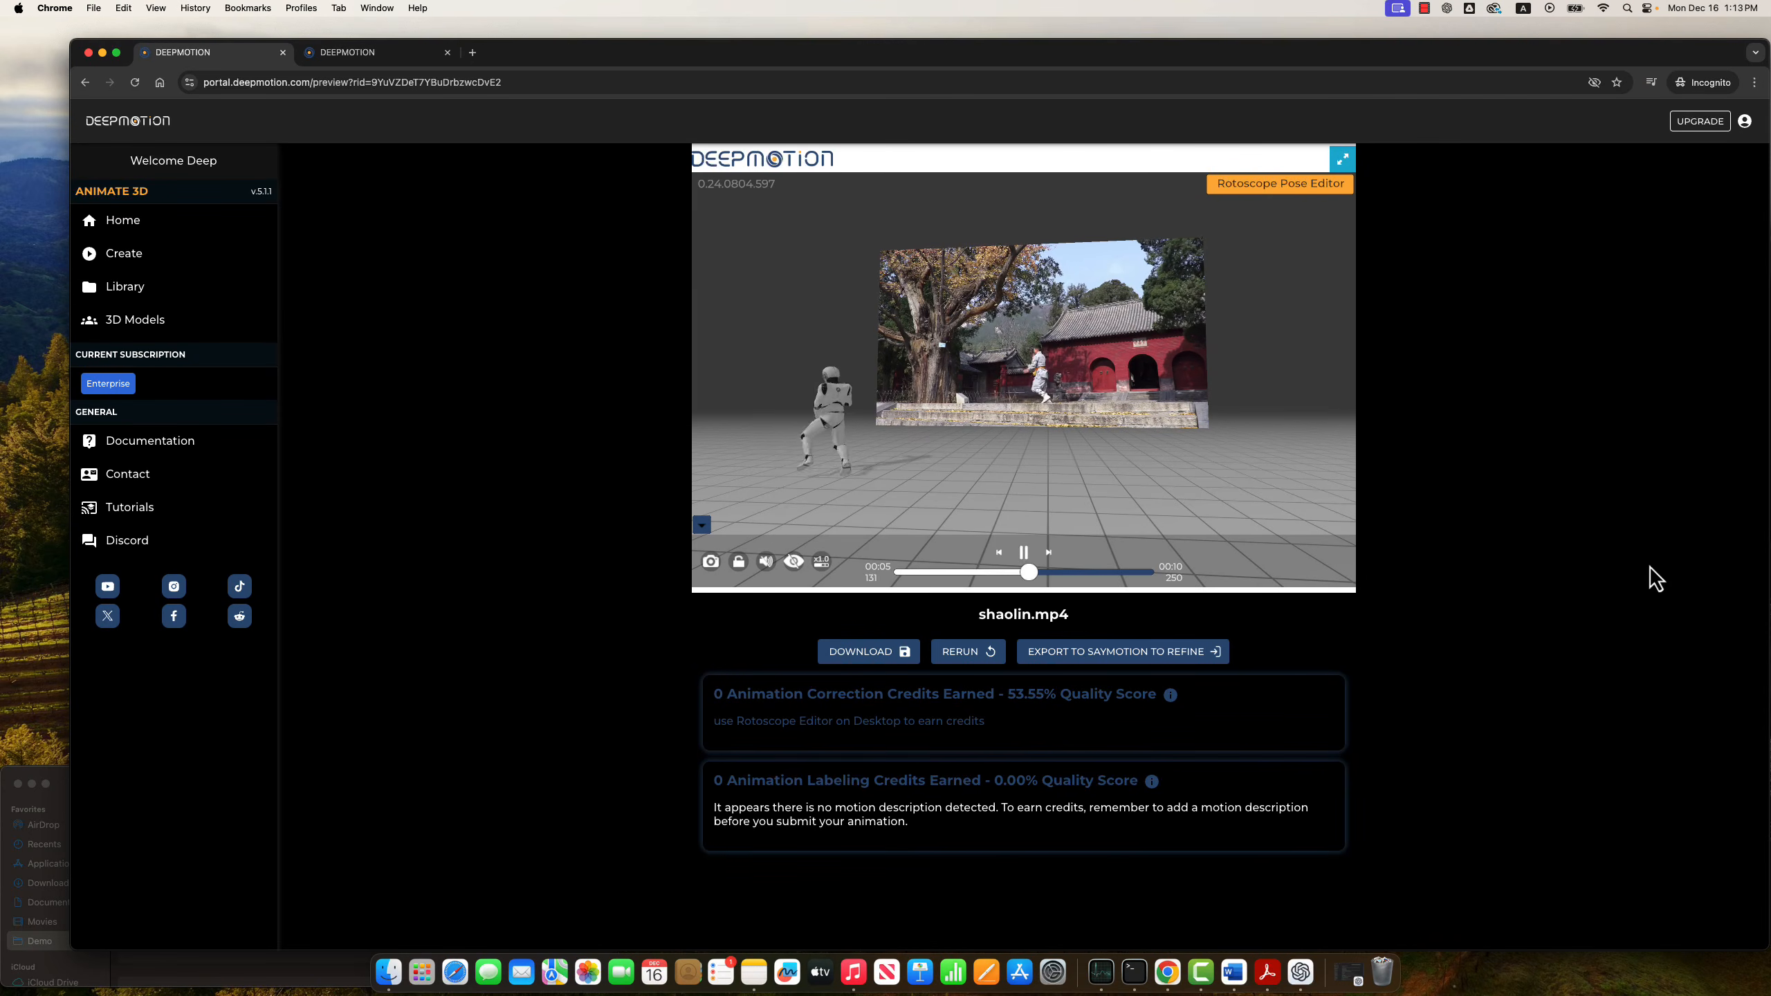
Export the shaolin.mp4 animation to SayMotion for refinement and look over the imported motion.
click(1163, 668)
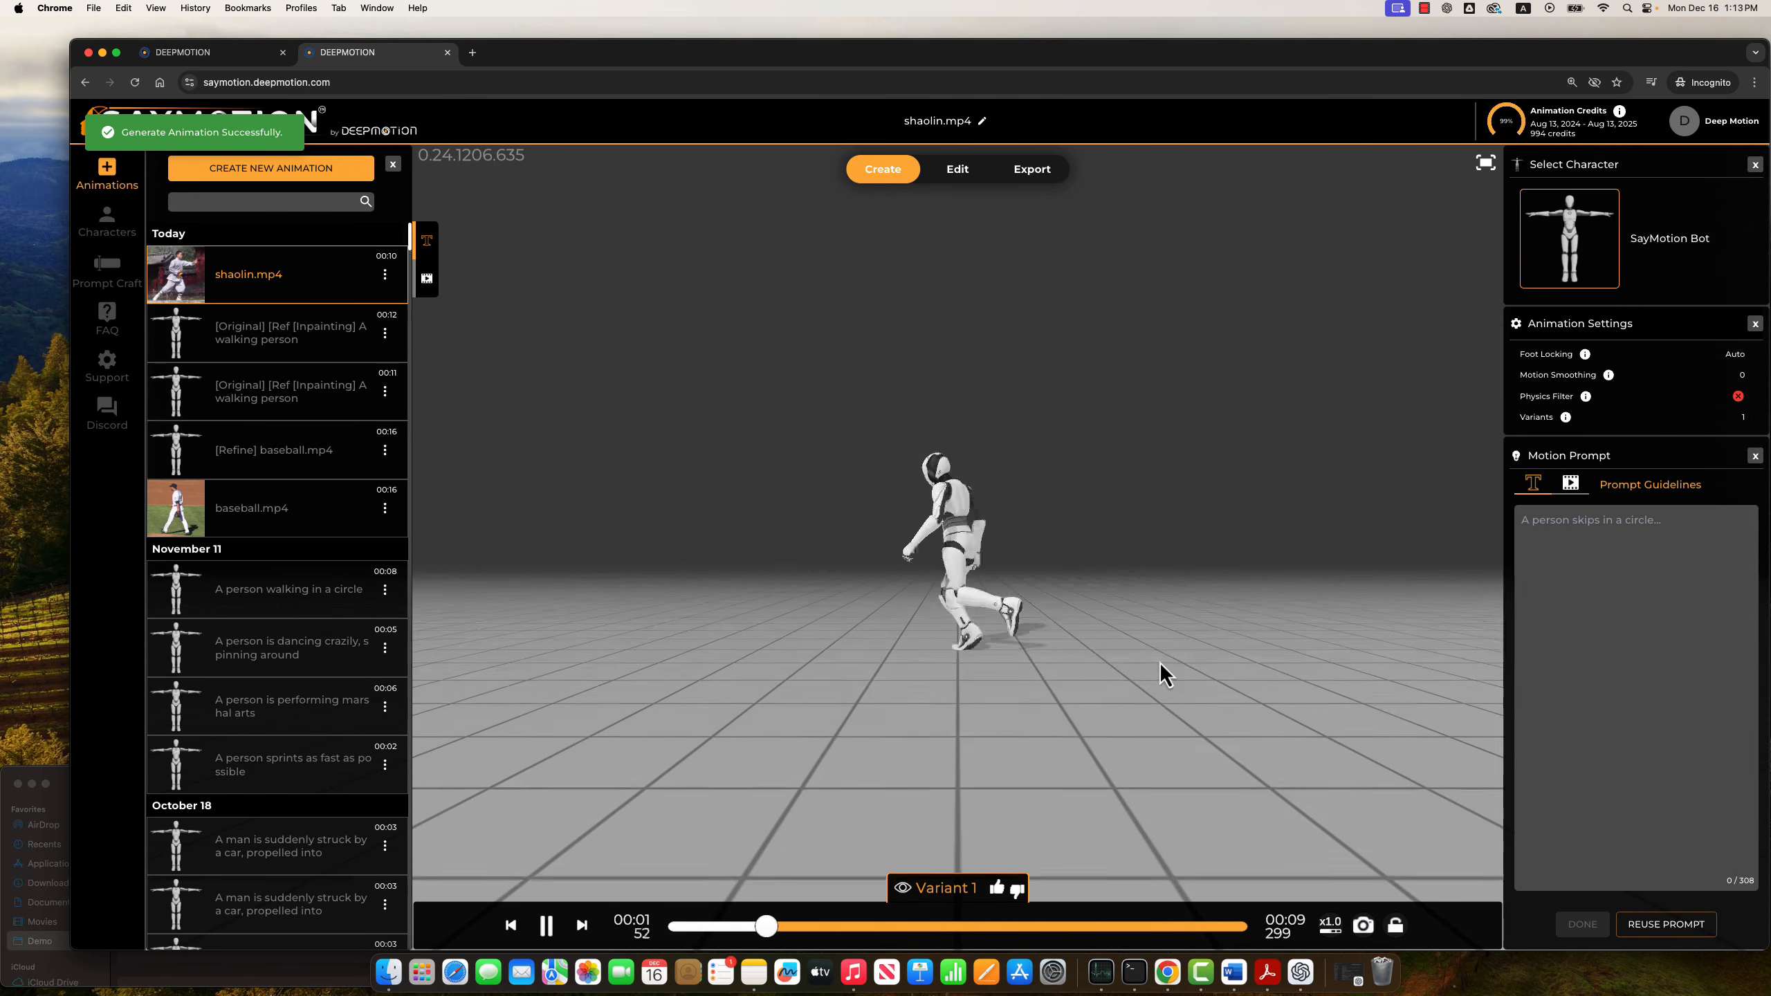
drag(1143, 571, 1139, 588)
scroll(1139, 588, up, 4)
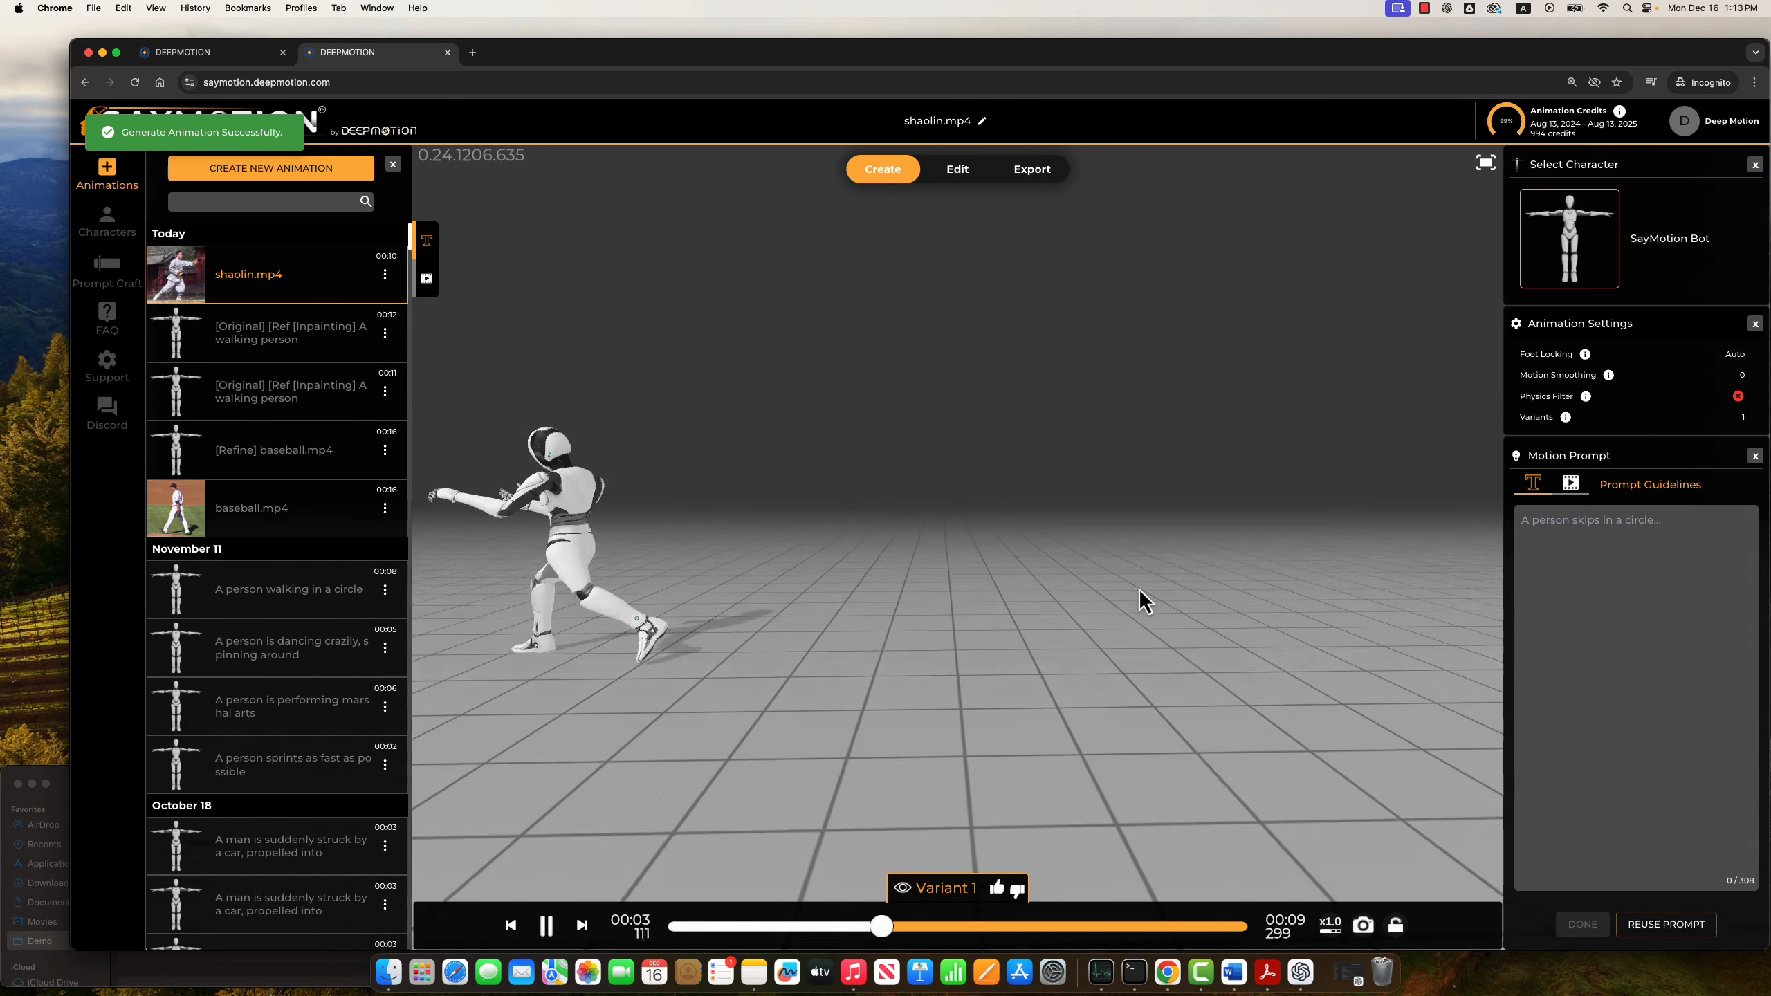
scroll(1139, 588, down, 3)
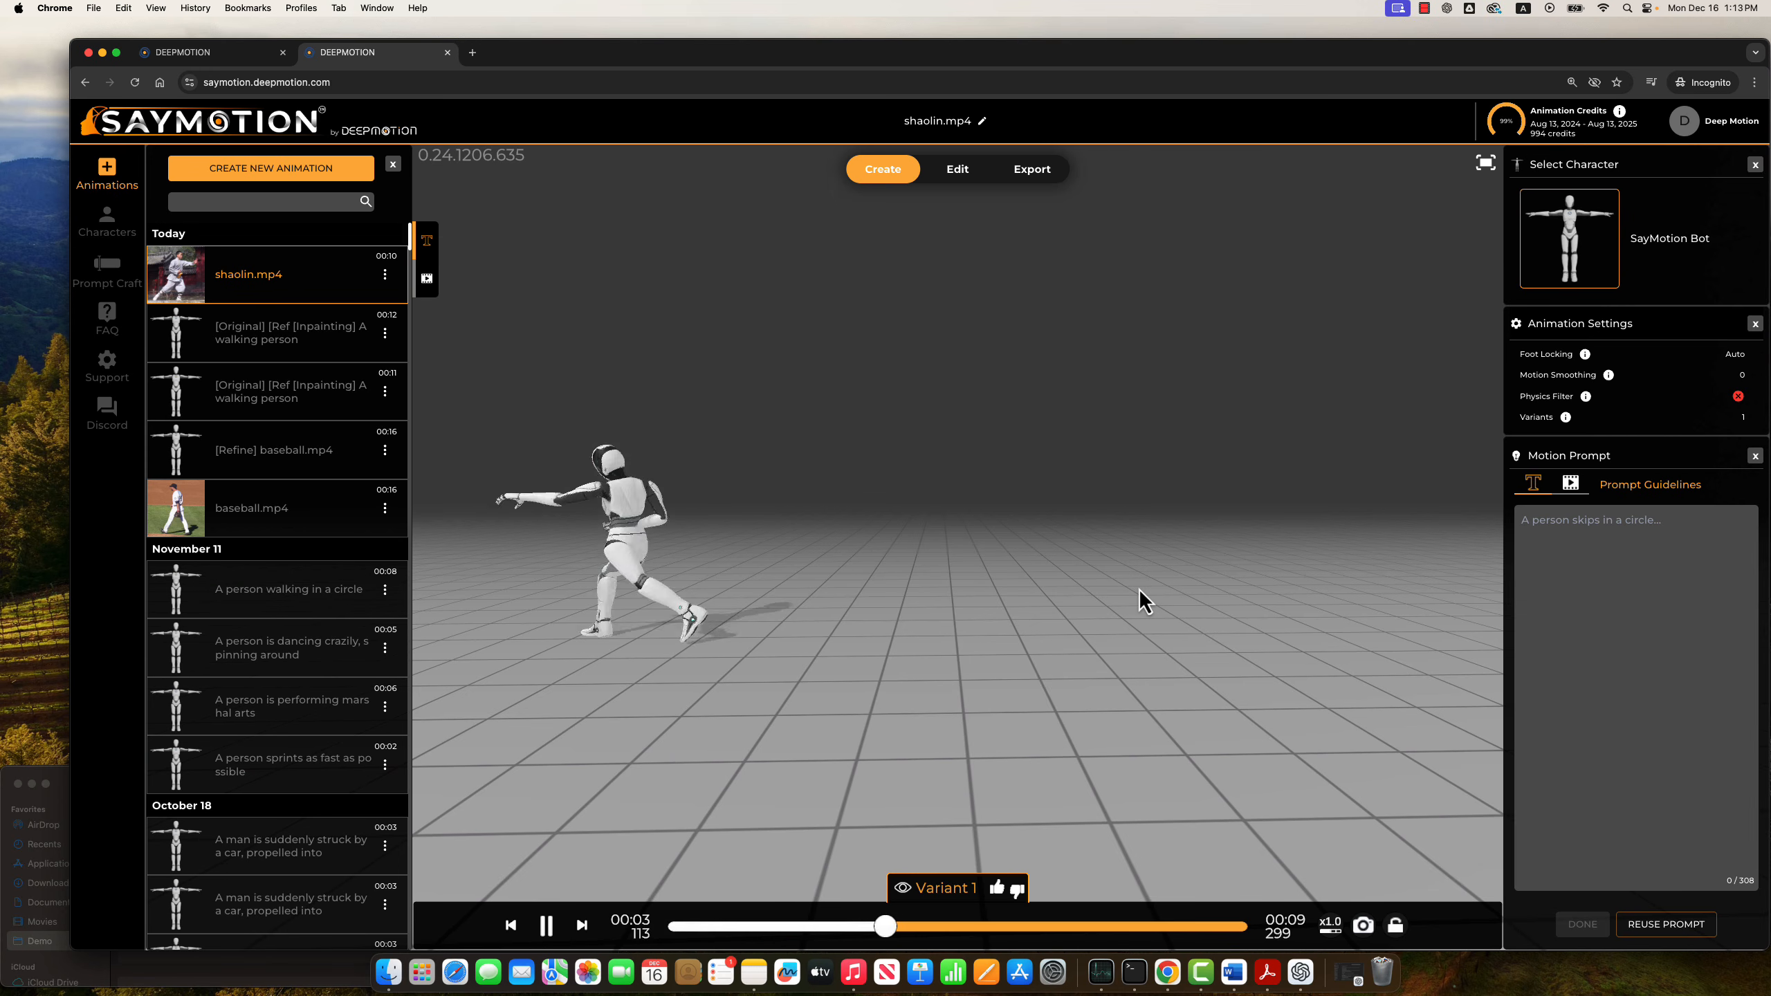
Open the Refine settings for the shaolin.mp4 animation and set Creativity to 0.1 and Variants to 8.
click(974, 179)
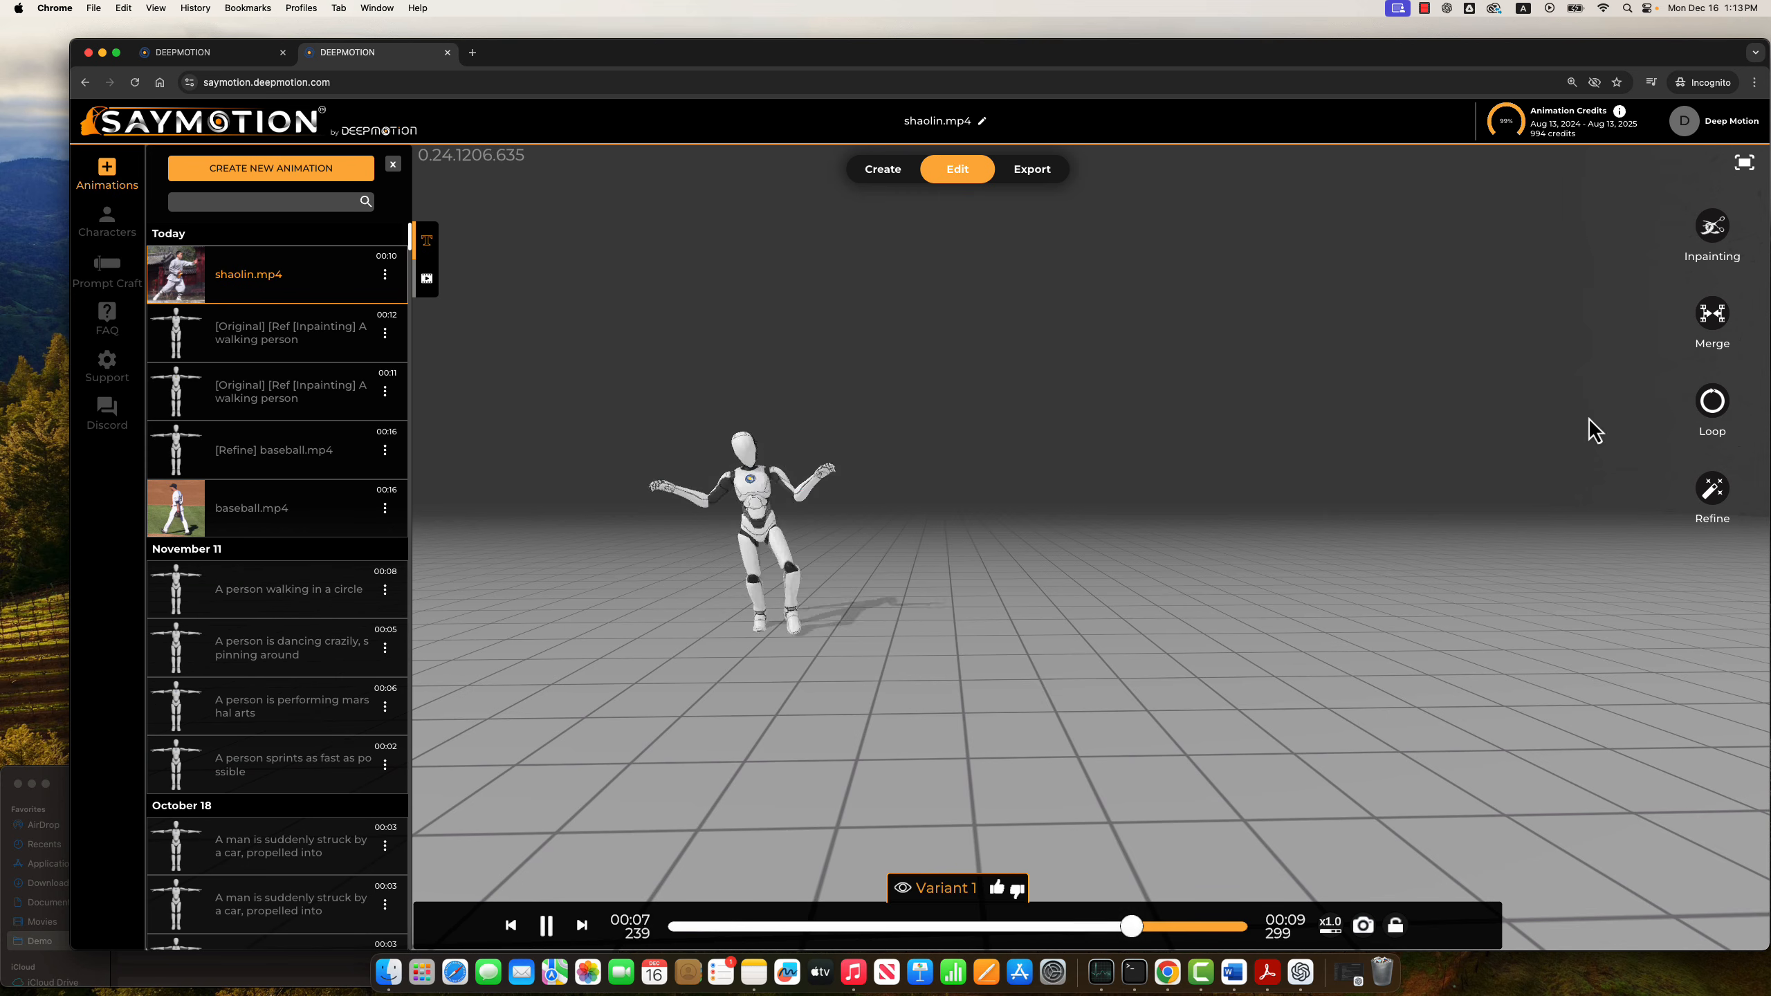
click(1726, 507)
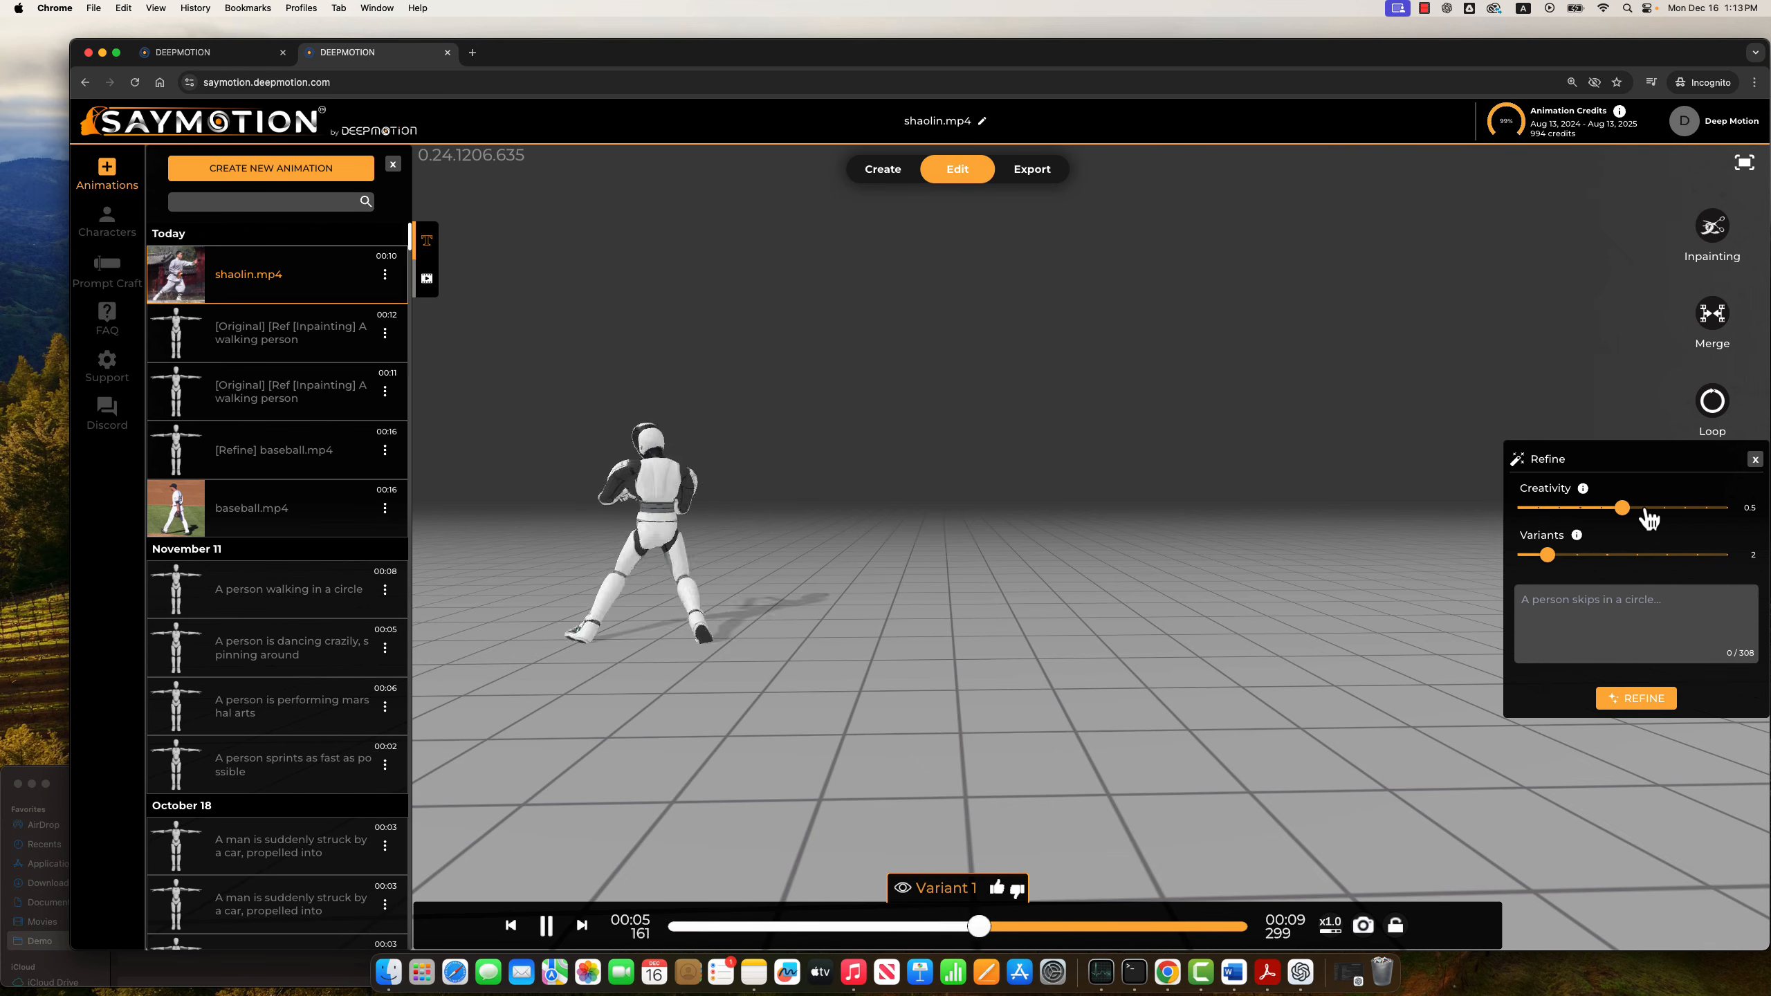
drag(1624, 511, 1554, 520)
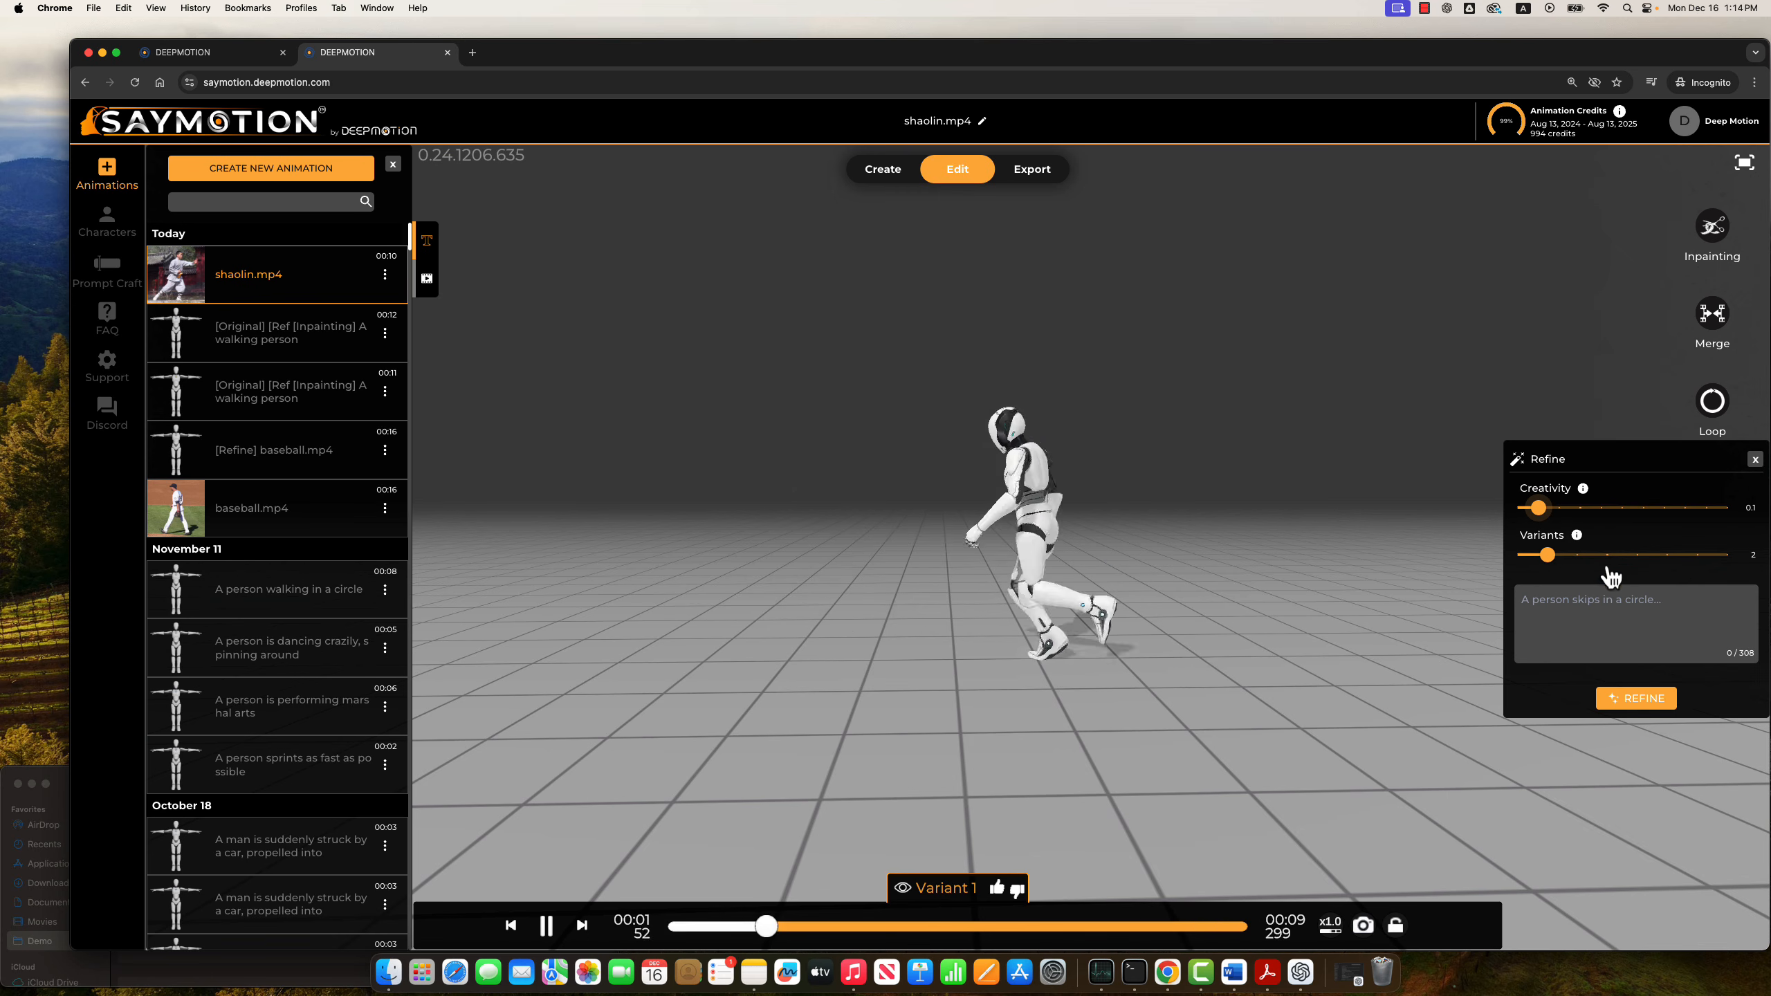
mouse_move(1545, 510)
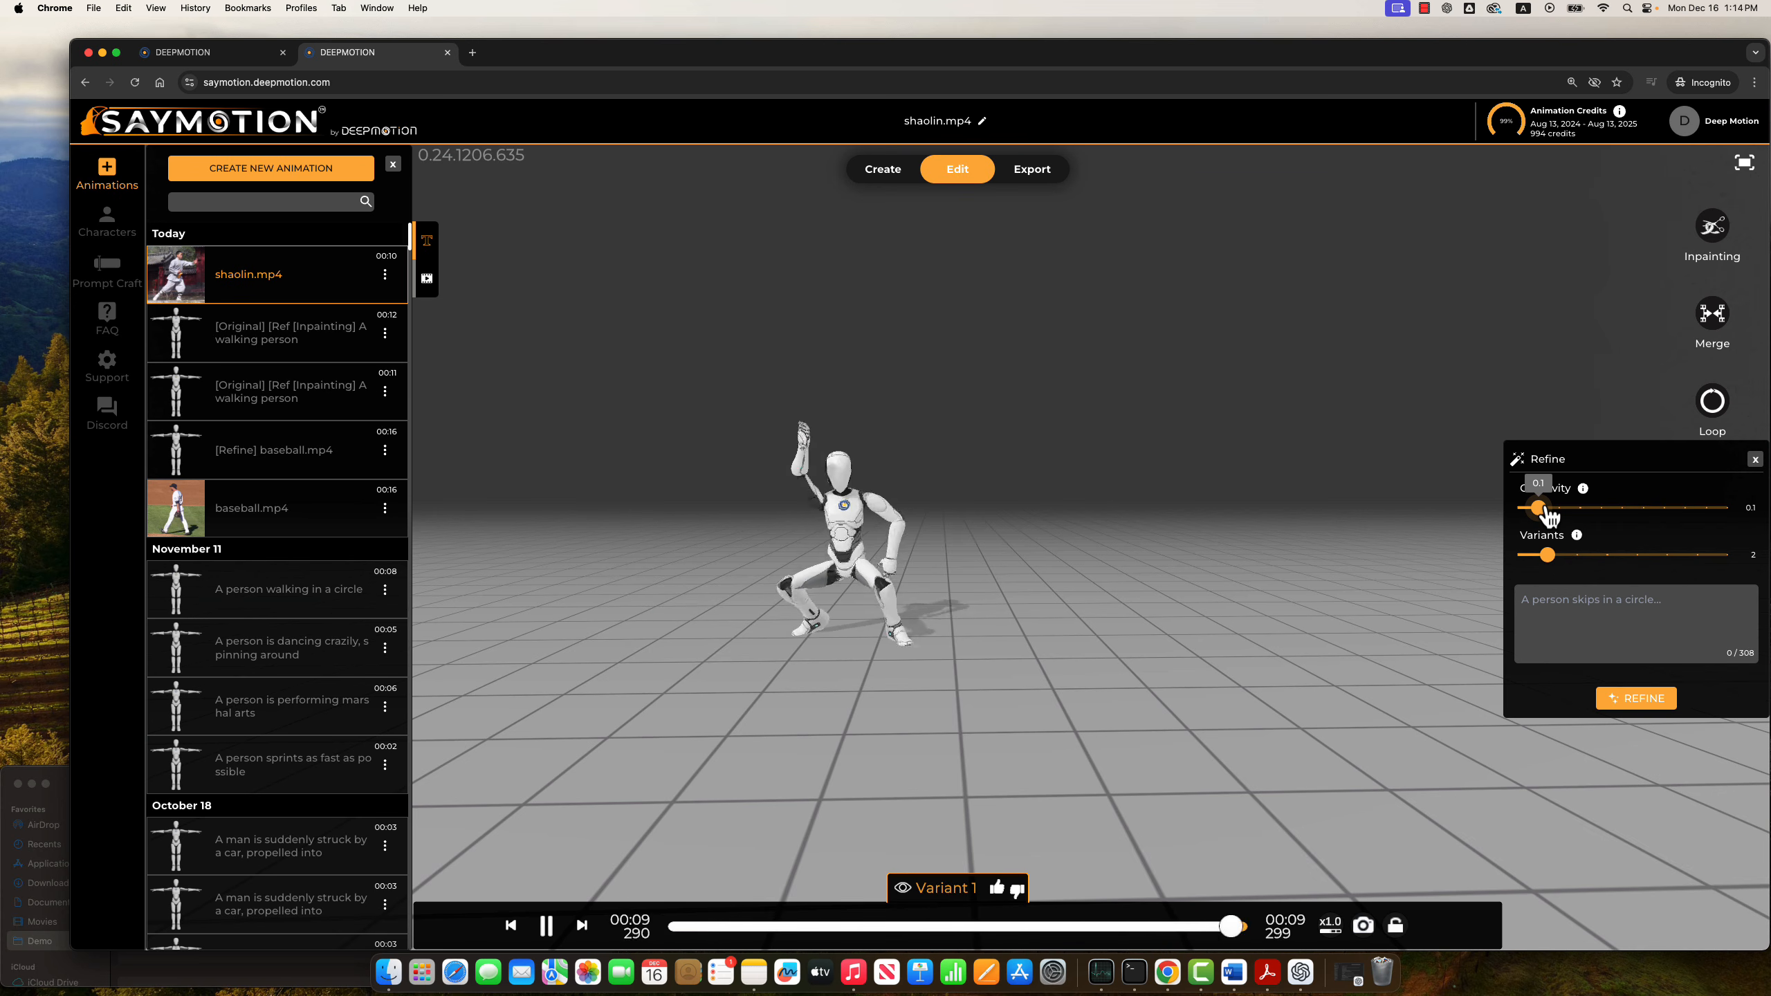
drag(1548, 555, 1765, 558)
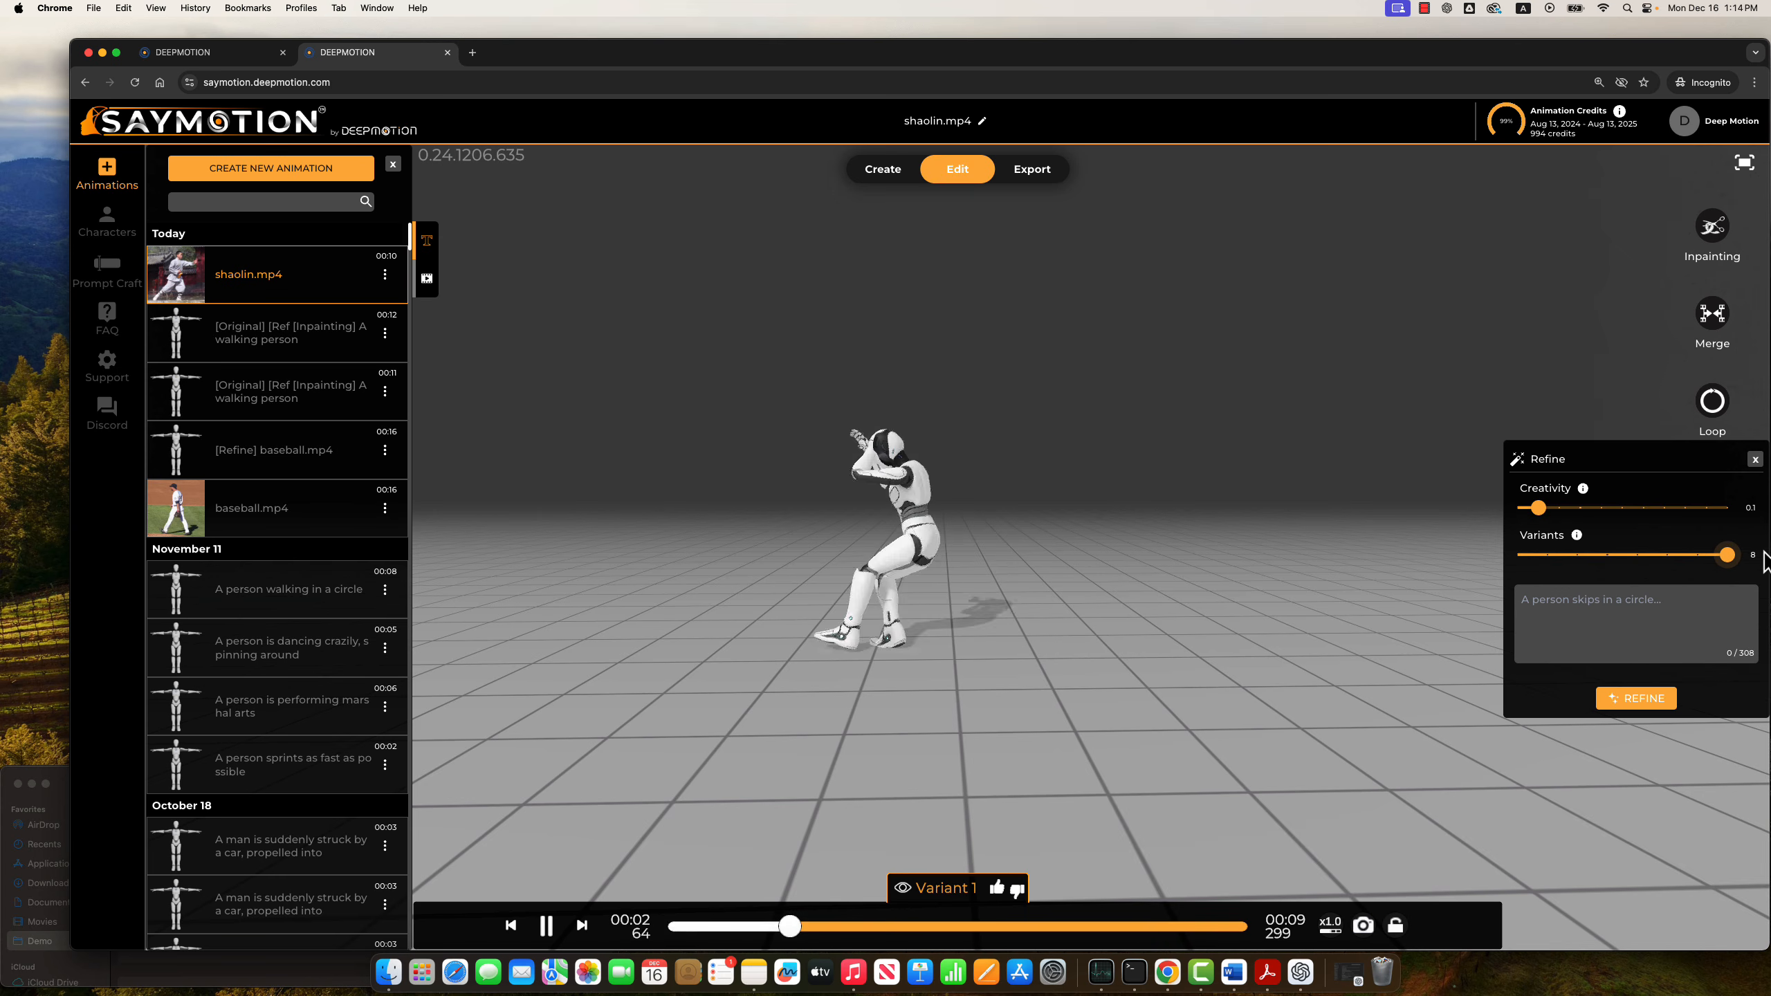
Enter the refine prompt "A person performs Shaolin style martial arts" and generate the refined animation.
click(1632, 606)
text(A per)
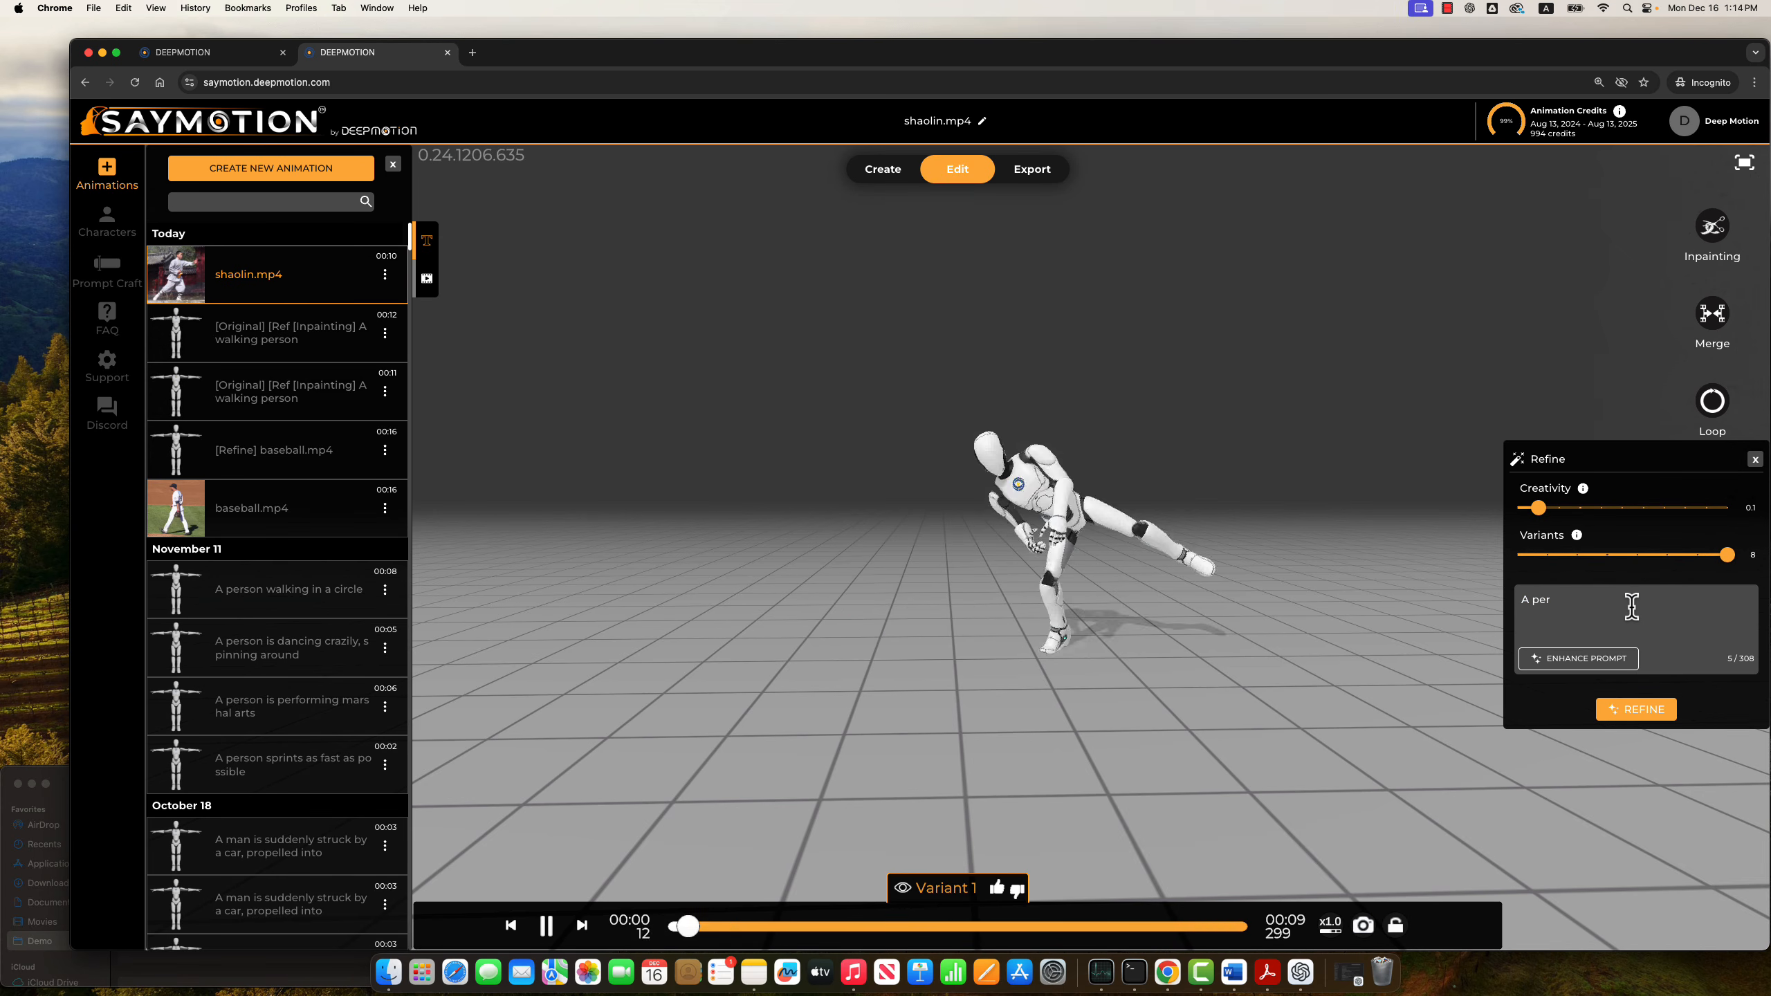
text(son p)
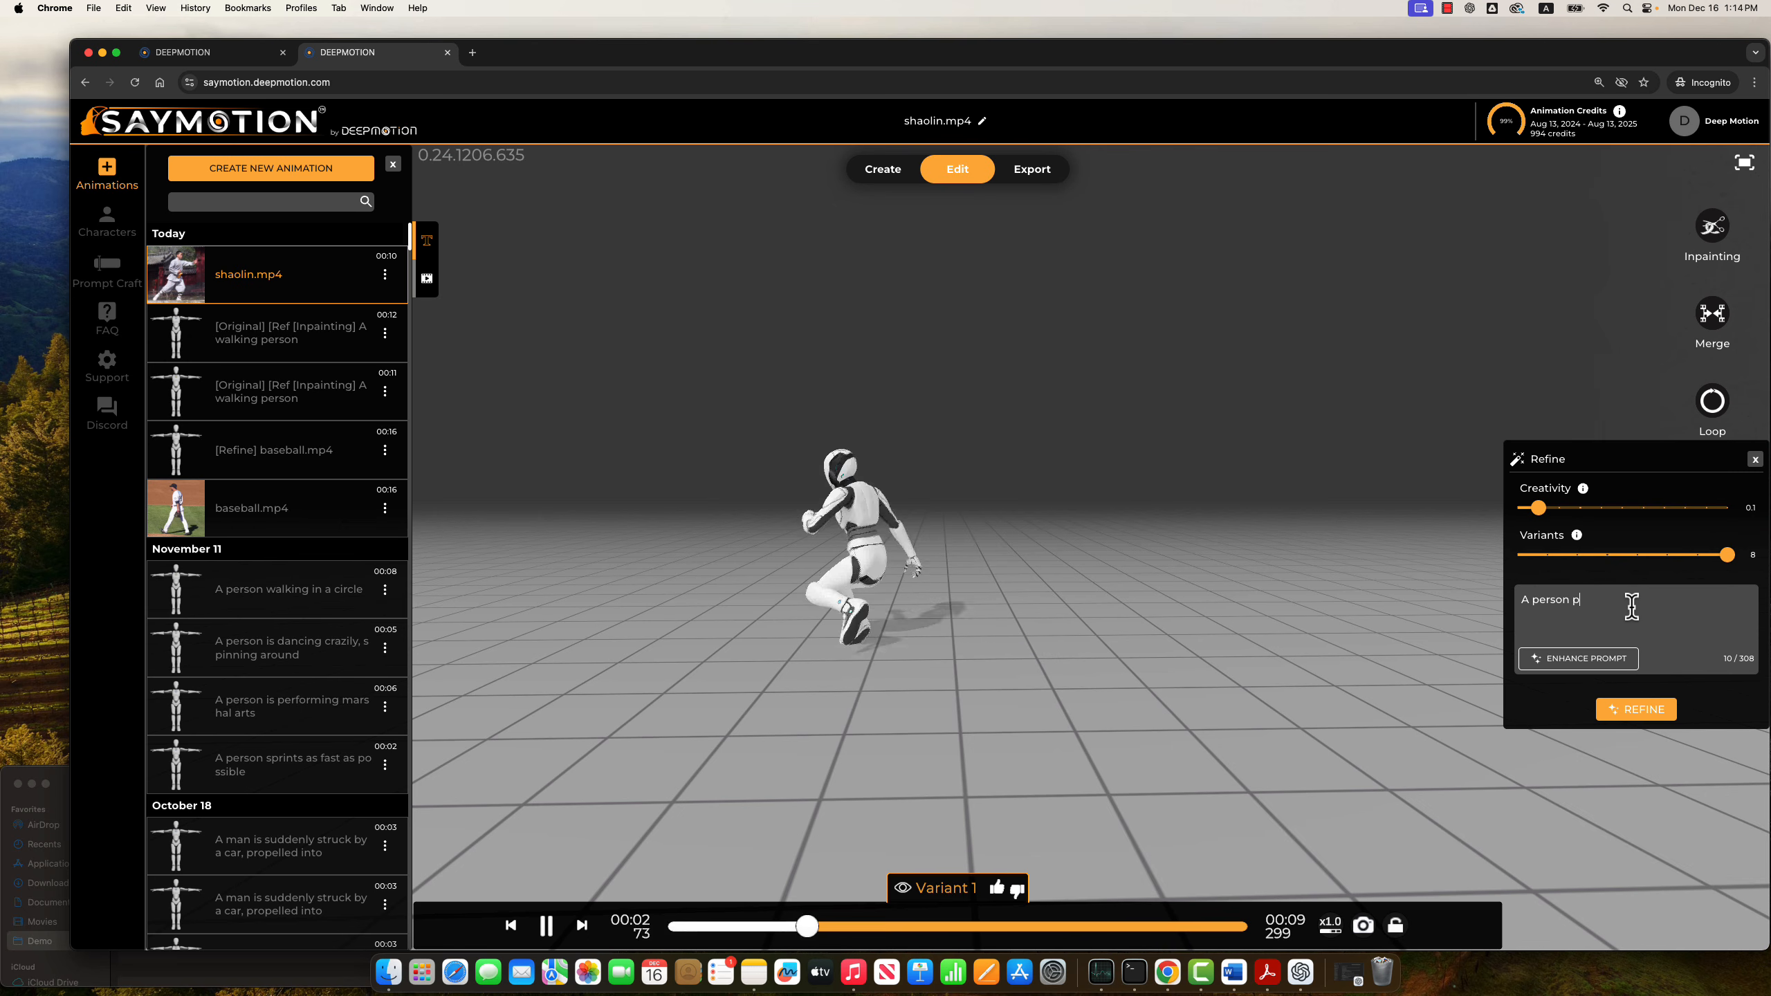
text(erforms a)
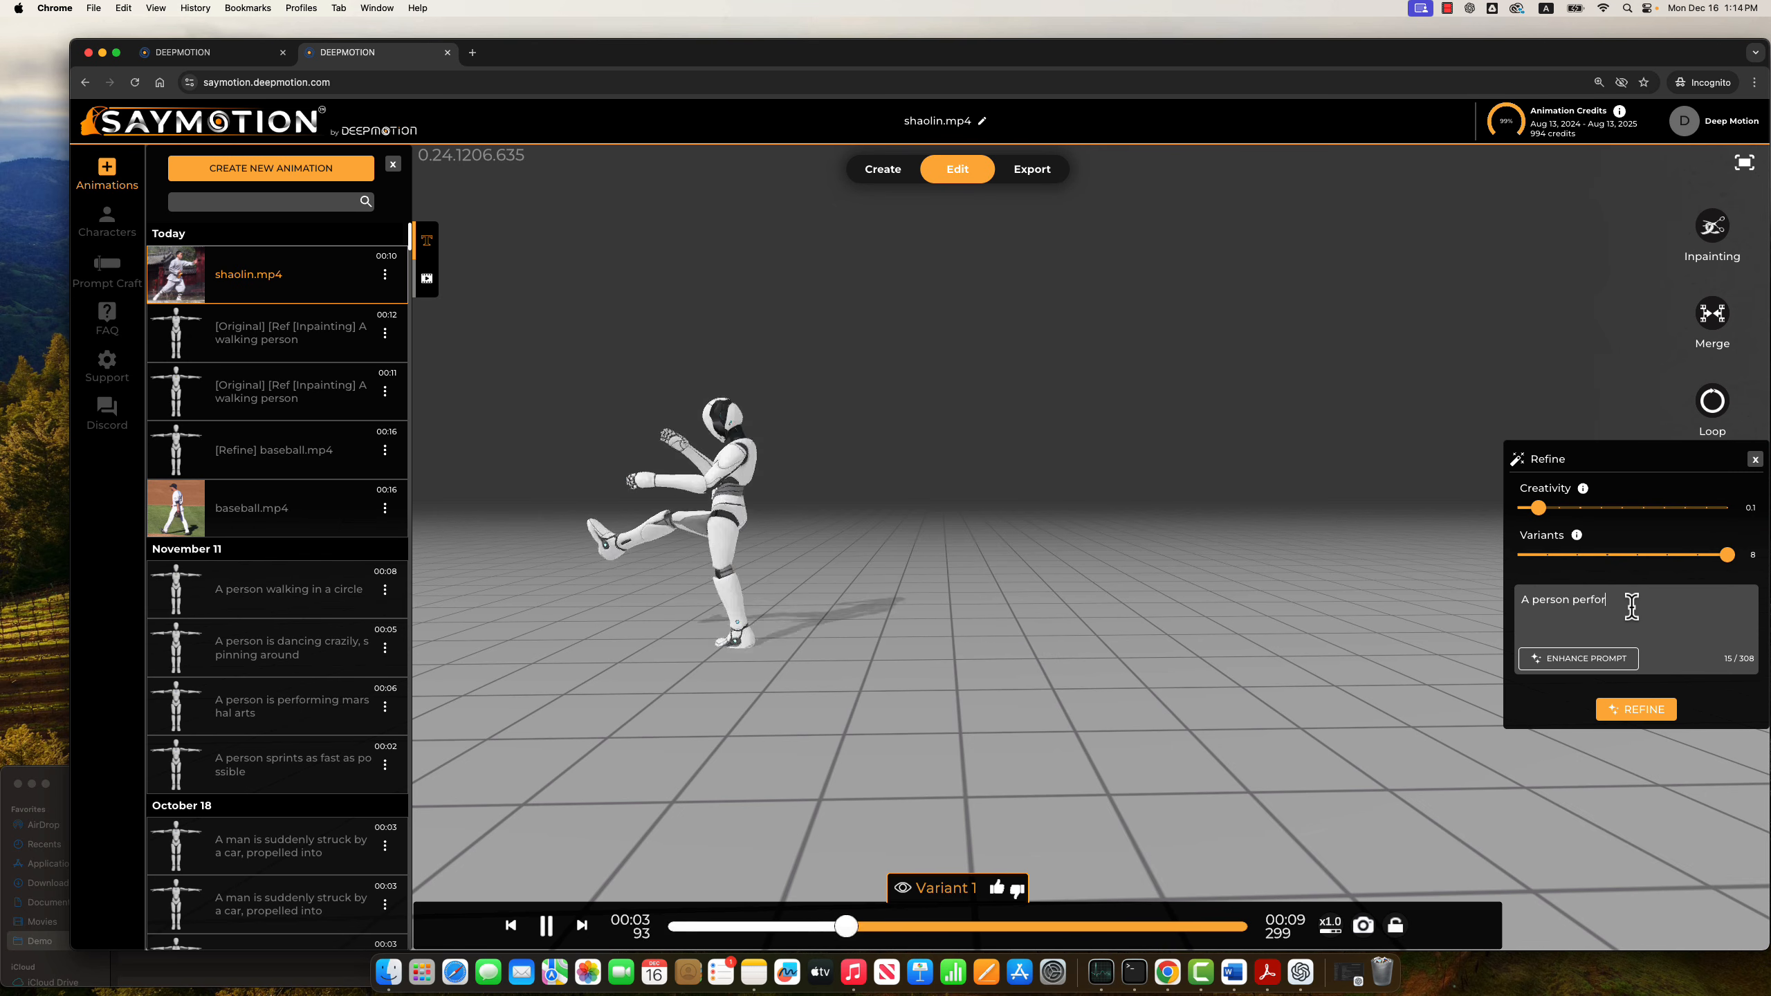
key(BackSpace)
key(BackSpace)
text(s Sha)
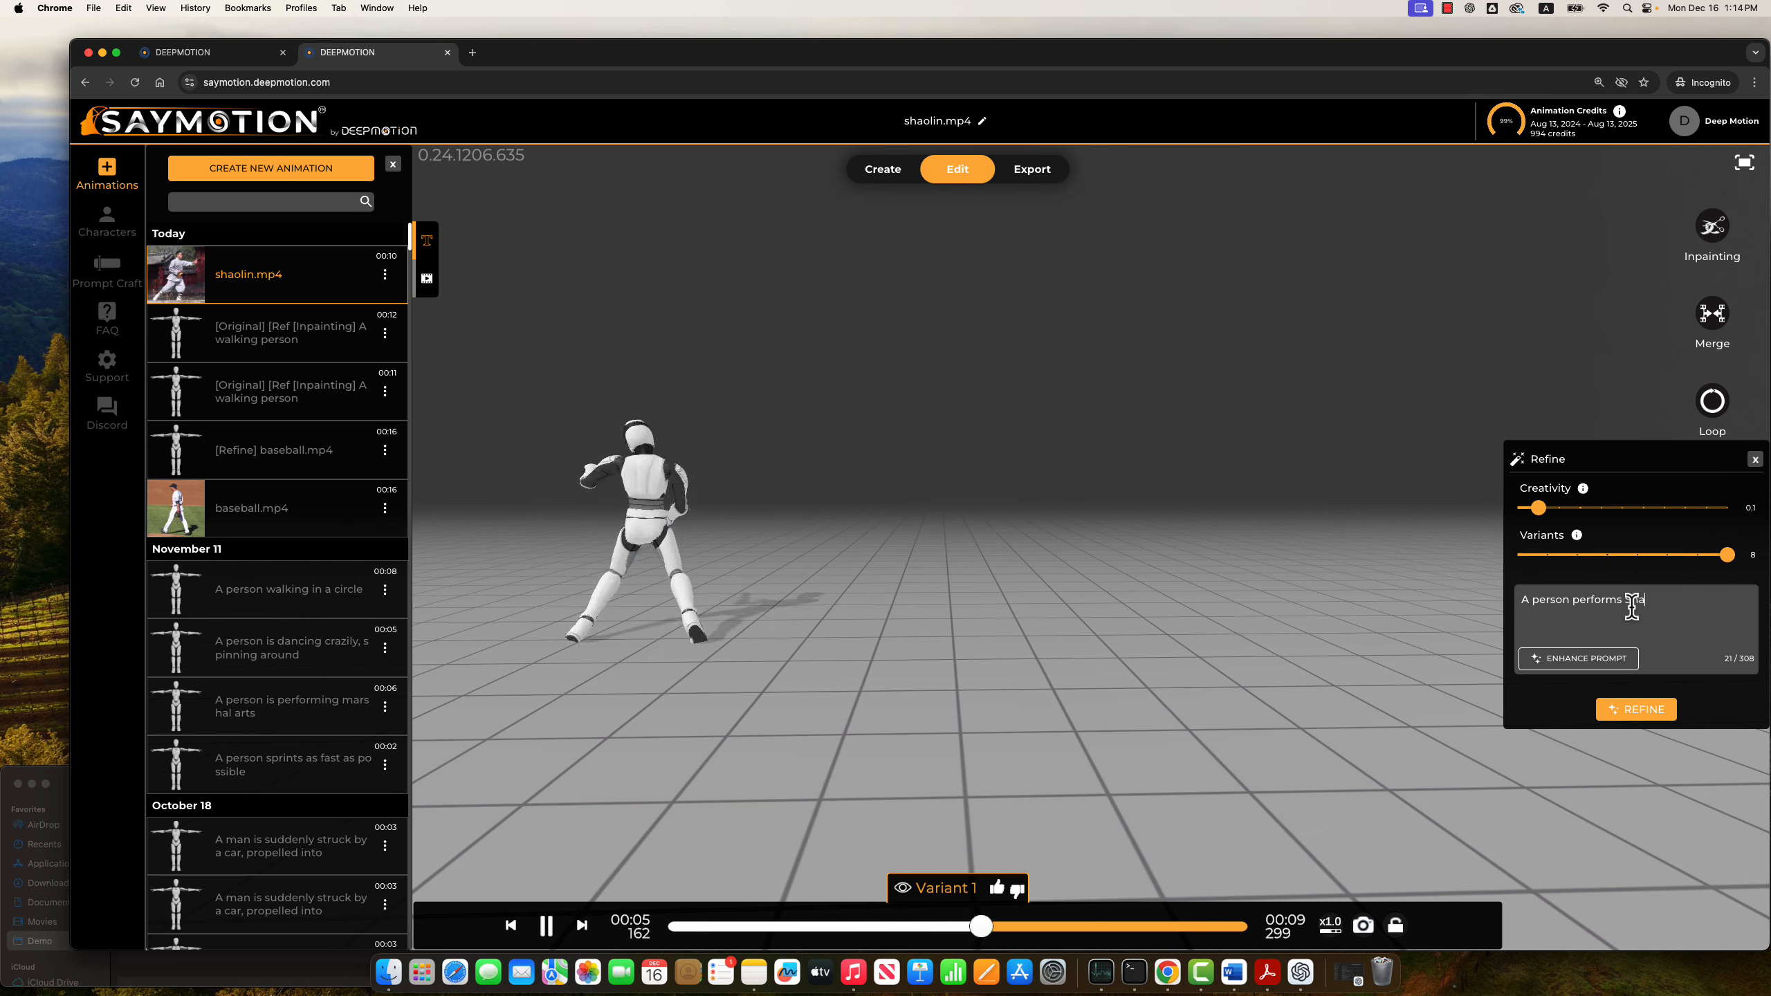
text(olin style martial a)
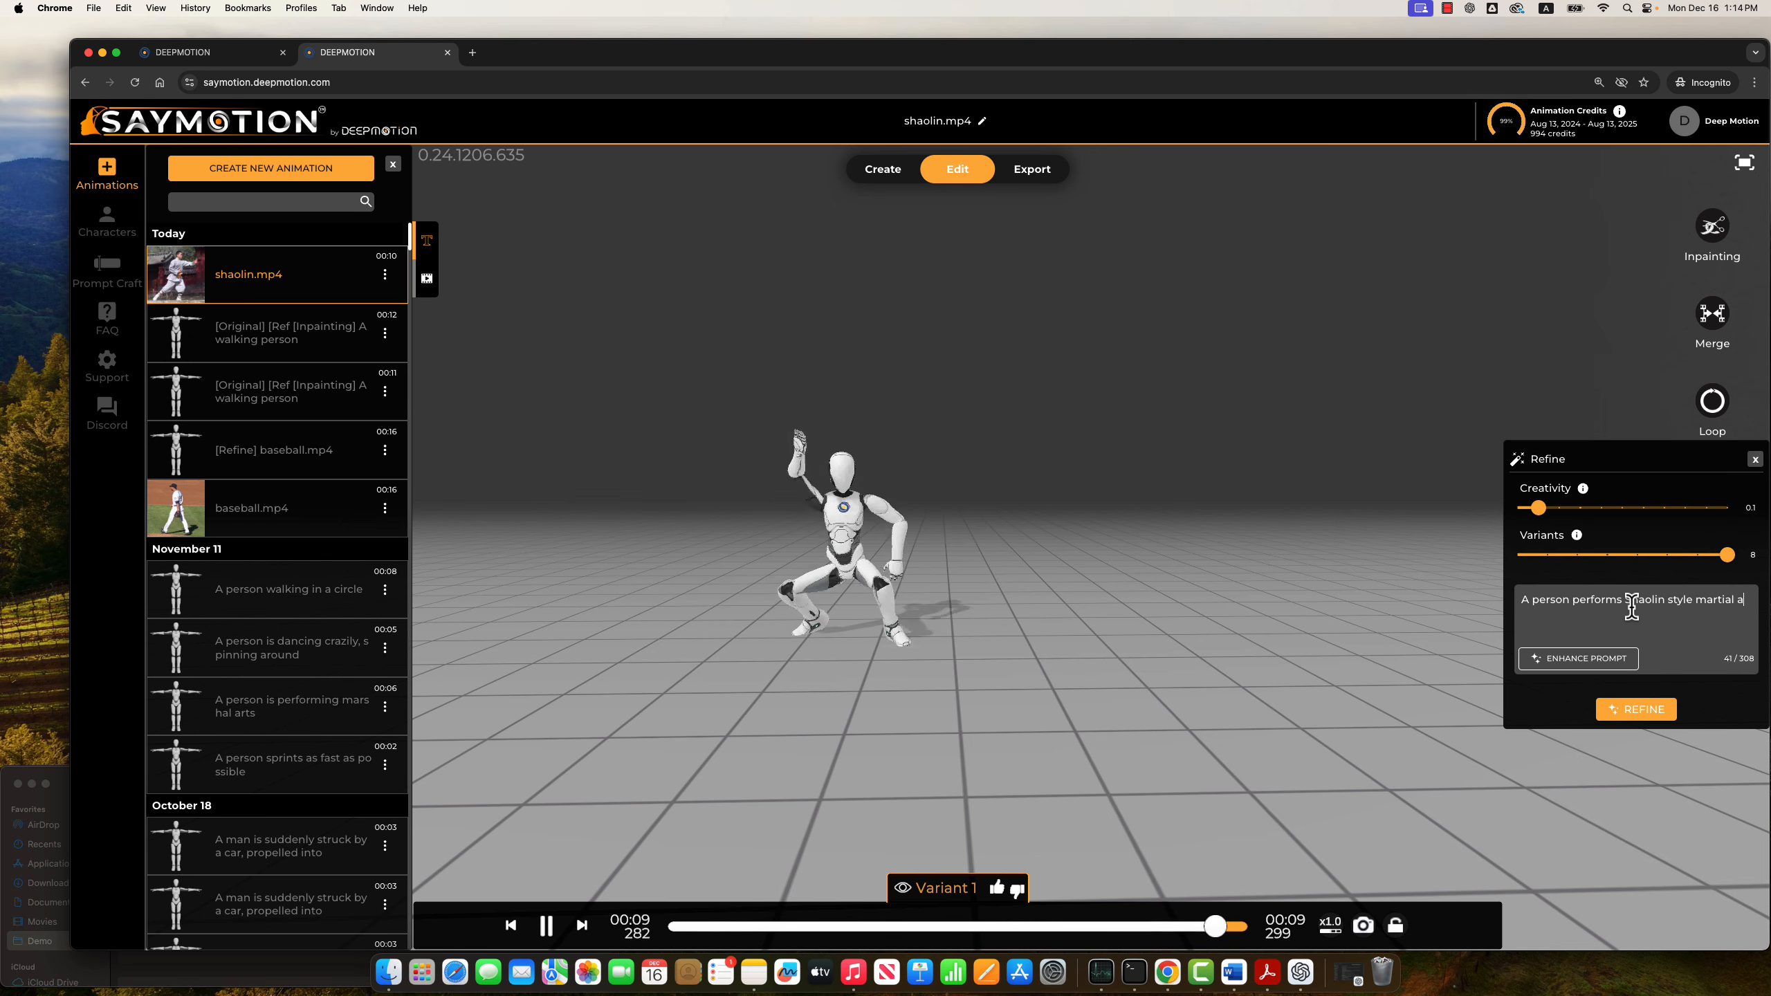
text(rts)
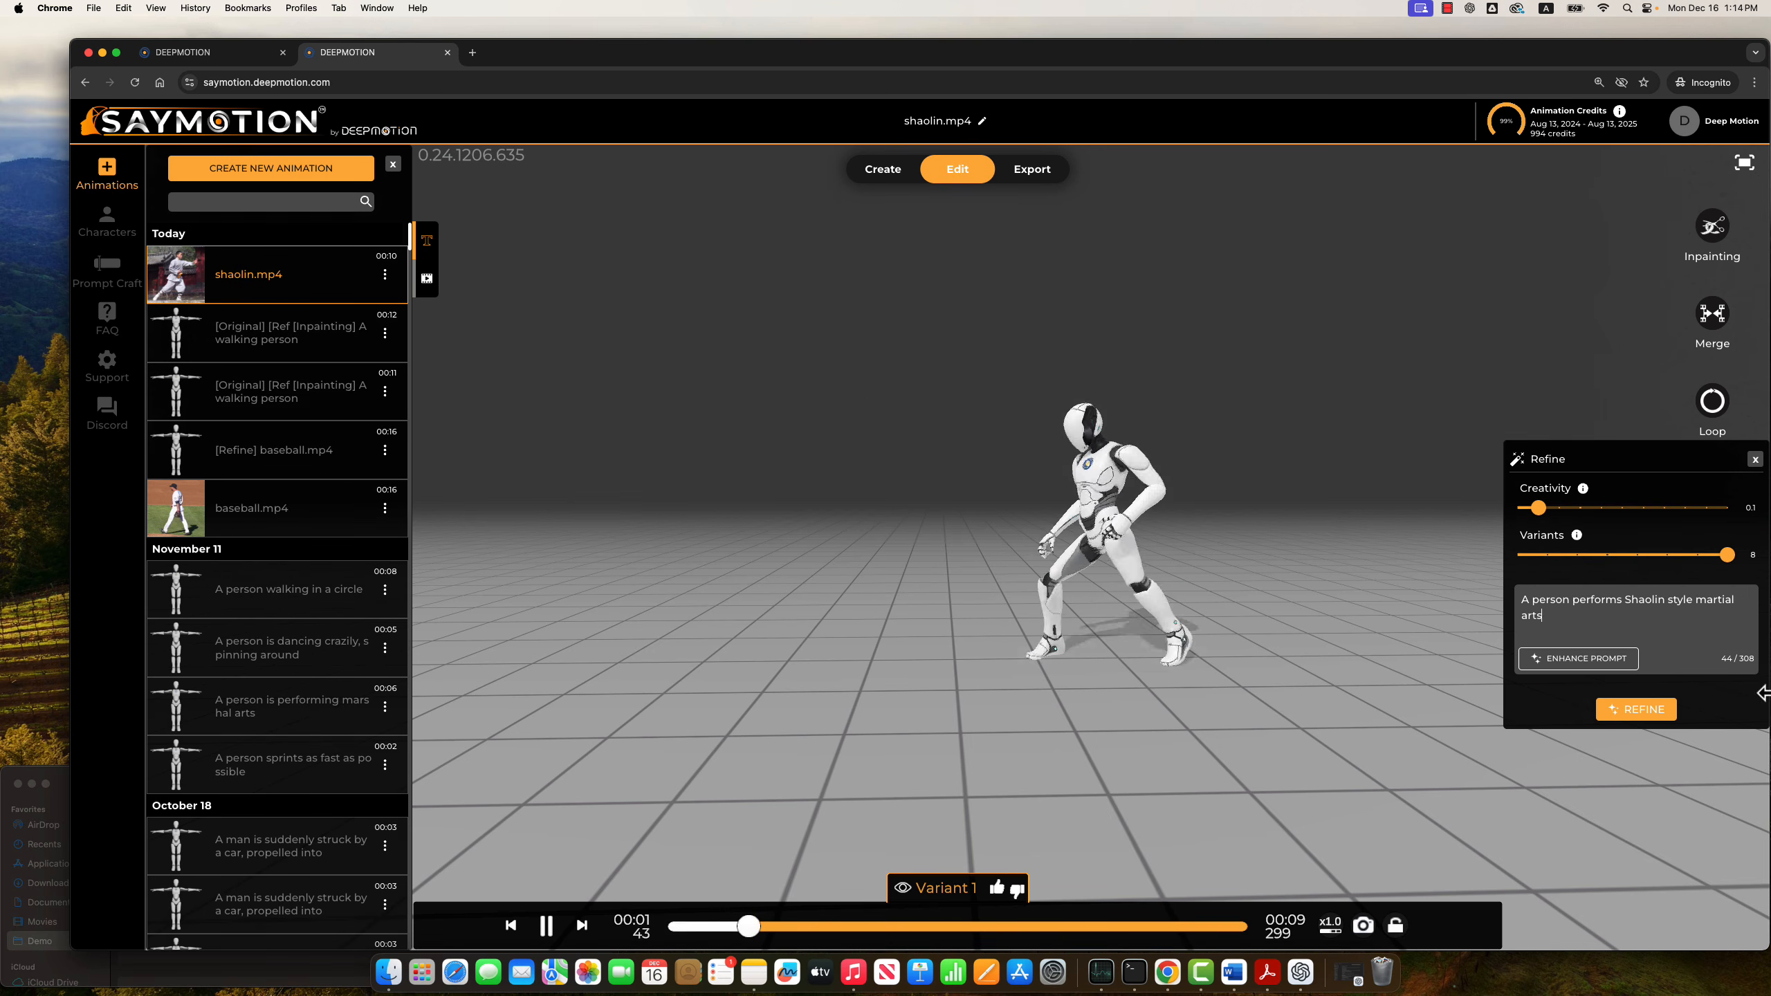
click(1670, 712)
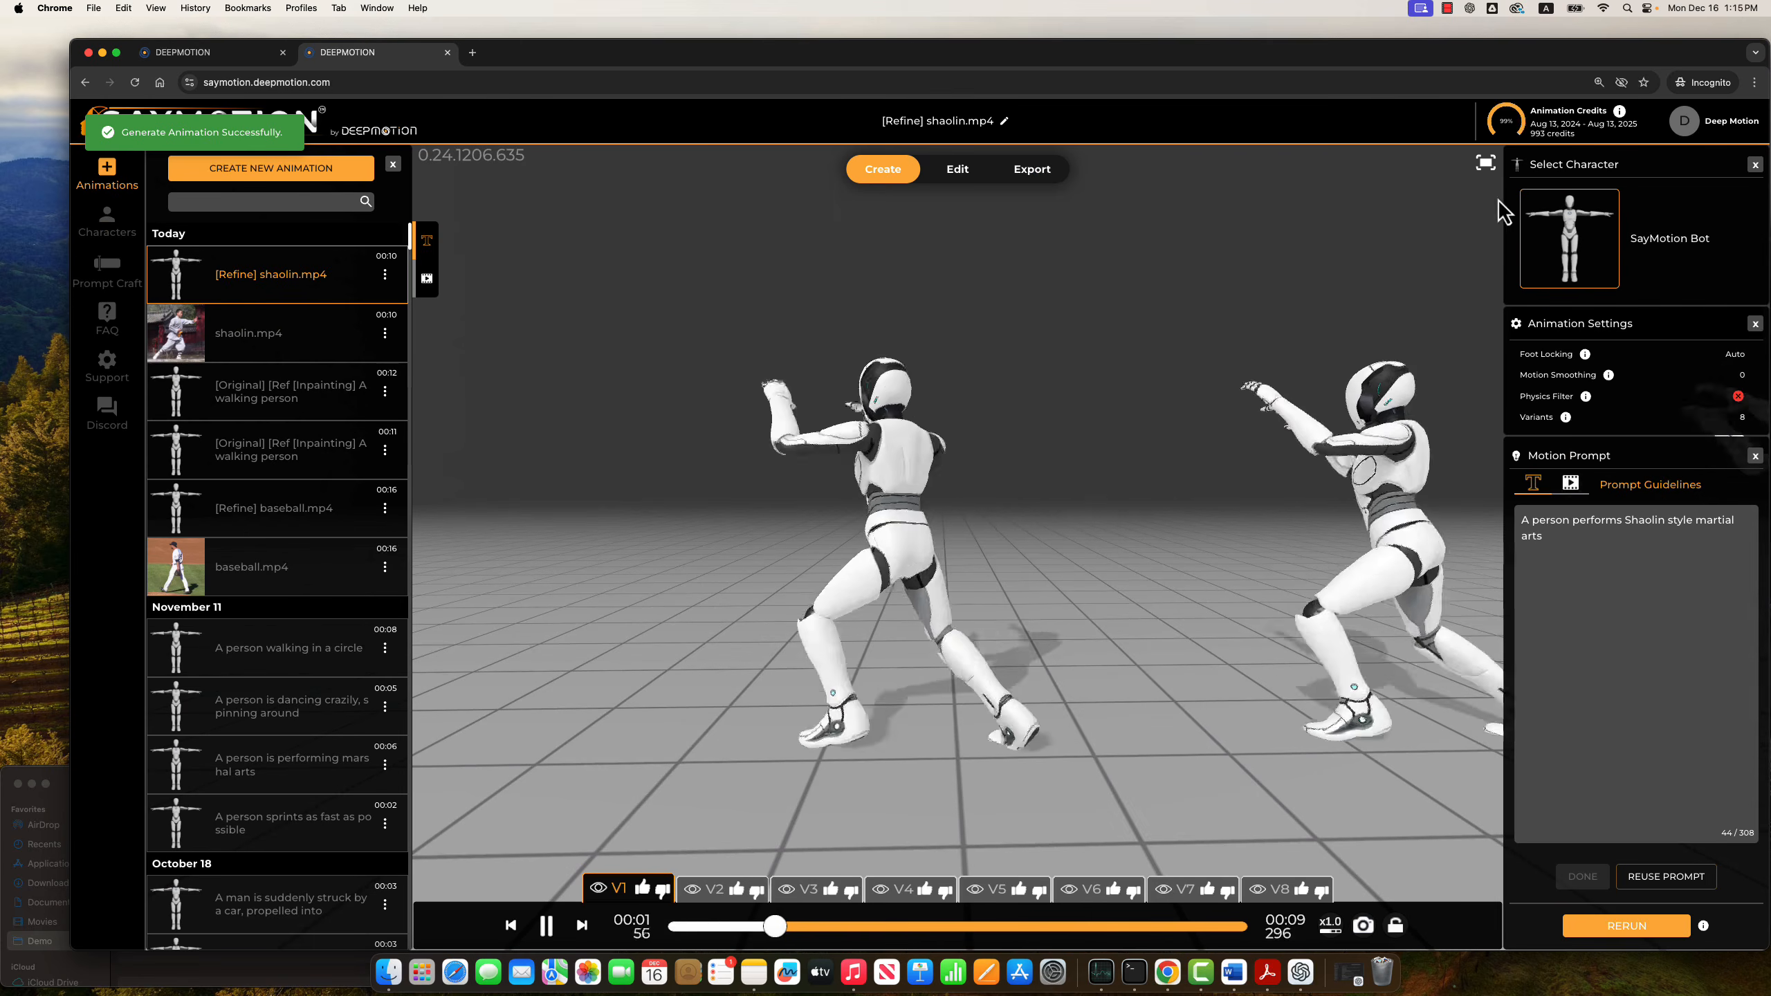
Play the refined shaolin variants in full screen, isolate Variant 3 and examine it with the camera locked on the character.
click(1486, 163)
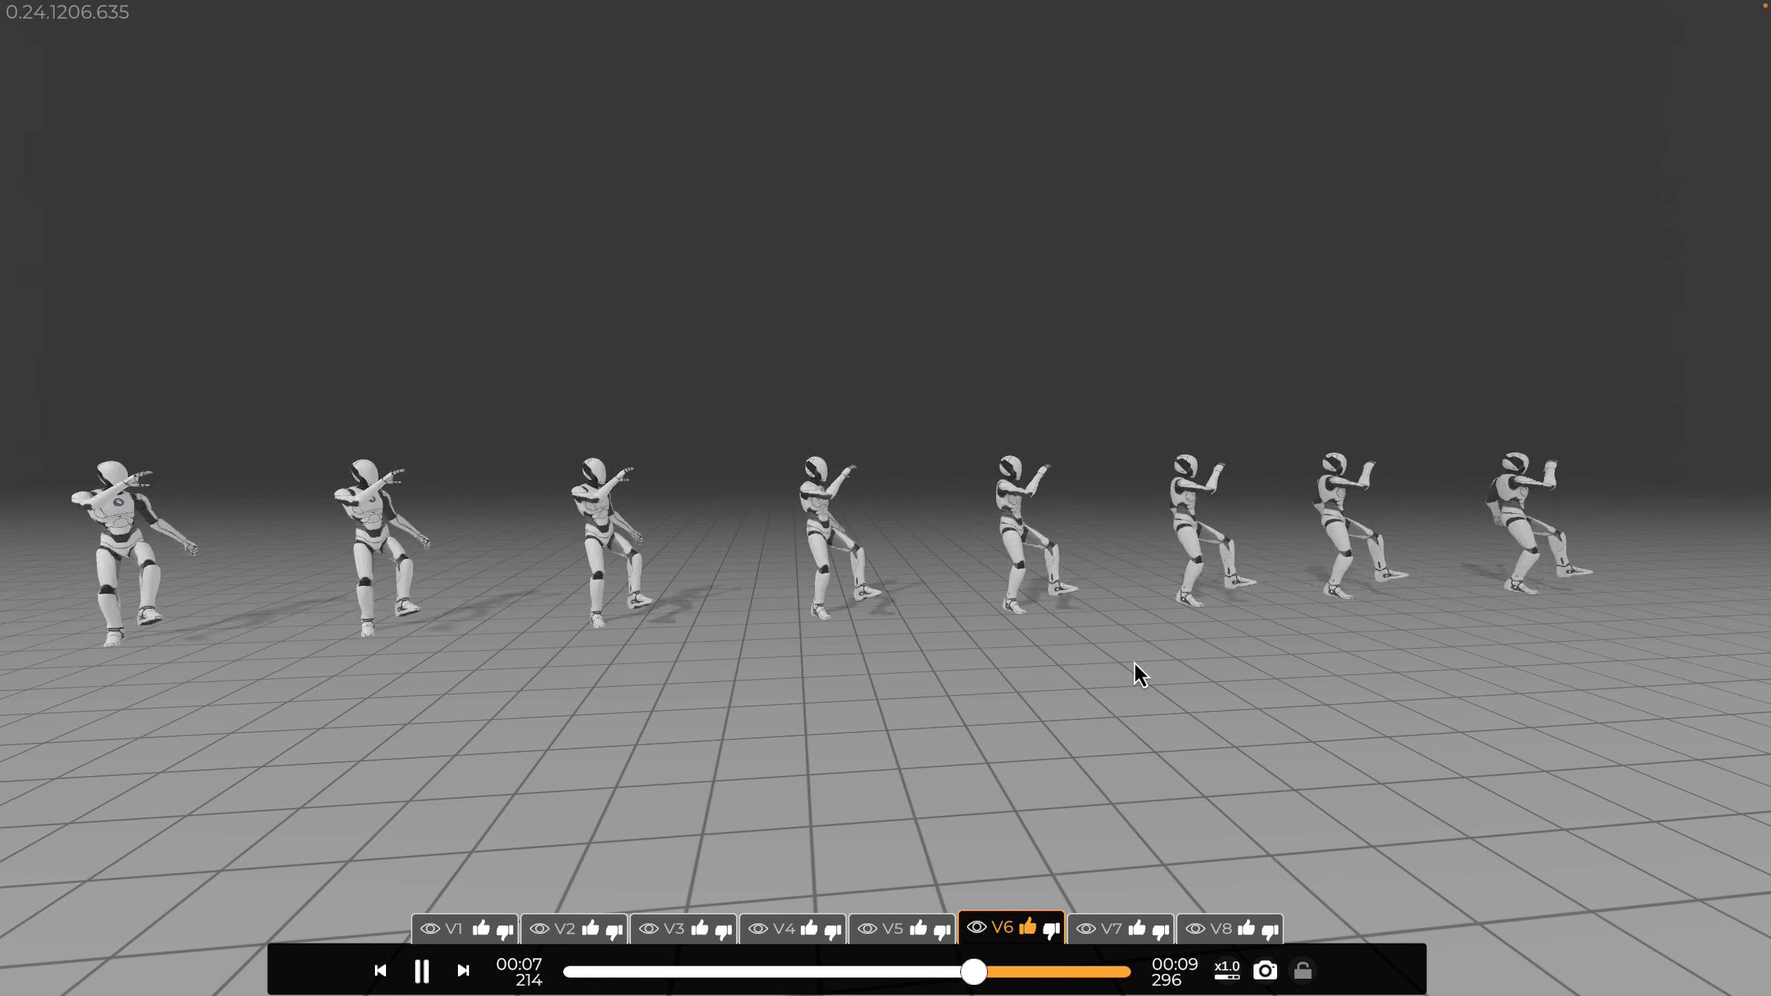
click(678, 928)
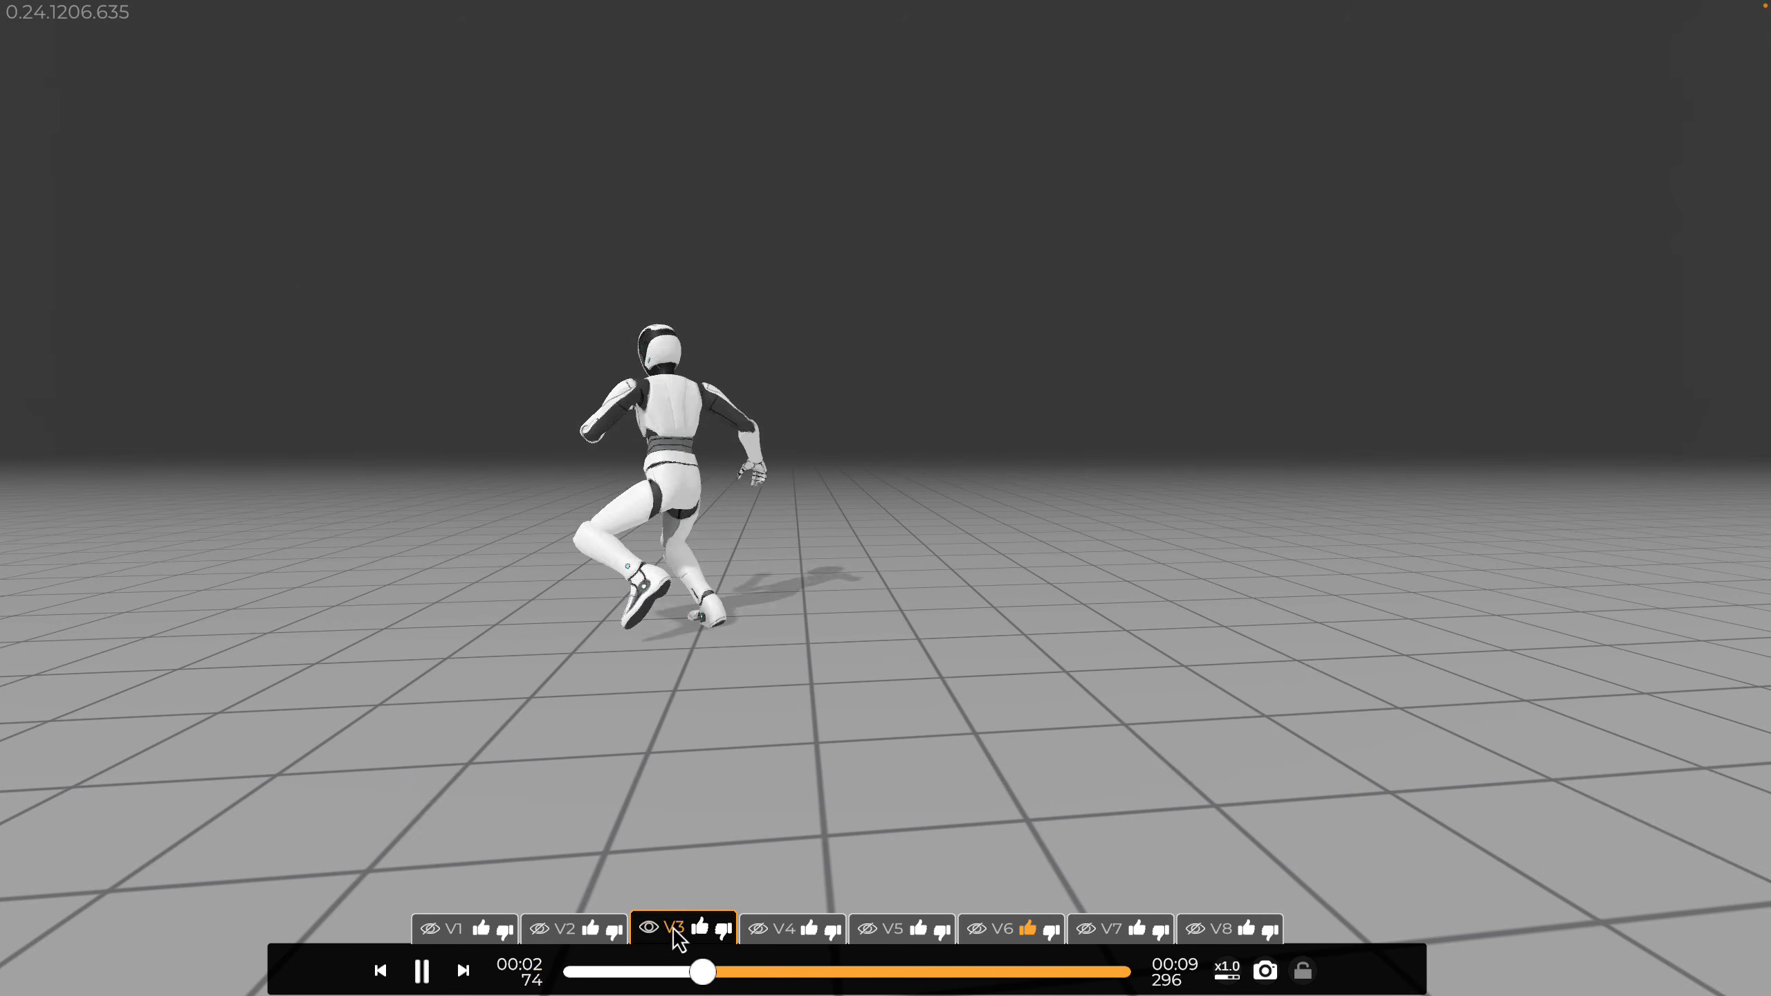
click(1316, 977)
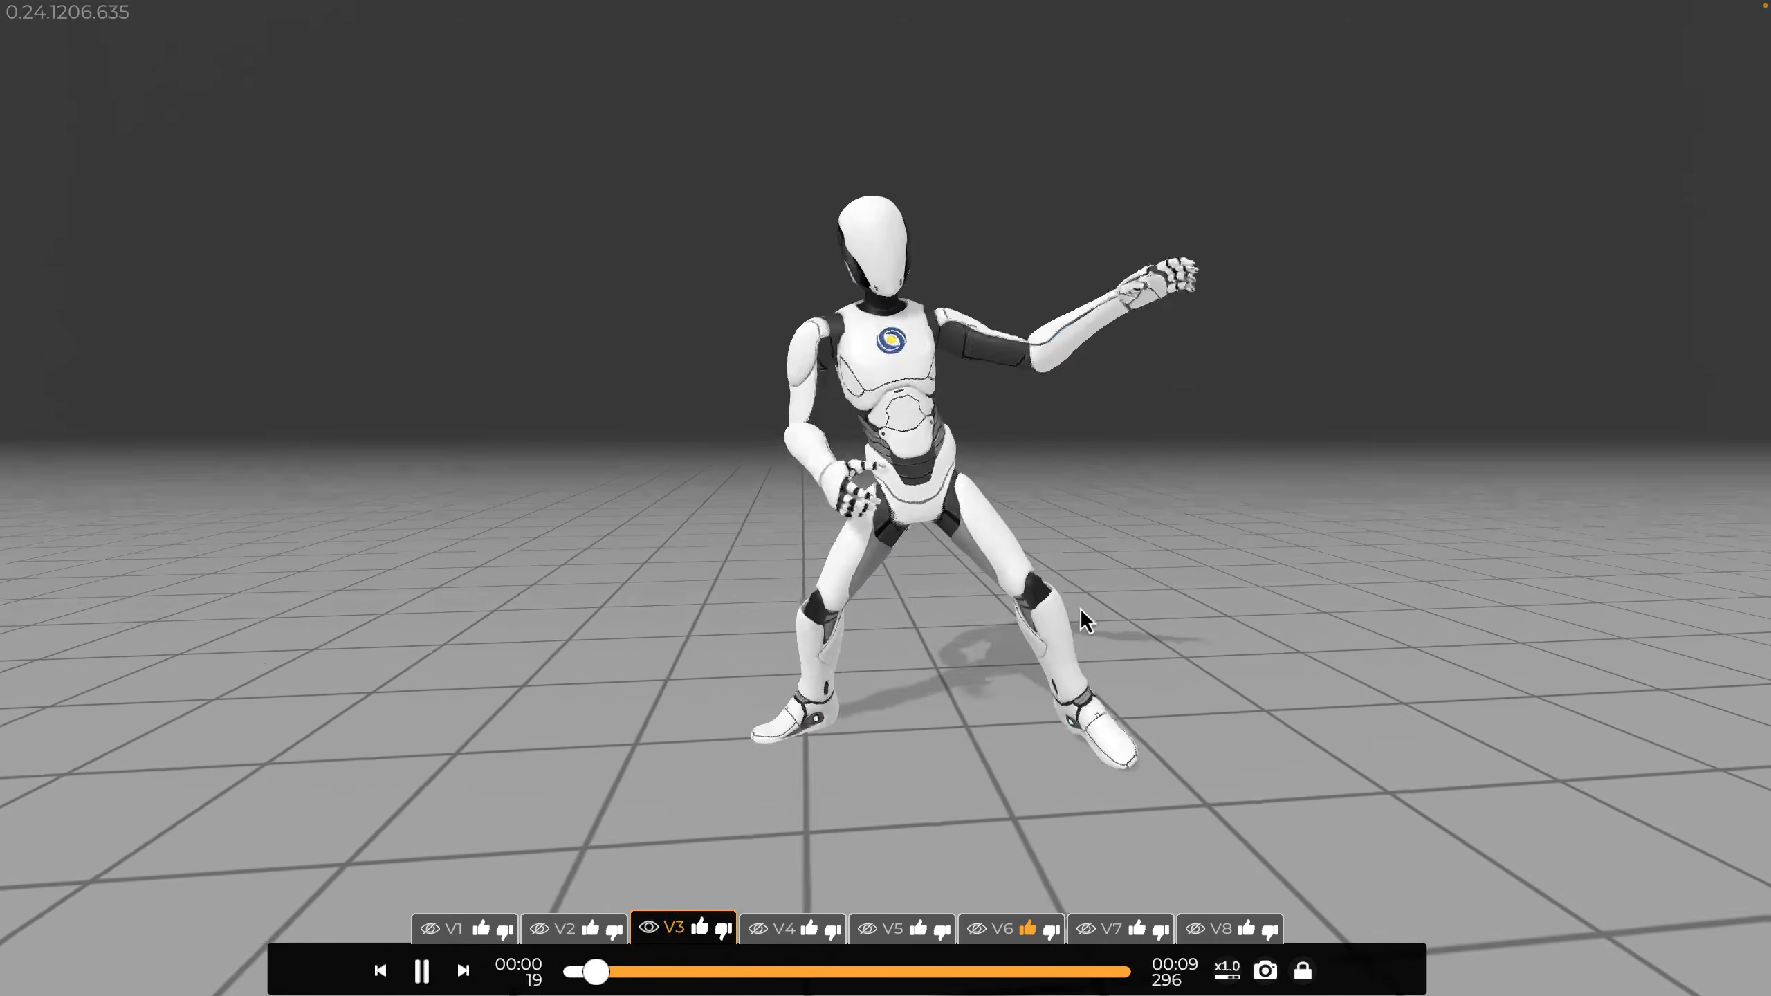
key(Escape)
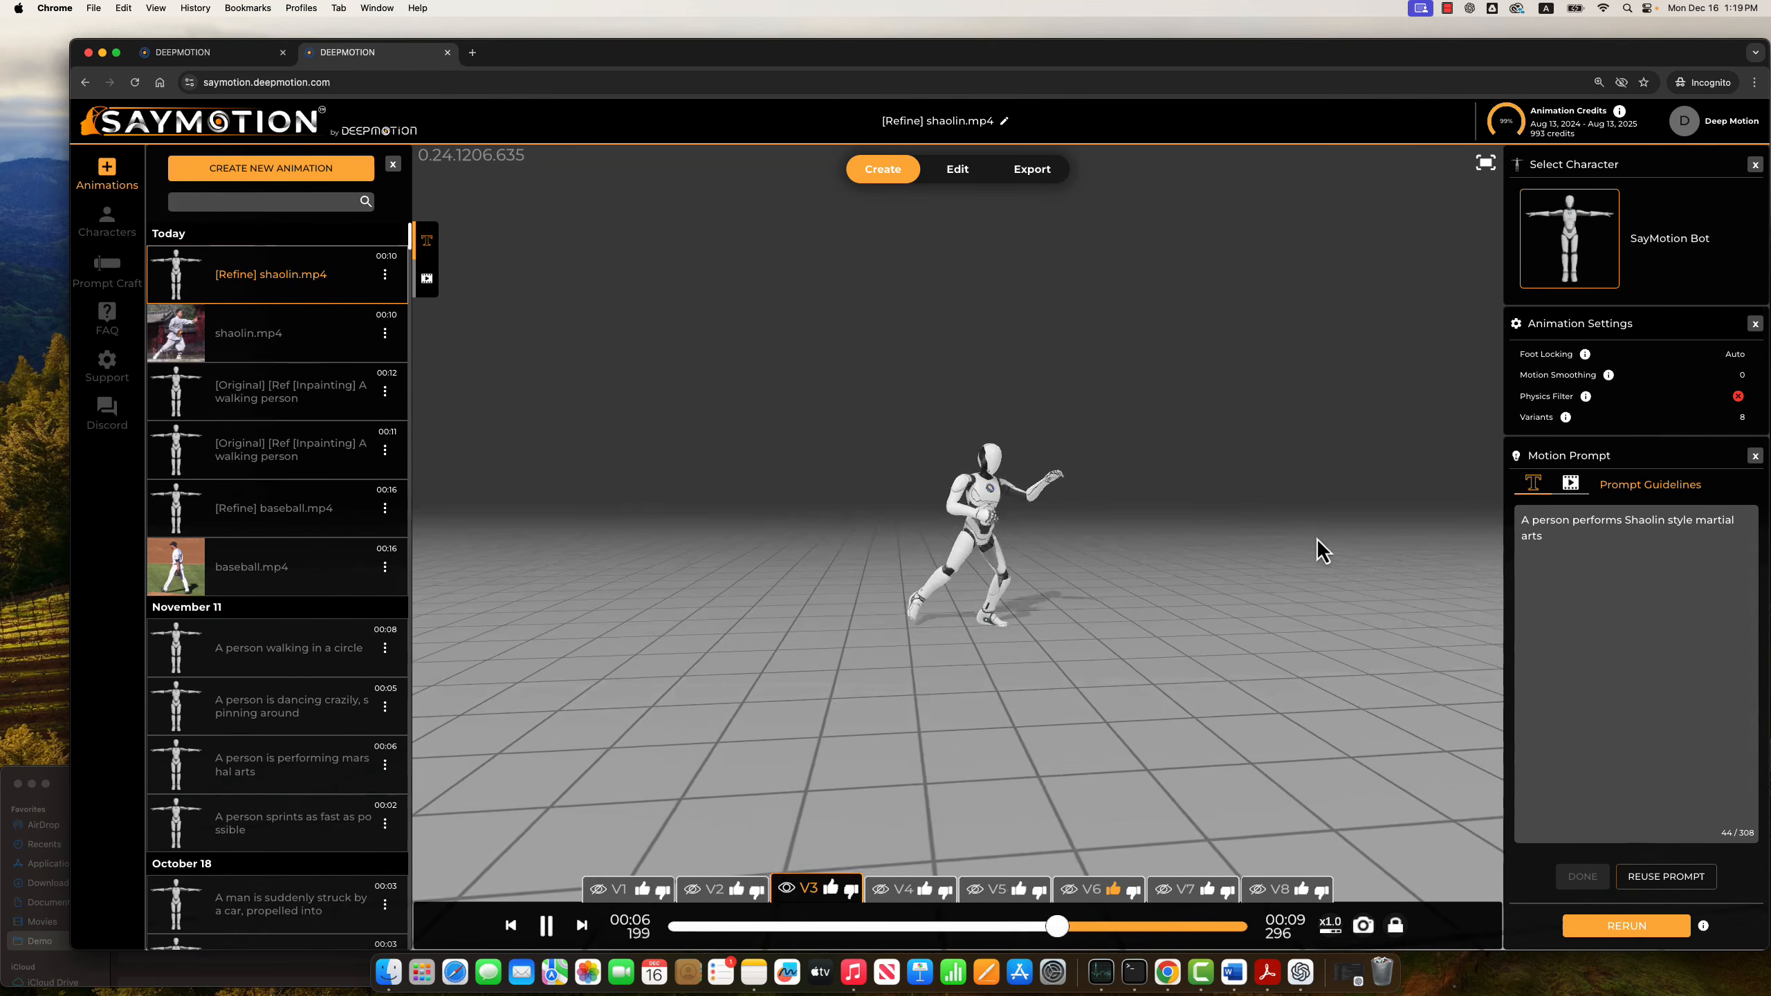
Open the rerun settings for the refined shaolin animation and replace the SayMotion Bot with the Remy character.
click(1627, 927)
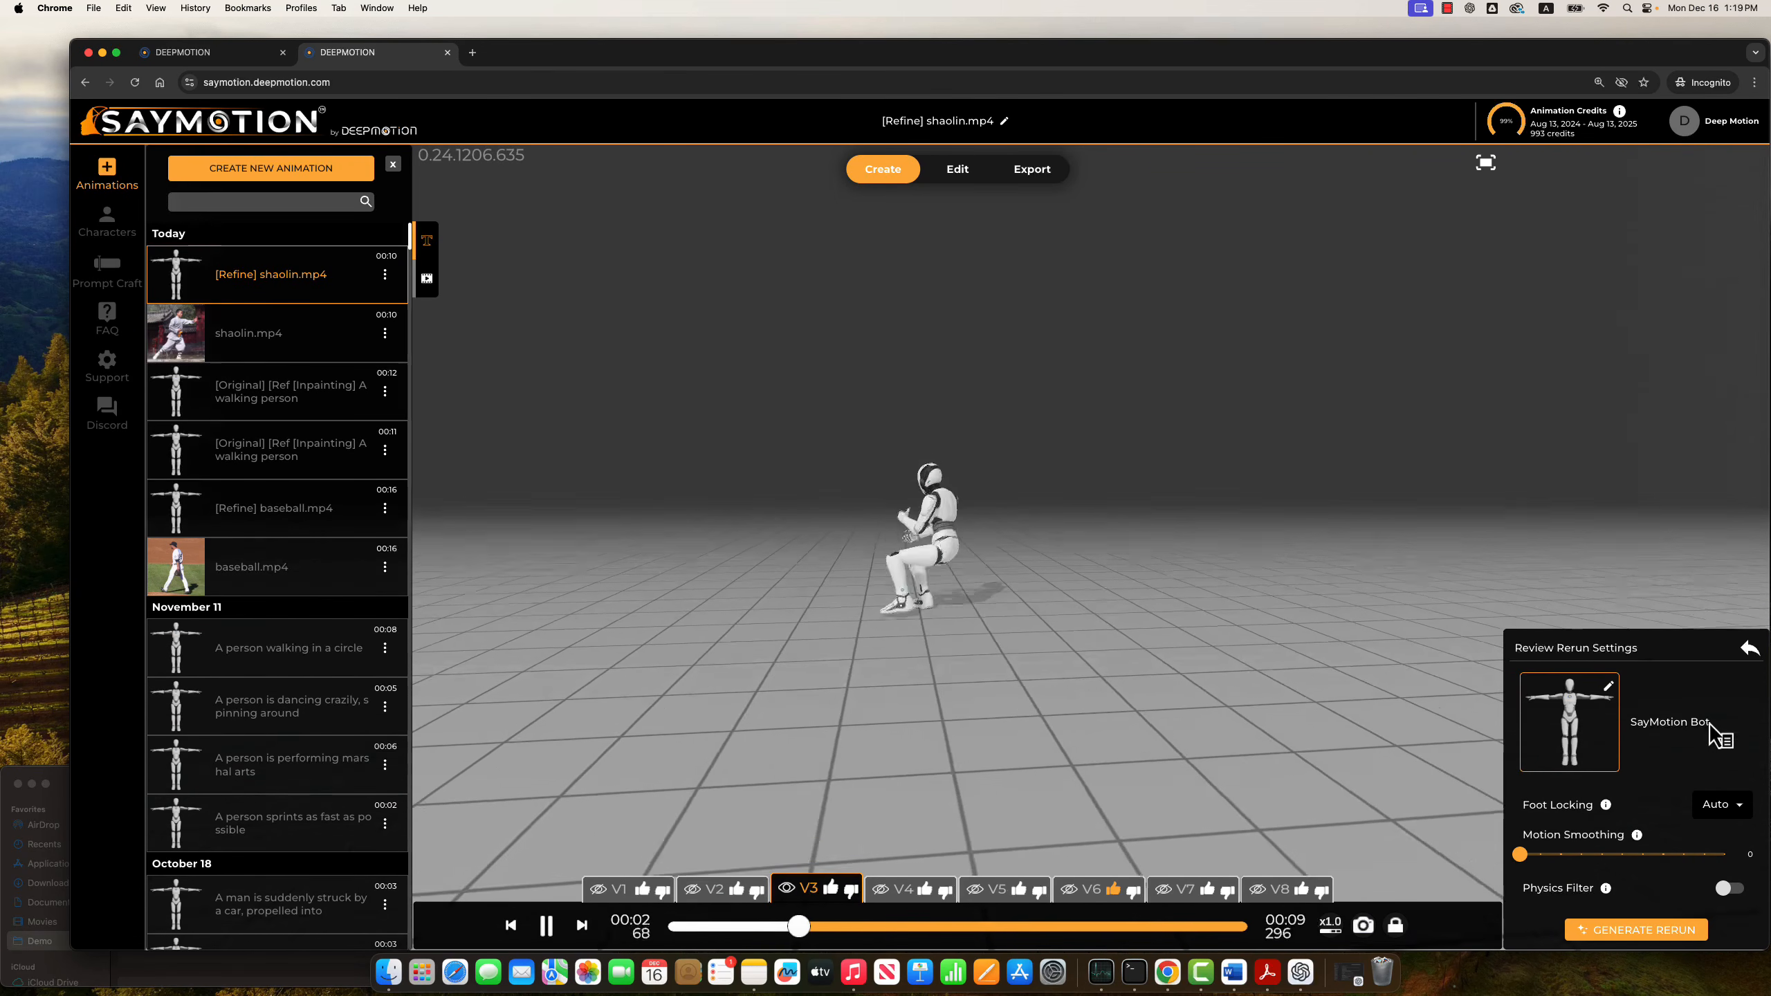
click(1609, 687)
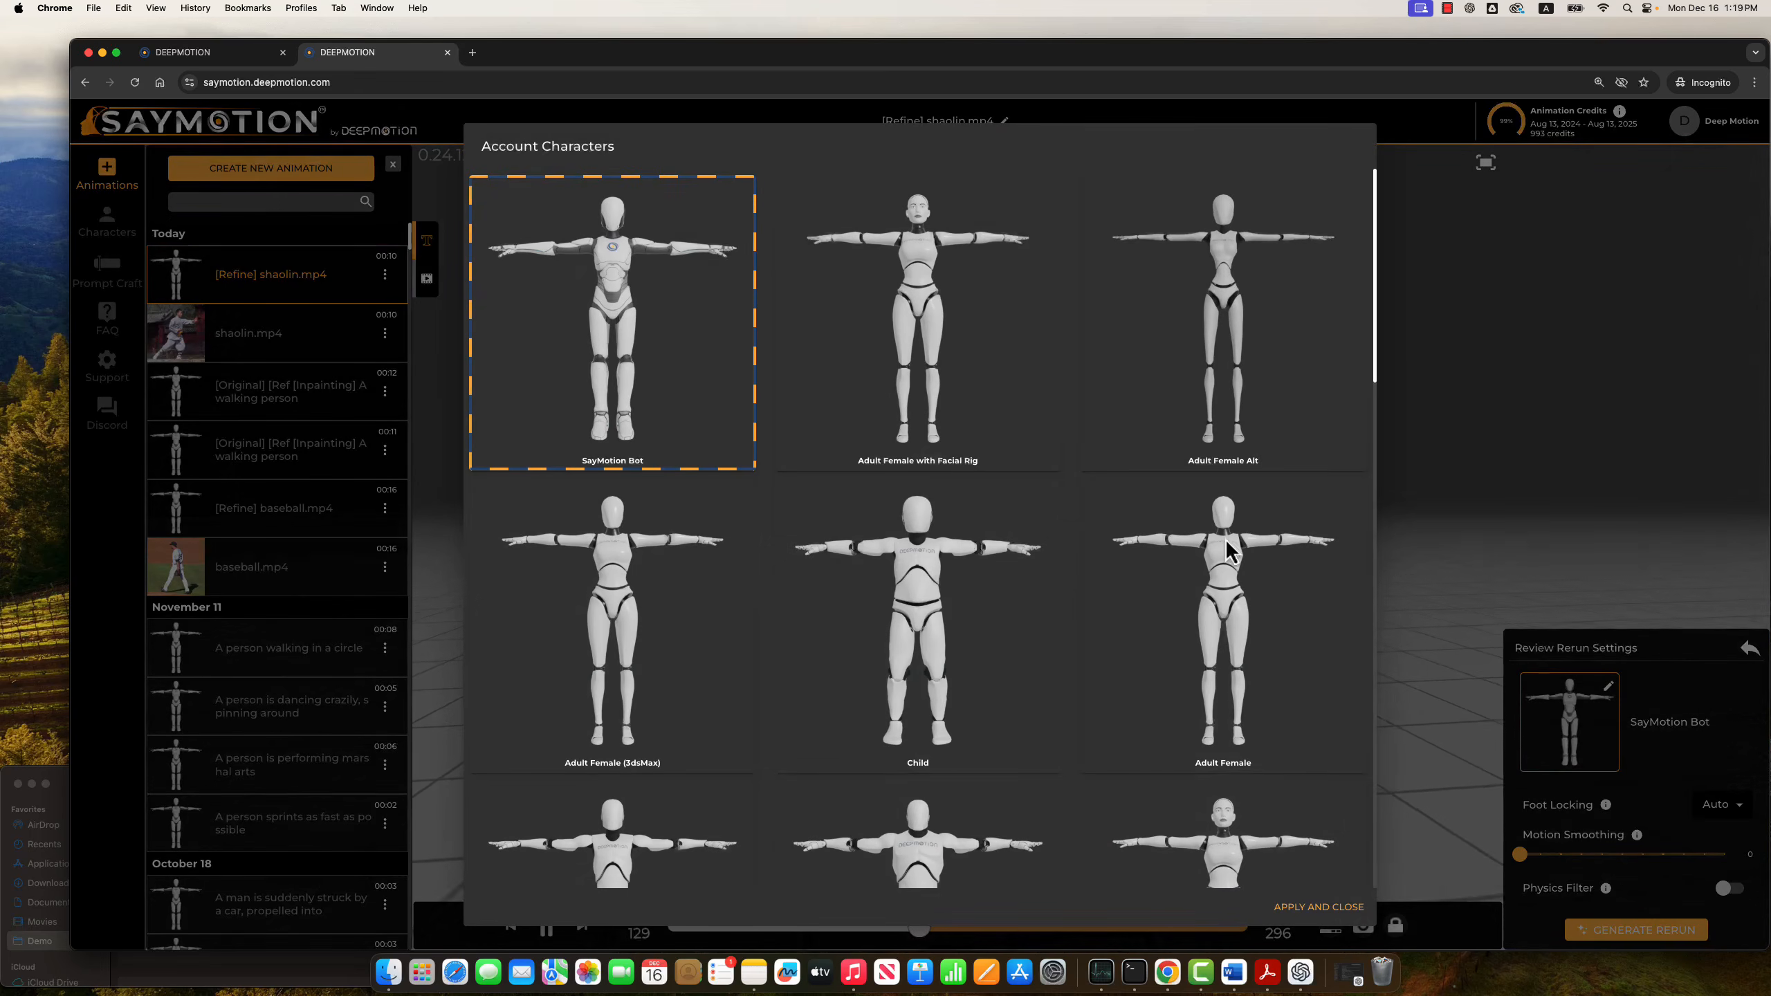
scroll(1135, 619, down, 4)
scroll(1139, 619, down, 12)
click(613, 384)
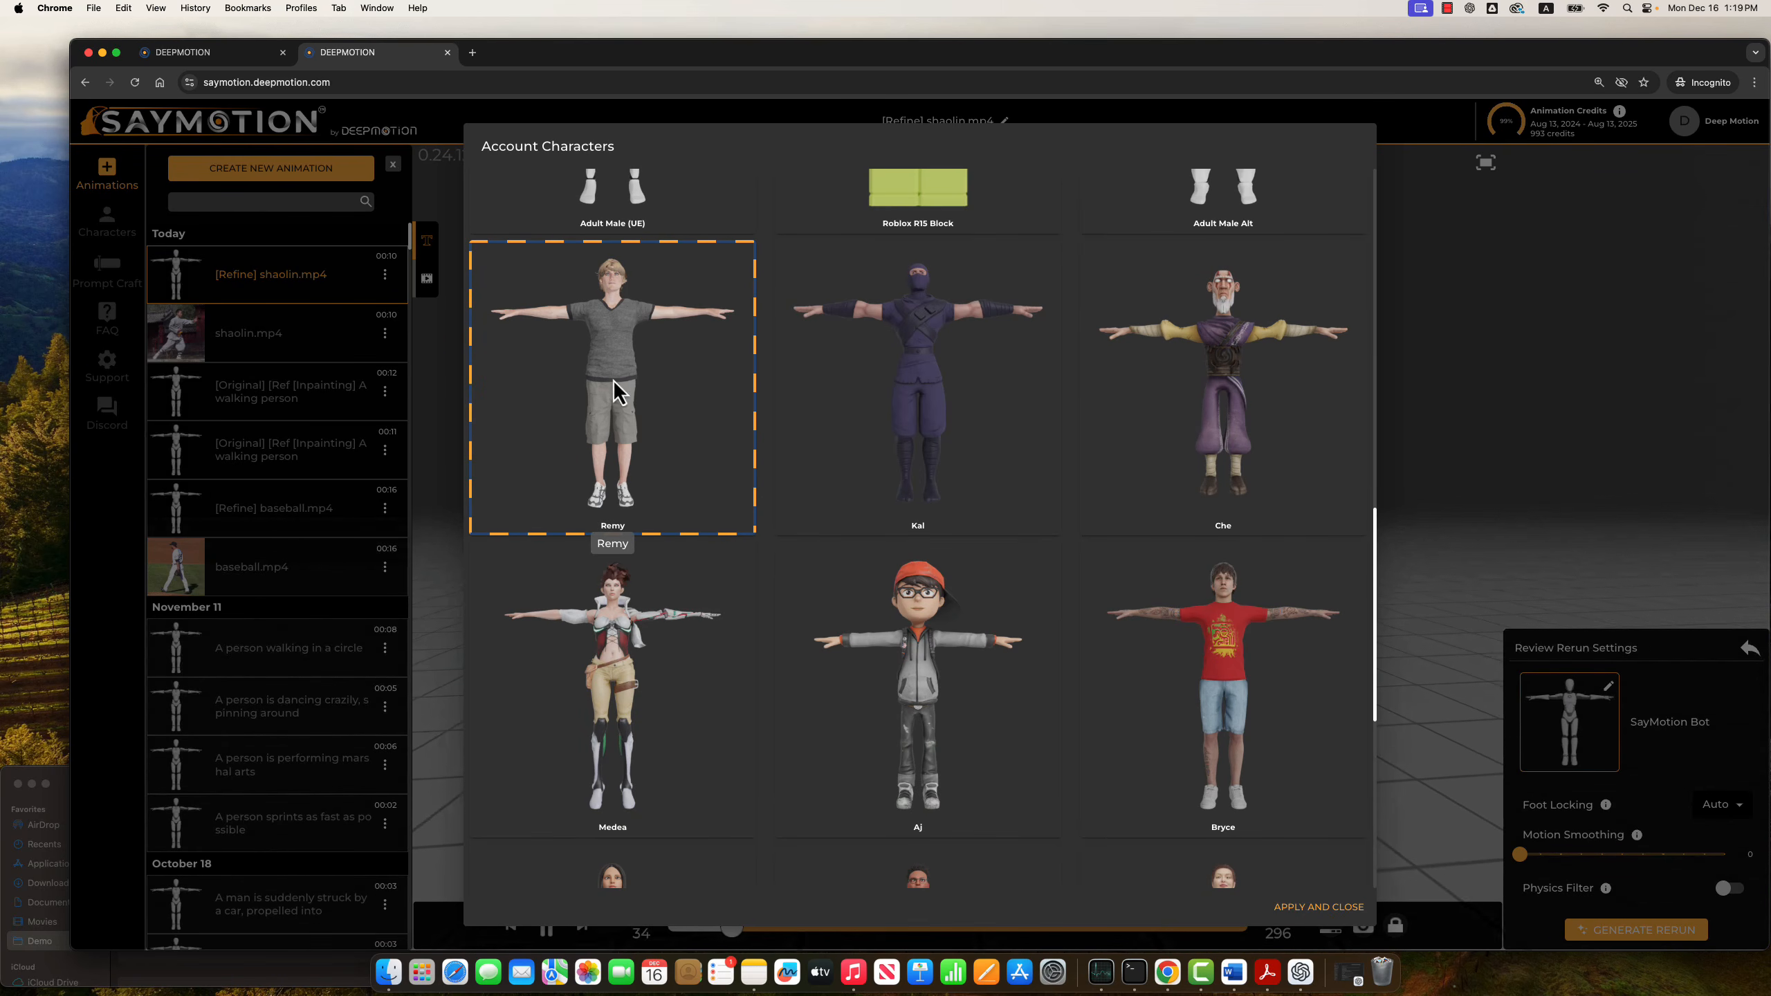
click(1353, 909)
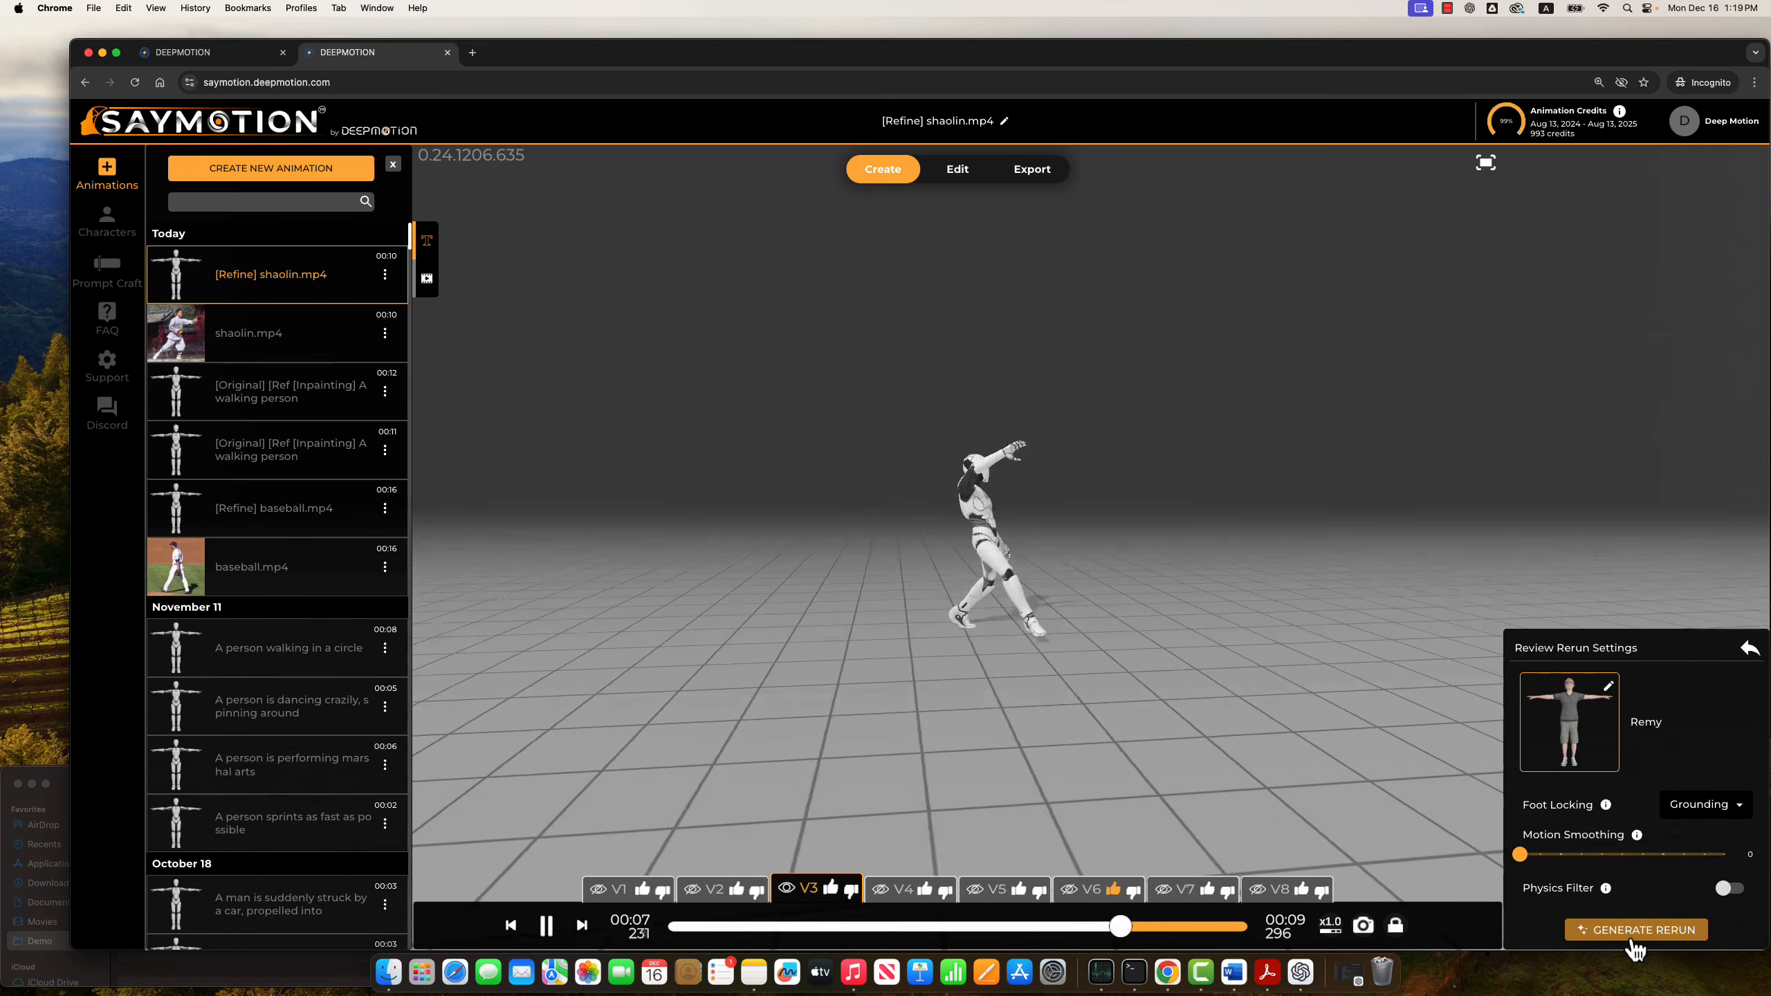
Generate the rerun of the refined shaolin animation with the Remy character.
click(1633, 937)
click(1710, 886)
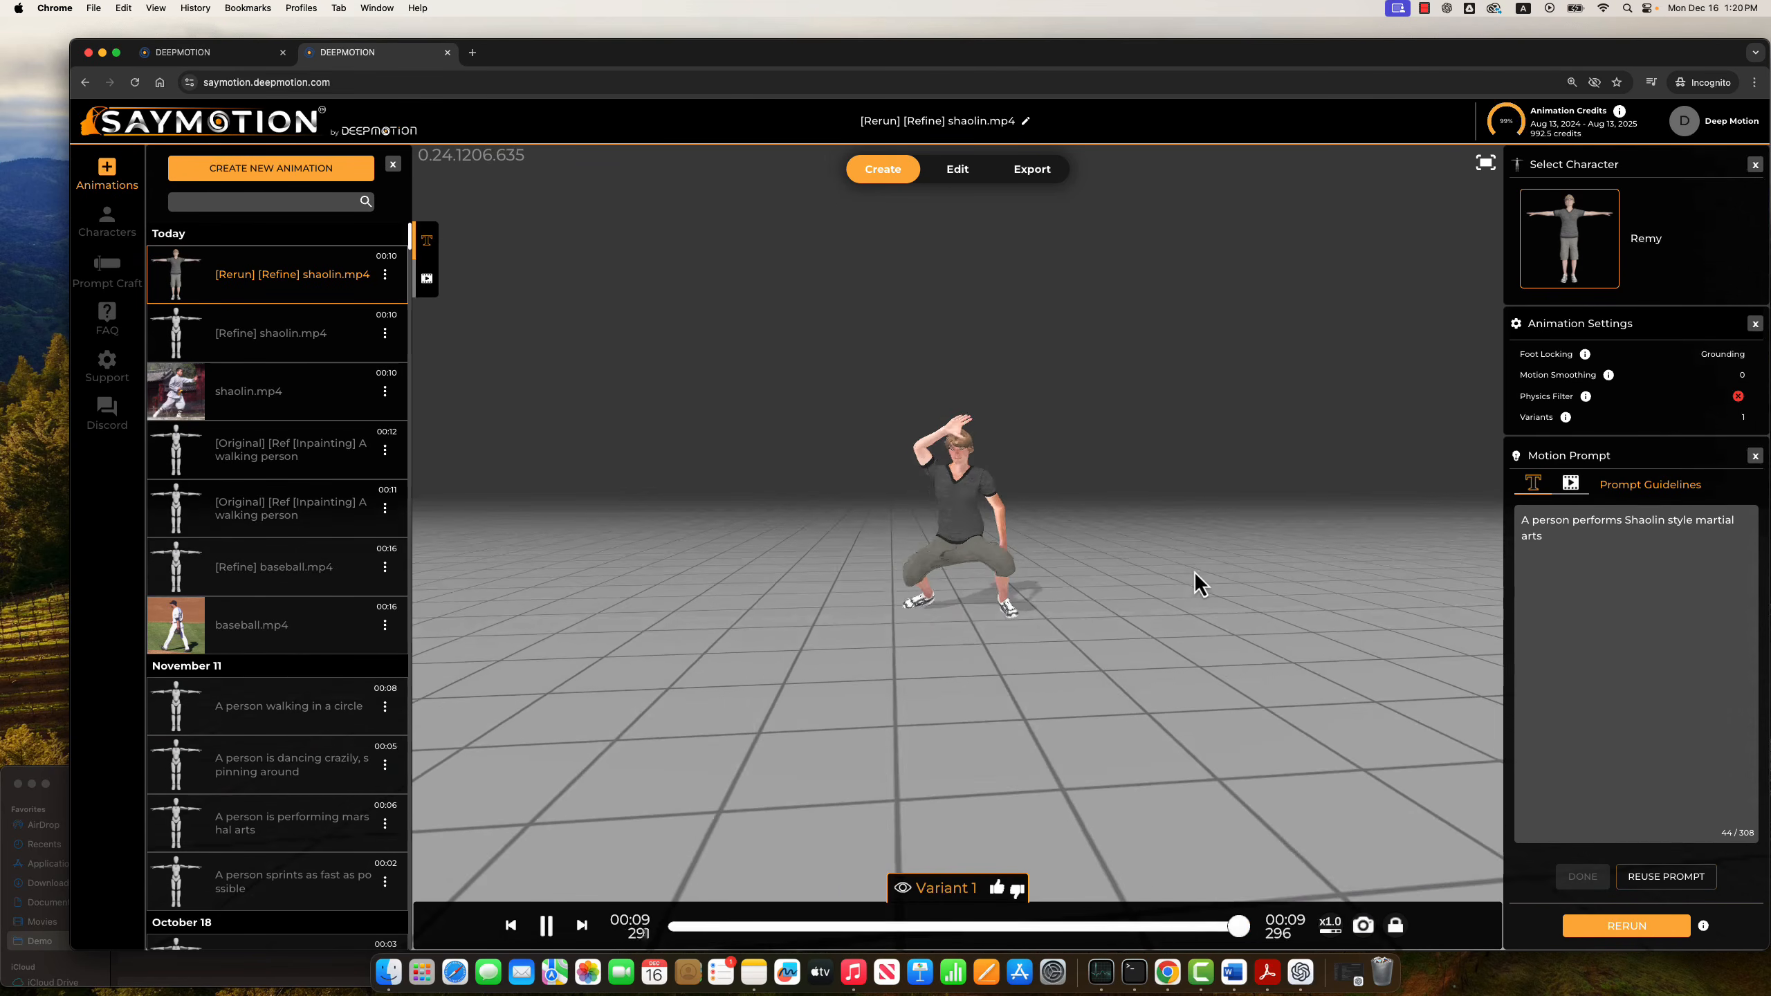
Start a Merge on the rerun shaolin animation and add the 00:12 "[Original] [Ref [Inpainting] A walking person" animation as the merged clip.
click(963, 176)
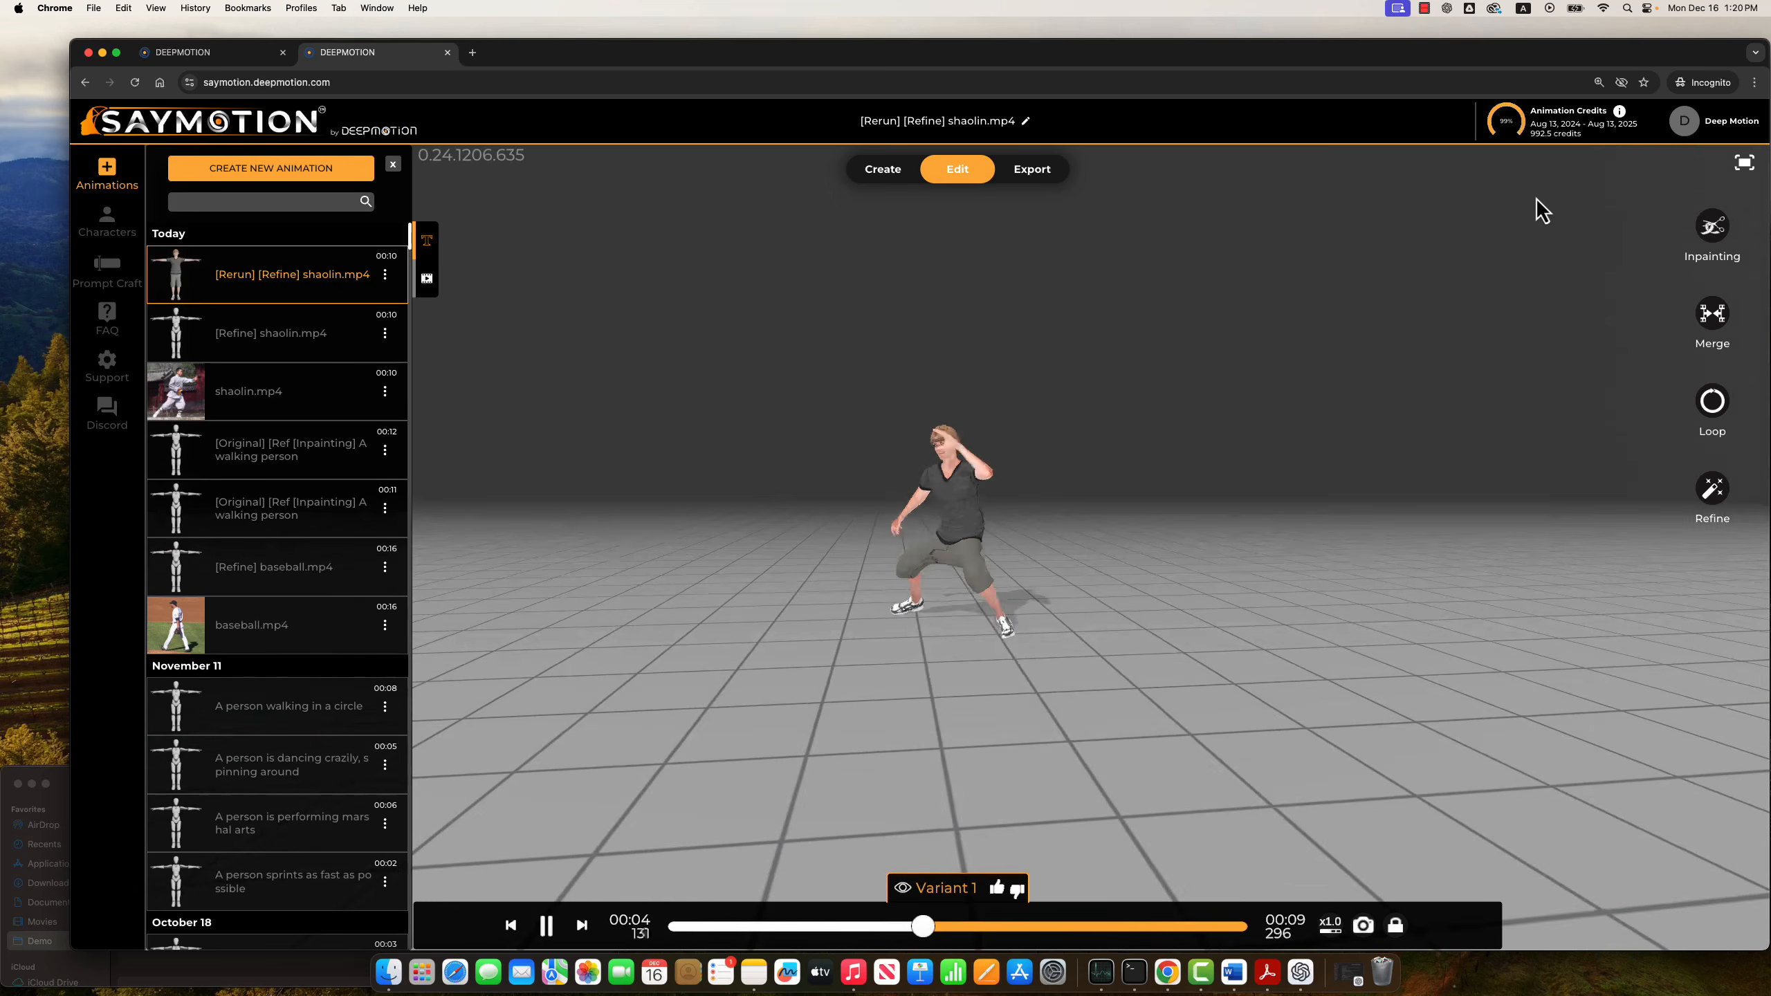
click(1724, 329)
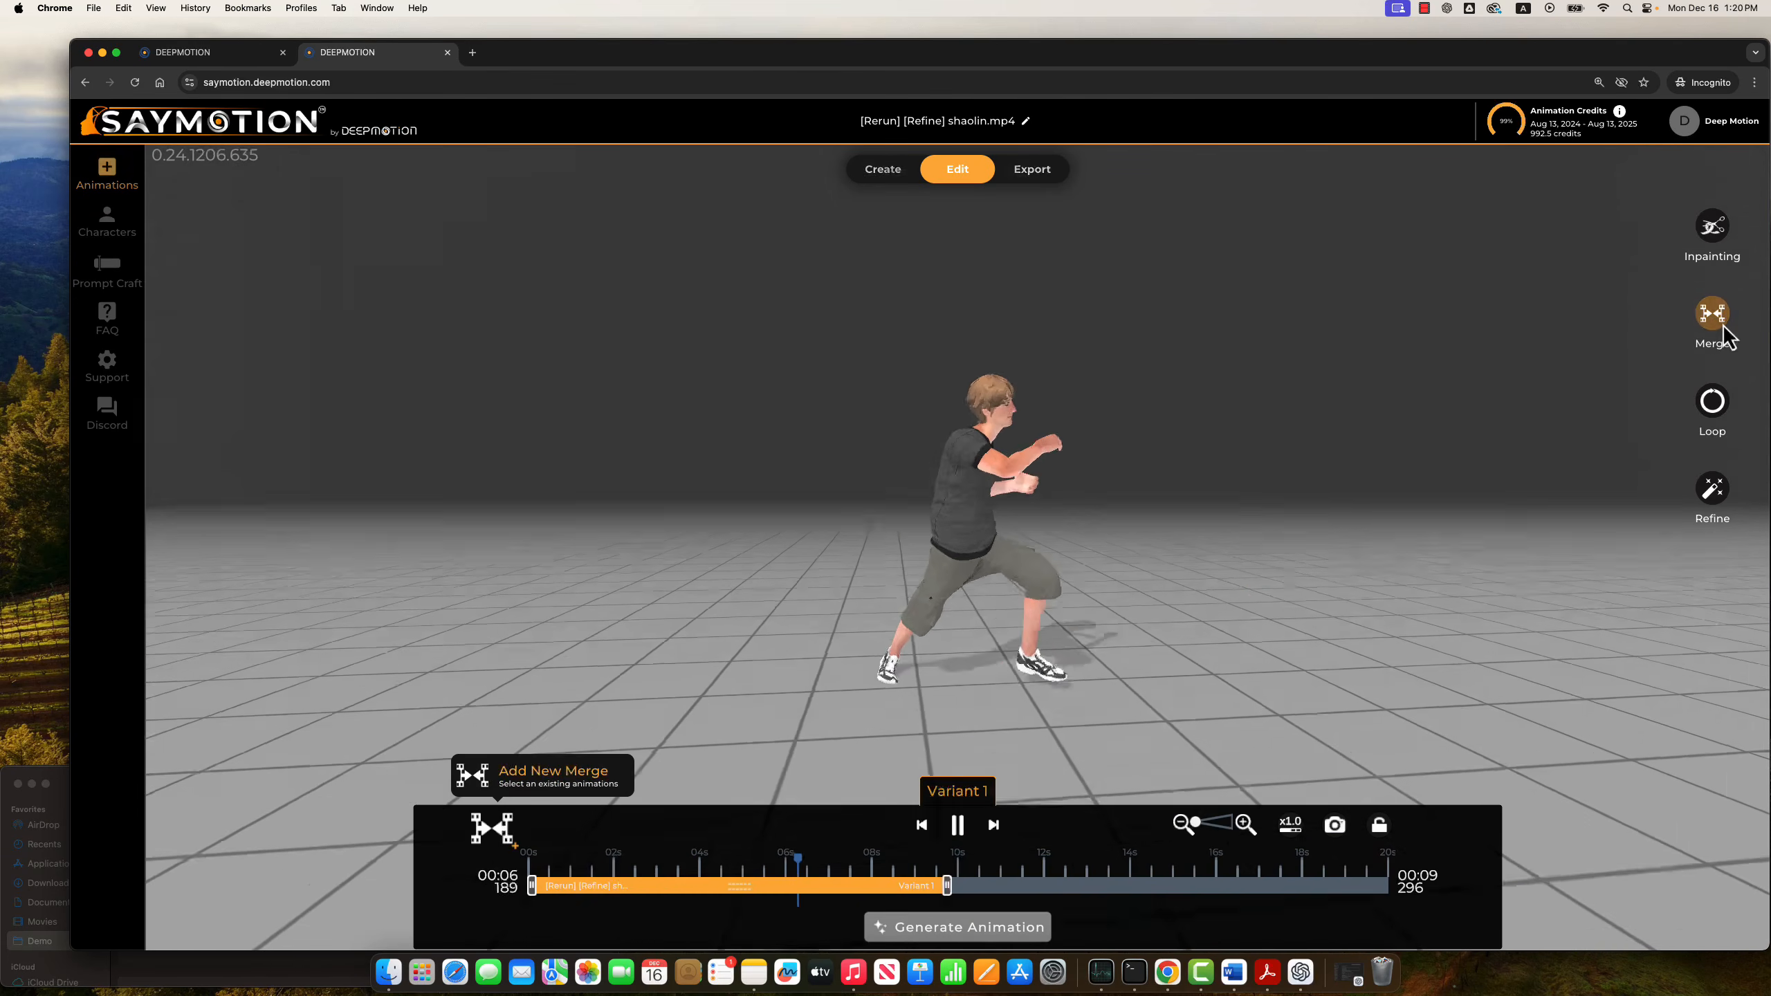
click(494, 832)
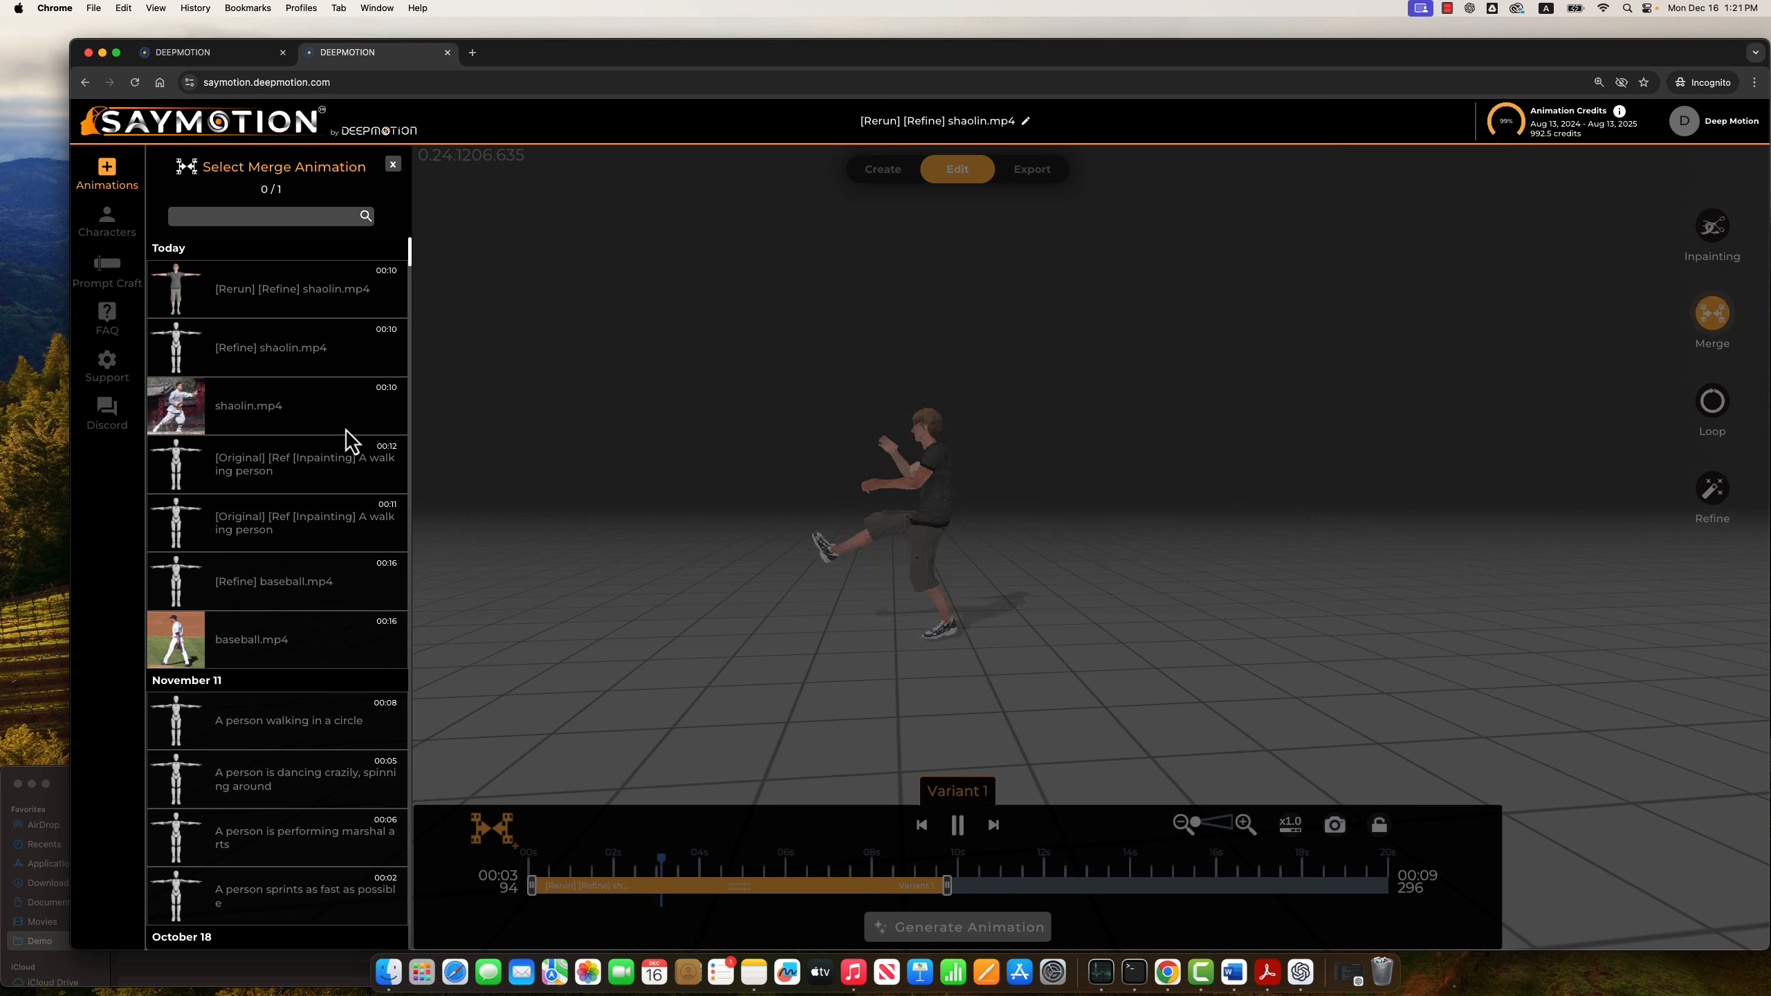
click(293, 474)
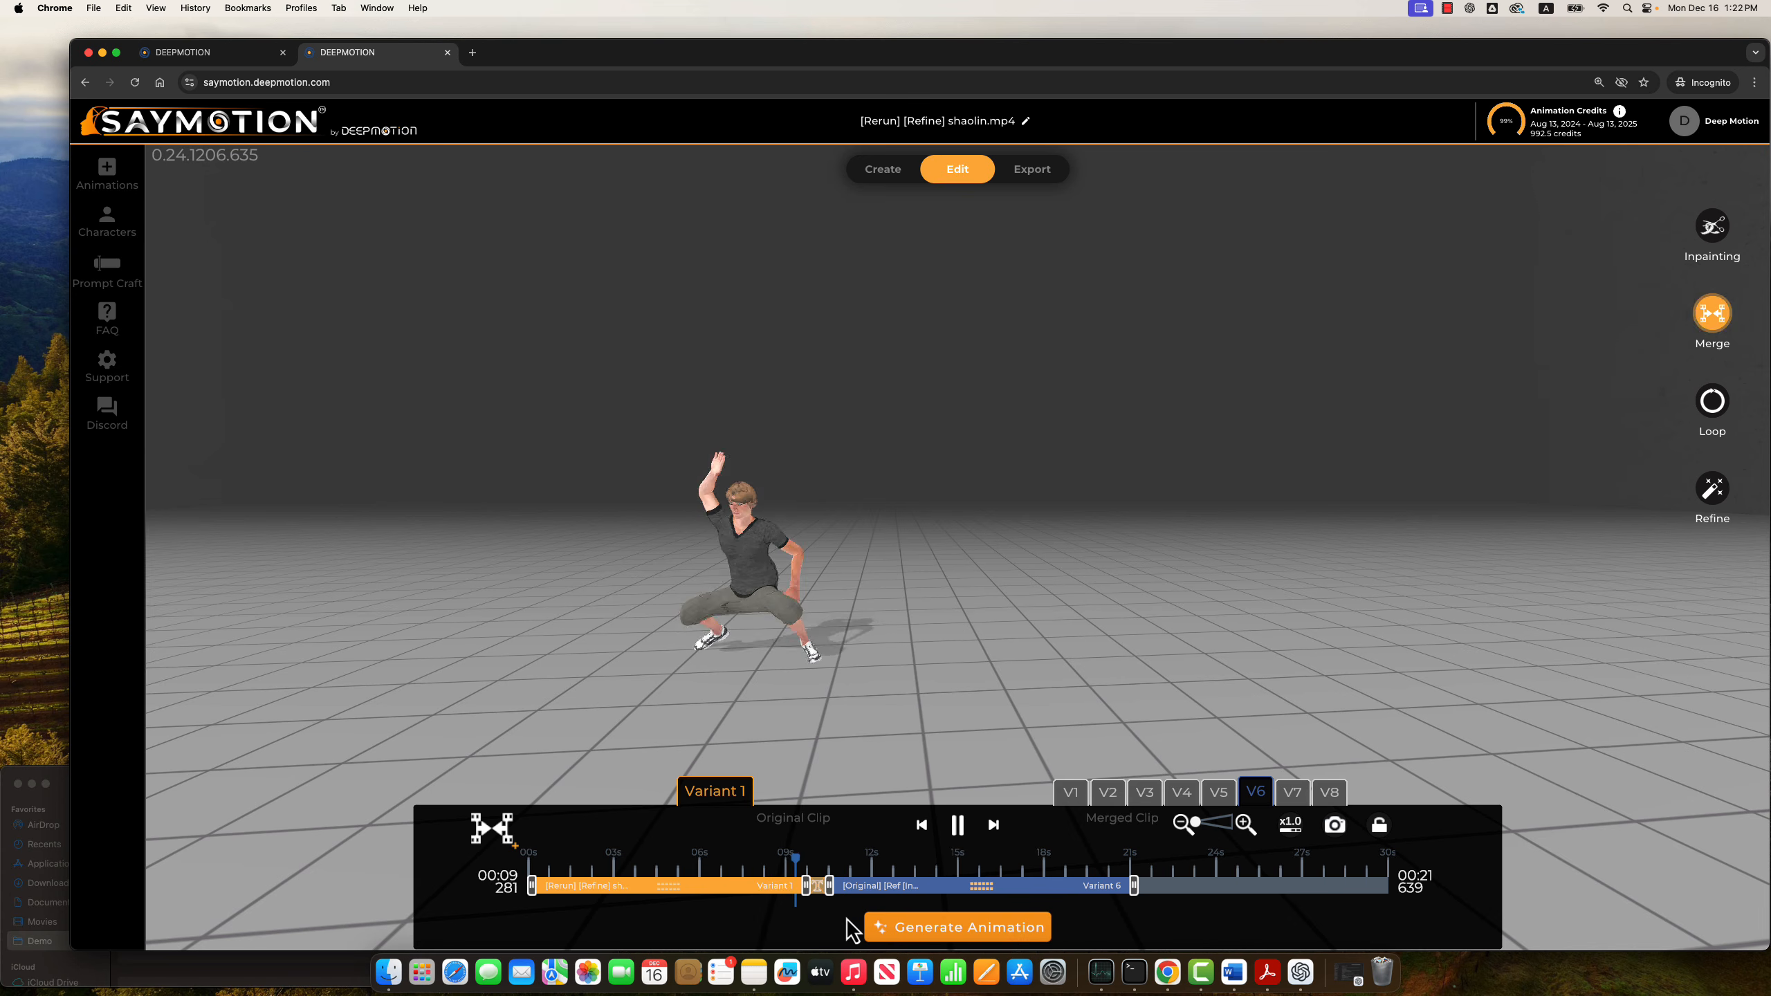
Generate the merged shaolin and walking animation and watch it in full screen.
click(827, 891)
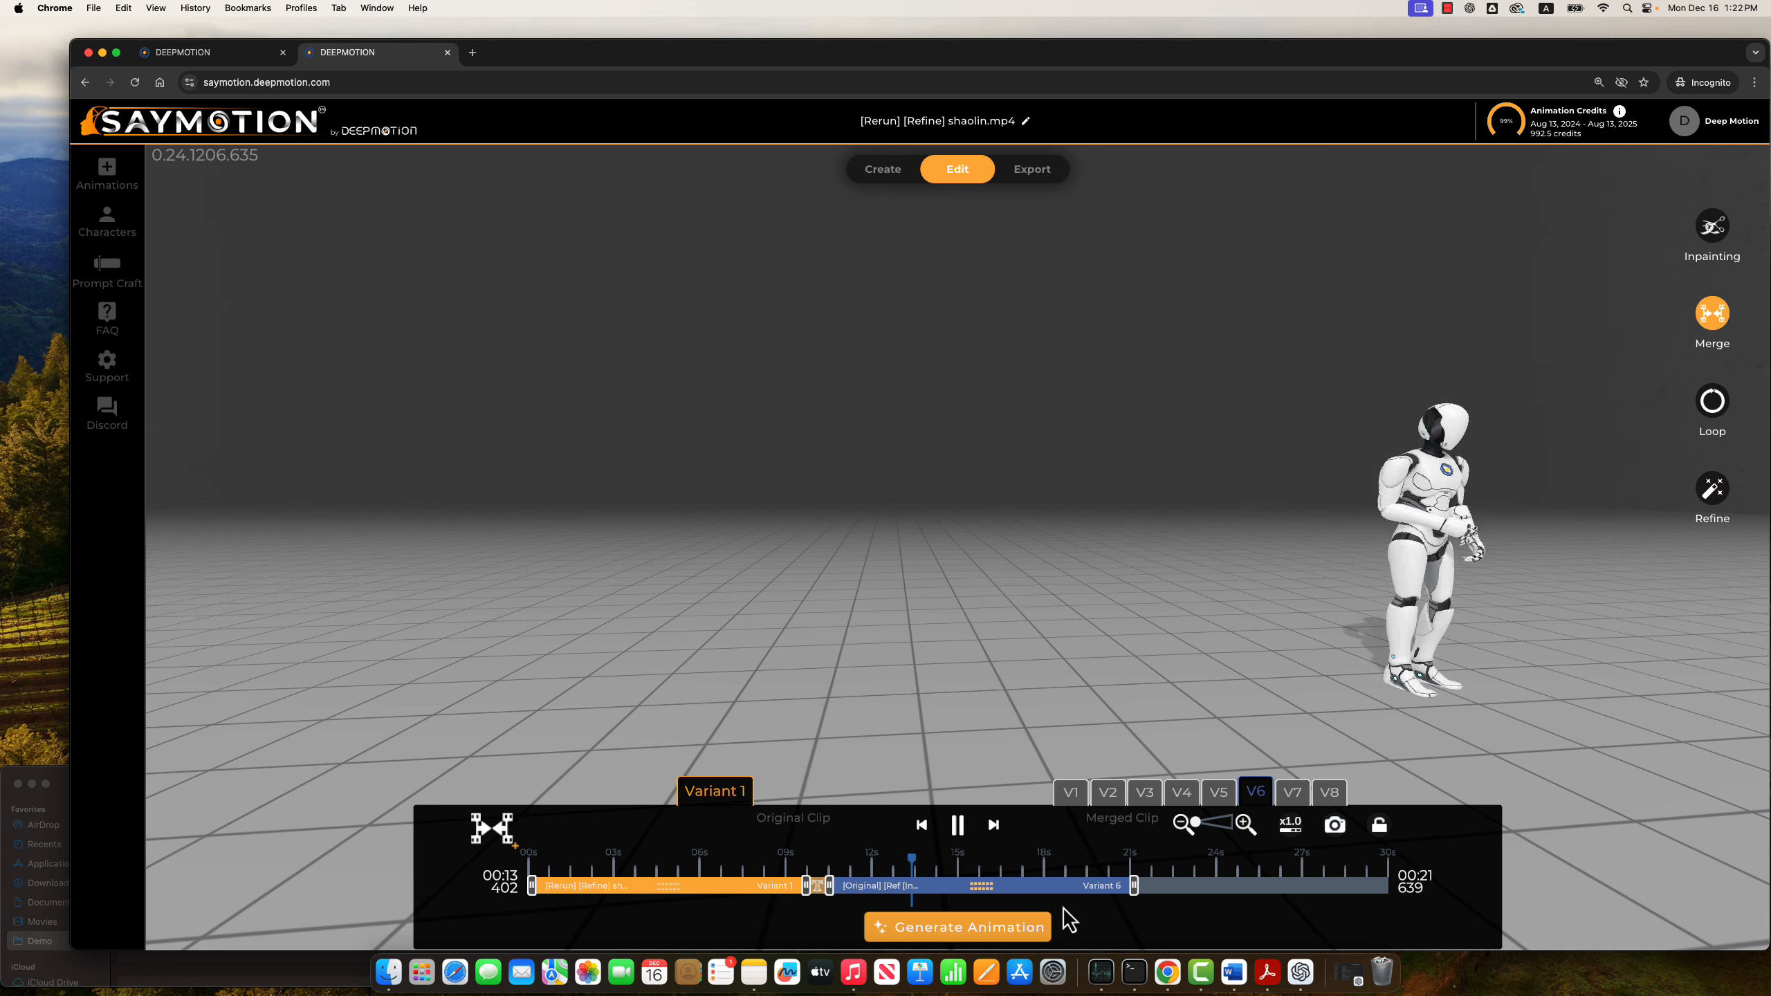
click(996, 928)
click(1046, 864)
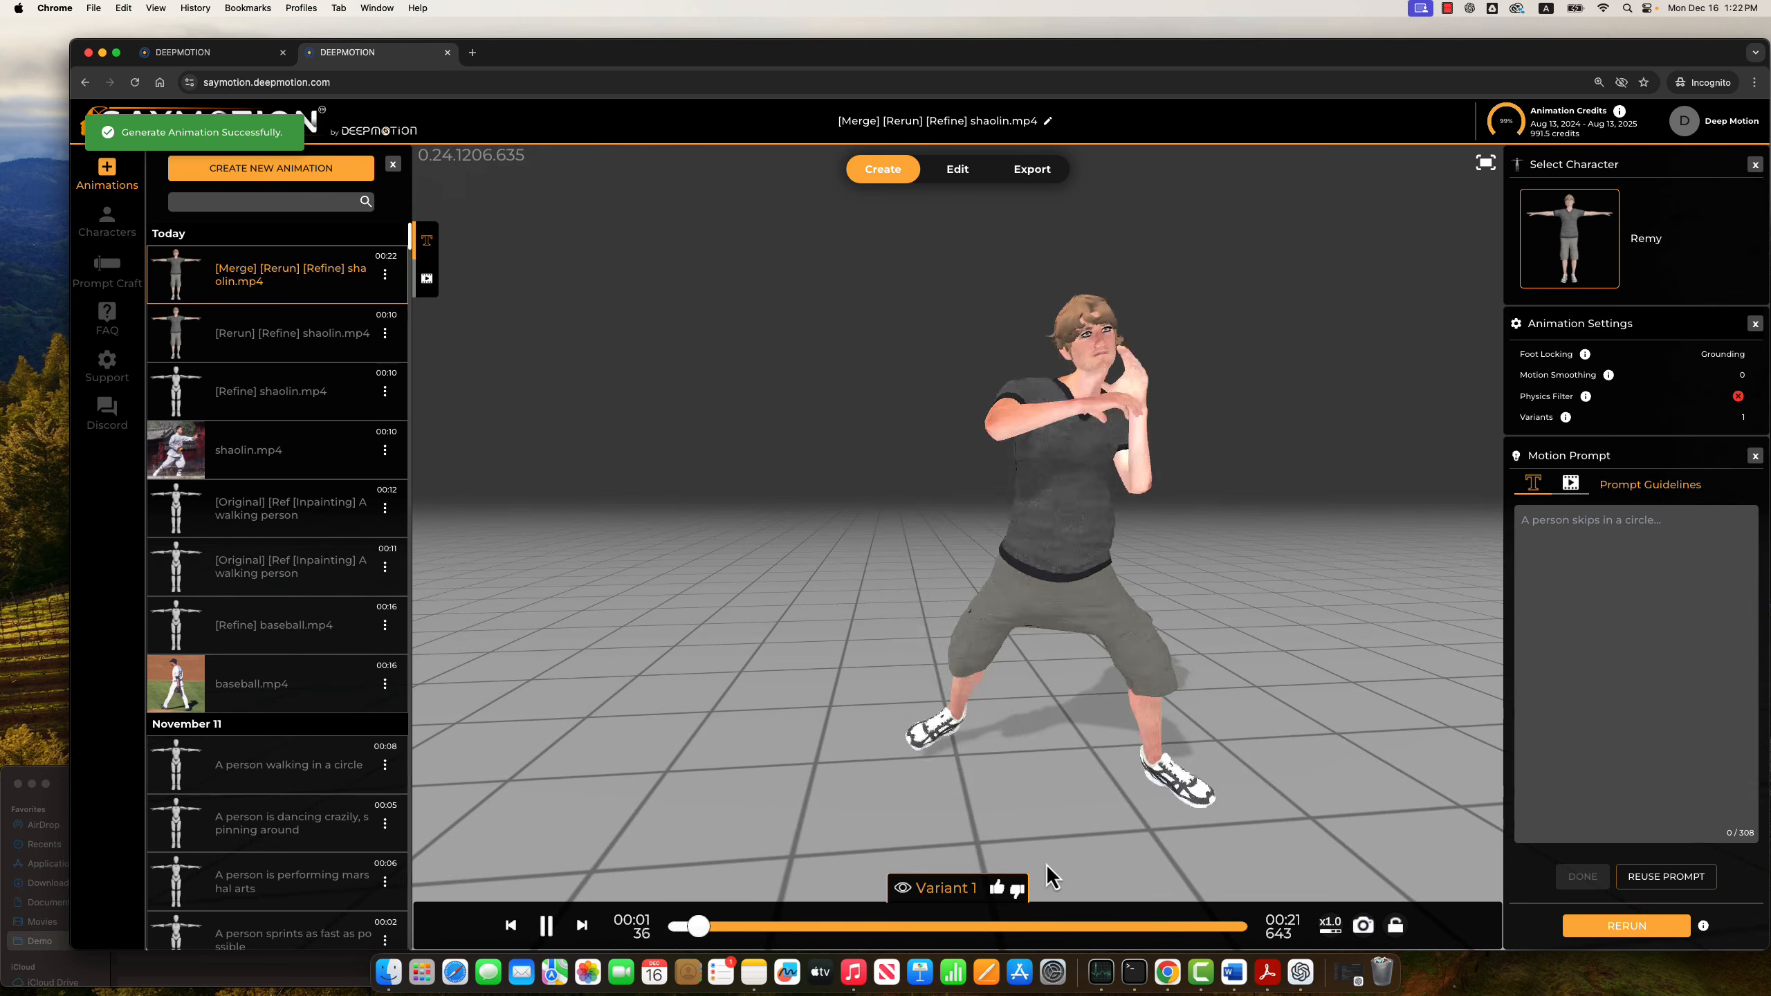
click(427, 975)
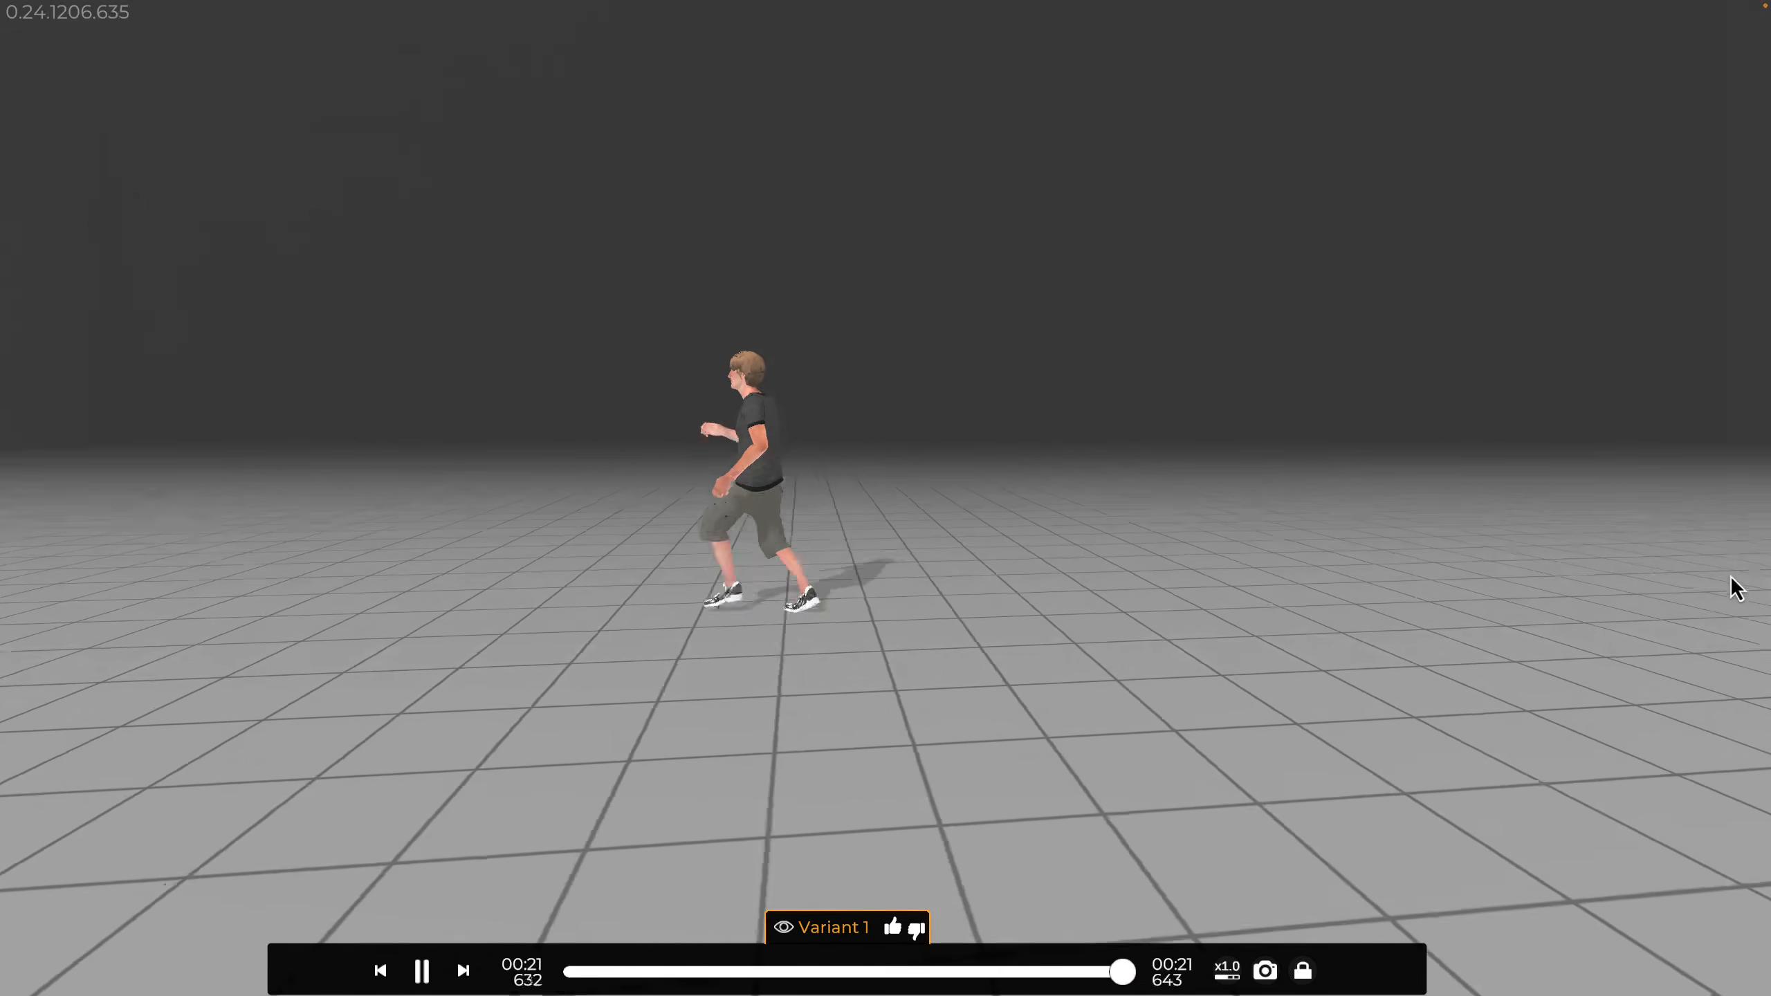
key(Escape)
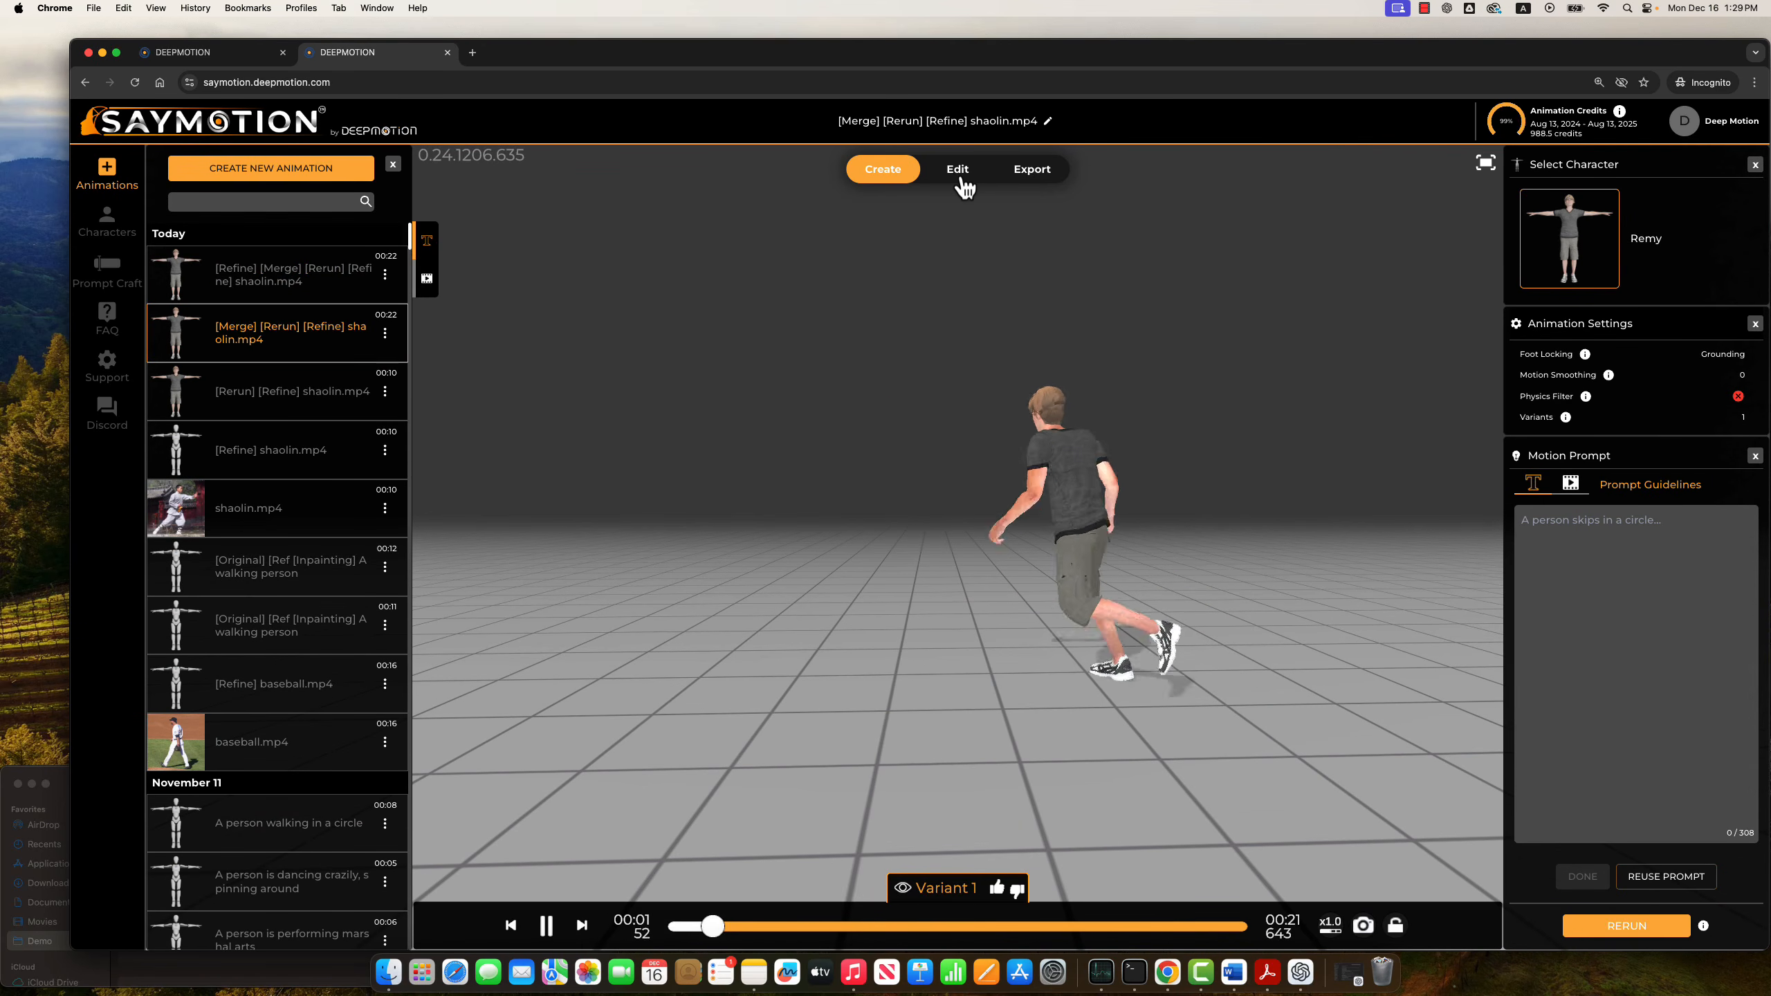
Start Inpainting on the merged shaolin animation, add an inpaint segment and move it to the end of the original clip.
click(963, 183)
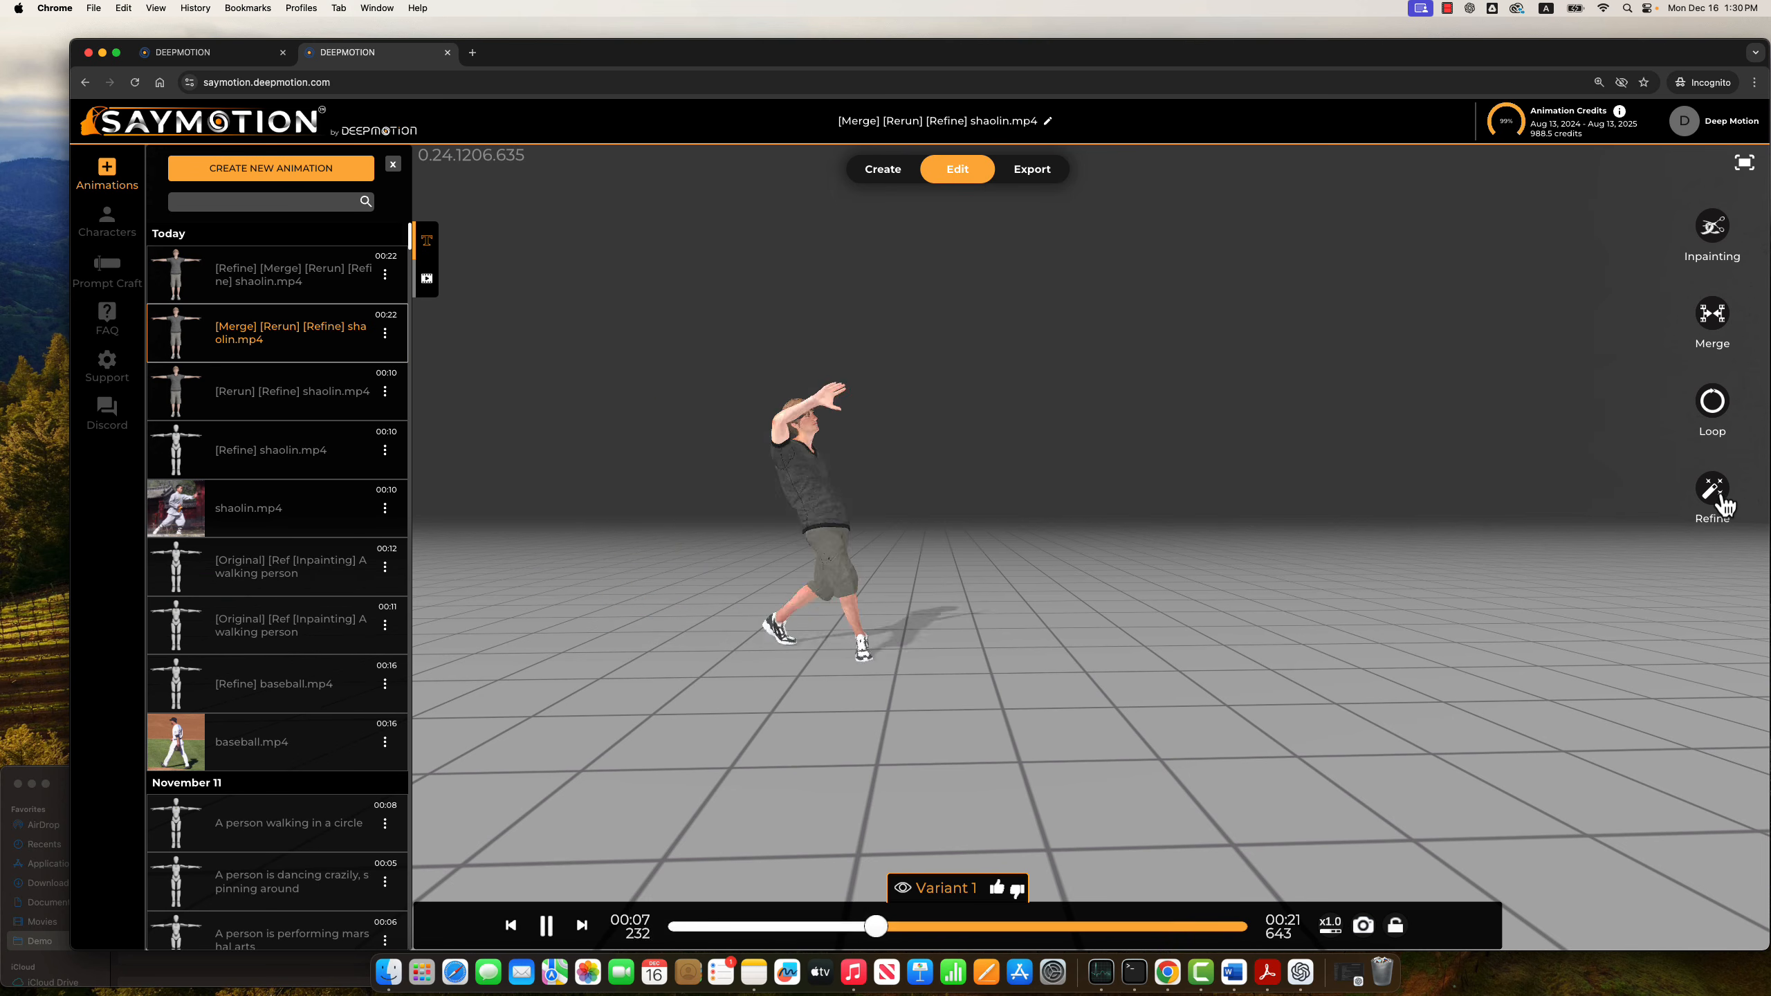
click(1714, 235)
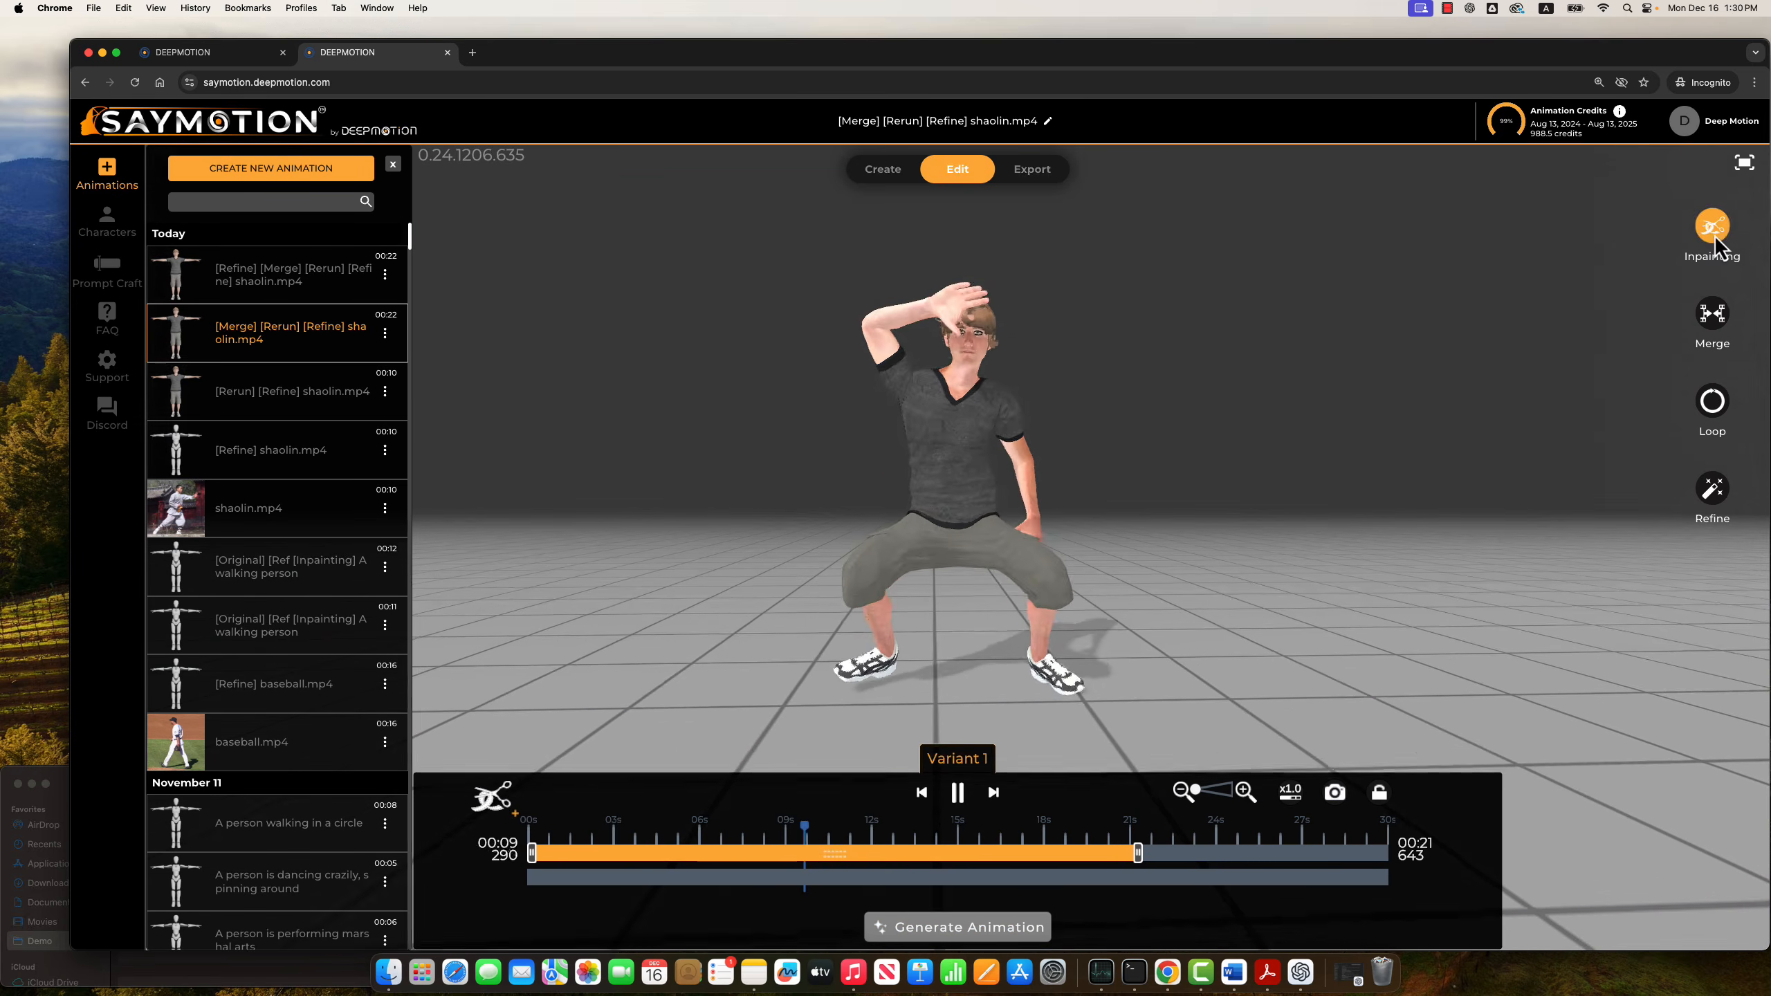
click(489, 799)
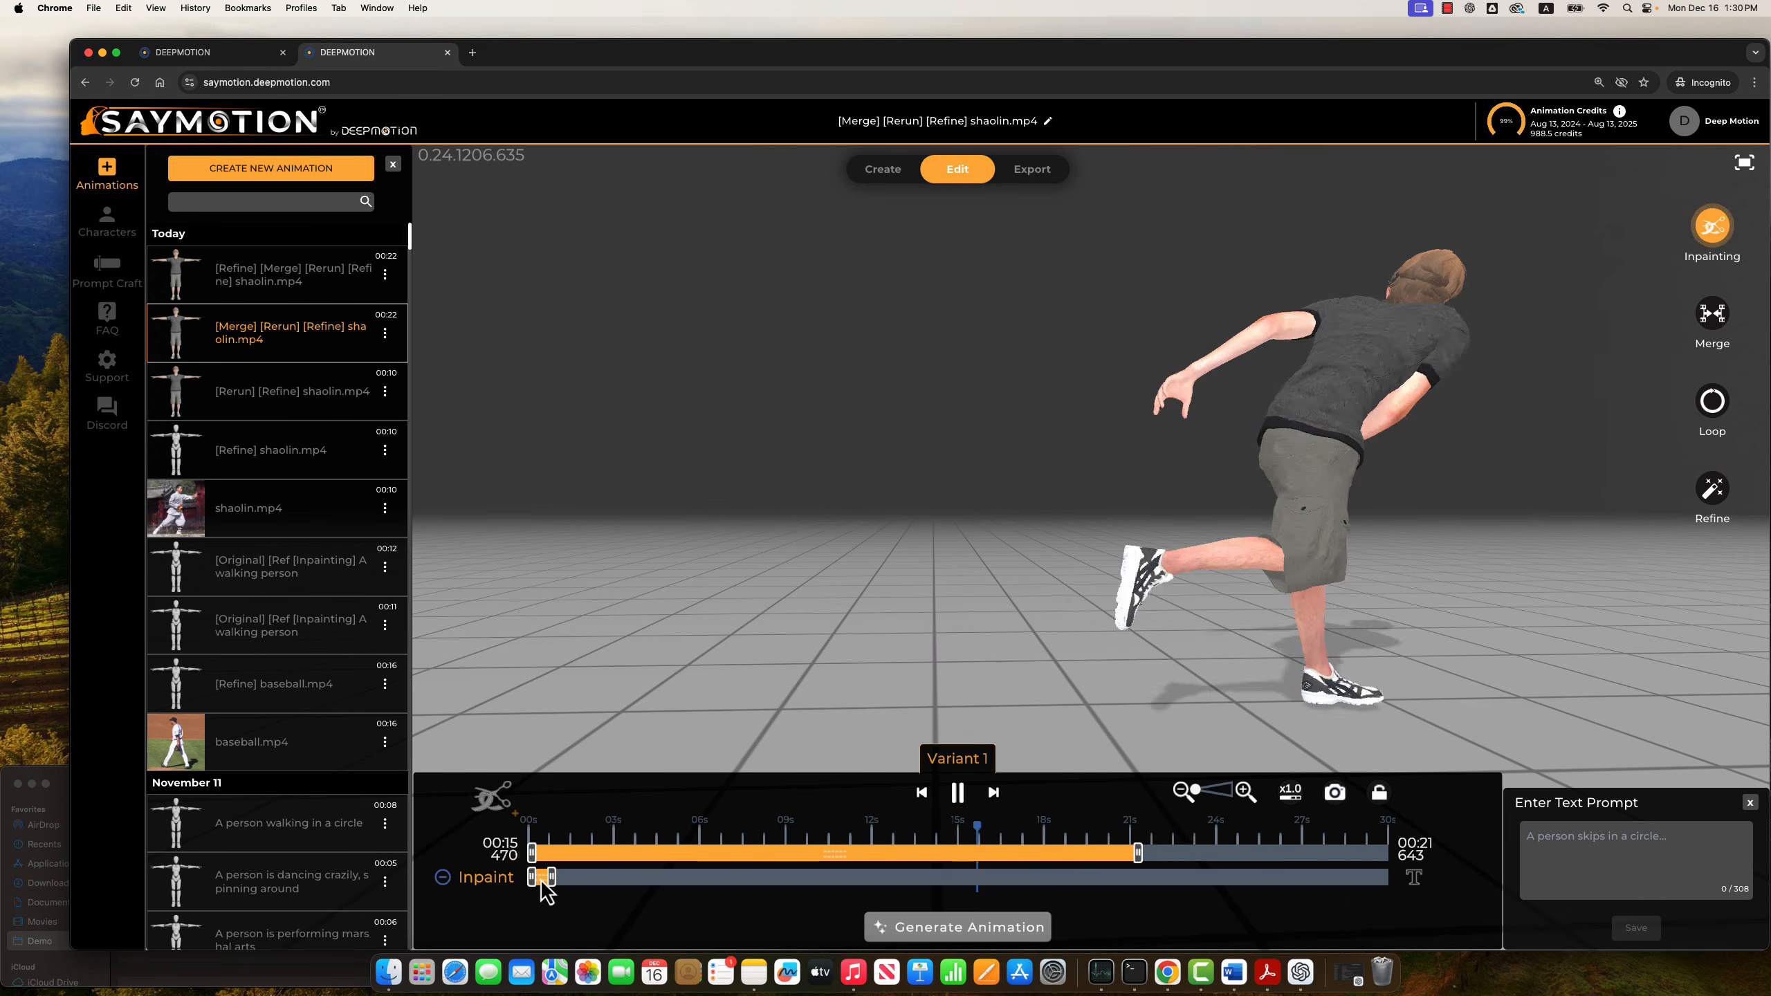
drag(542, 879, 1188, 879)
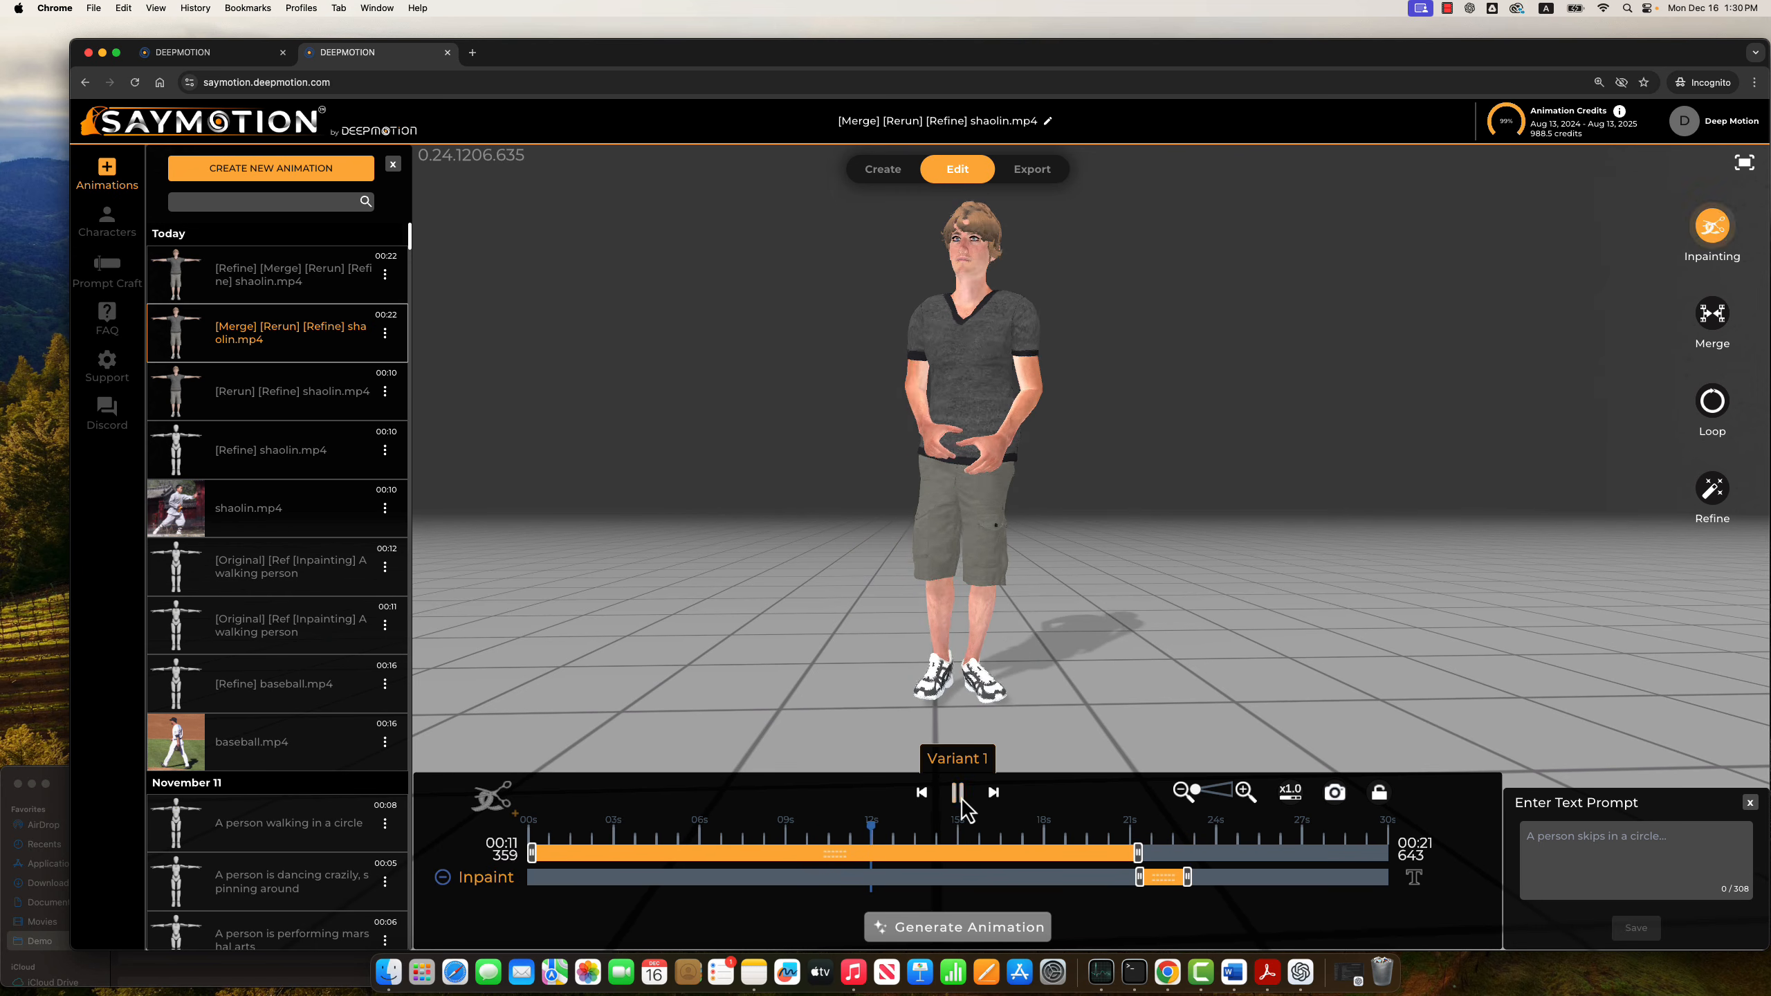
Set the playhead to frame 626 and shift the inpaint segment to start there, slightly overlapping the clip's end.
drag(885, 836, 1130, 829)
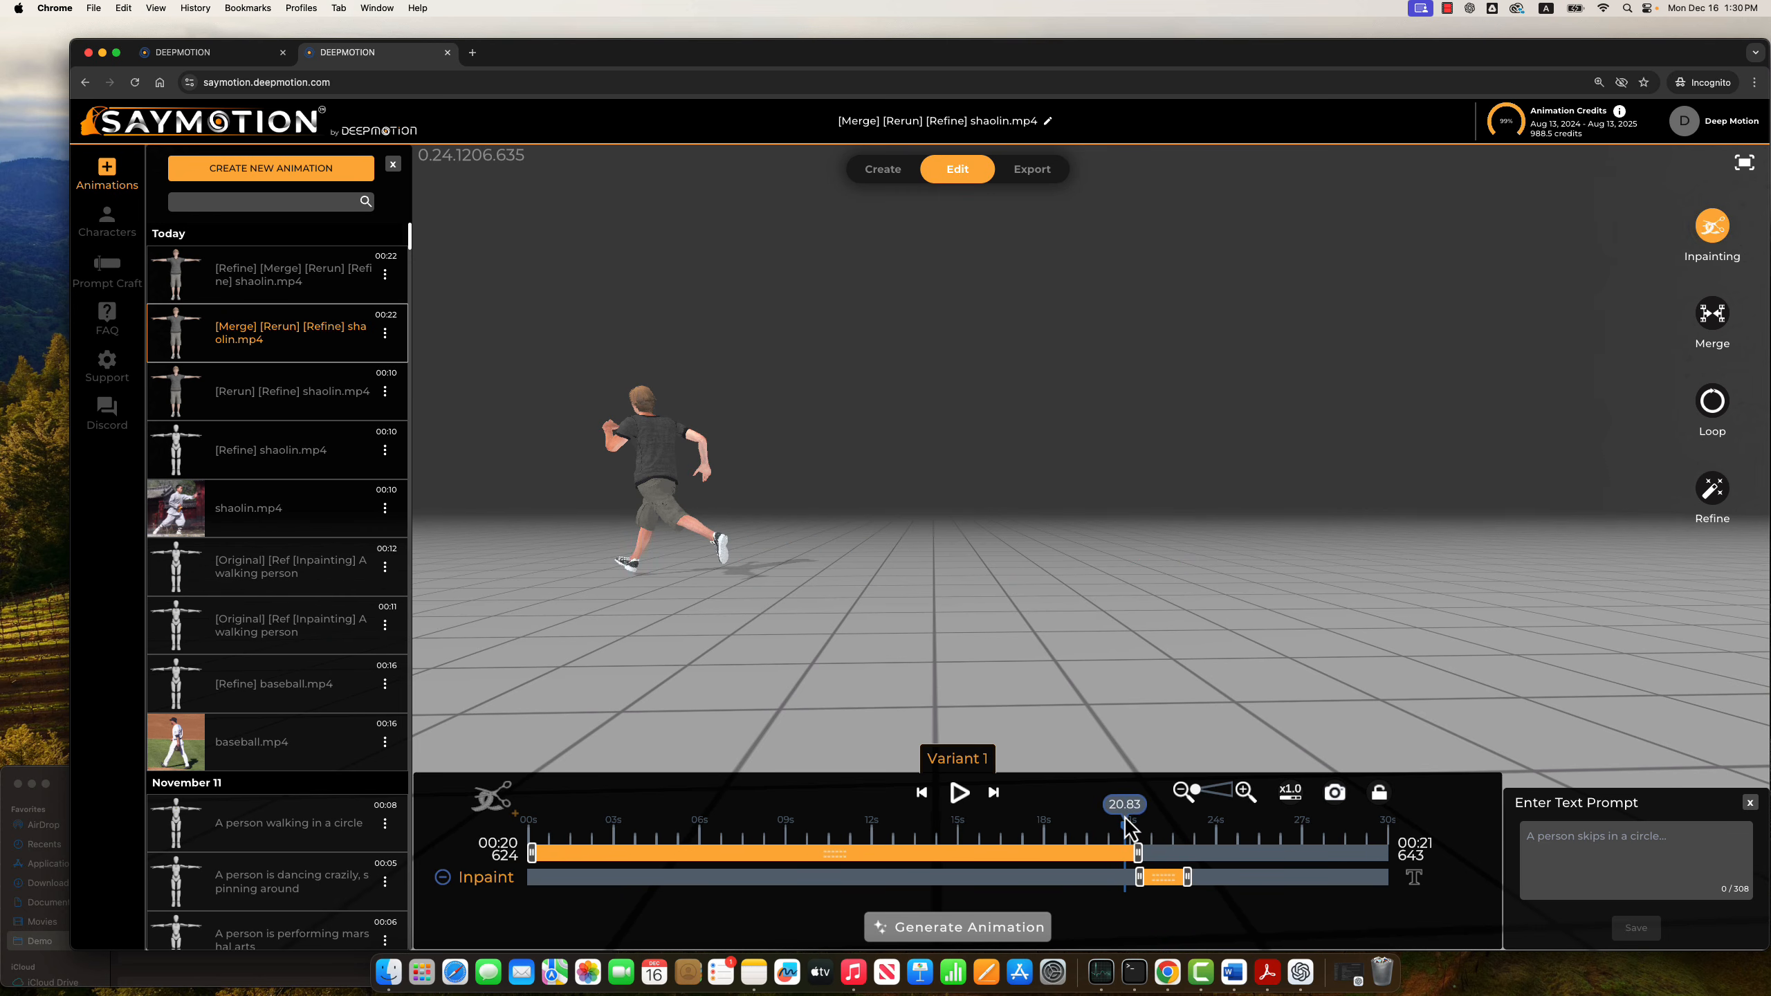
drag(1047, 552, 1049, 568)
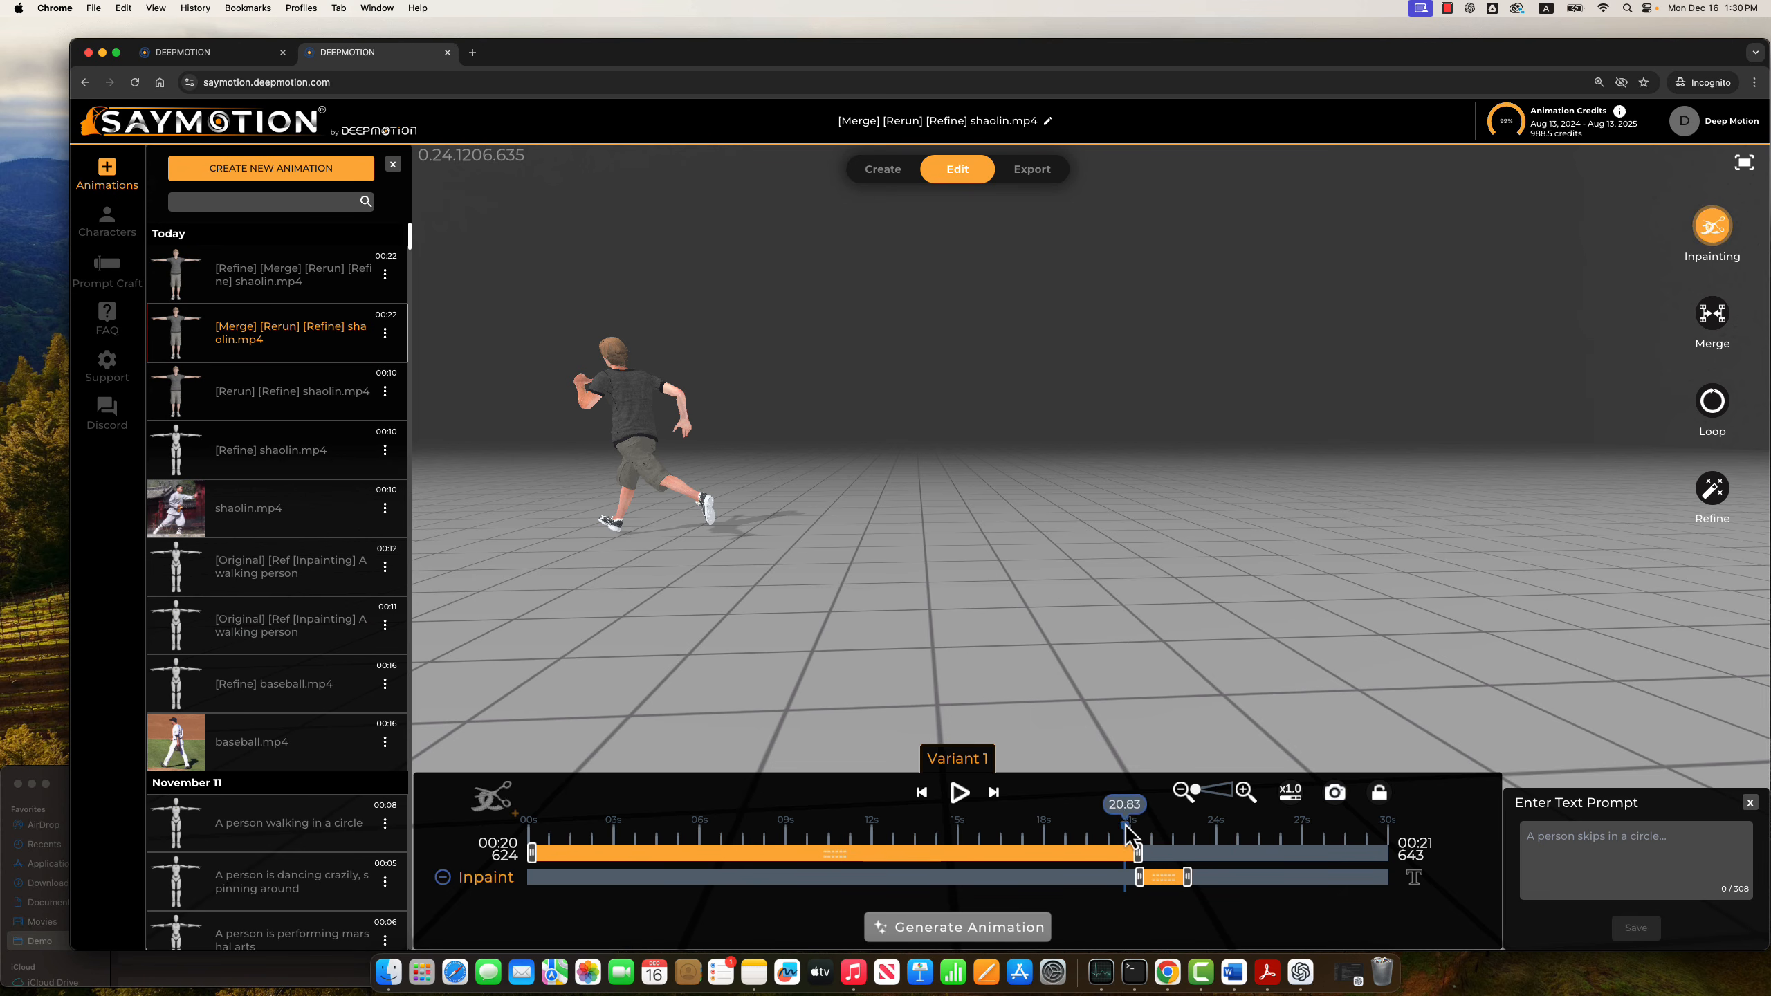
drag(1125, 825, 1131, 822)
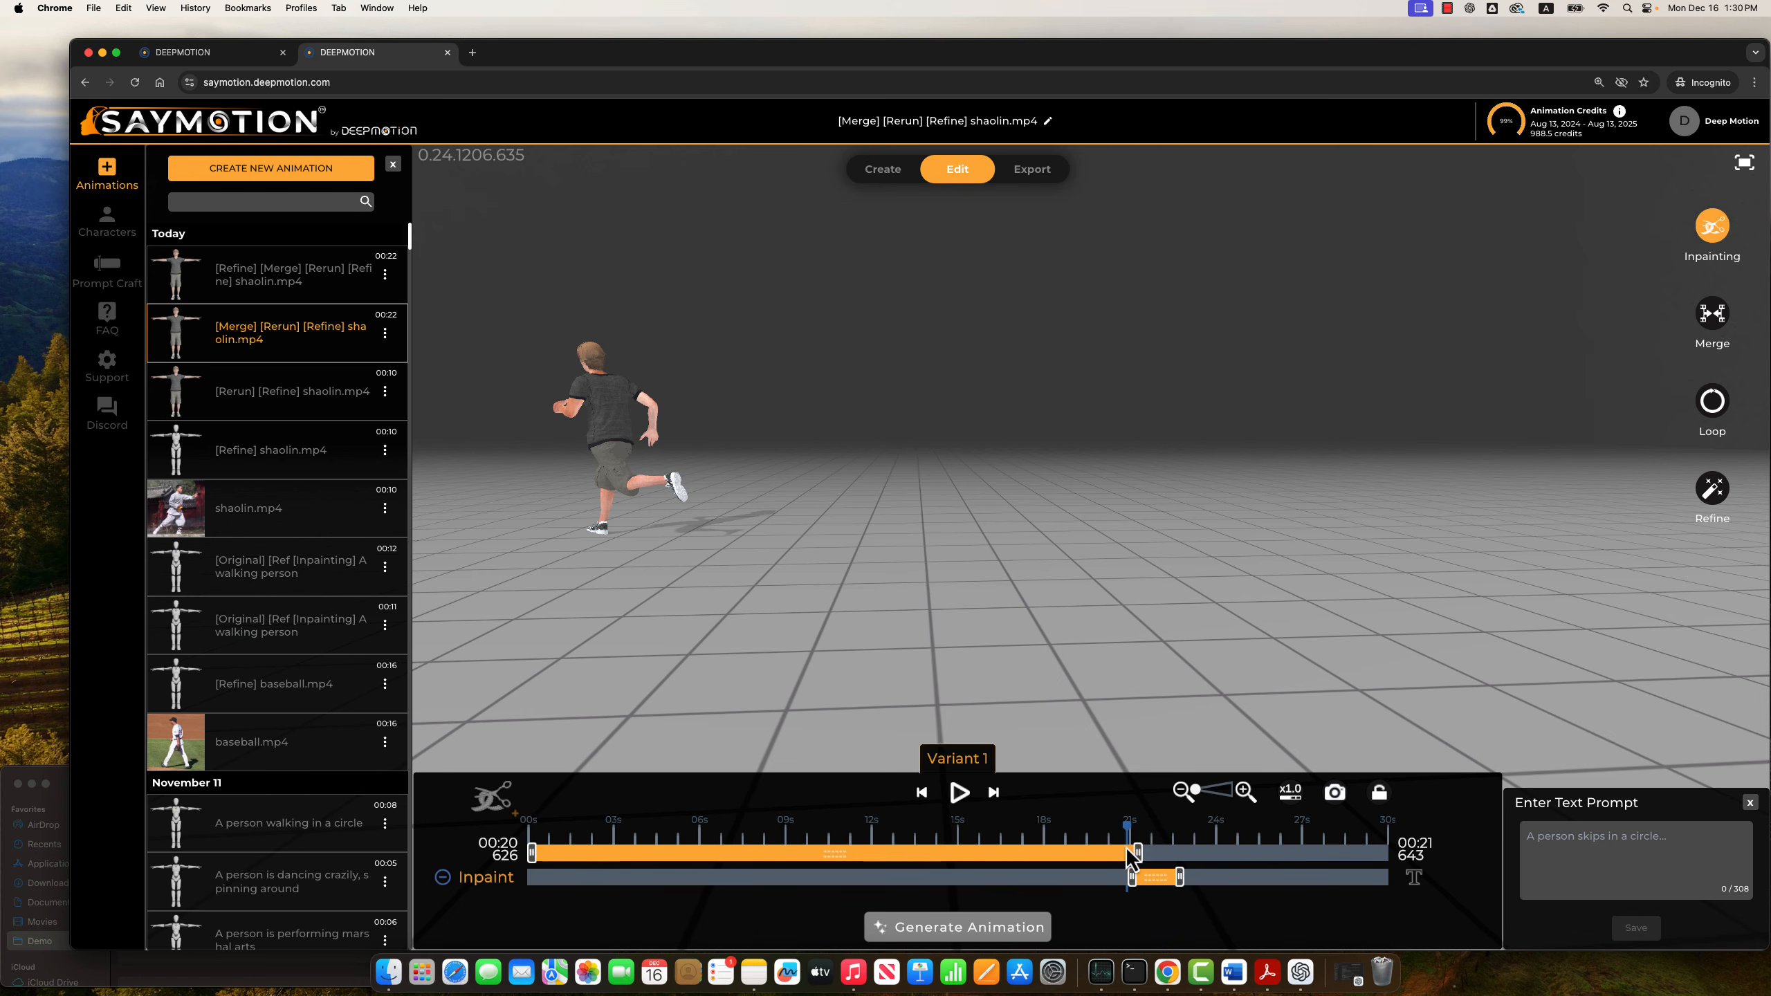
right_drag(924, 566, 980, 576)
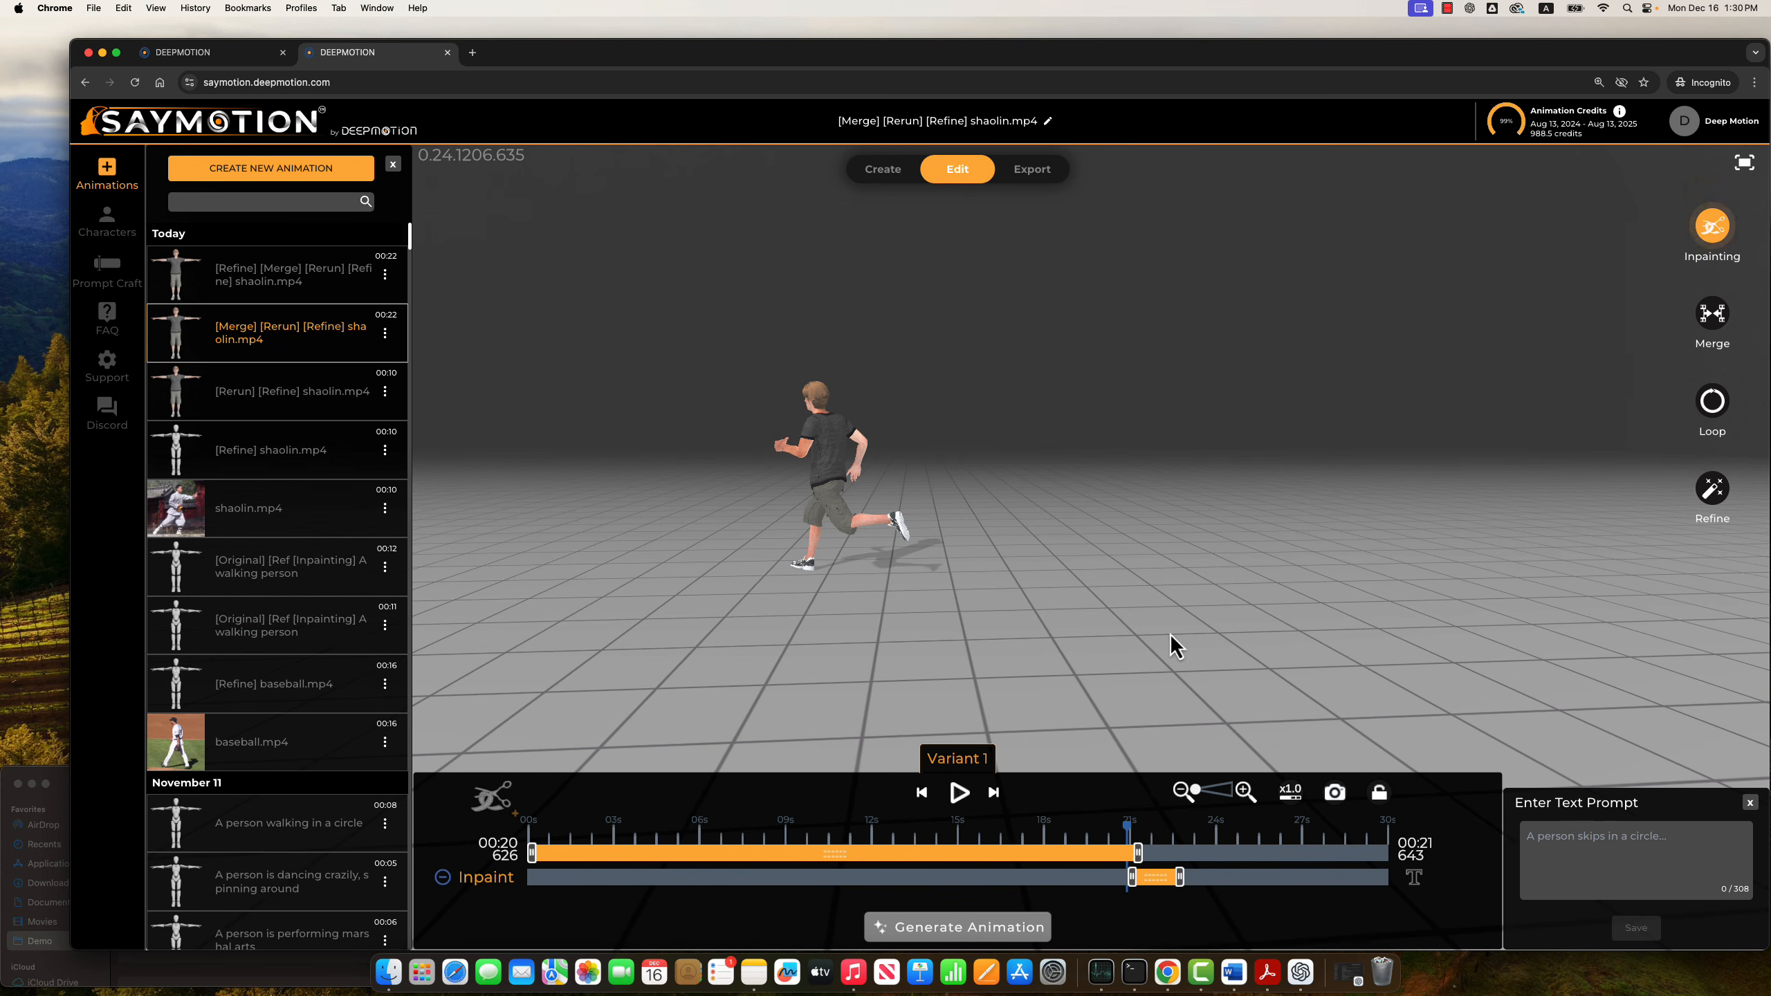
drag(1171, 585, 1071, 552)
scroll(974, 445, up, 3)
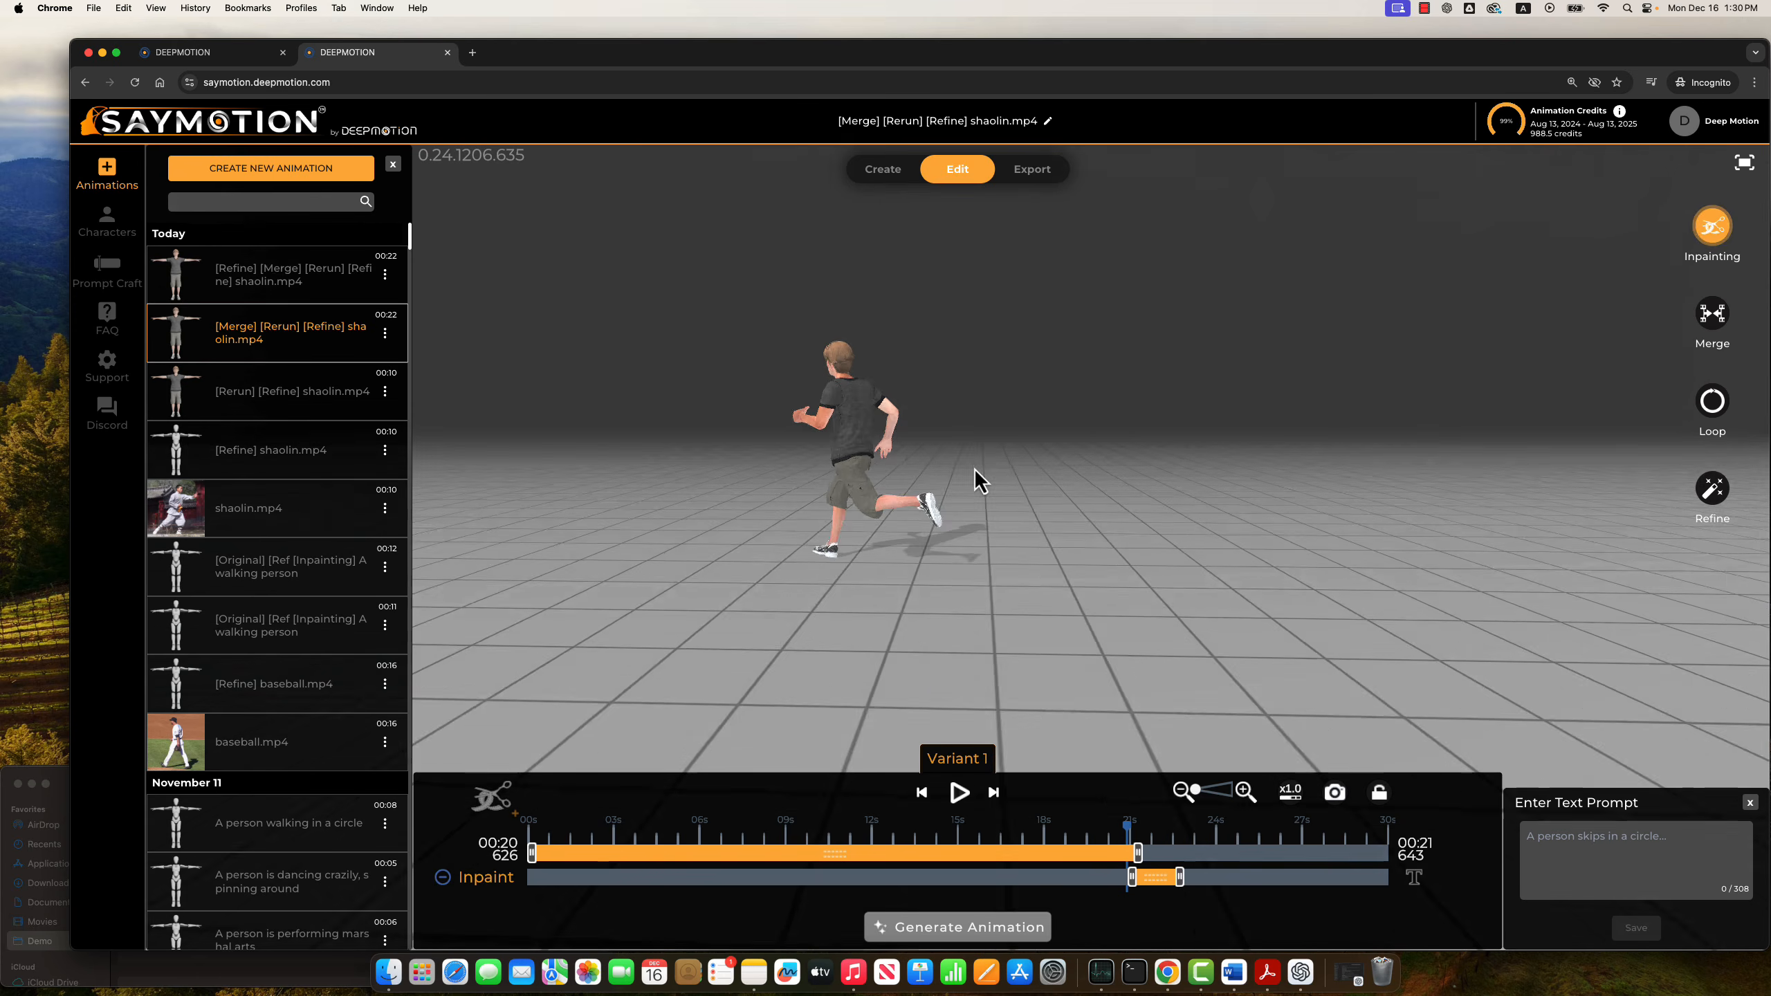
scroll(974, 467, down, 5)
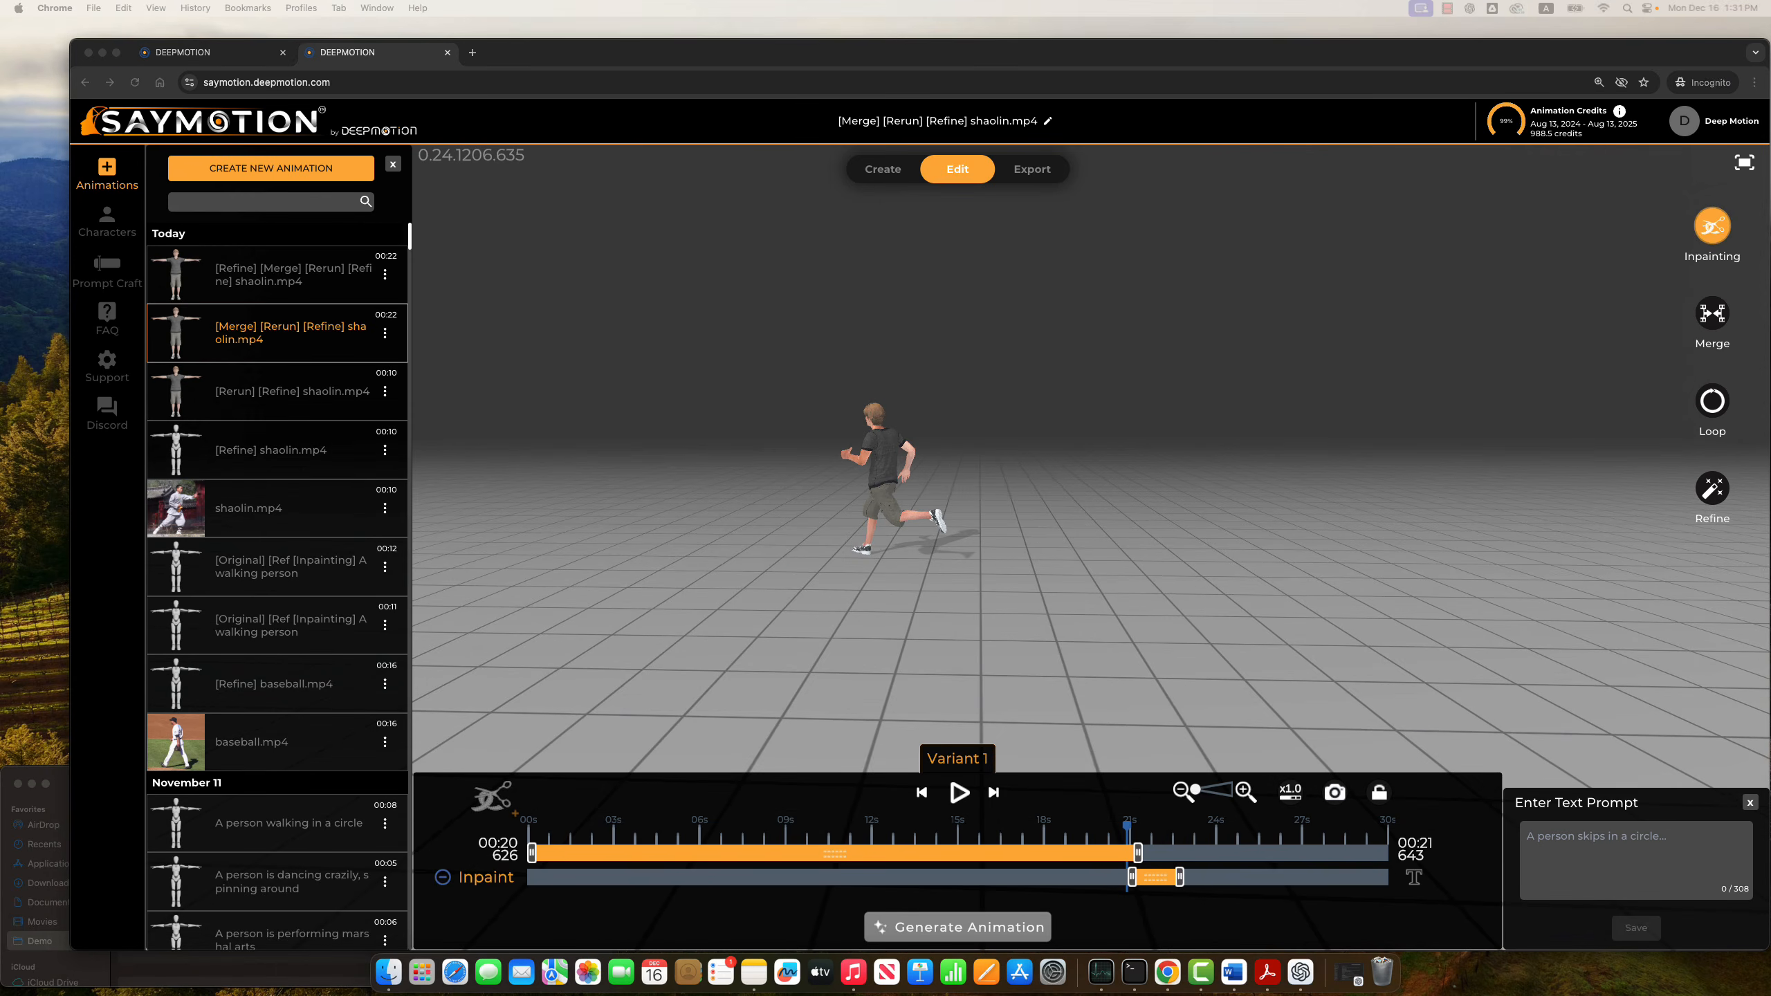
Copy "a basketball player runs to the board, jumps and dunks" from the Word document, save it as the inpaint prompt and generate the animation.
drag(0, 730, 1269, 659)
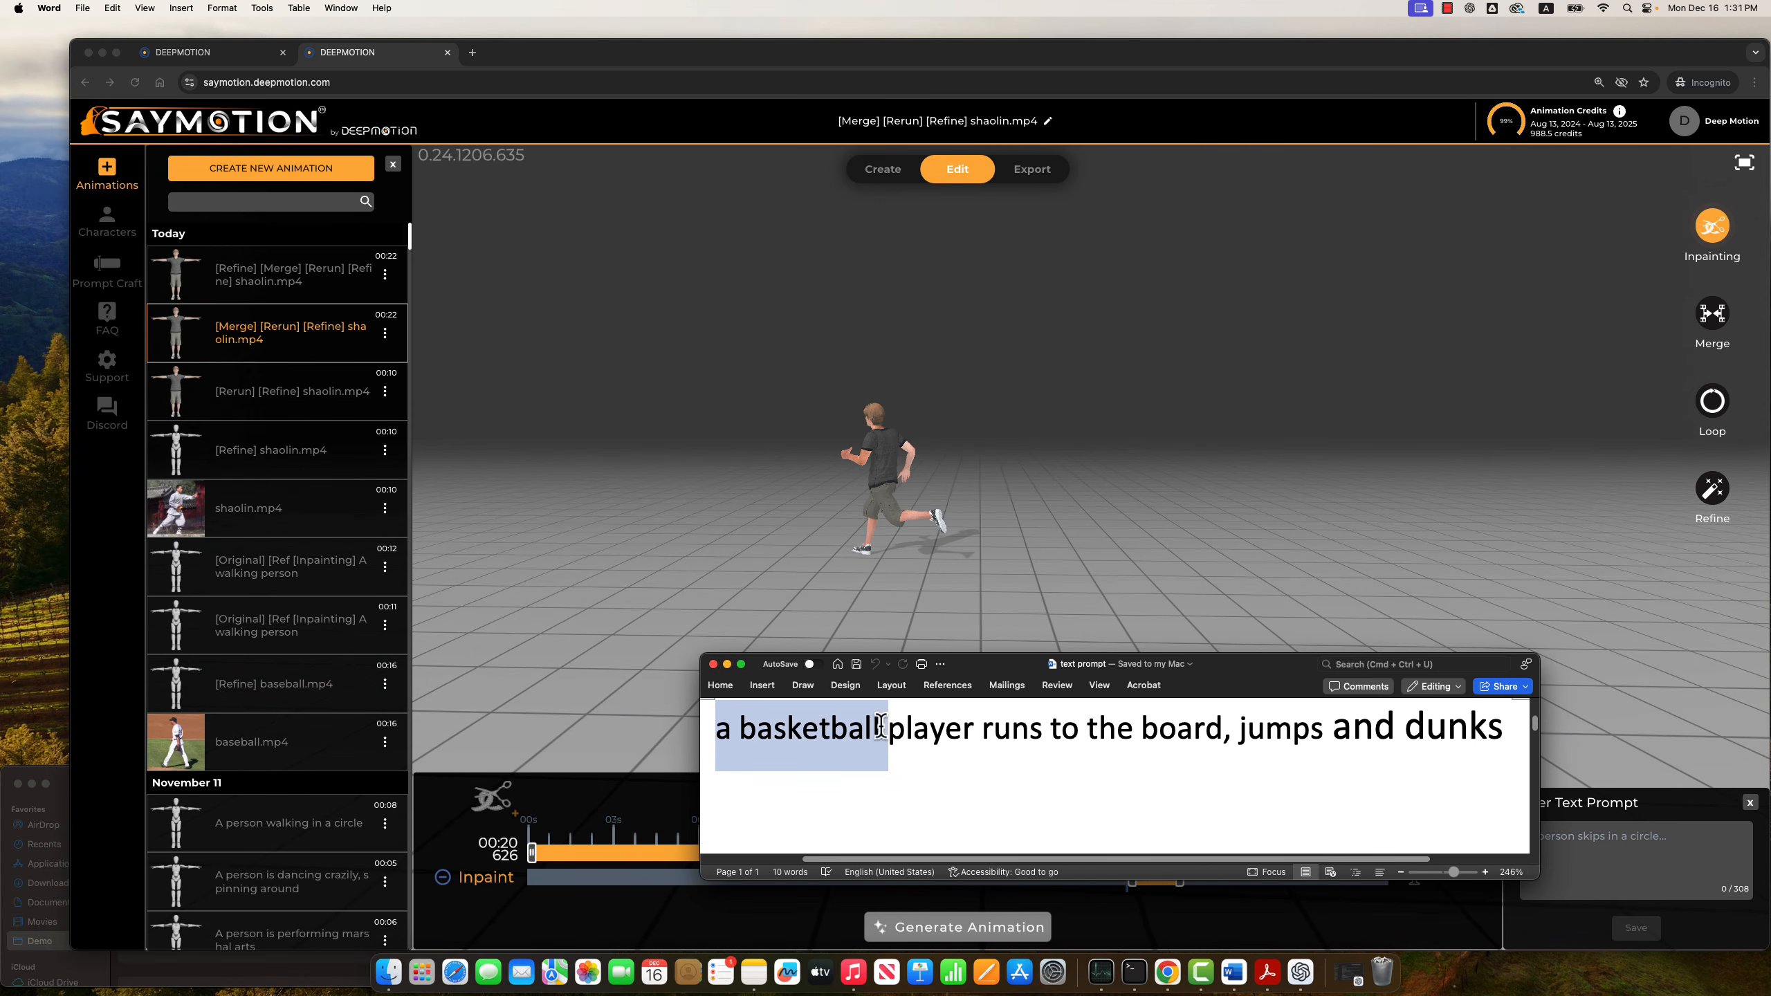
drag(881, 726, 1411, 702)
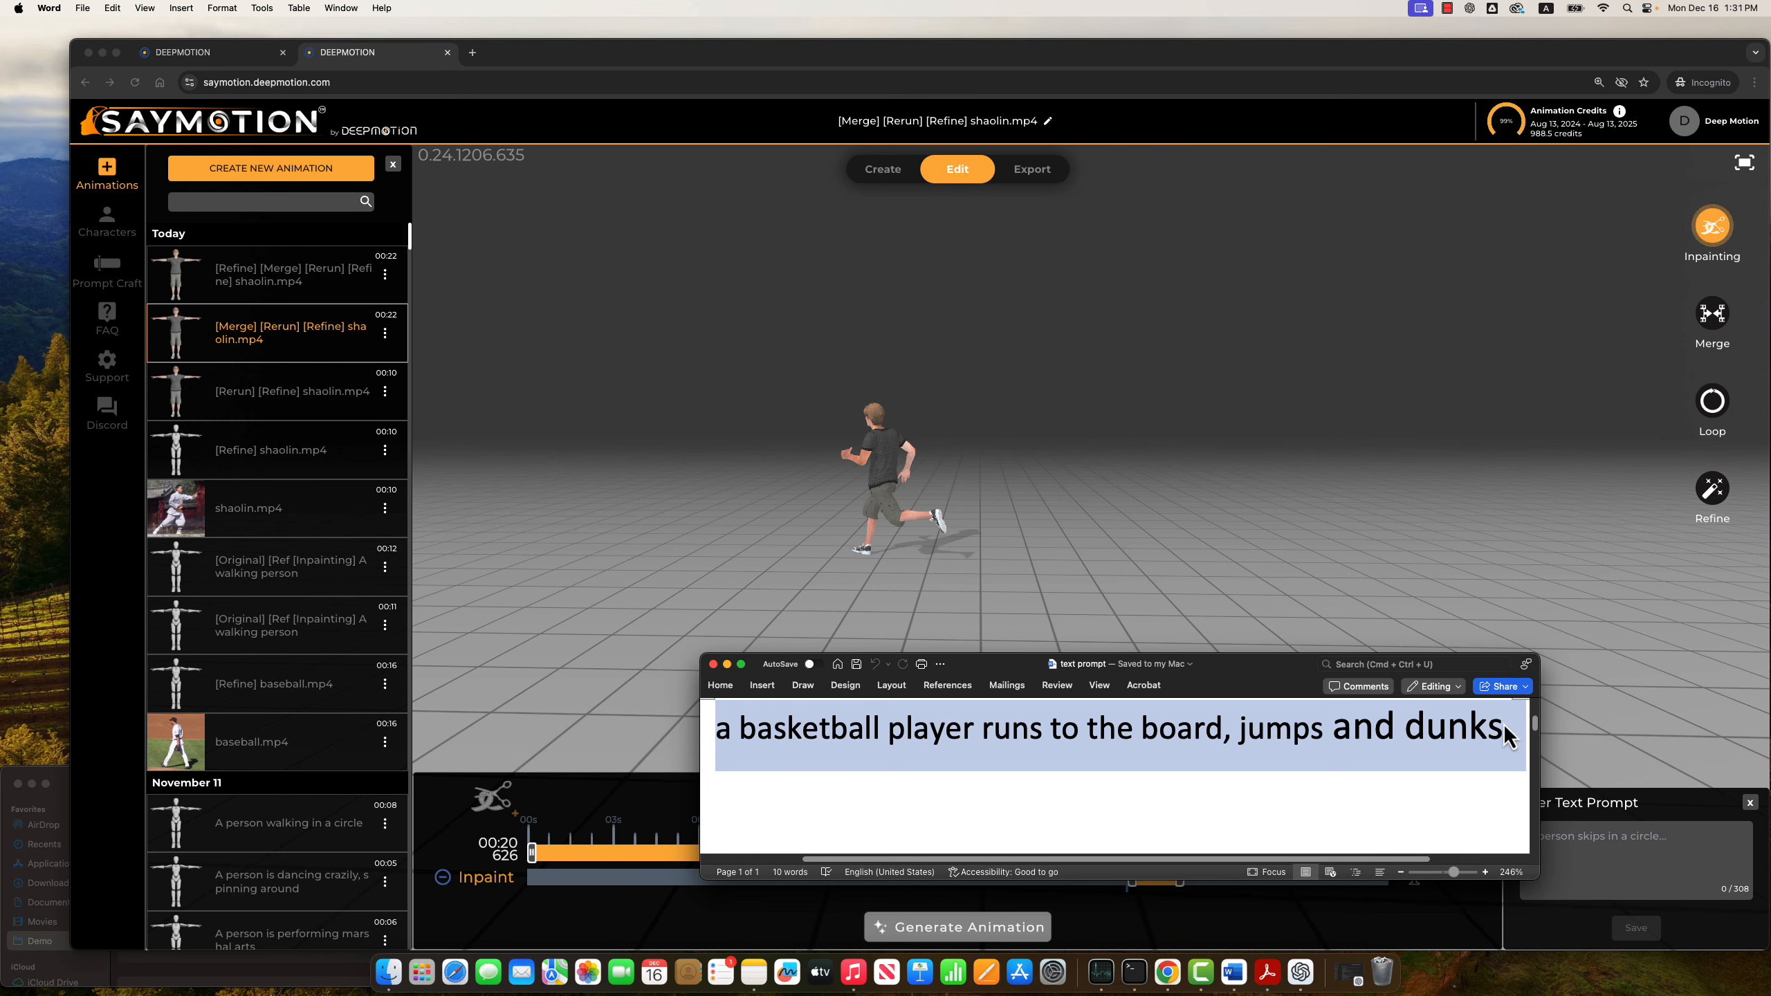
click(726, 663)
click(1569, 845)
text(a basketball player runs to the board, jumps and dunks)
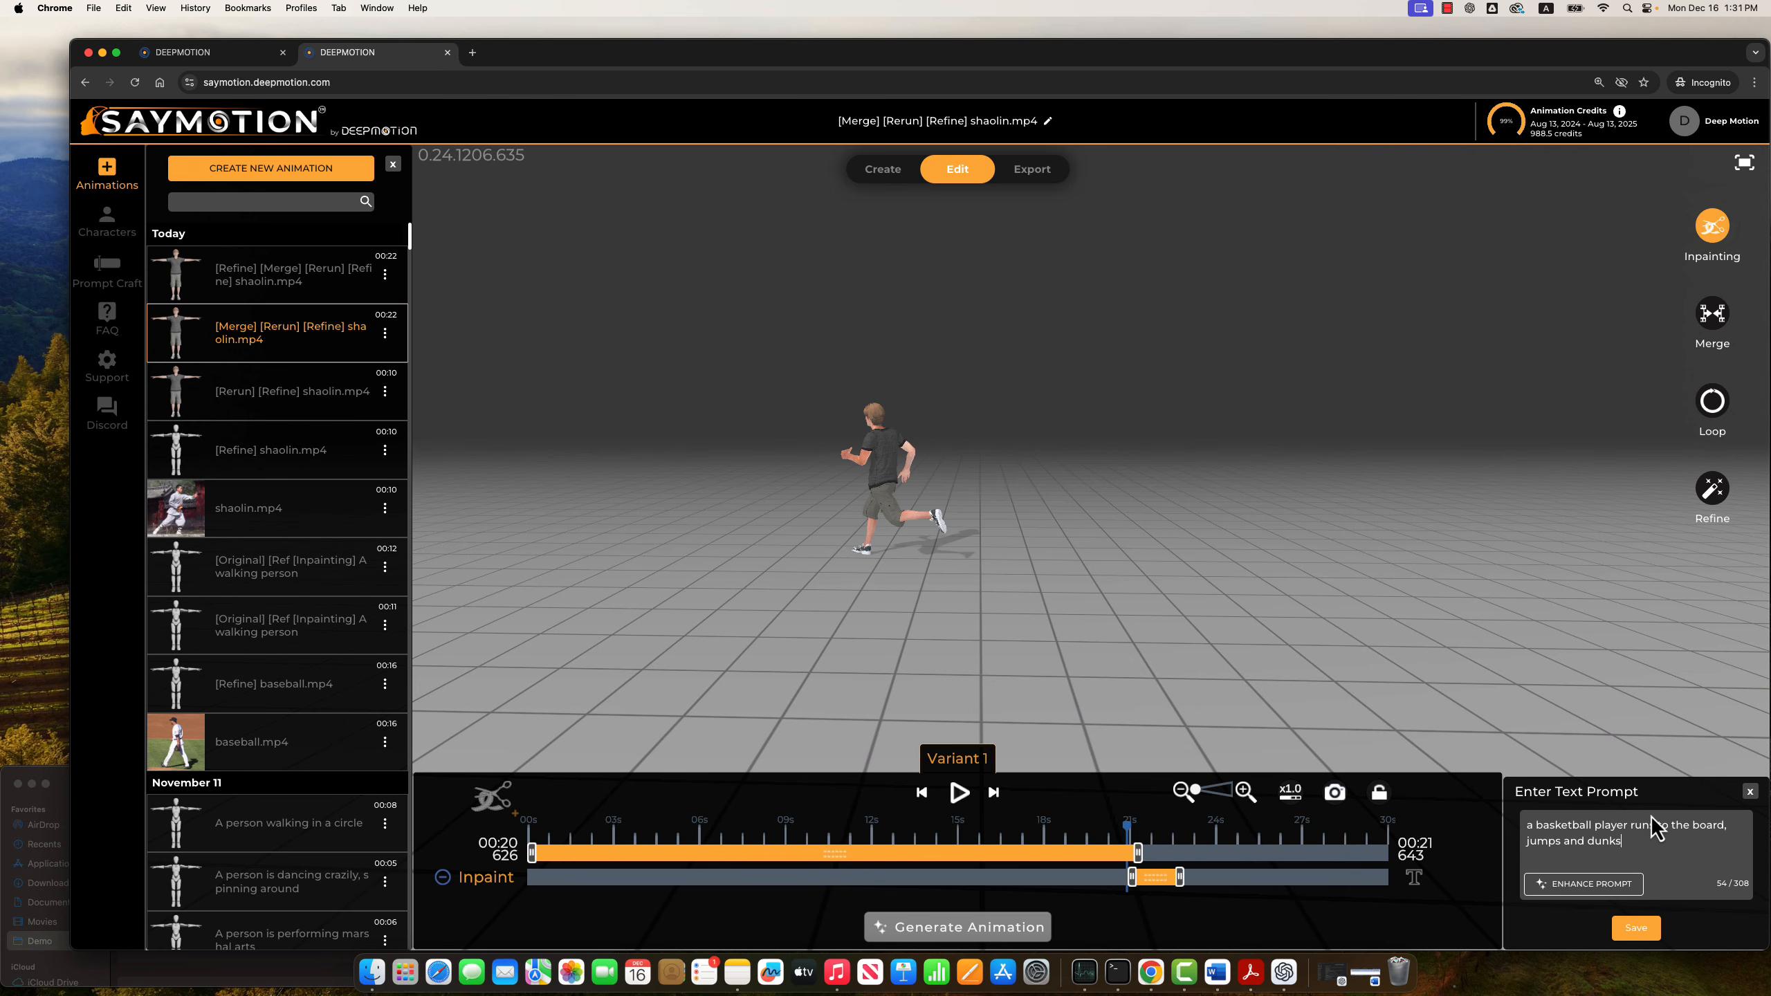
click(1641, 928)
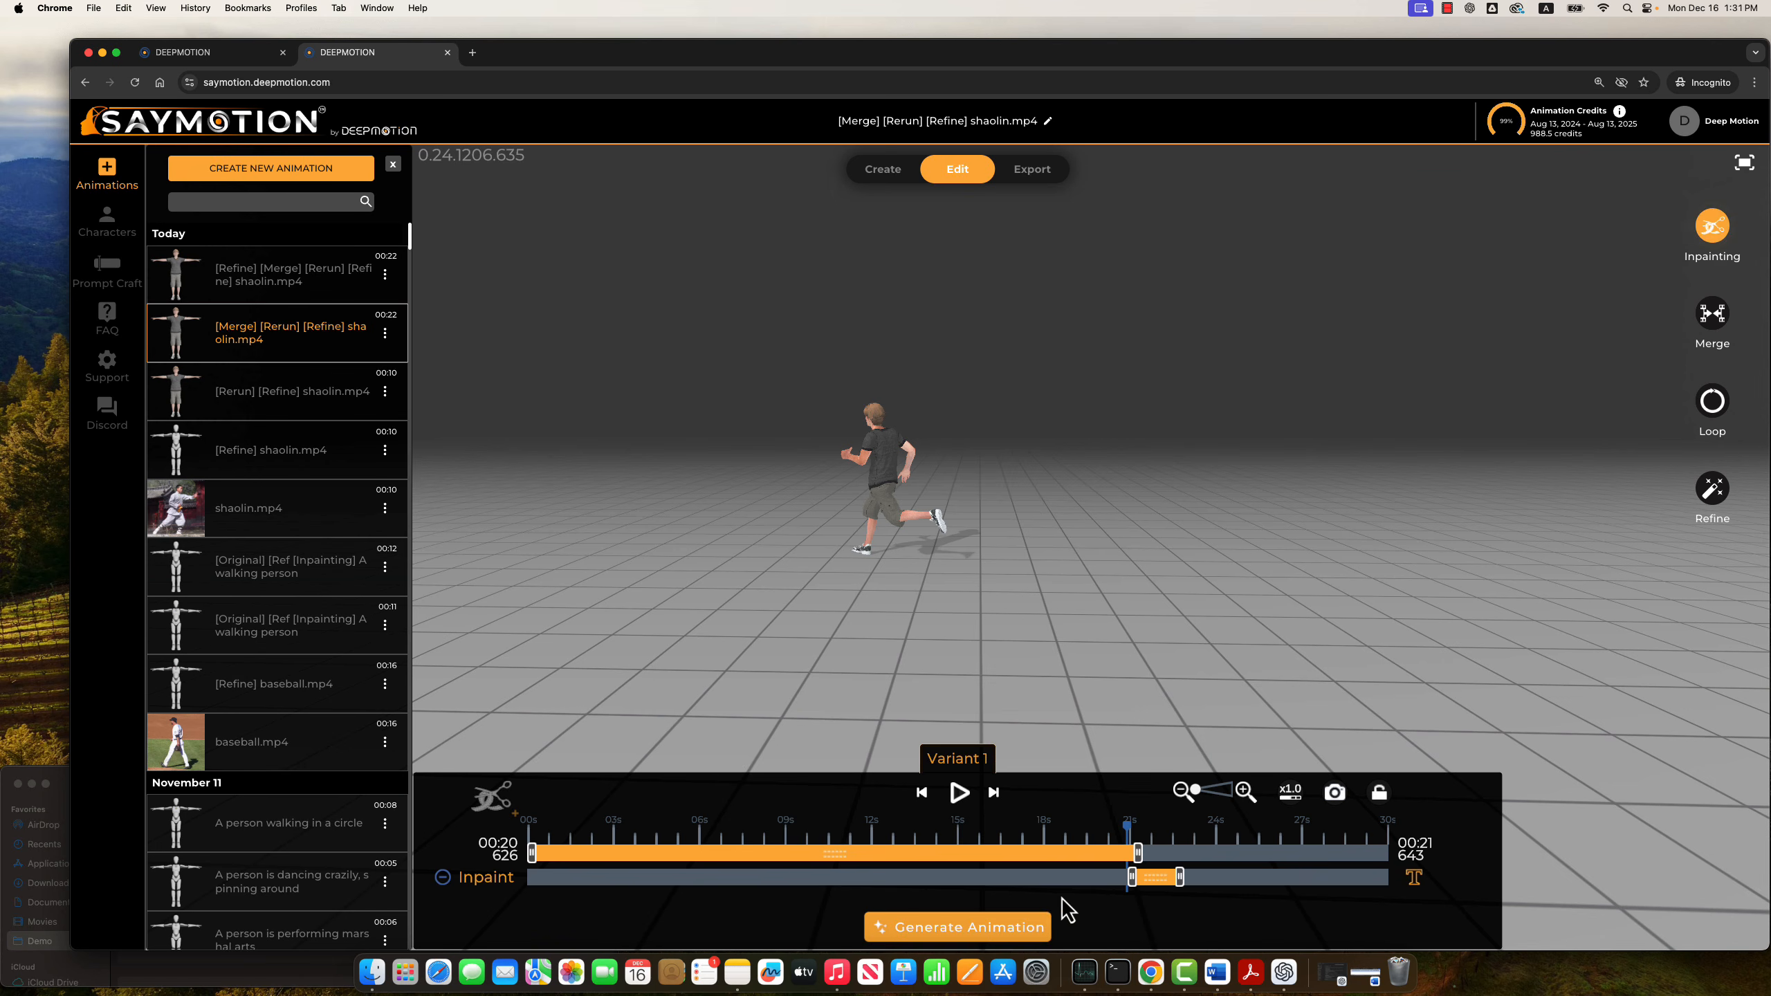
click(977, 931)
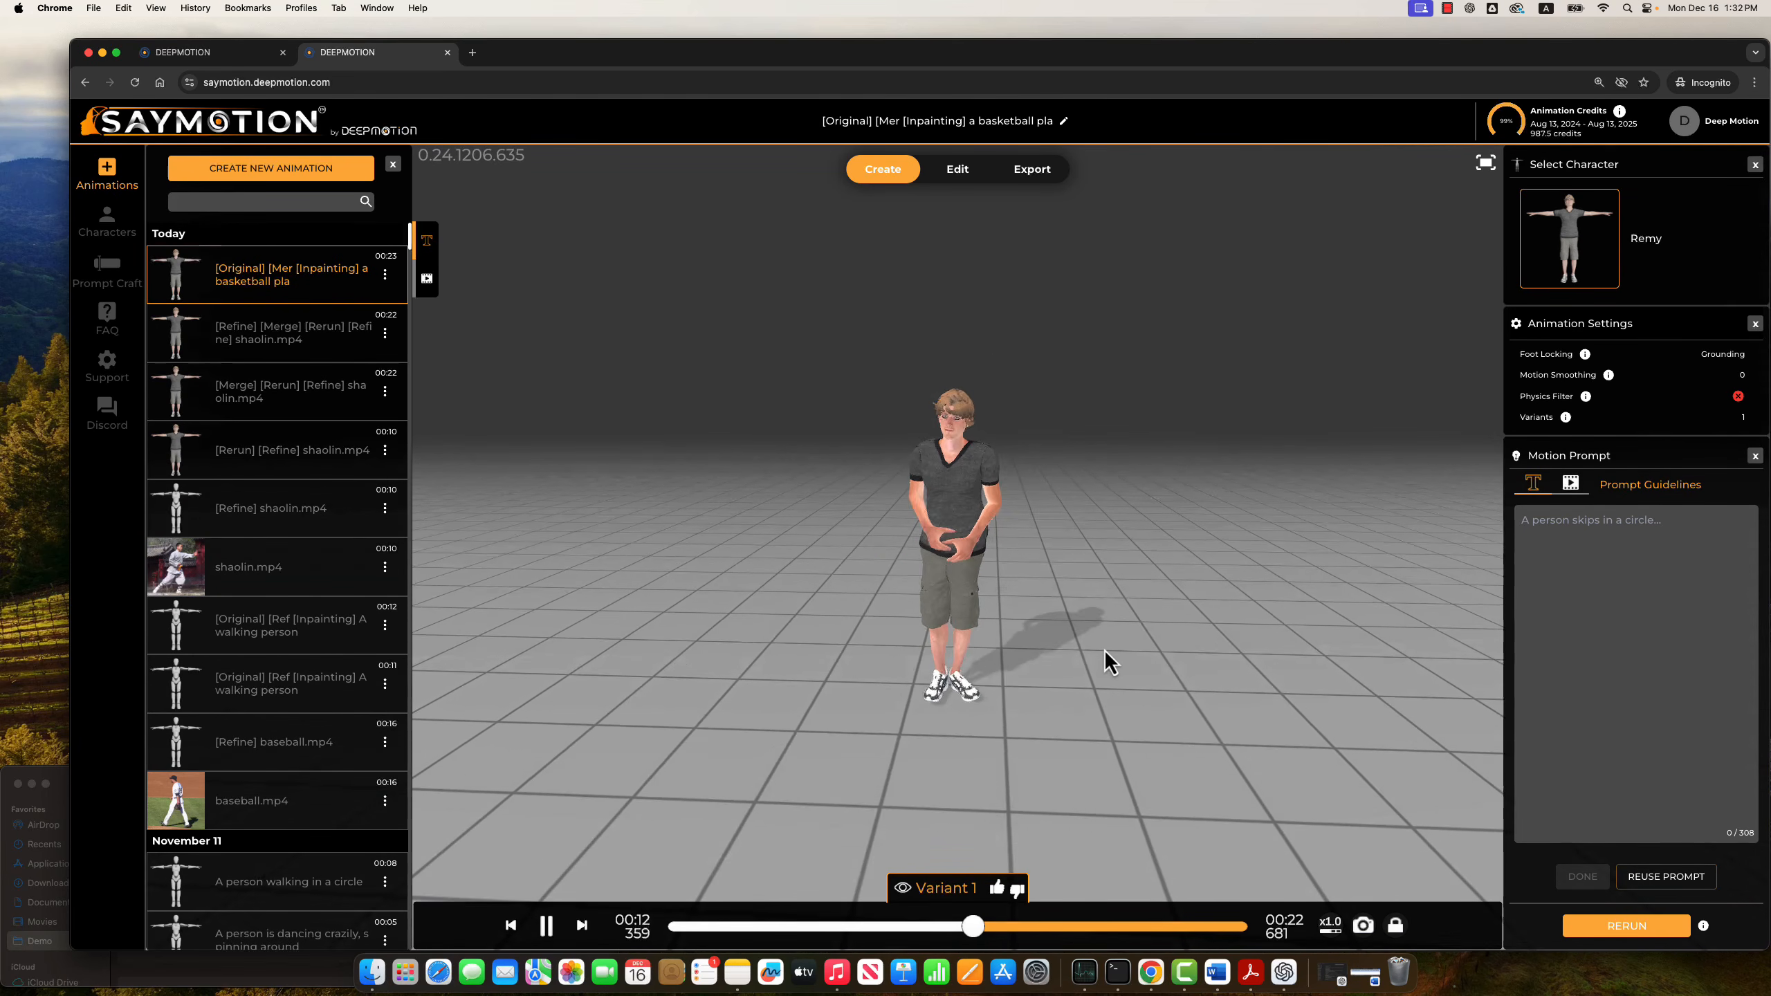
Generate an MP4 export of the inpainted basketball animation with the Studio background and a camera angle of -25.
click(1050, 177)
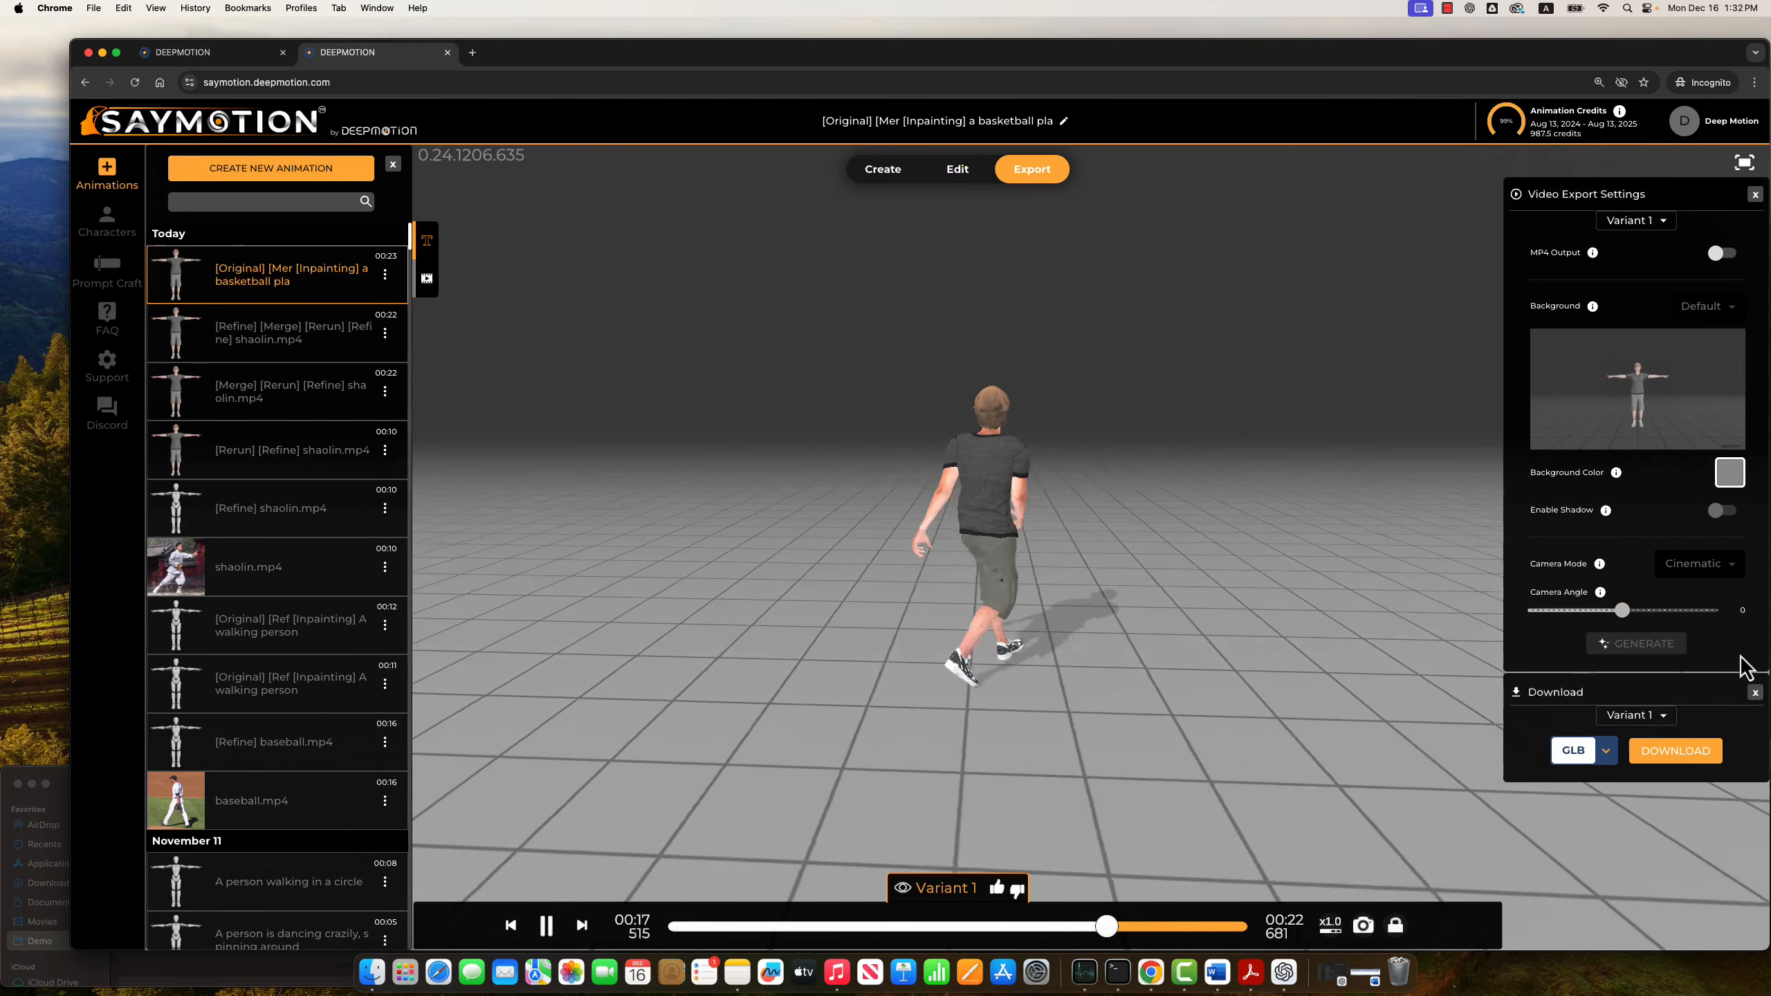
click(1719, 254)
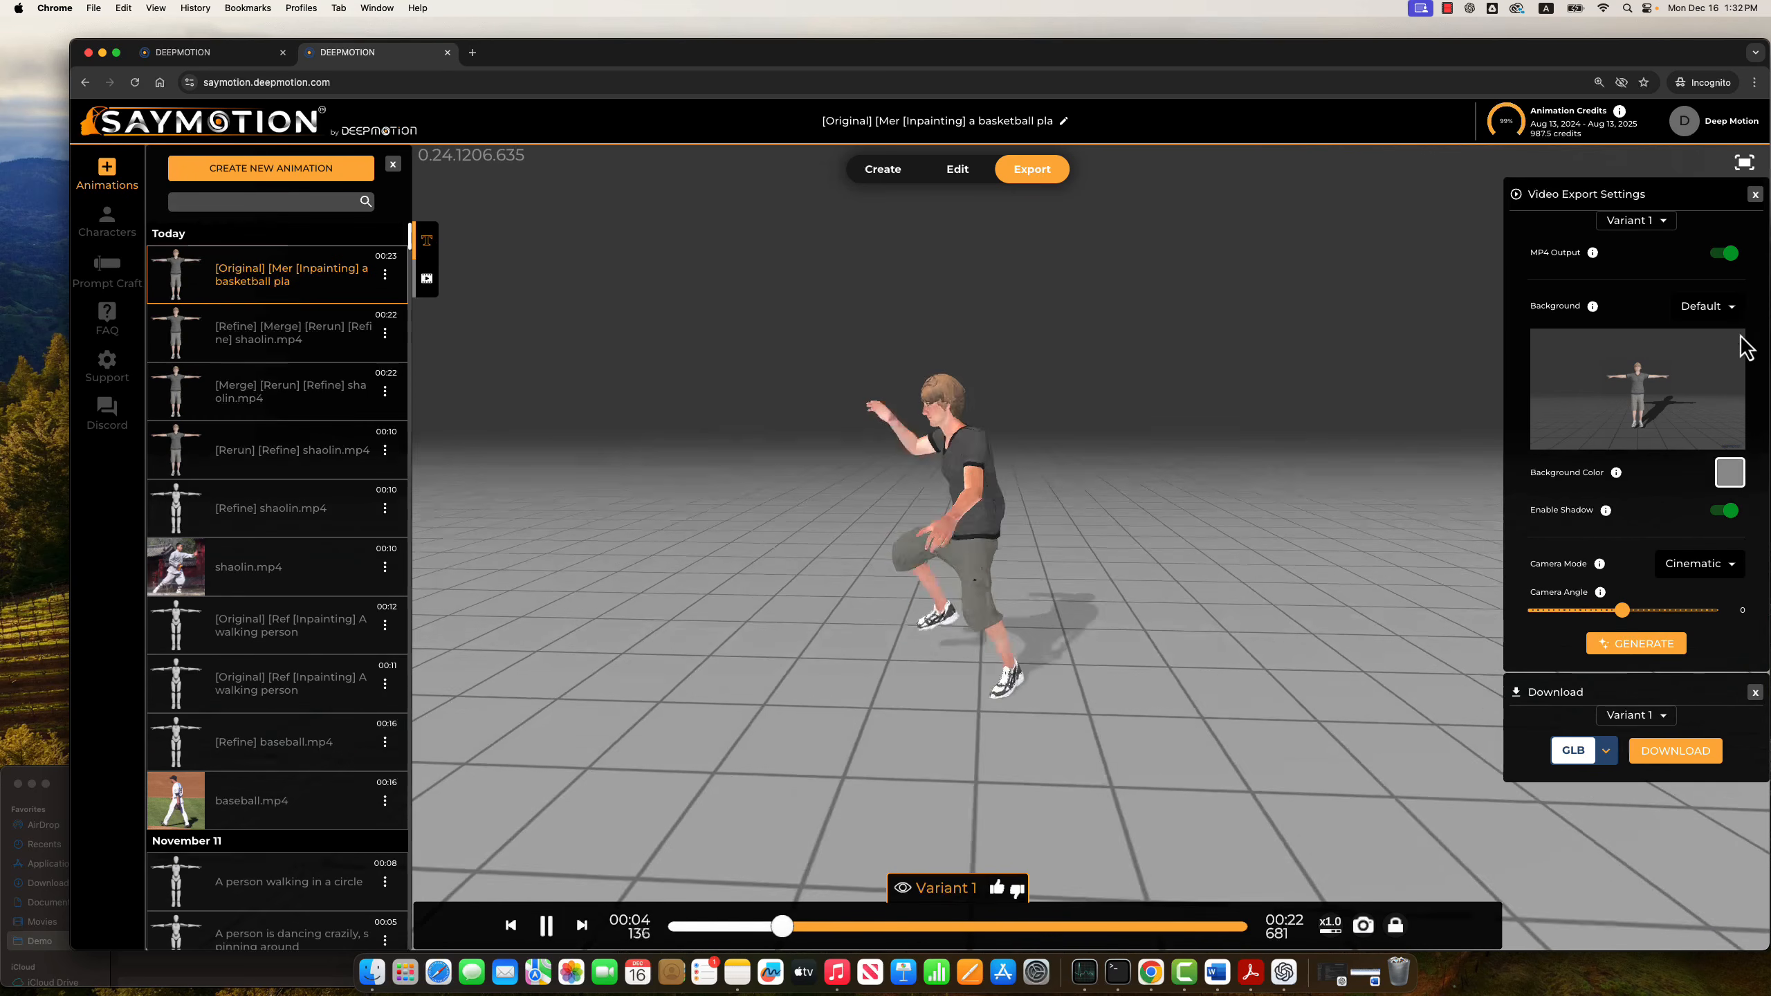
click(1734, 314)
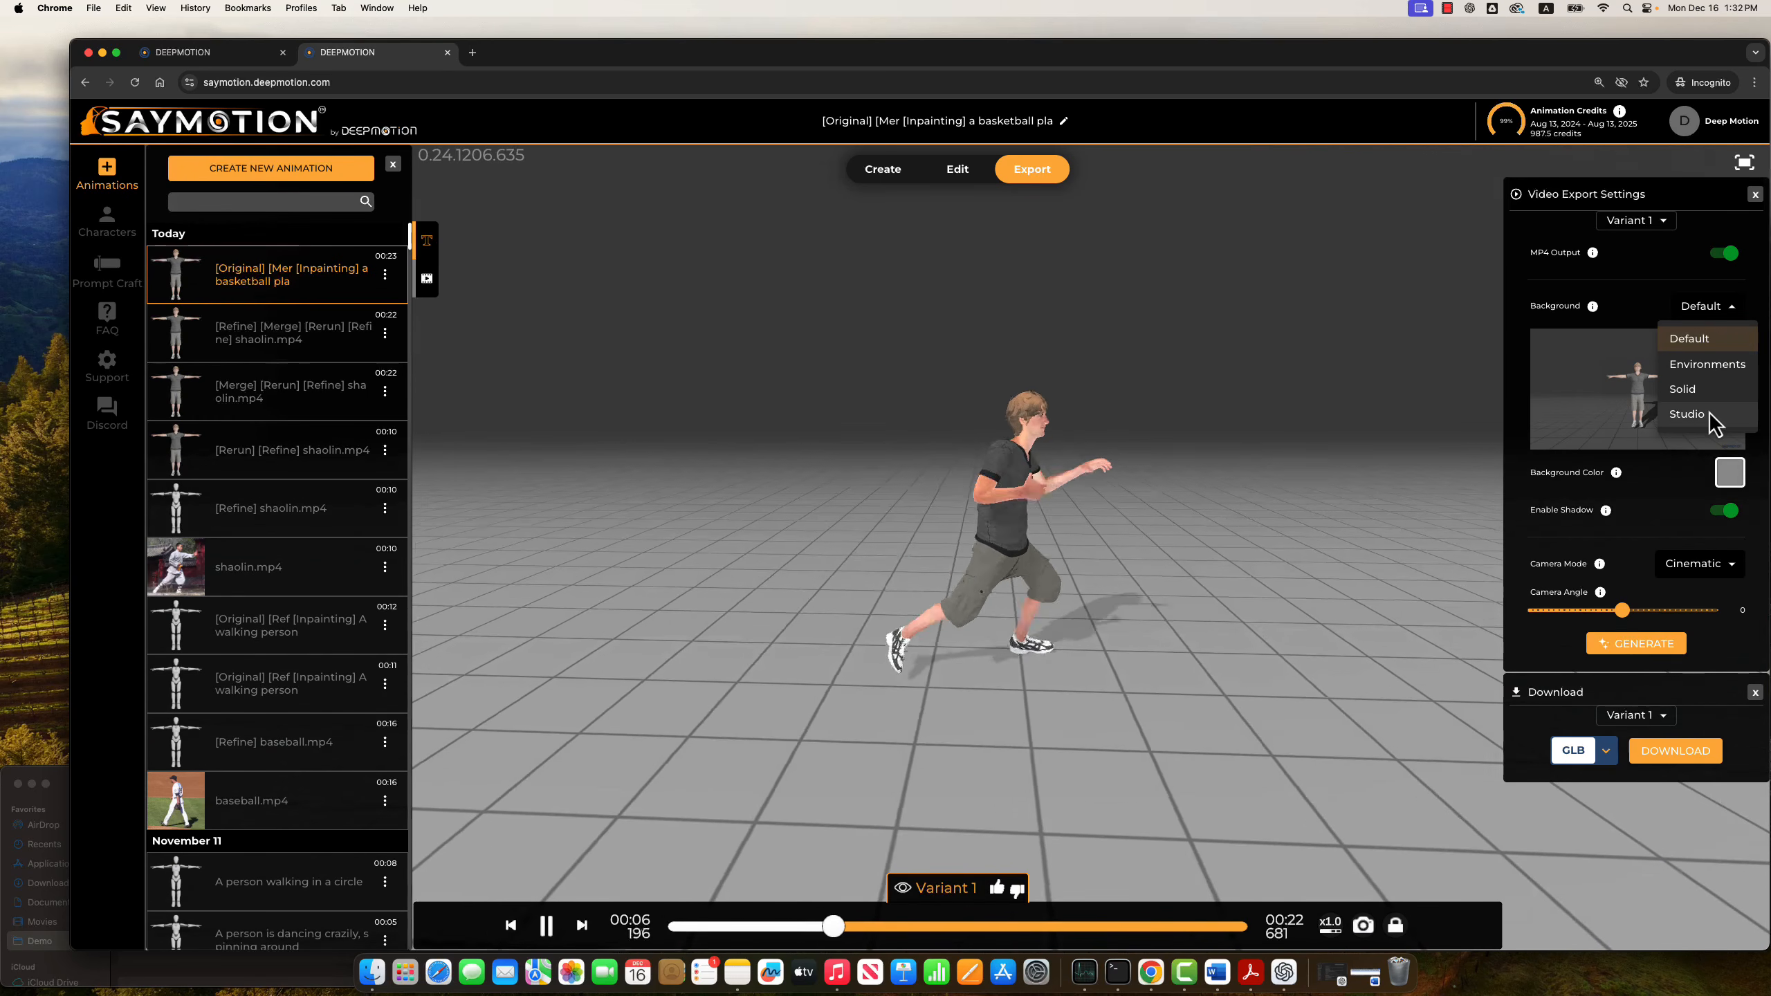
click(1709, 411)
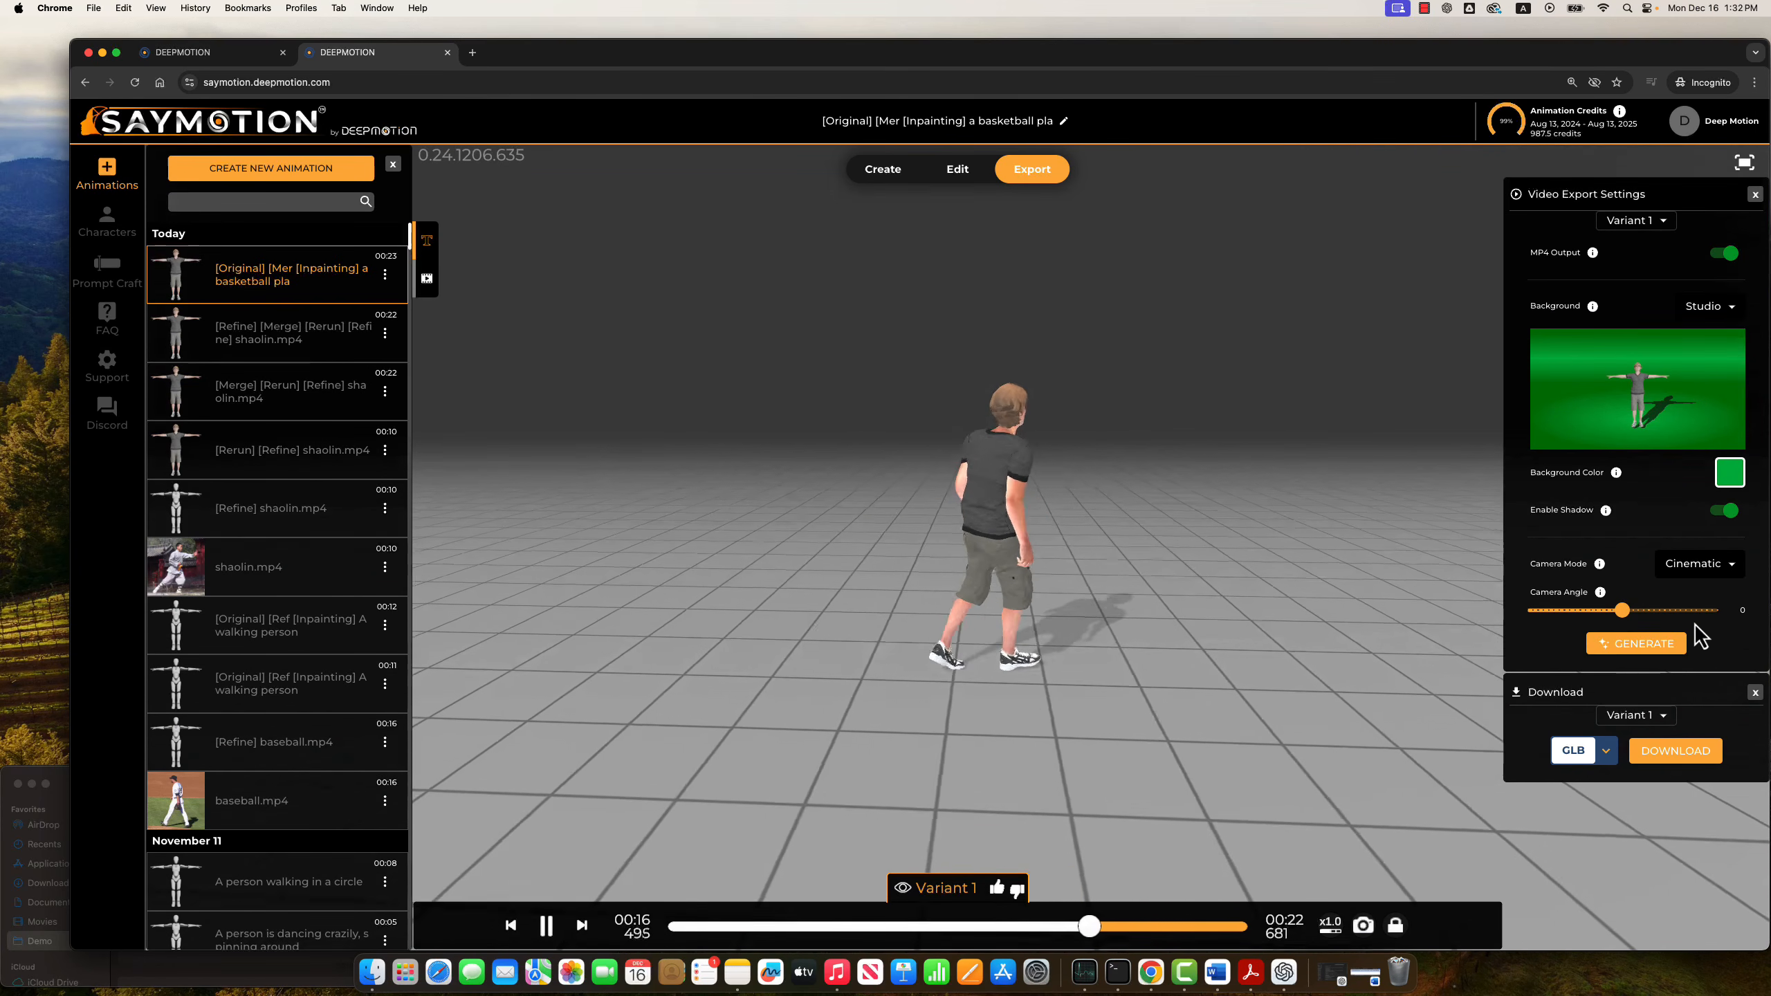
drag(1624, 611, 1597, 615)
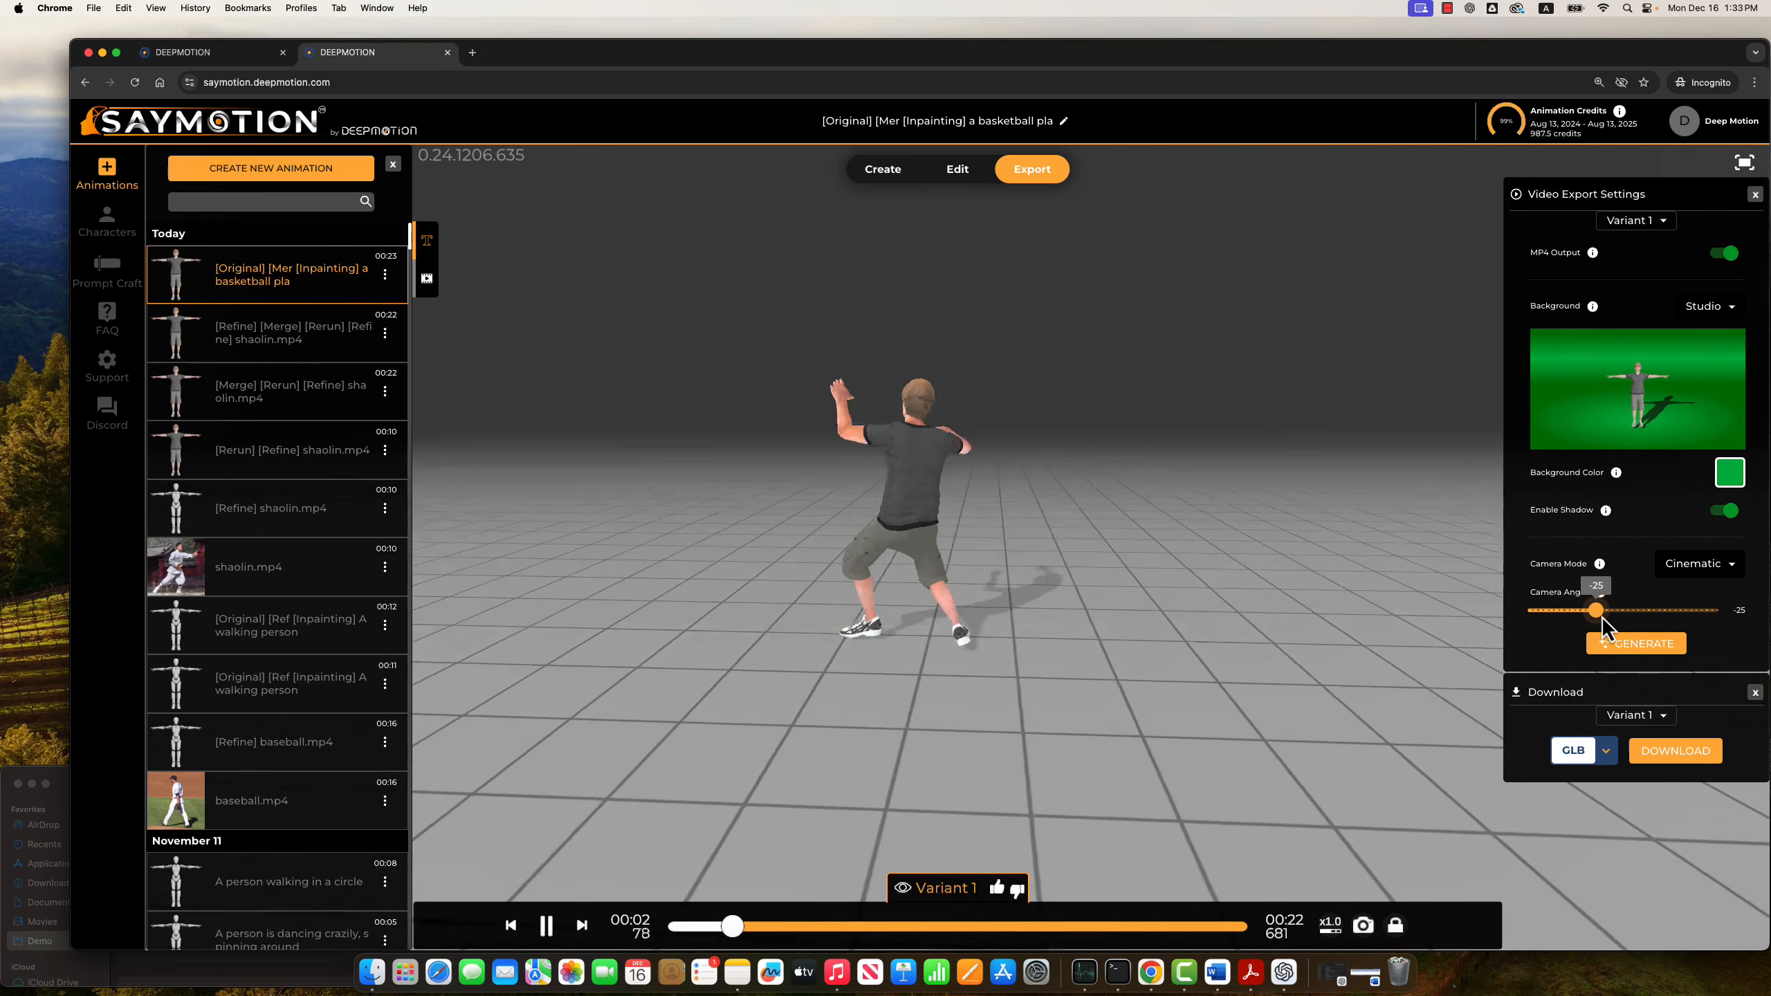
click(1674, 647)
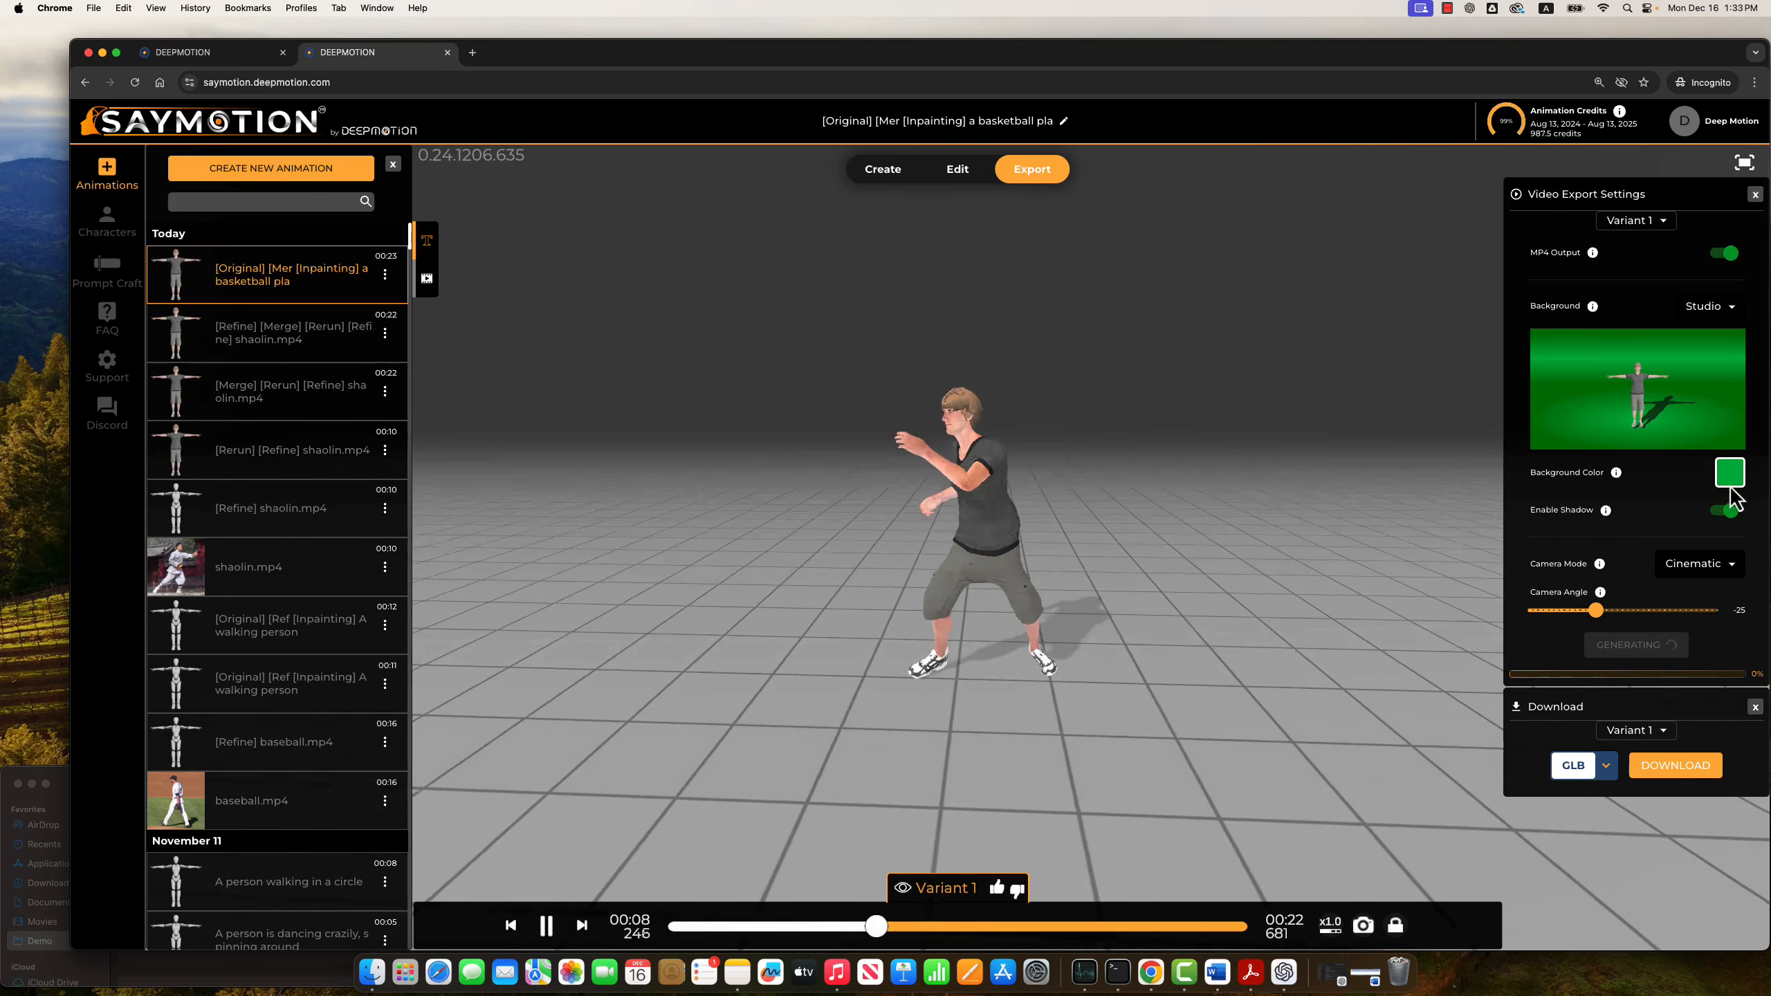
Download Variant 1 of the basketball animation in GLB format.
click(1609, 764)
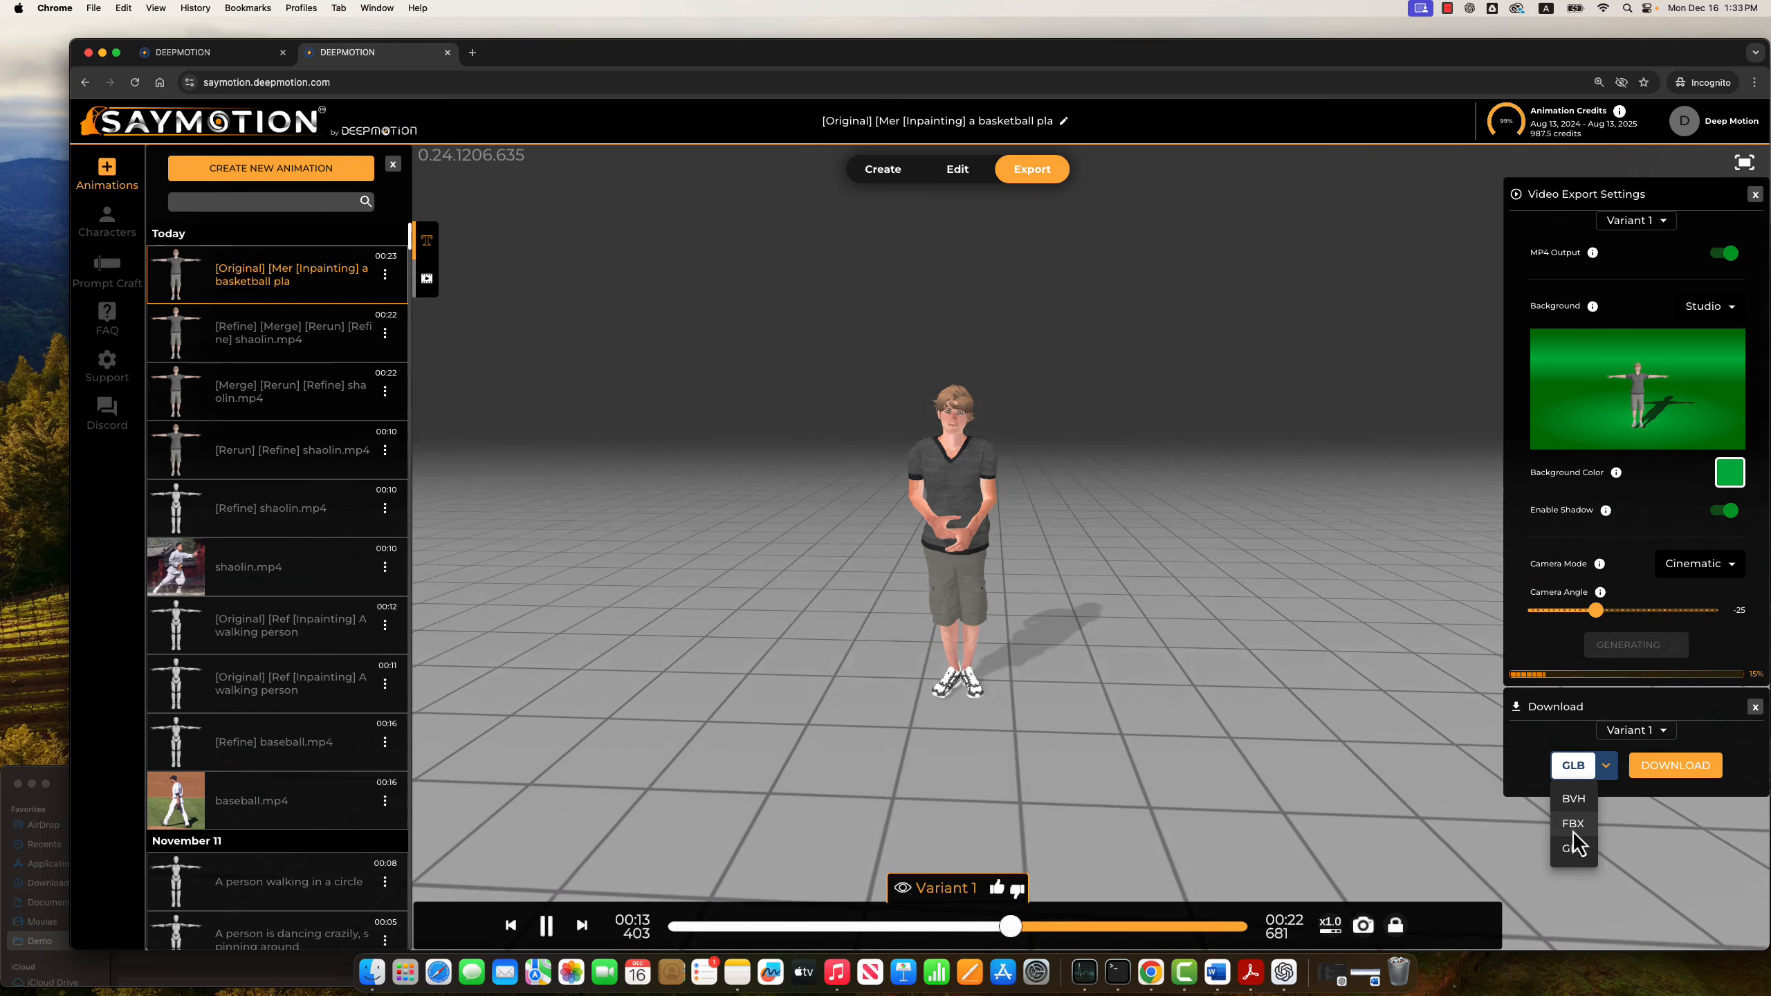
click(1581, 853)
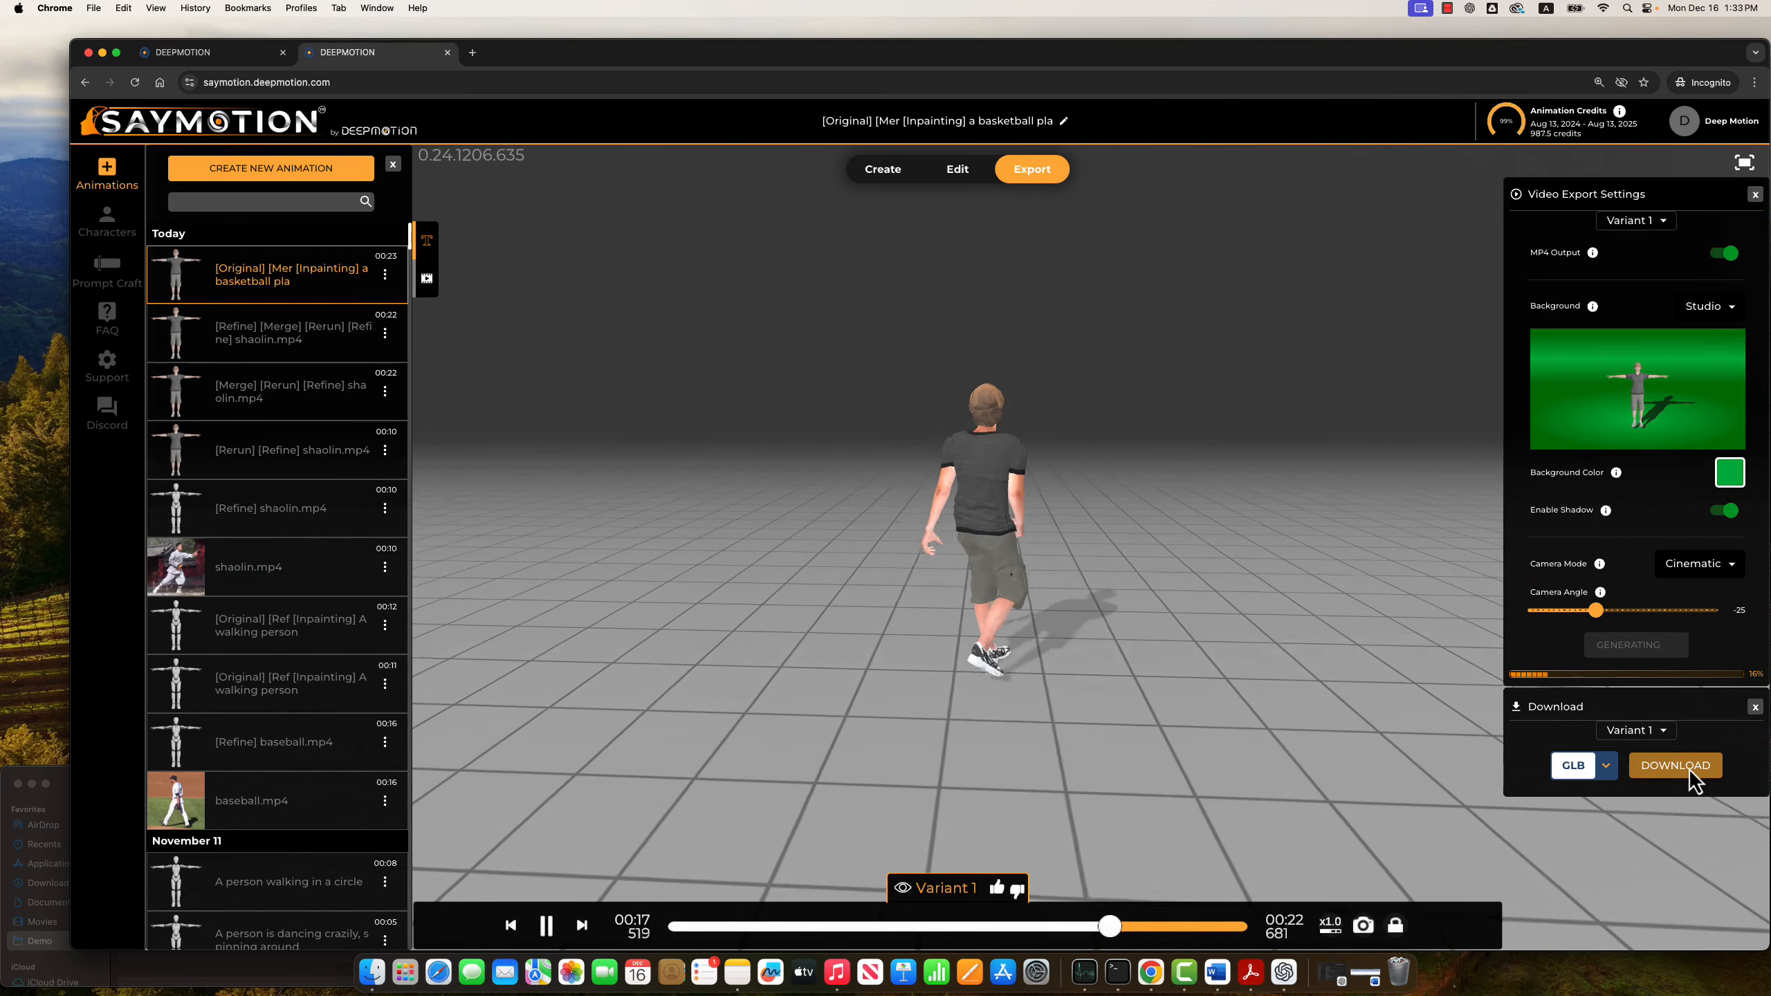
click(1689, 768)
Open the downloaded GLB file from the Downloads folder in Gestaltor and play its animation.
click(41, 883)
click(50, 883)
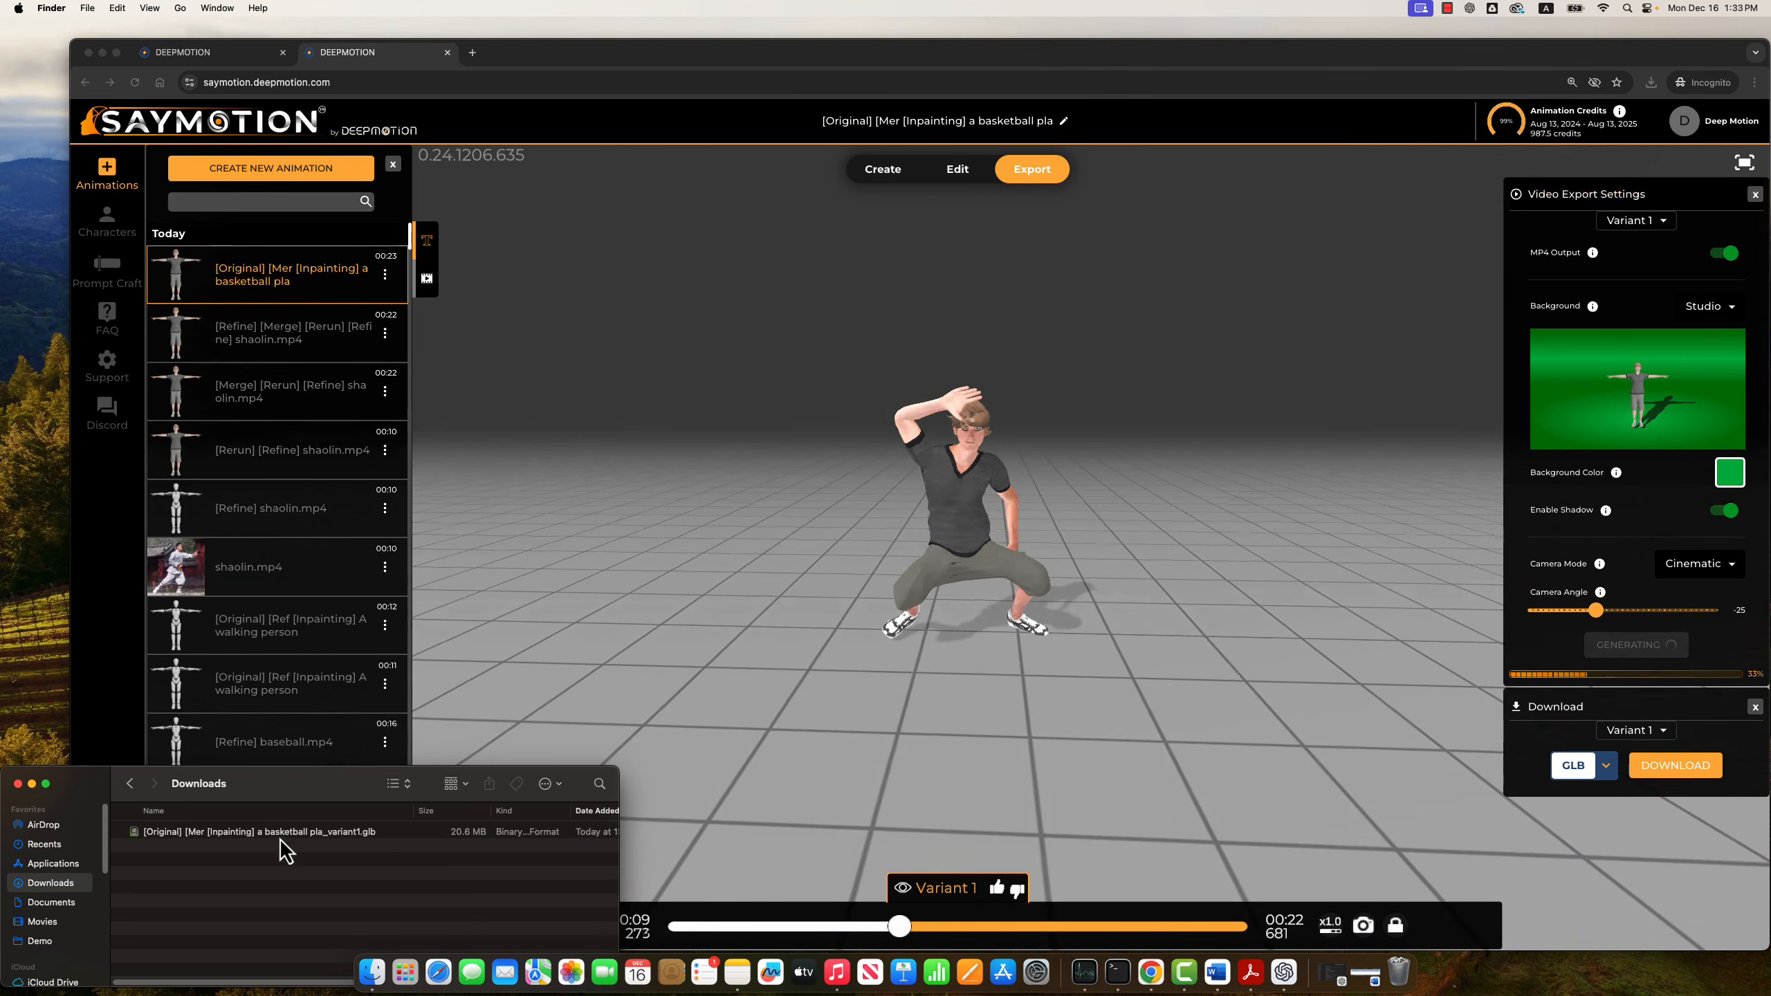
double_click(348, 834)
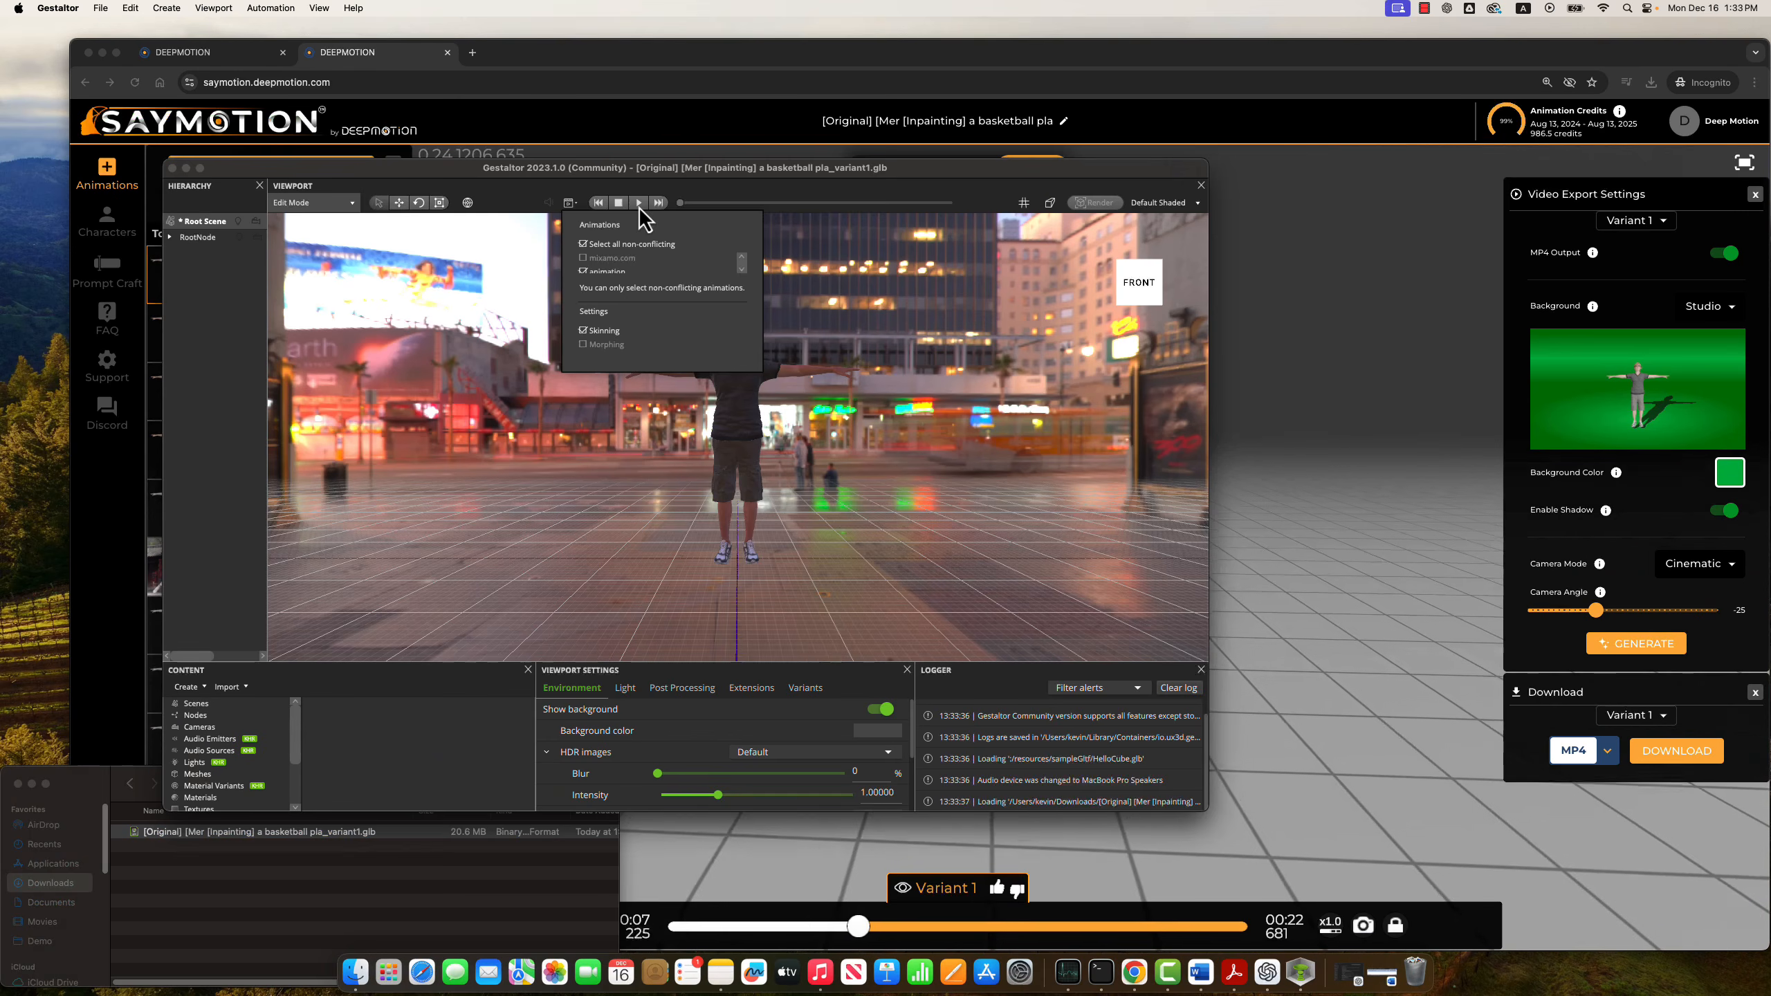
click(640, 204)
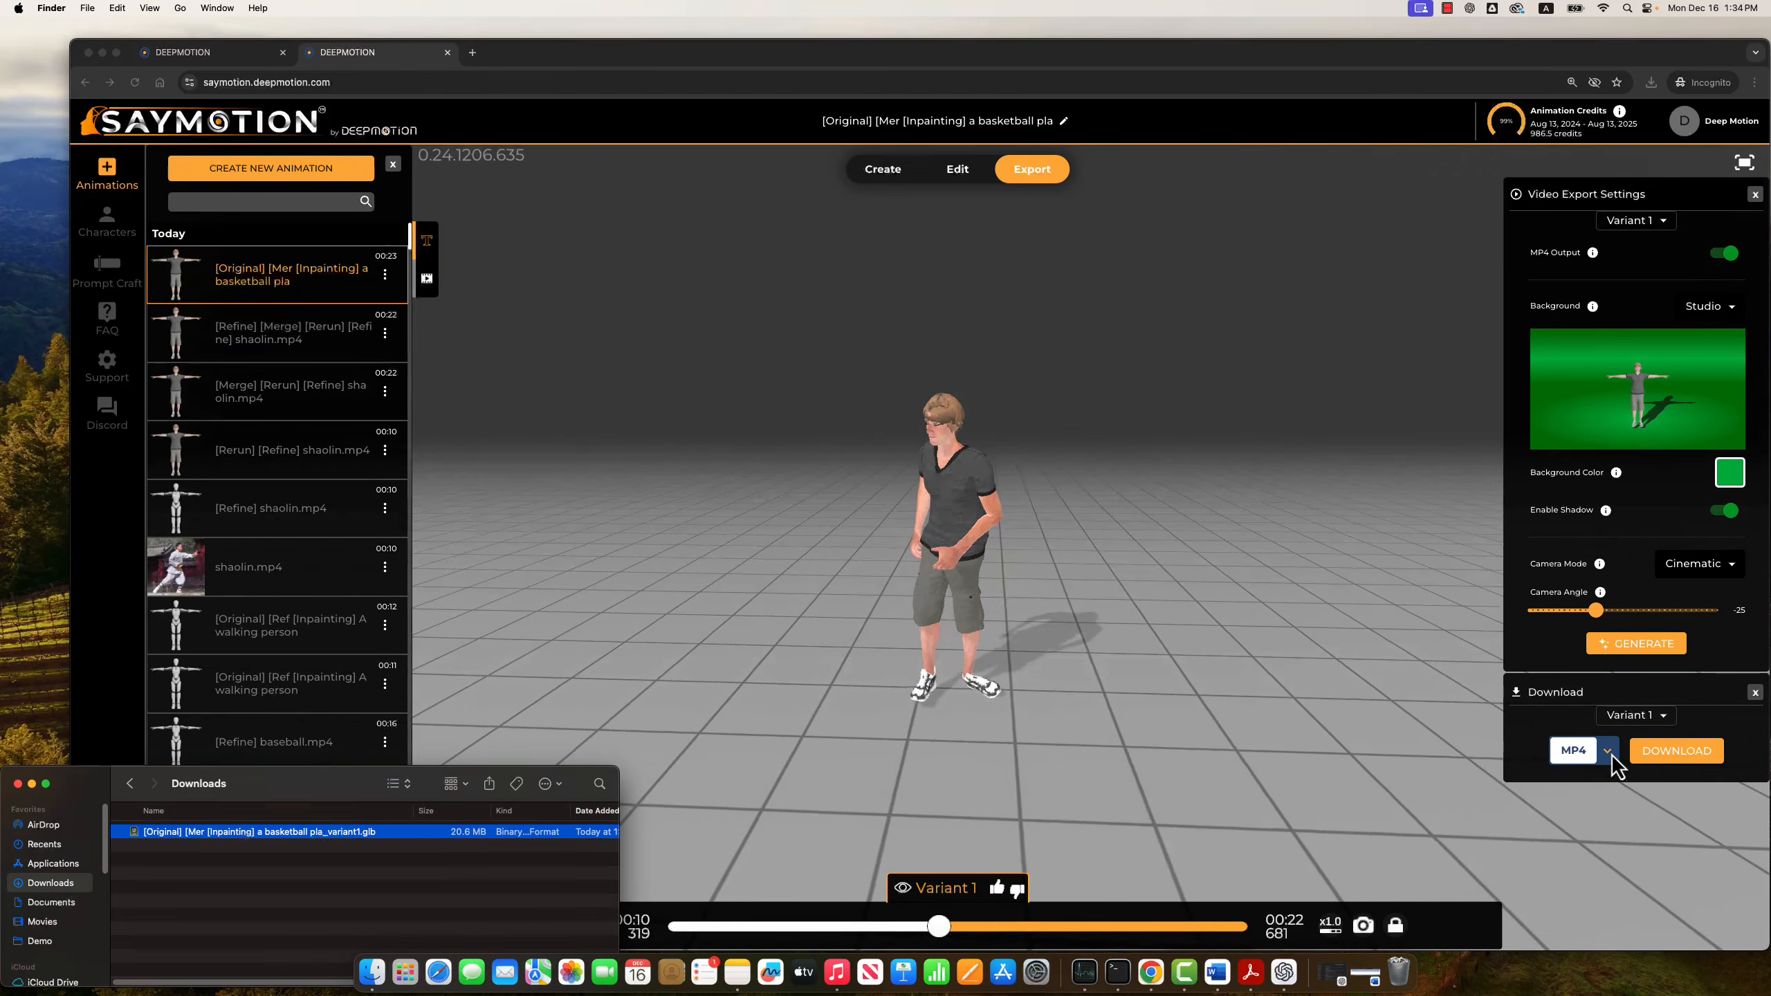
Download Variant 1 as MP4 into the Downloads folder and view the video in QuickTime Player in full screen.
click(1672, 754)
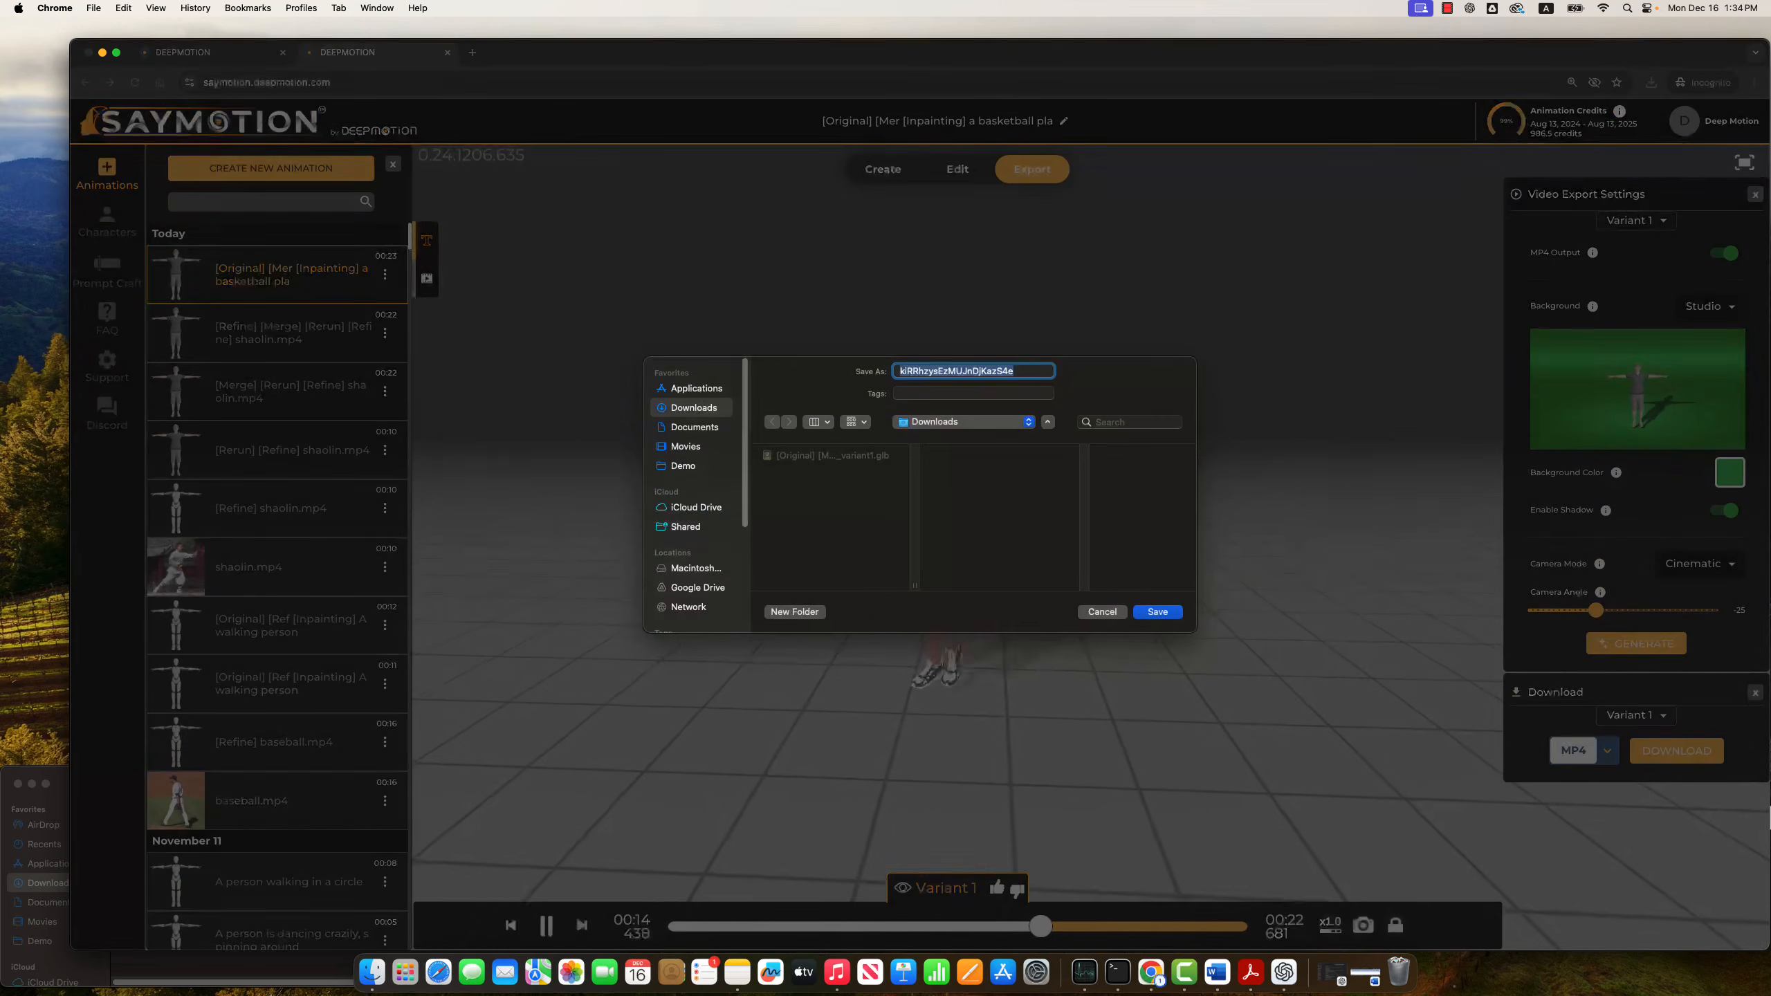
click(1159, 612)
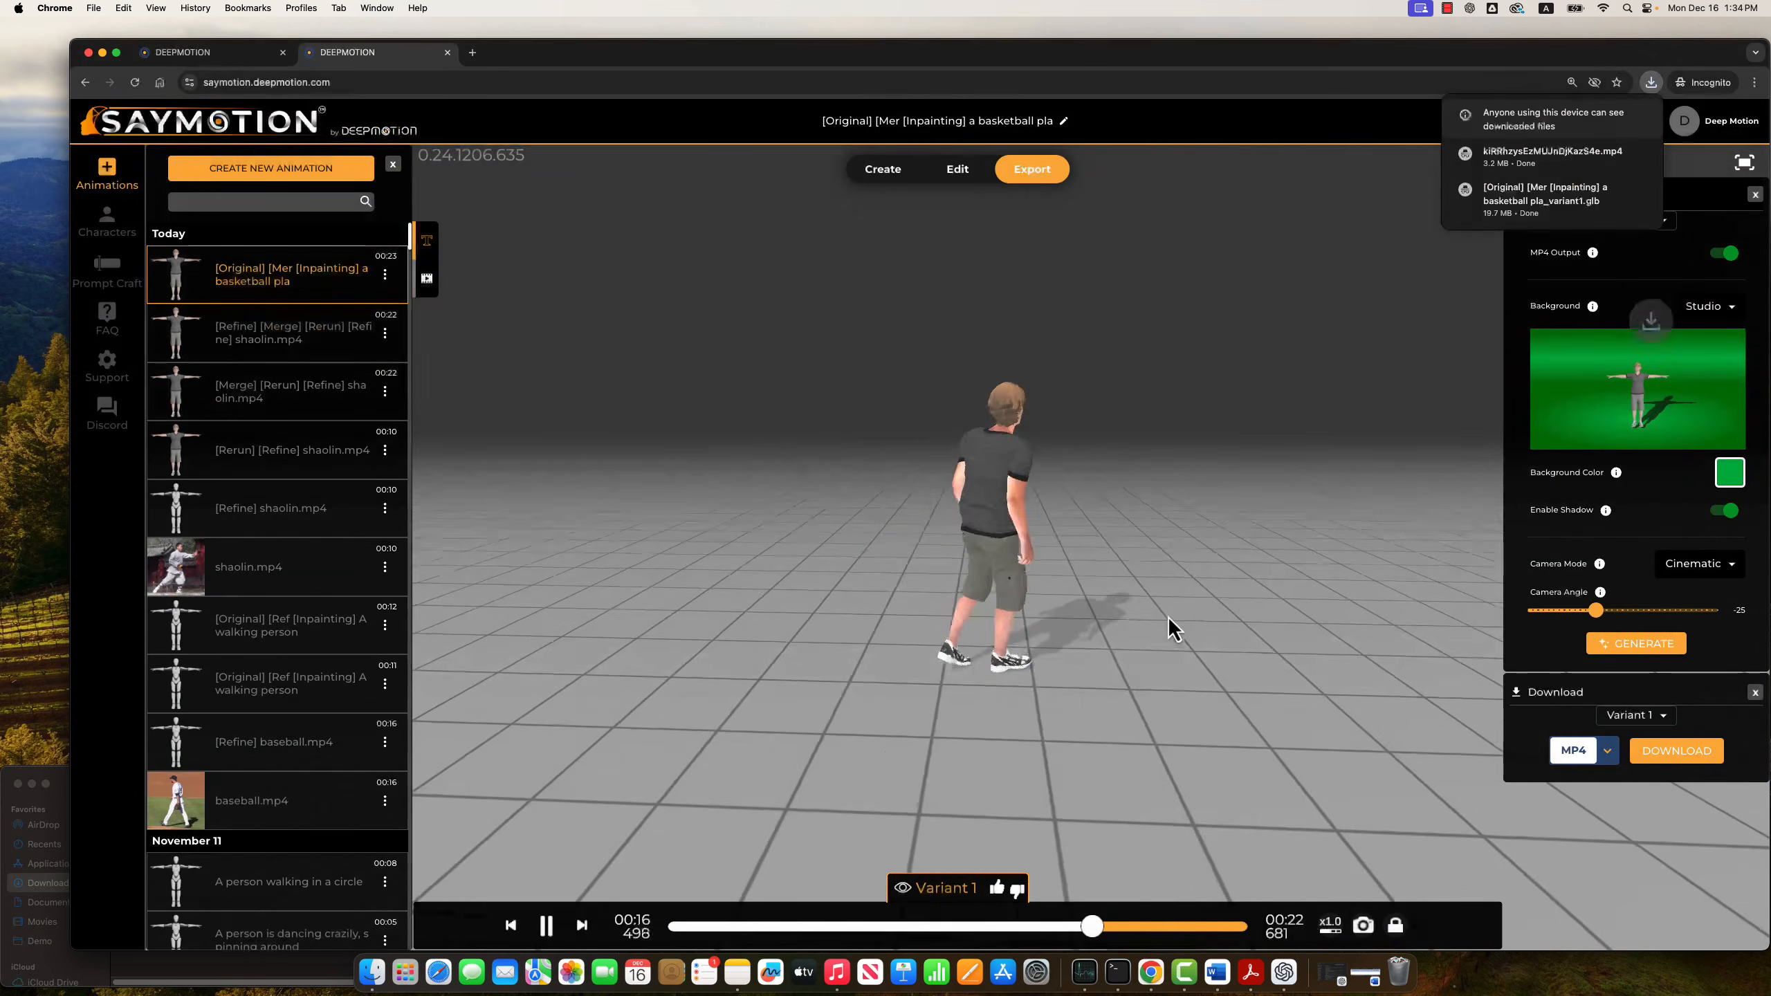
click(63, 780)
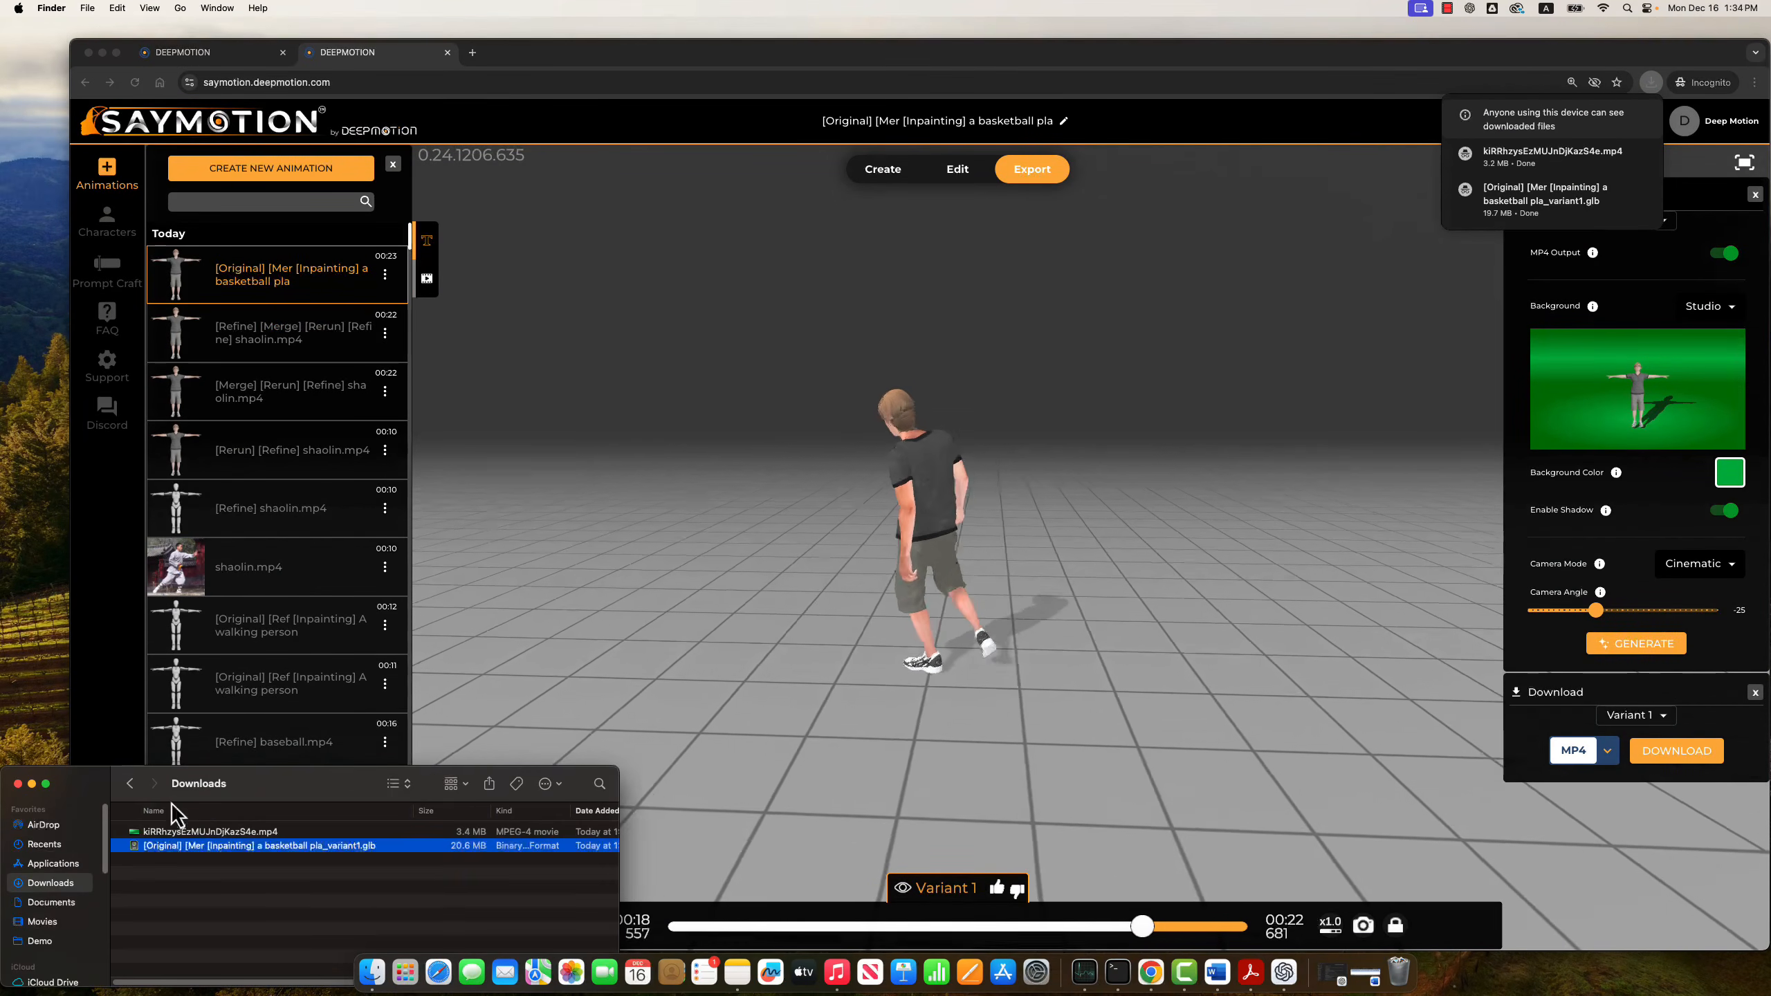
double_click(249, 837)
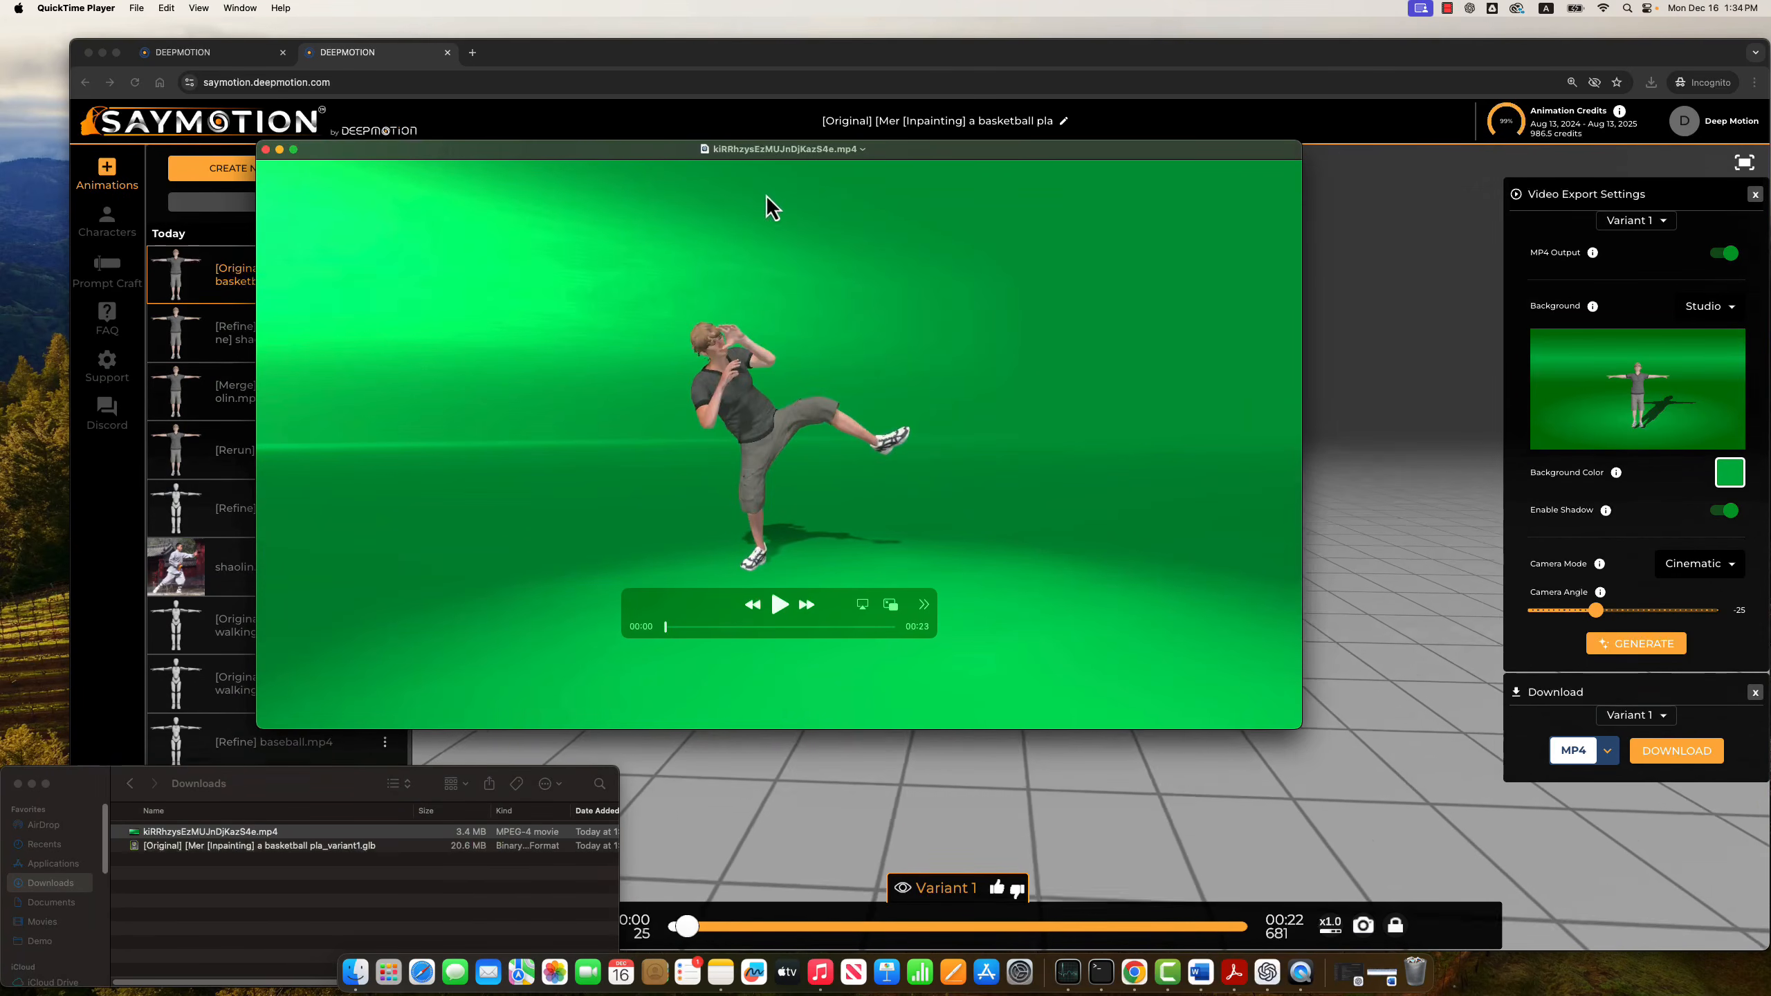
click(293, 148)
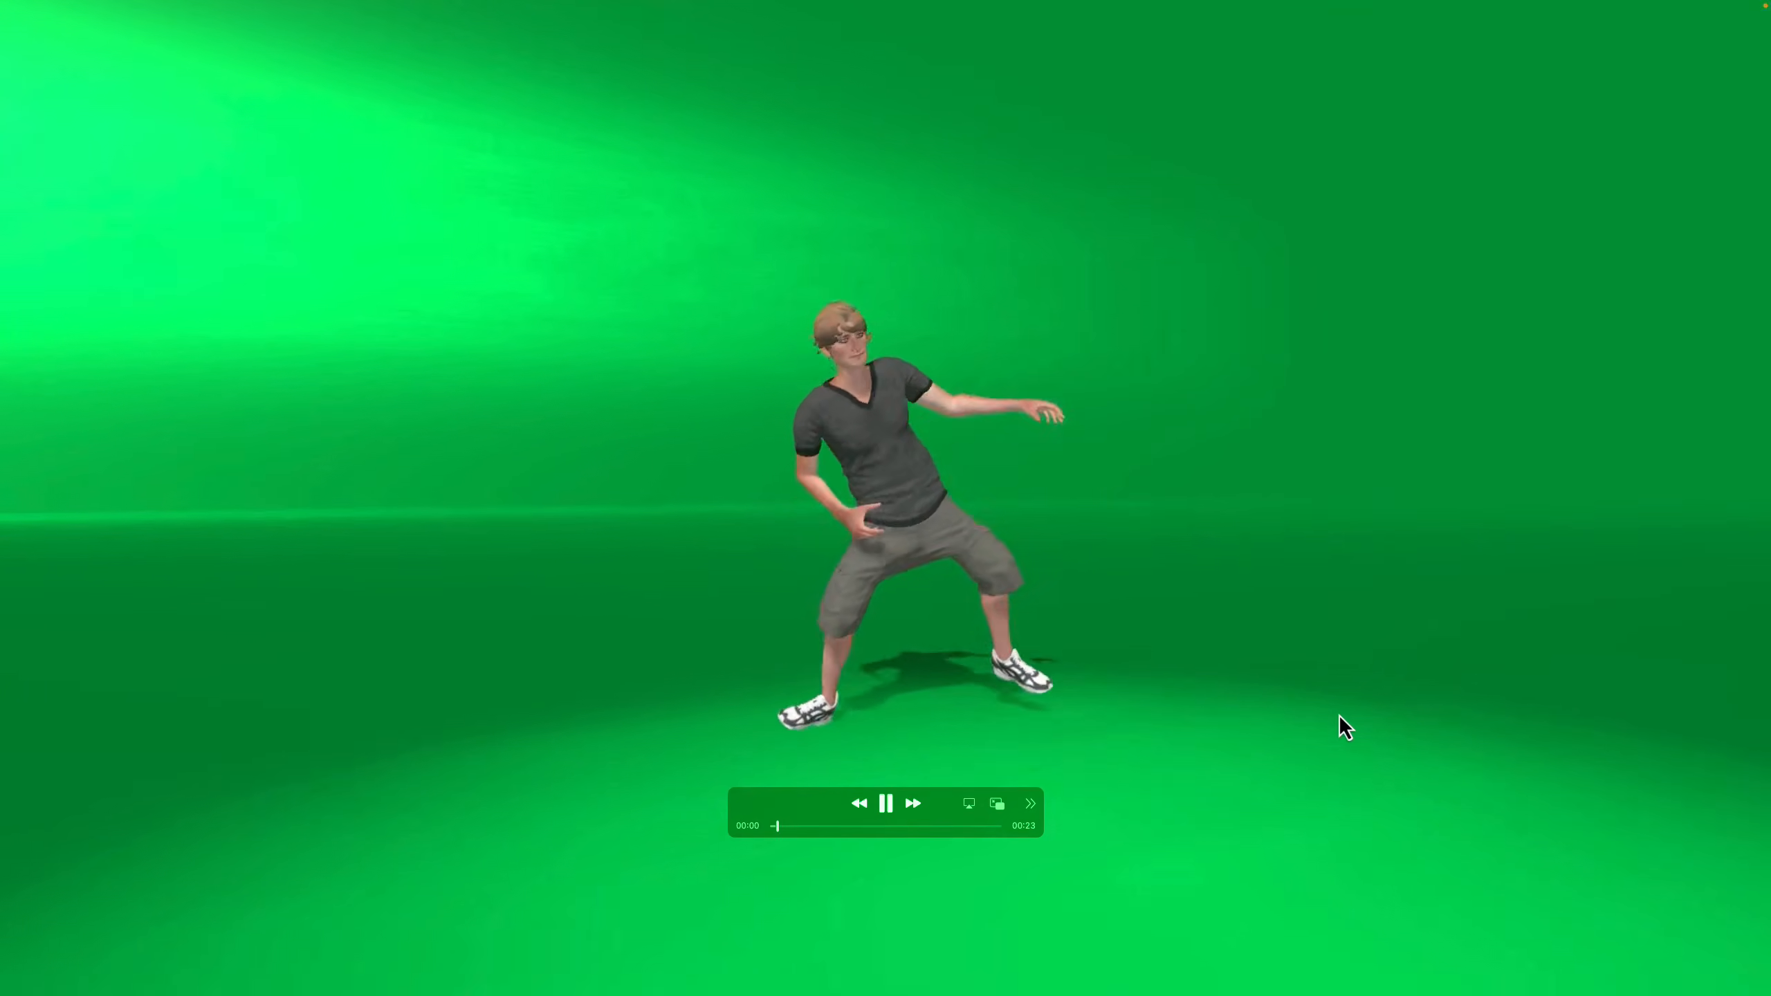